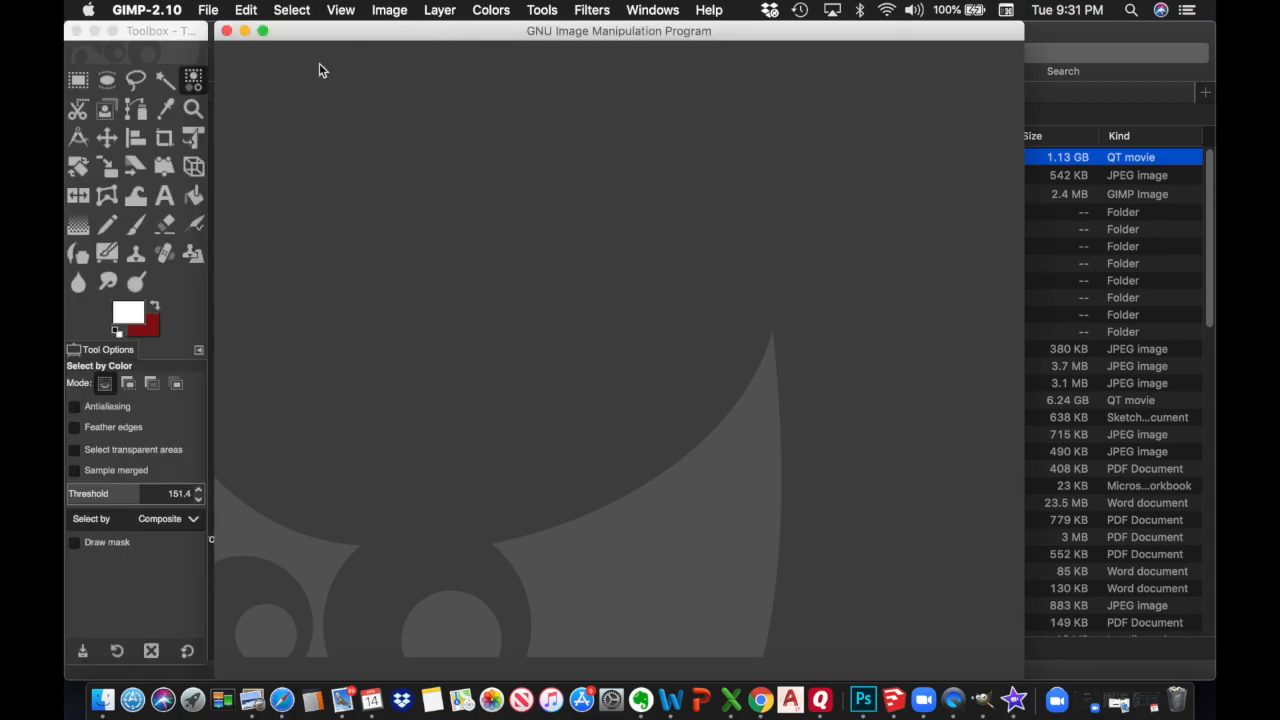
# Open '2020 Perspective Image Photo Pre Camera Edit.JPG', keeping its original orientation
pyautogui.click(208, 12)
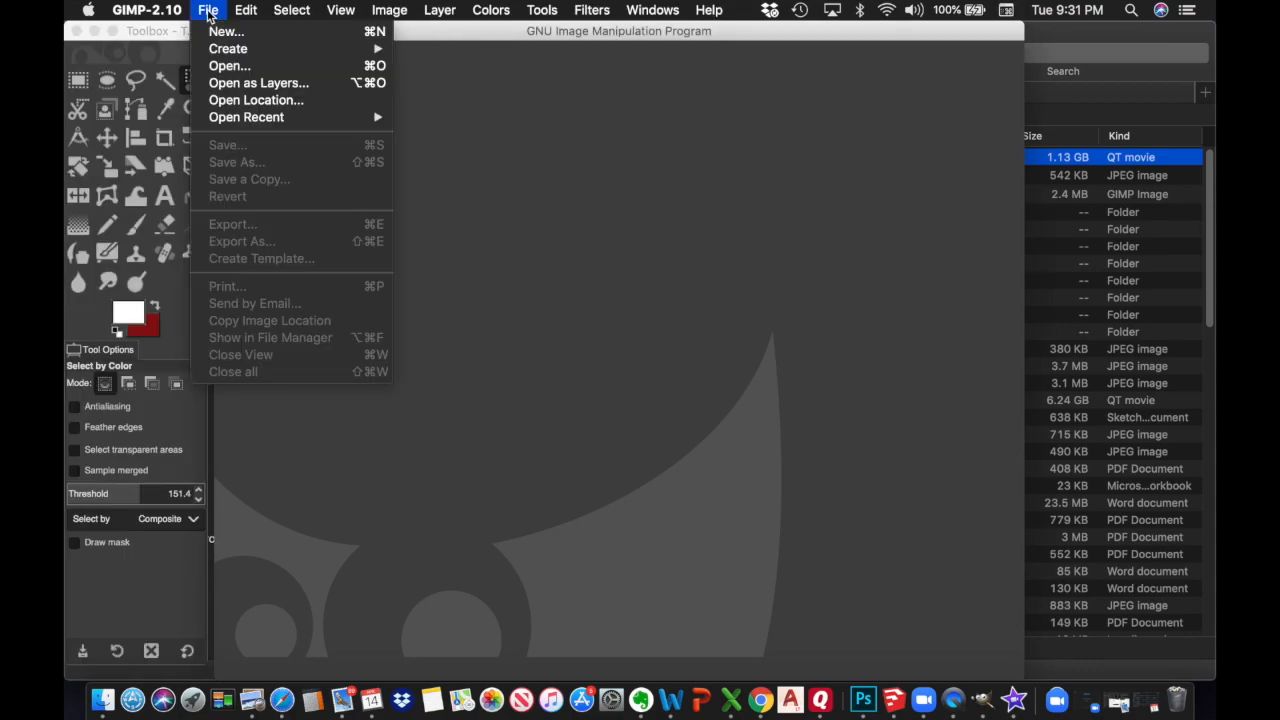
pyautogui.click(226, 68)
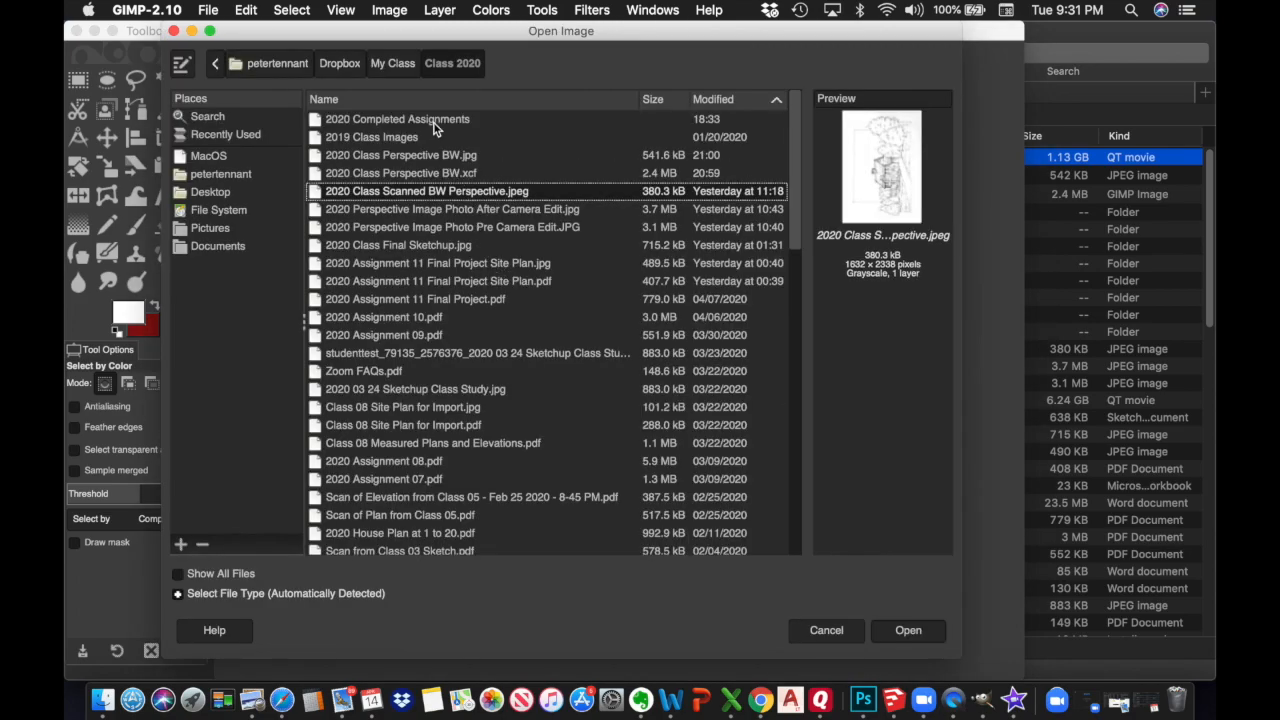
pyautogui.click(715, 100)
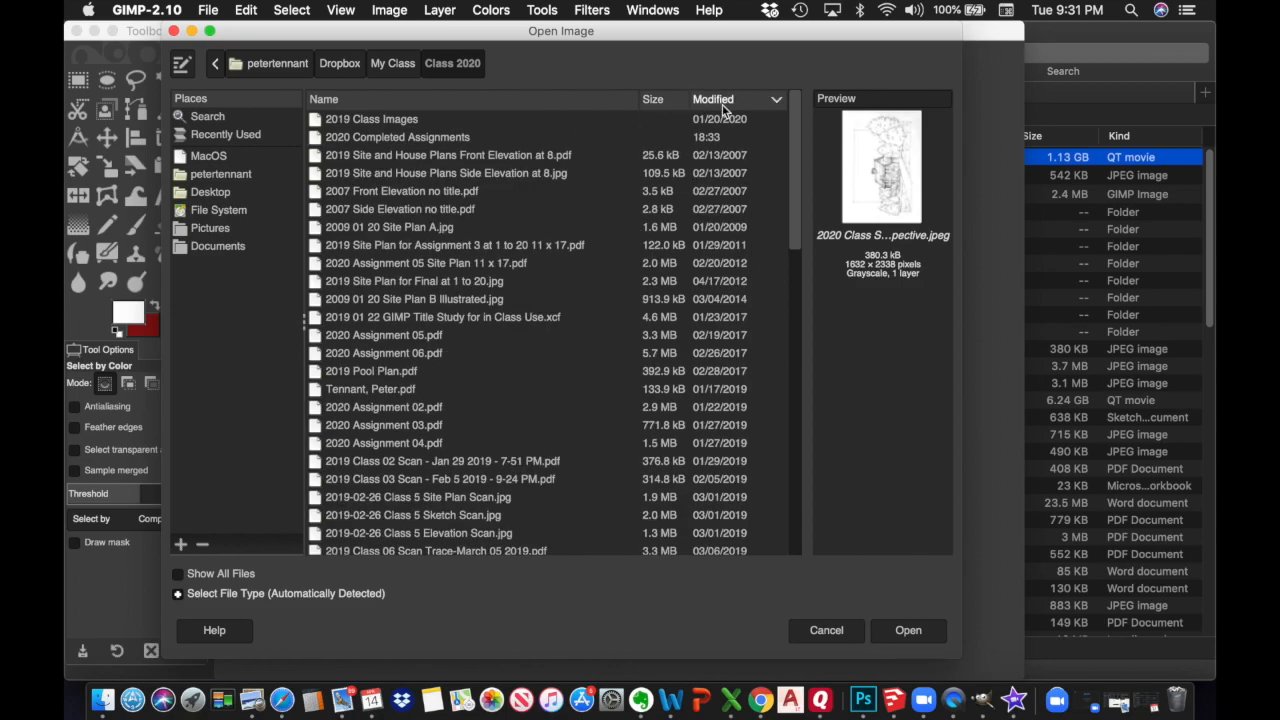
pyautogui.click(731, 100)
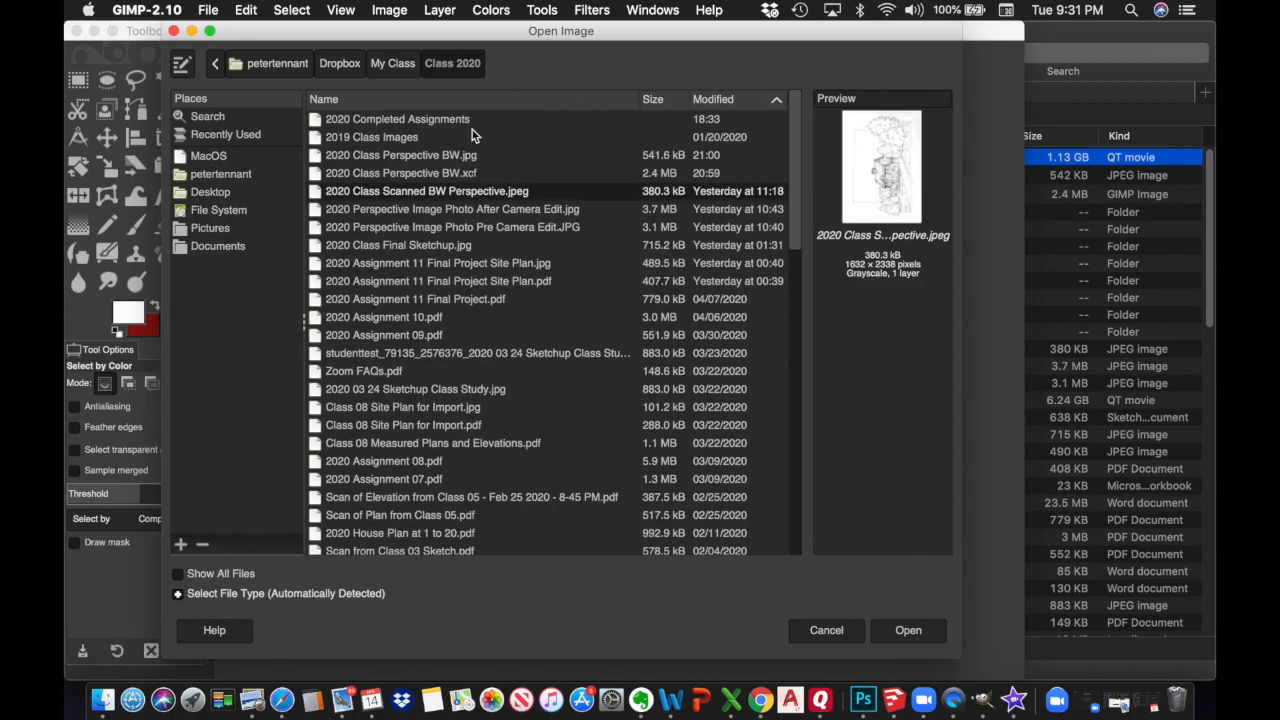
pyautogui.click(501, 228)
pyautogui.doubleClick(501, 228)
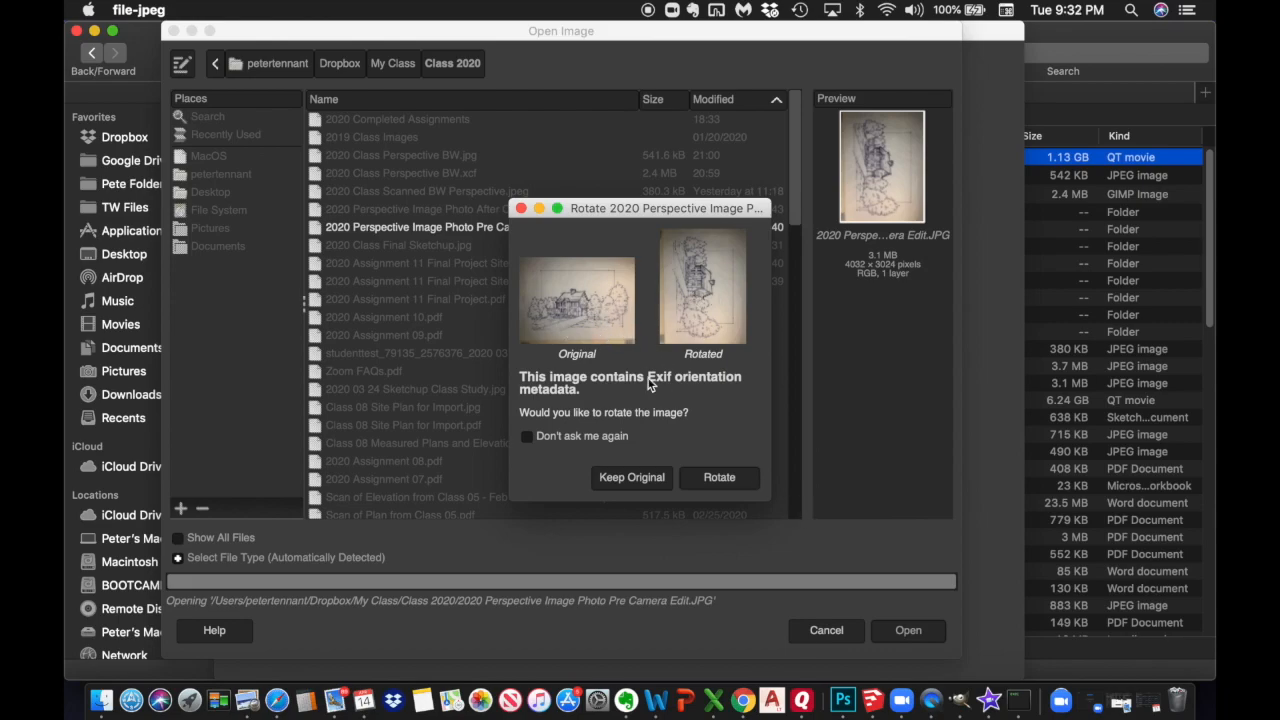
pyautogui.click(633, 478)
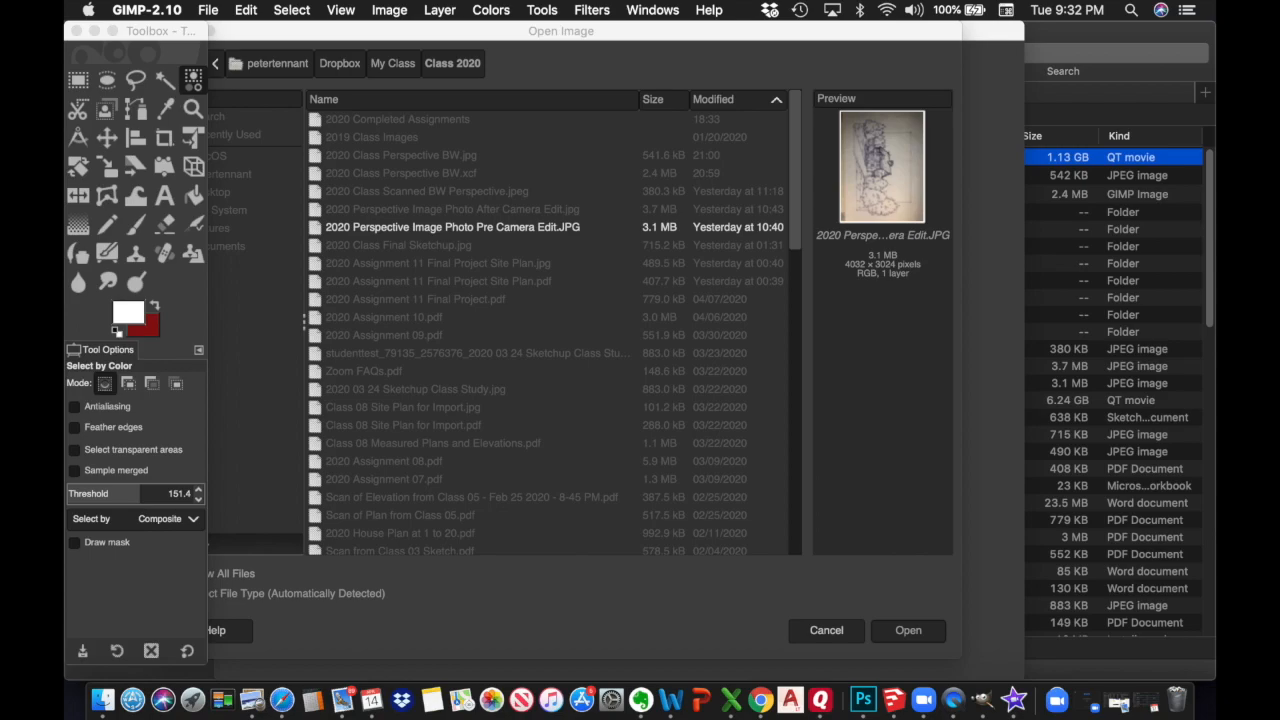
pyautogui.moveTo(569, 45); pyautogui.dragTo(735, 263)
# Convert the photo to the built-in sRGB profile, then to Grayscale mode
pyautogui.click(815, 490)
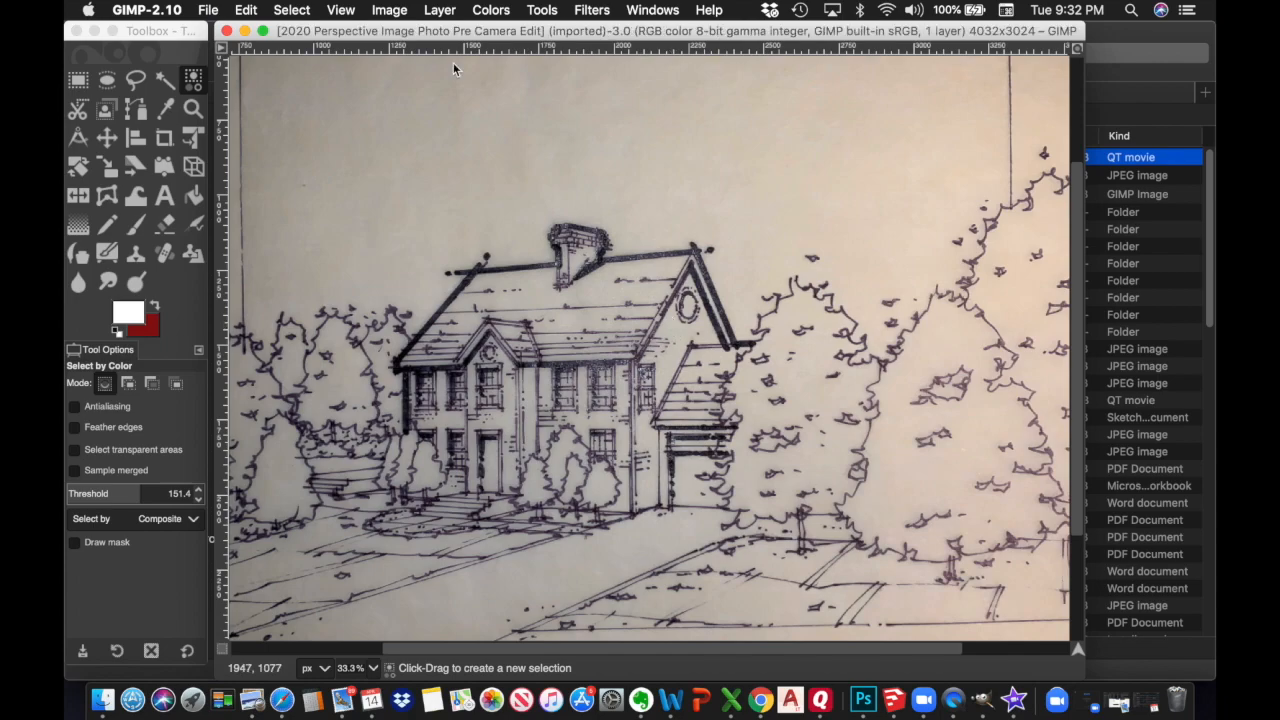
pyautogui.click(390, 12)
pyautogui.moveTo(398, 50)
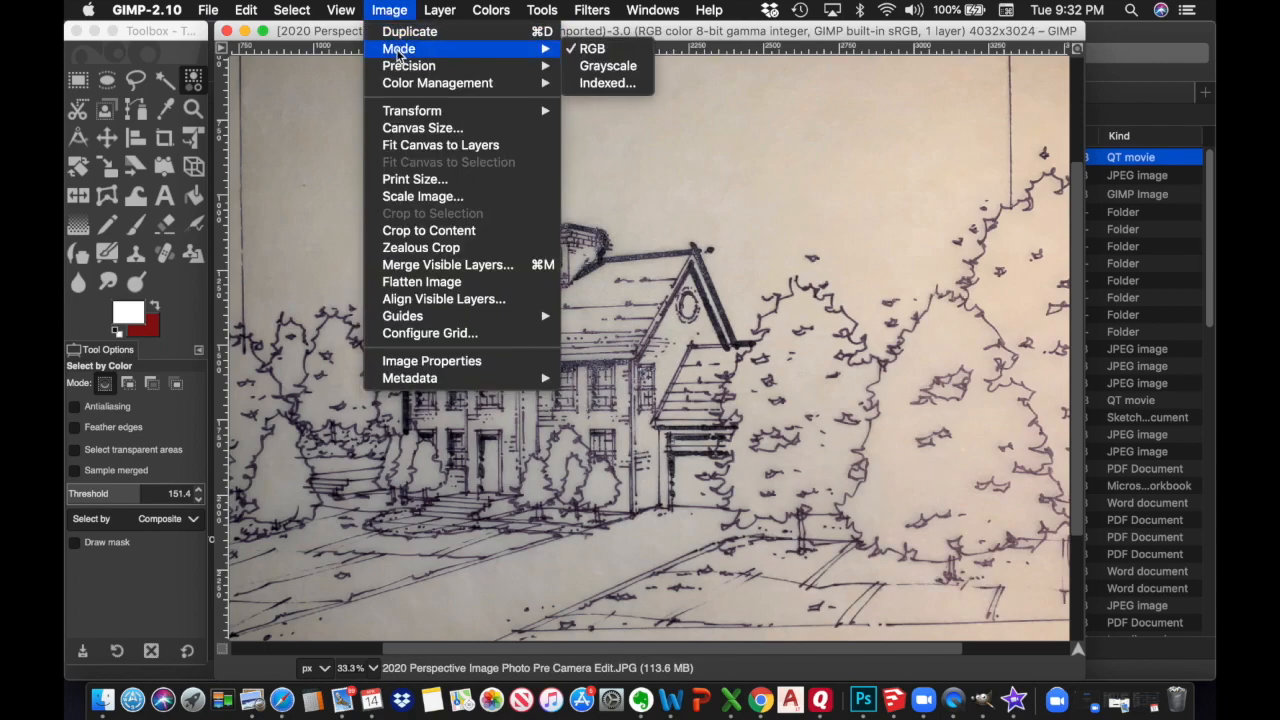
pyautogui.click(605, 68)
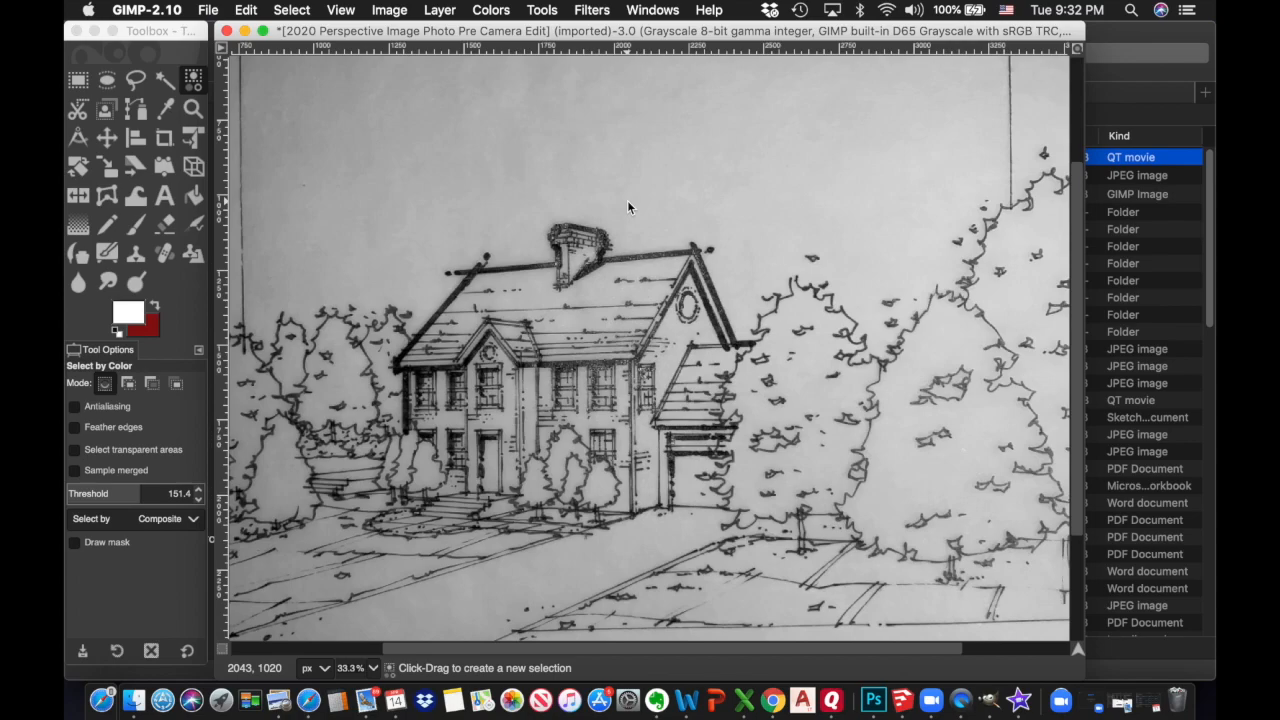
# Switch the status-bar measurement unit from pixels to inches
pyautogui.click(325, 670)
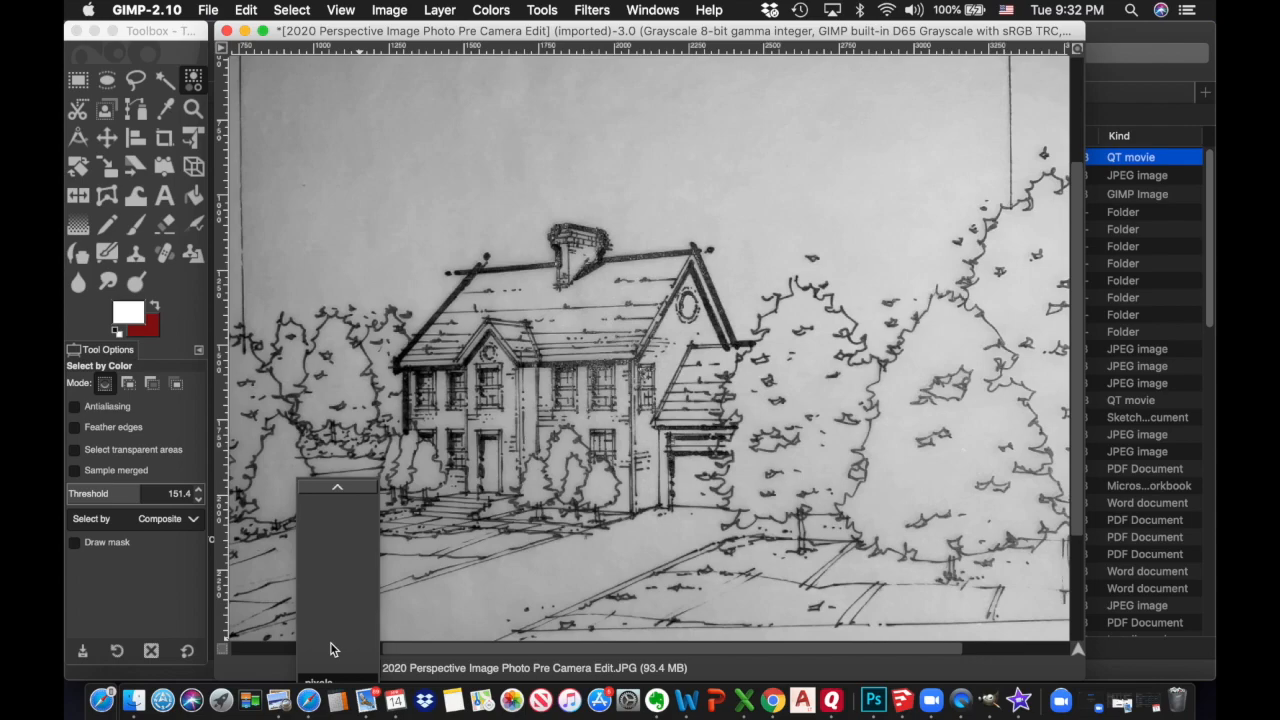
pyautogui.scroll(-5, 333, 650)
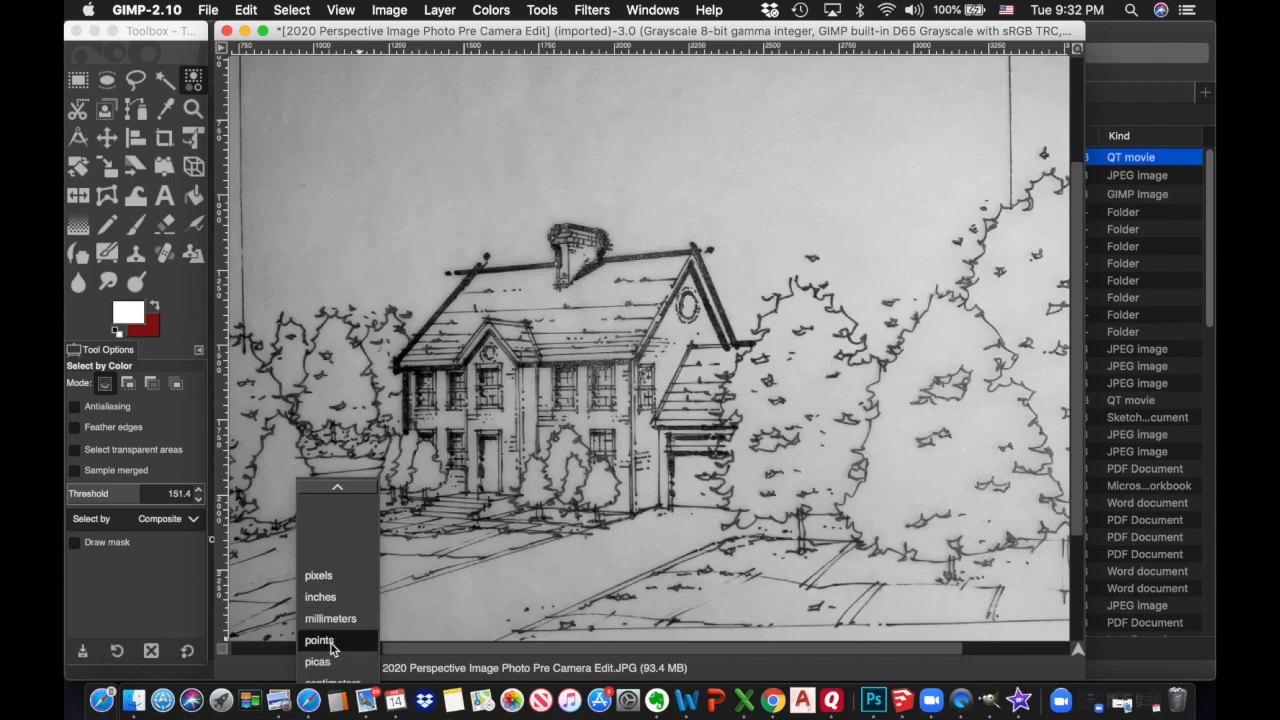
pyautogui.click(325, 557)
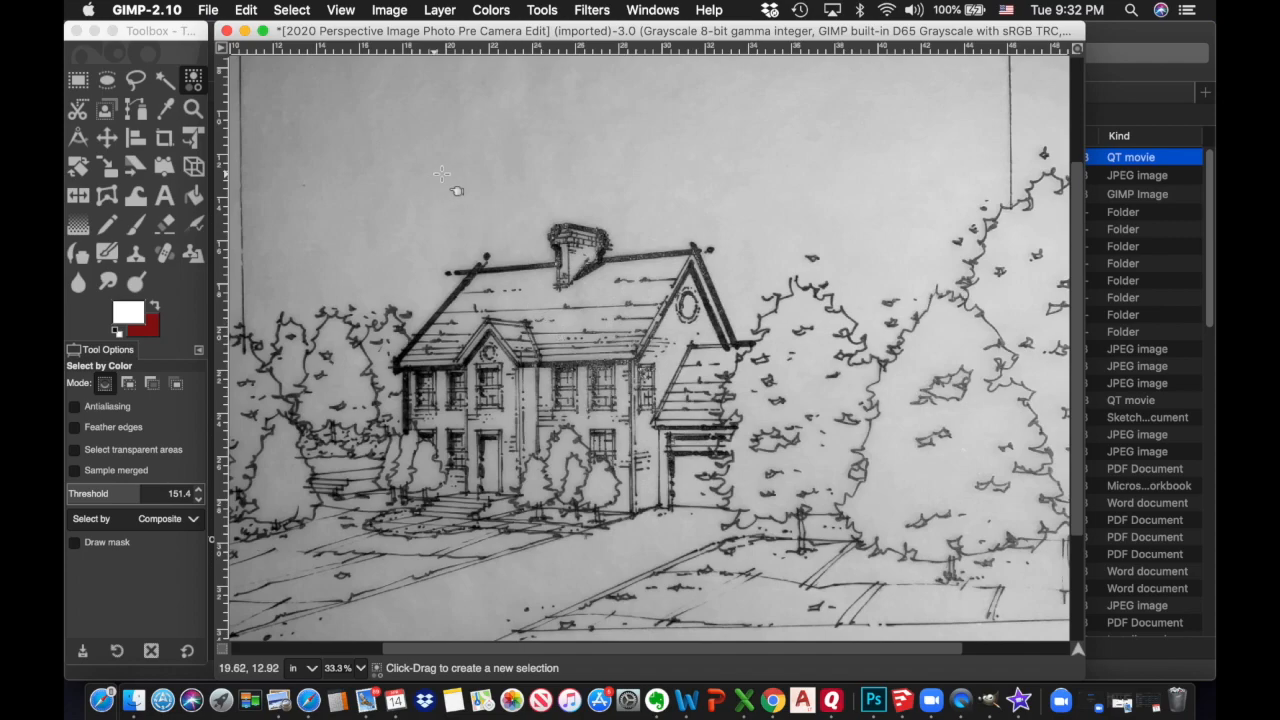
pyautogui.scroll(5, 491, 210)
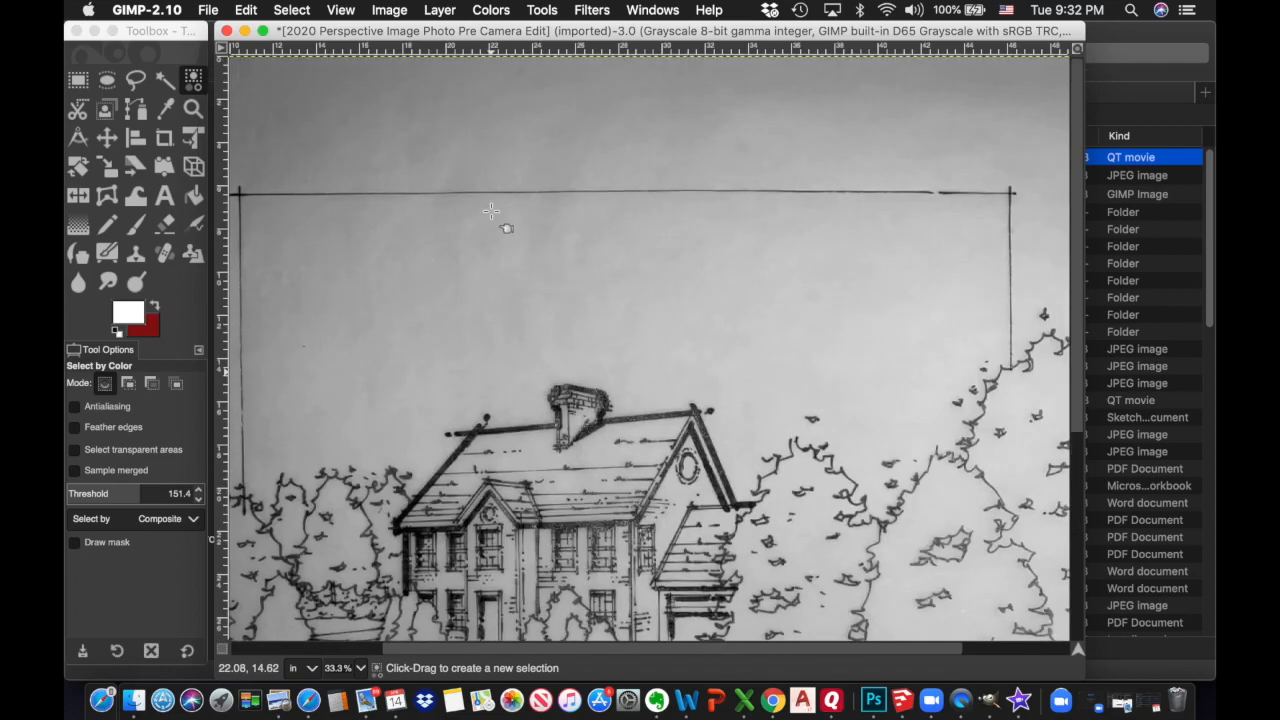
pyautogui.scroll(-8, 491, 210)
pyautogui.scroll(3, 491, 210)
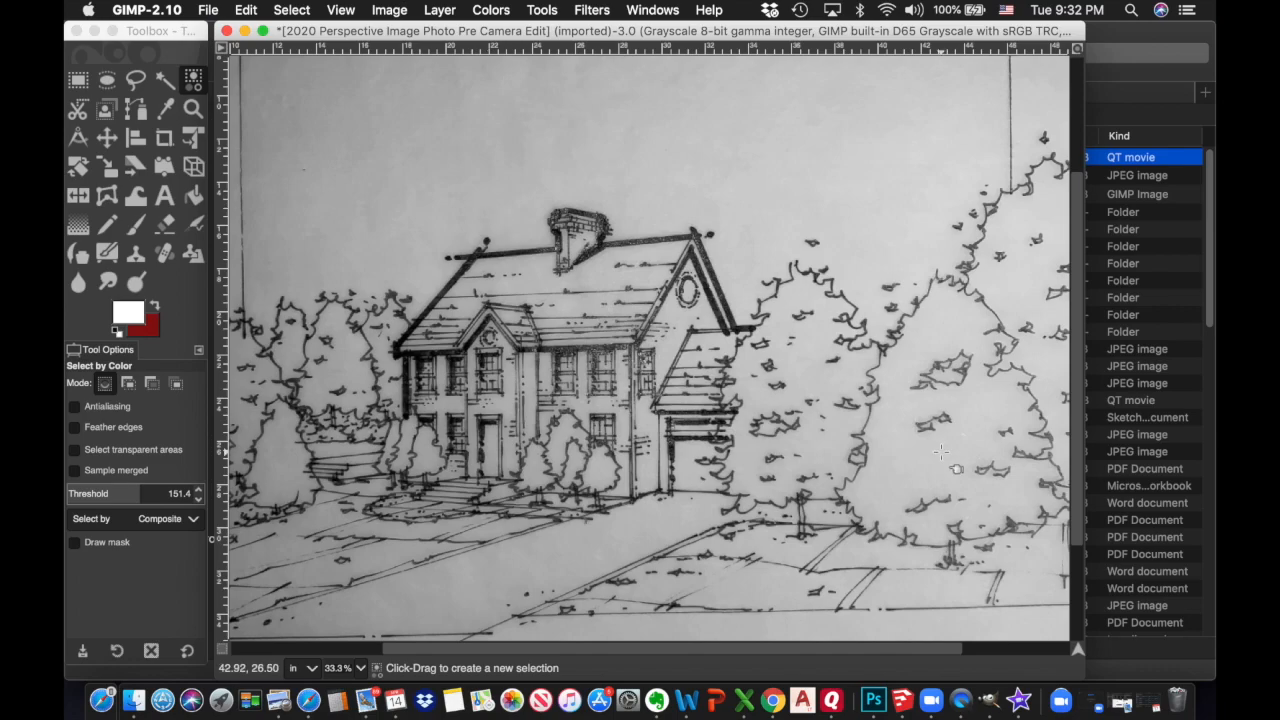
# Add the Layers and Navigation panels, widen the image window, and zoom out to the whole sketch
pyautogui.click(664, 12)
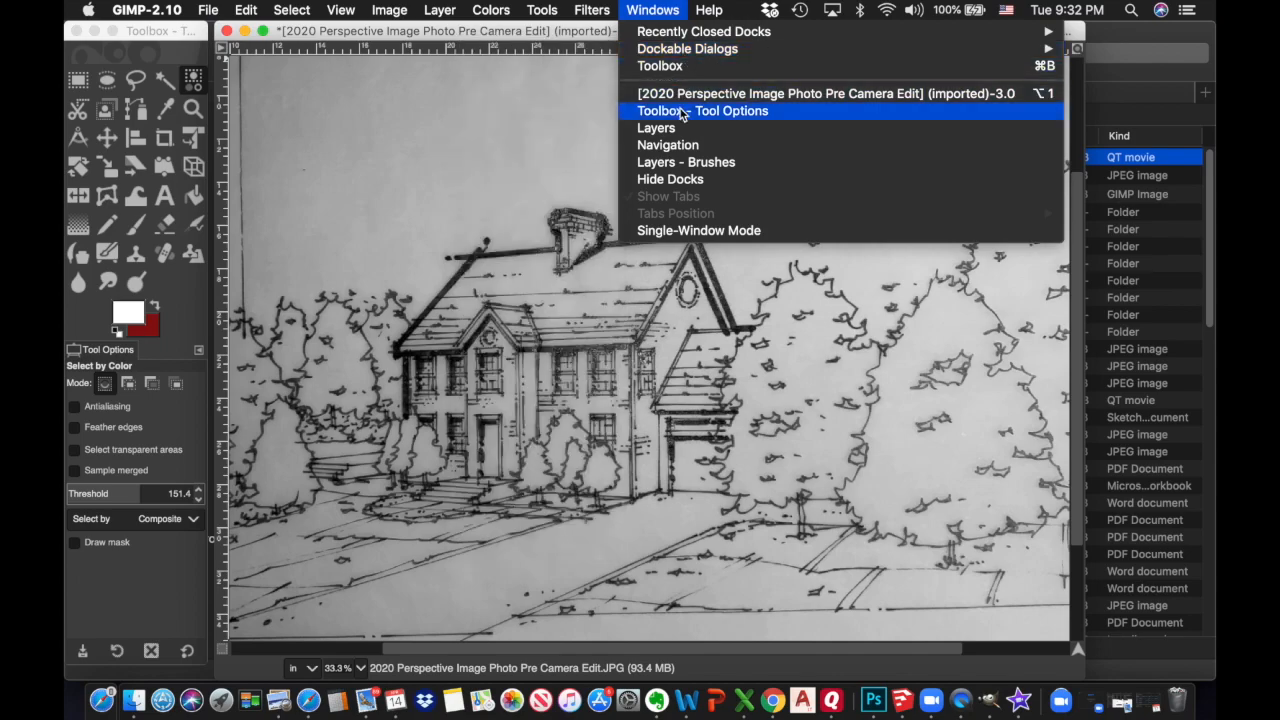
pyautogui.click(677, 129)
pyautogui.click(654, 10)
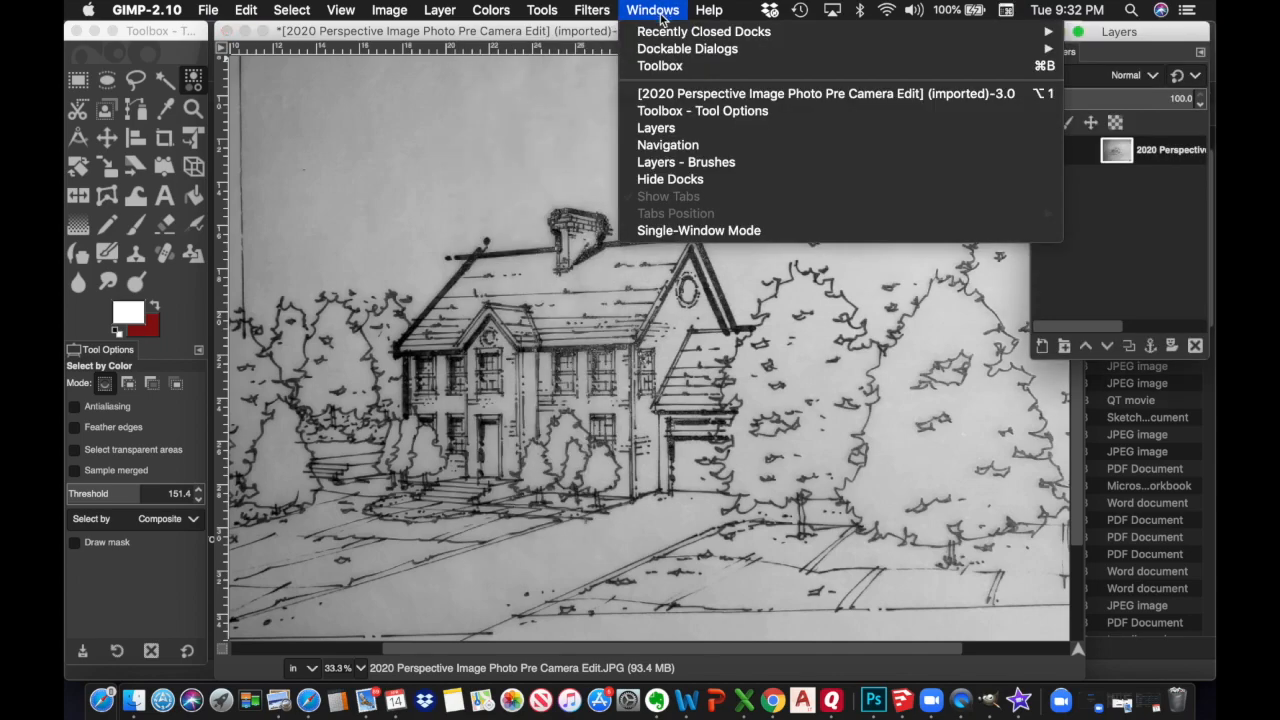
pyautogui.click(668, 146)
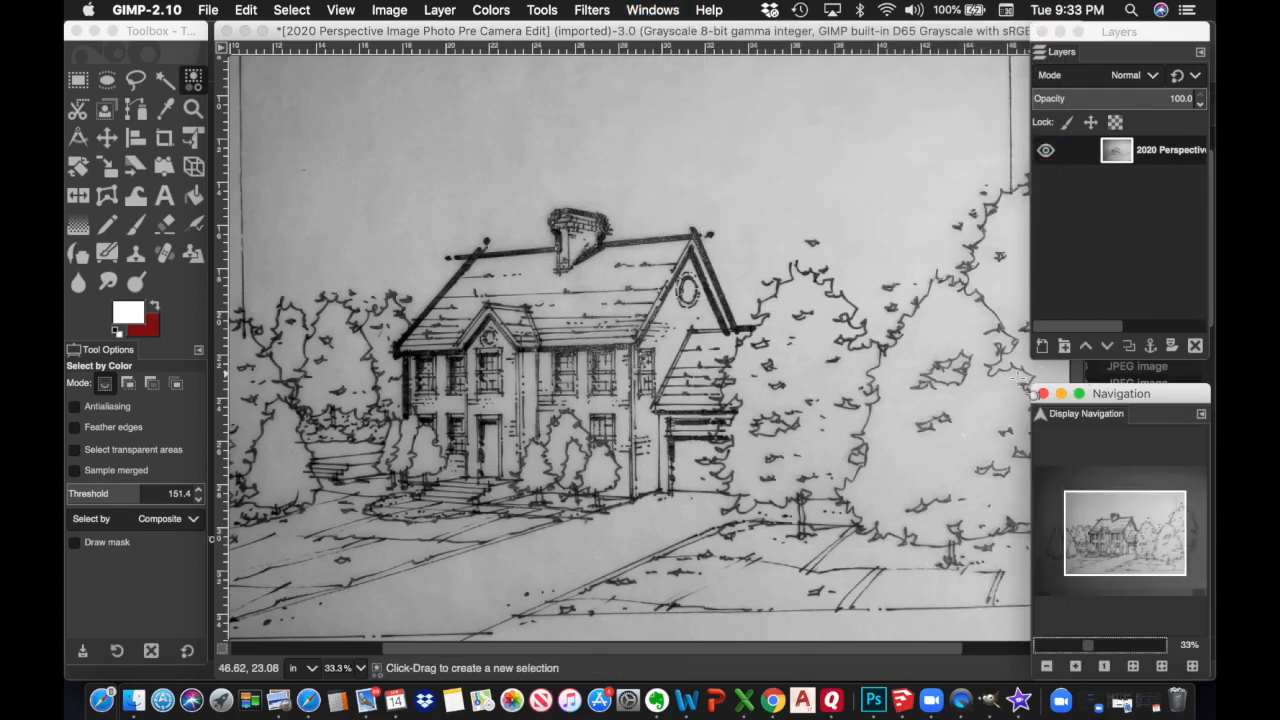
pyautogui.moveTo(1031, 224)
pyautogui.mouseDown()
pyautogui.moveTo(1084, 224)
pyautogui.moveTo(1006, 224)
pyautogui.mouseUp()
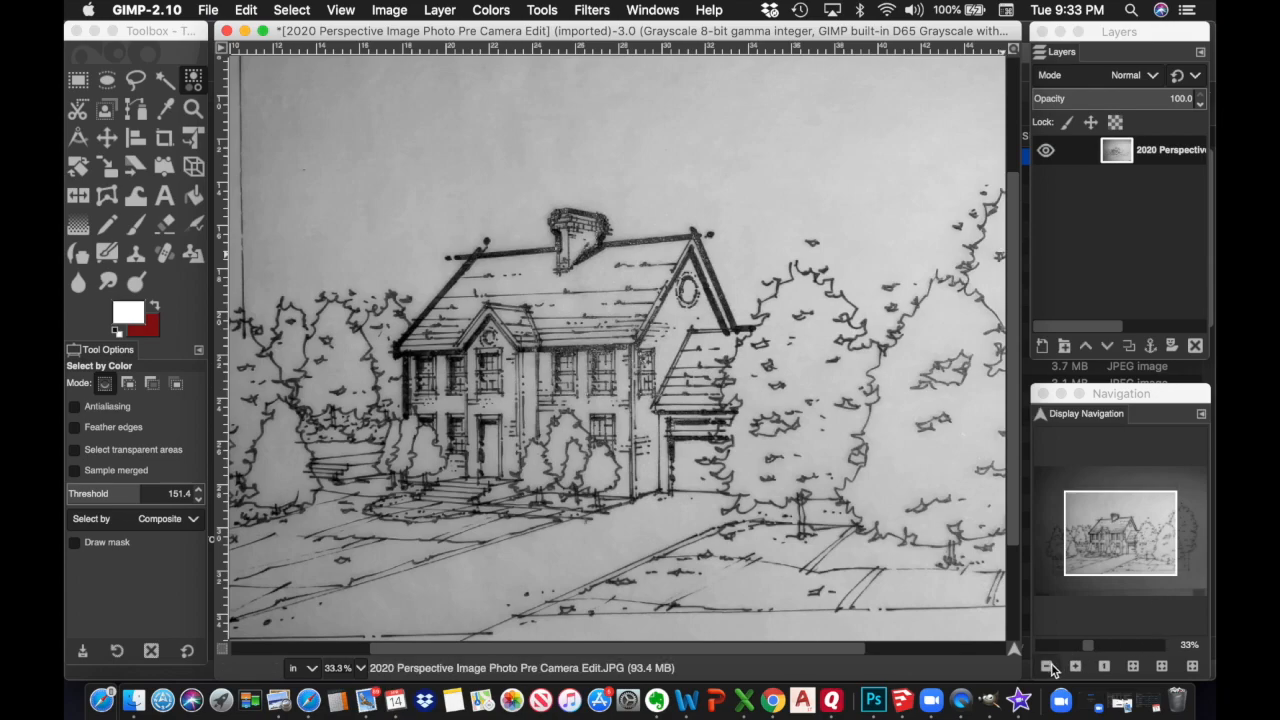
pyautogui.click(1047, 666)
pyautogui.click(1047, 666)
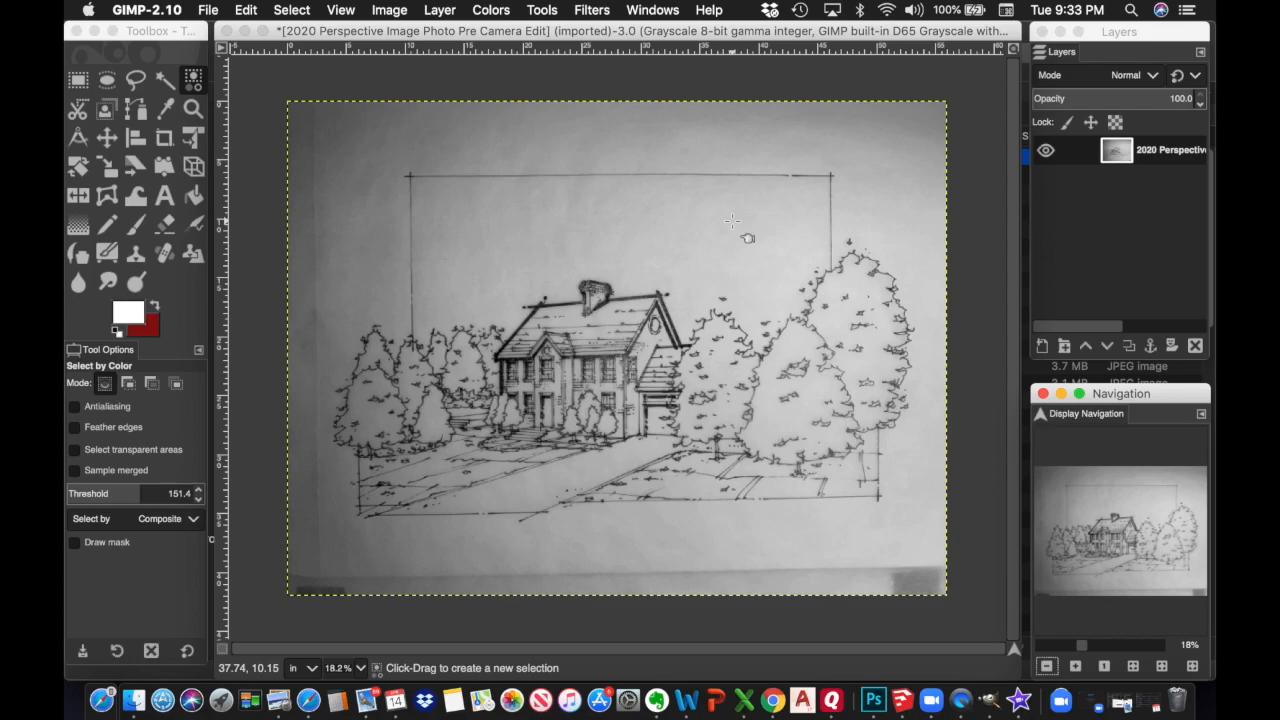
# Scale the image to 200 ppi and 11 inches wide (2200 × 1650 pixels)
pyautogui.click(399, 9)
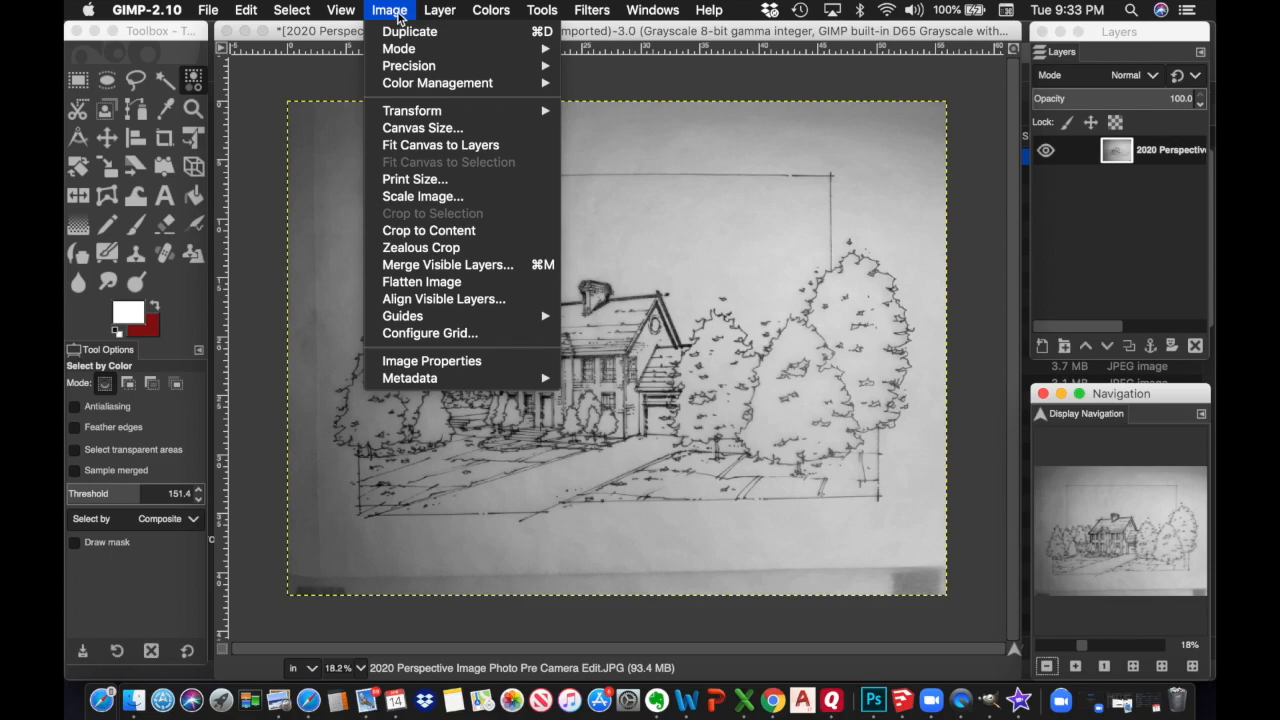
pyautogui.click(428, 197)
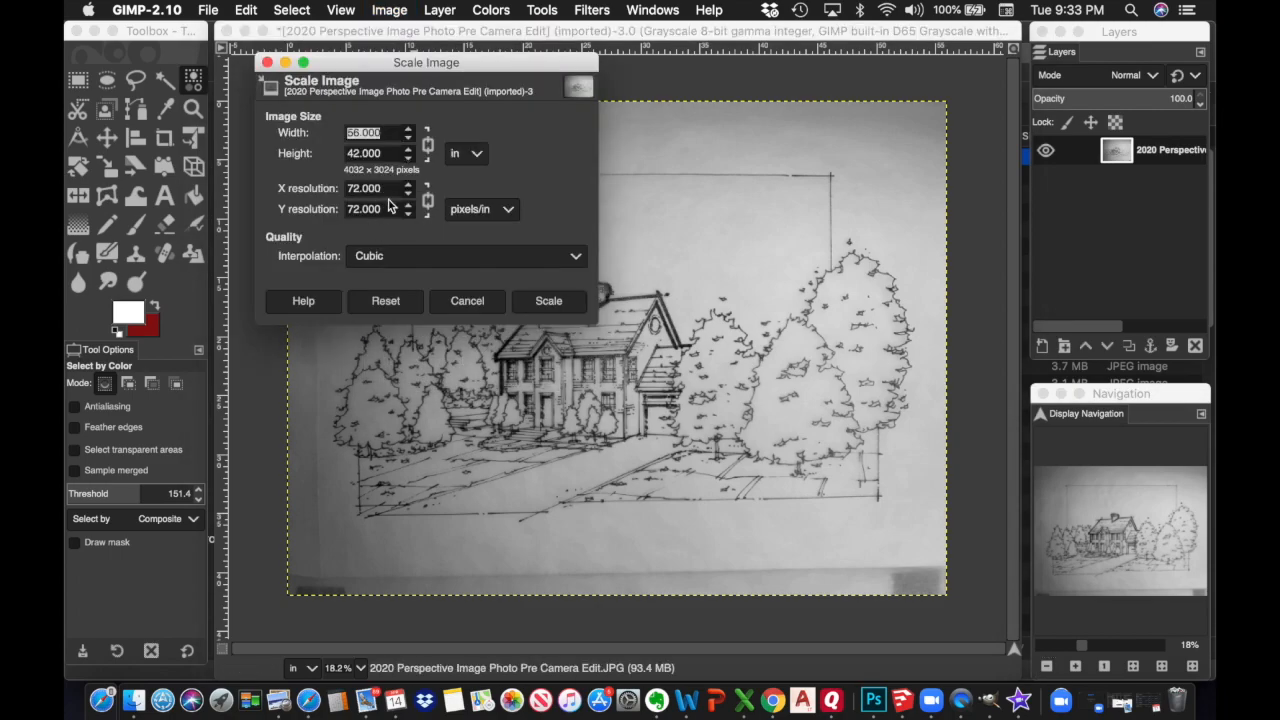
pyautogui.click(388, 190)
pyautogui.write('200')
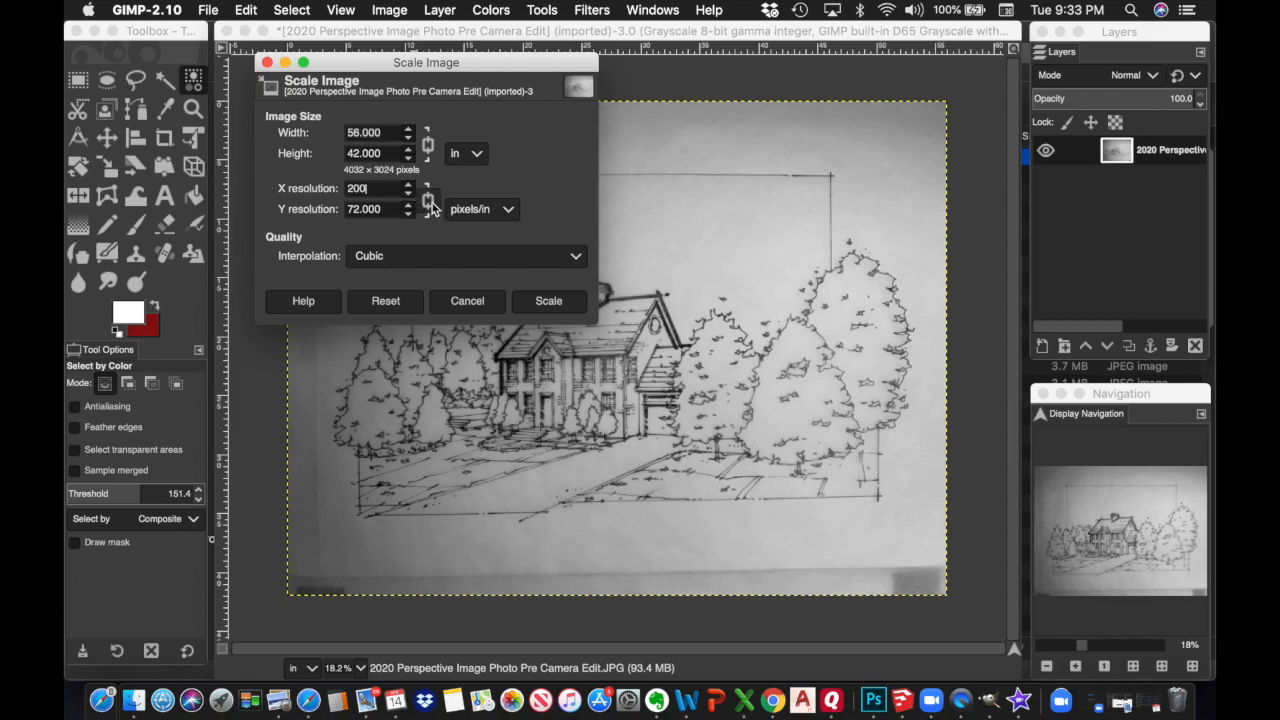
pyautogui.click(390, 209)
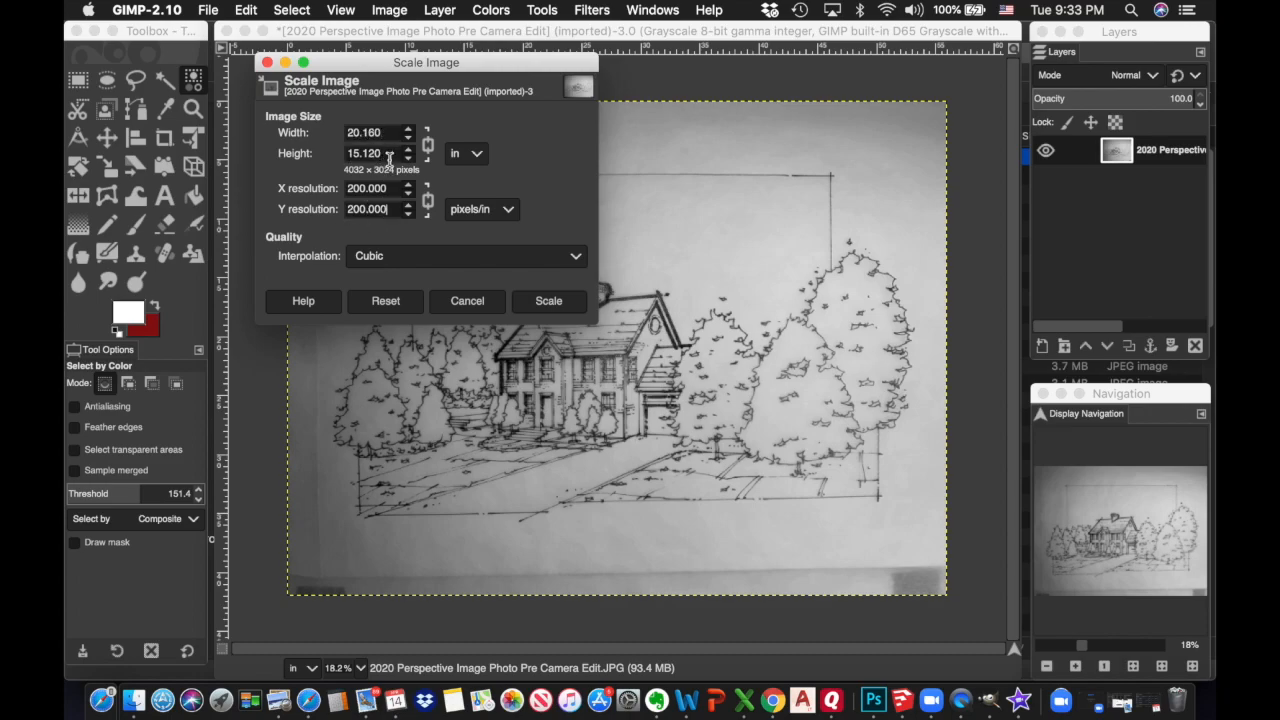
pyautogui.moveTo(387, 132); pyautogui.dragTo(336, 134)
pyautogui.write('11')
pyautogui.click(370, 153)
pyautogui.click(556, 307)
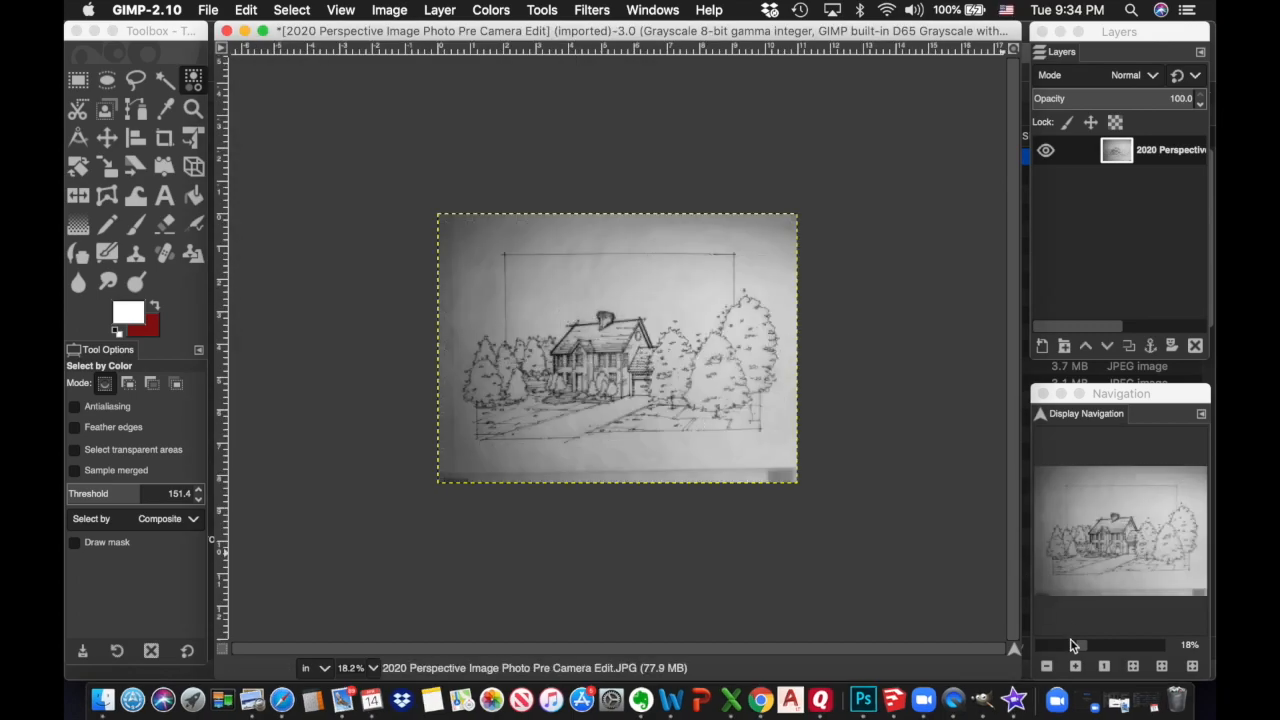
pyautogui.click(1076, 667)
pyautogui.click(1076, 667)
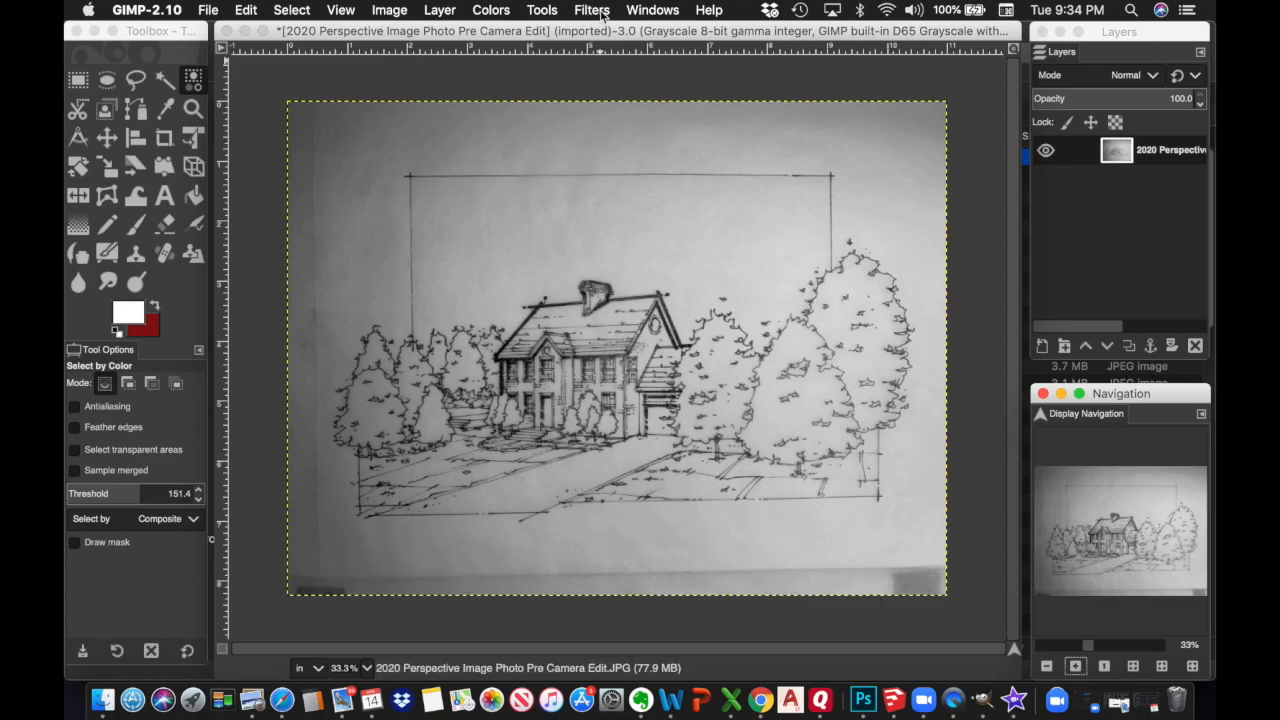
# Crop the photo down to the sketch paper with the Crop tool
pyautogui.click(542, 11)
pyautogui.moveTo(579, 66)
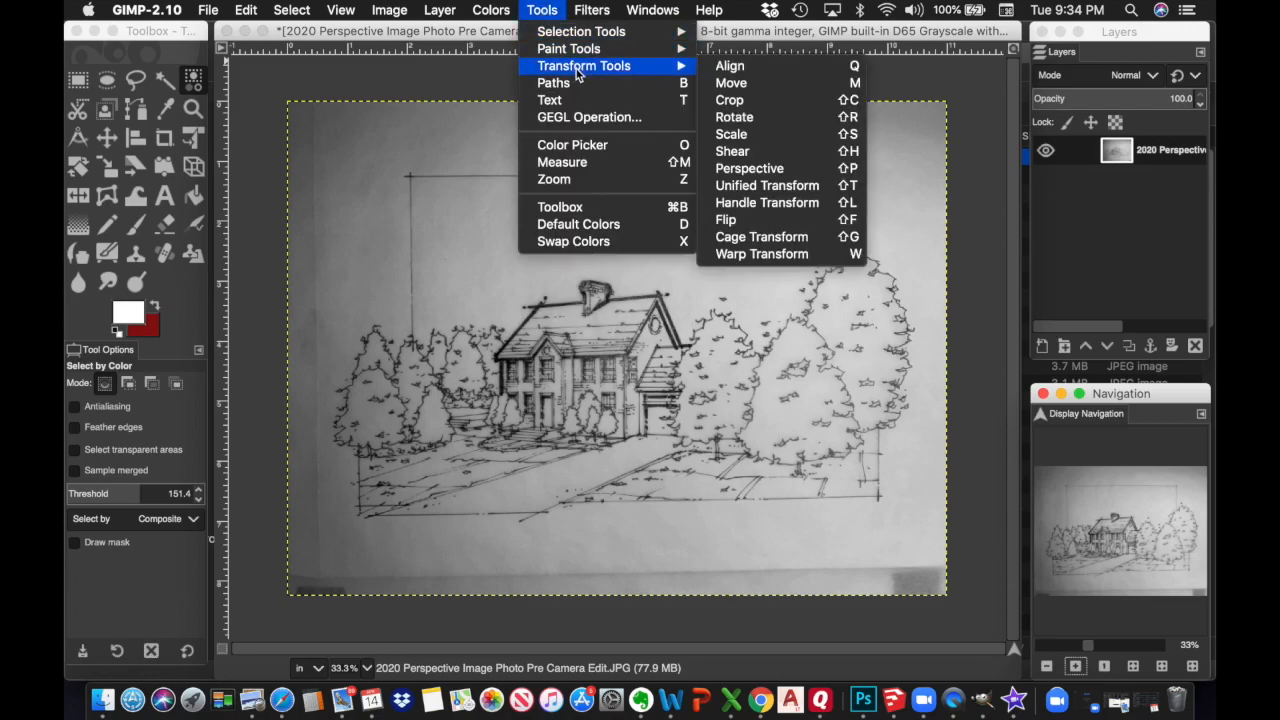
pyautogui.click(729, 100)
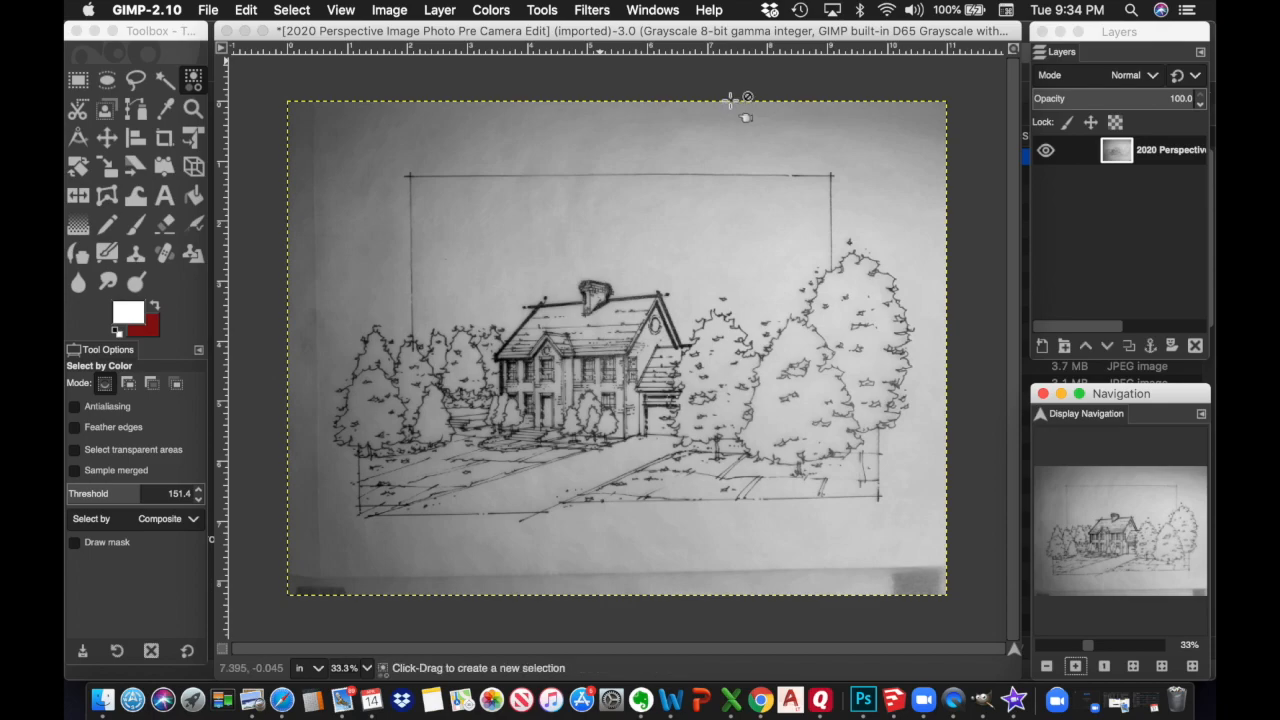
pyautogui.click(315, 125)
pyautogui.moveTo(473, 243); pyautogui.dragTo(933, 540)
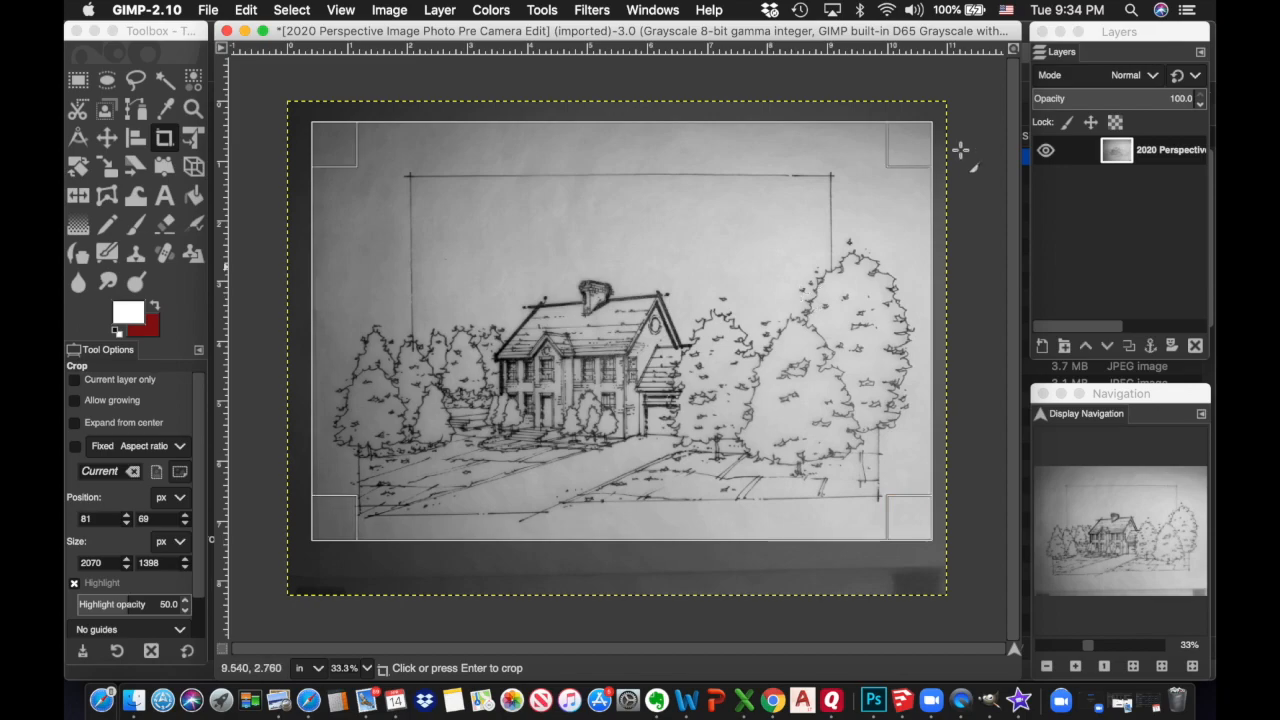
pyautogui.moveTo(906, 162); pyautogui.dragTo(907, 171)
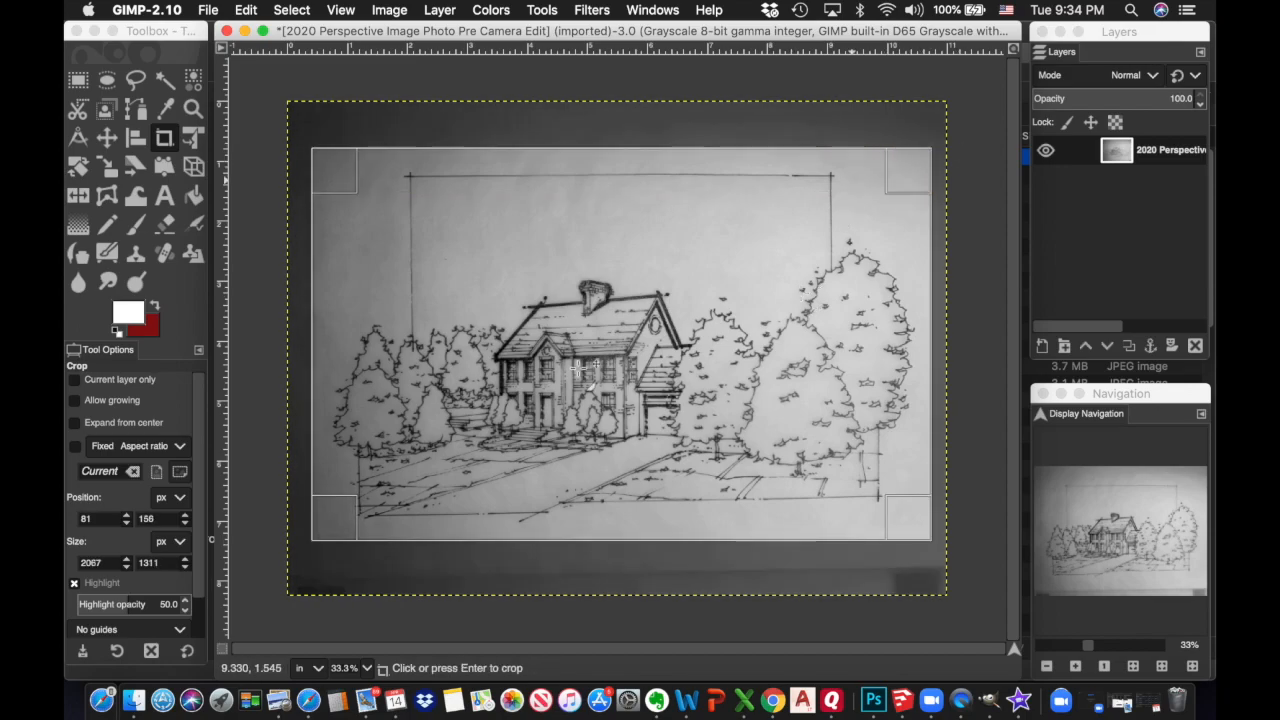
pyautogui.moveTo(337, 513); pyautogui.dragTo(343, 511)
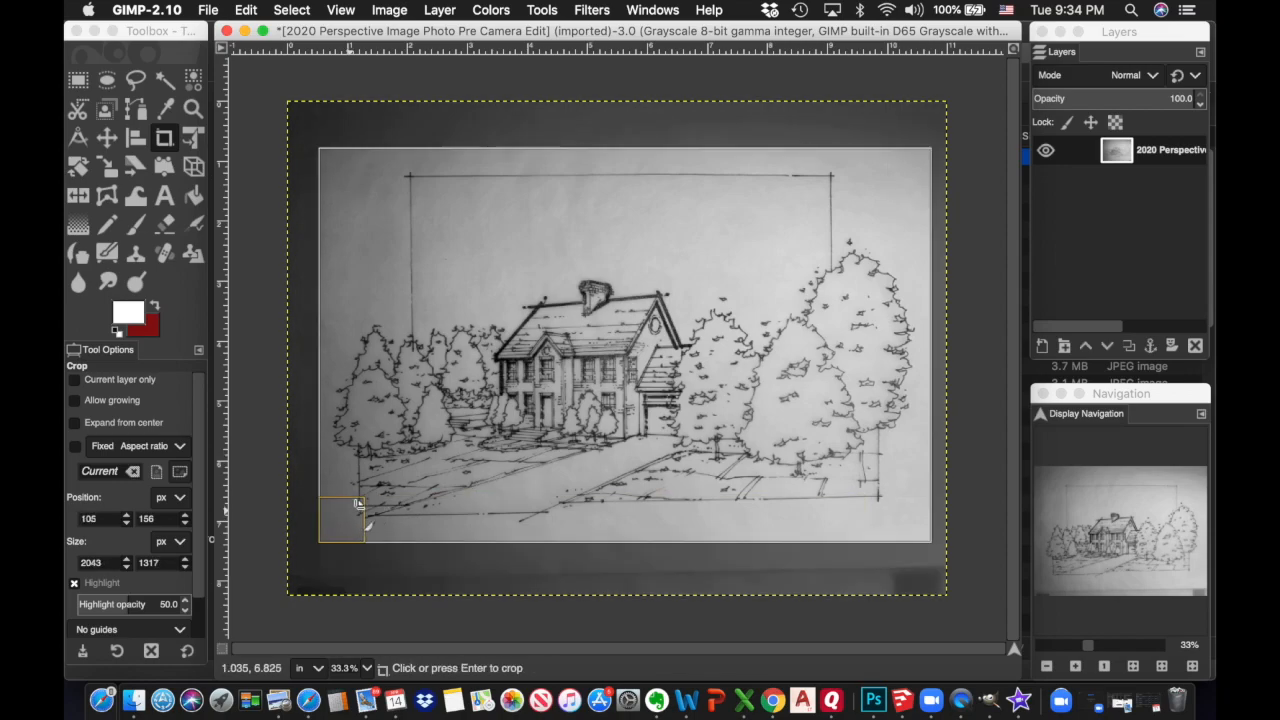
pyautogui.click(652, 325)
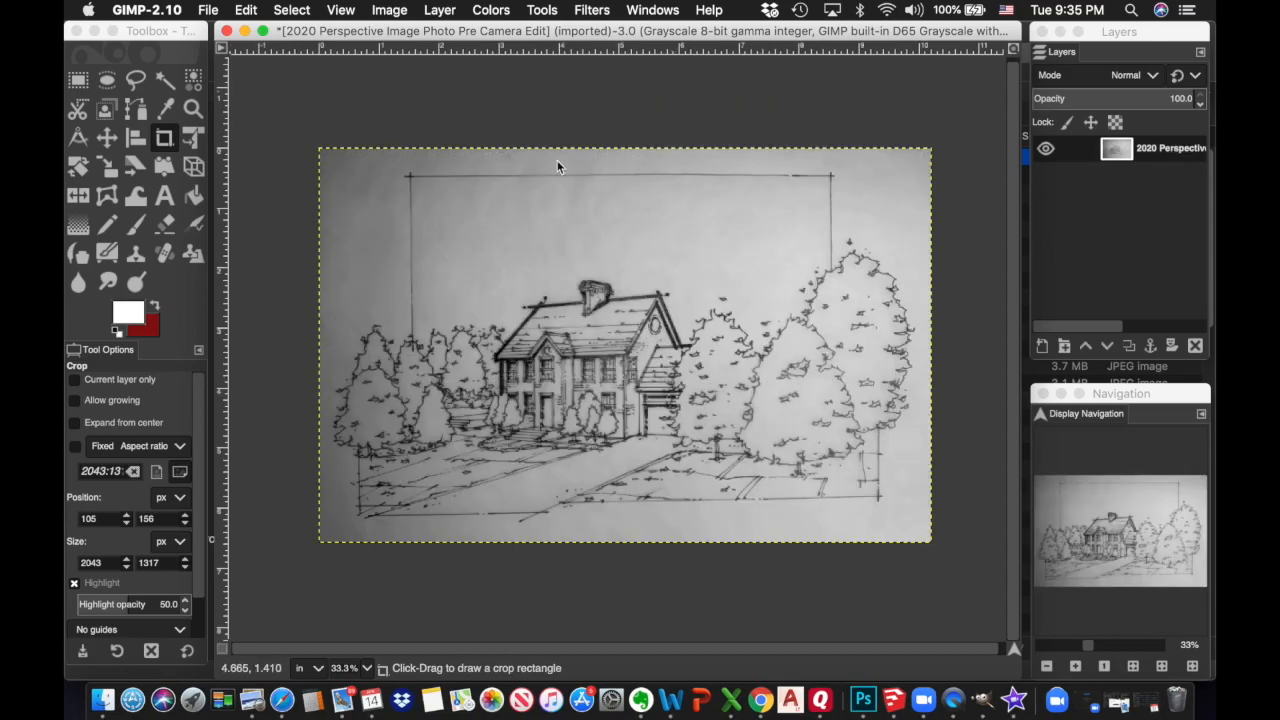
# Rescale the cropped image to 11 inches wide, 2200 × 1418 pixels
pyautogui.click(402, 14)
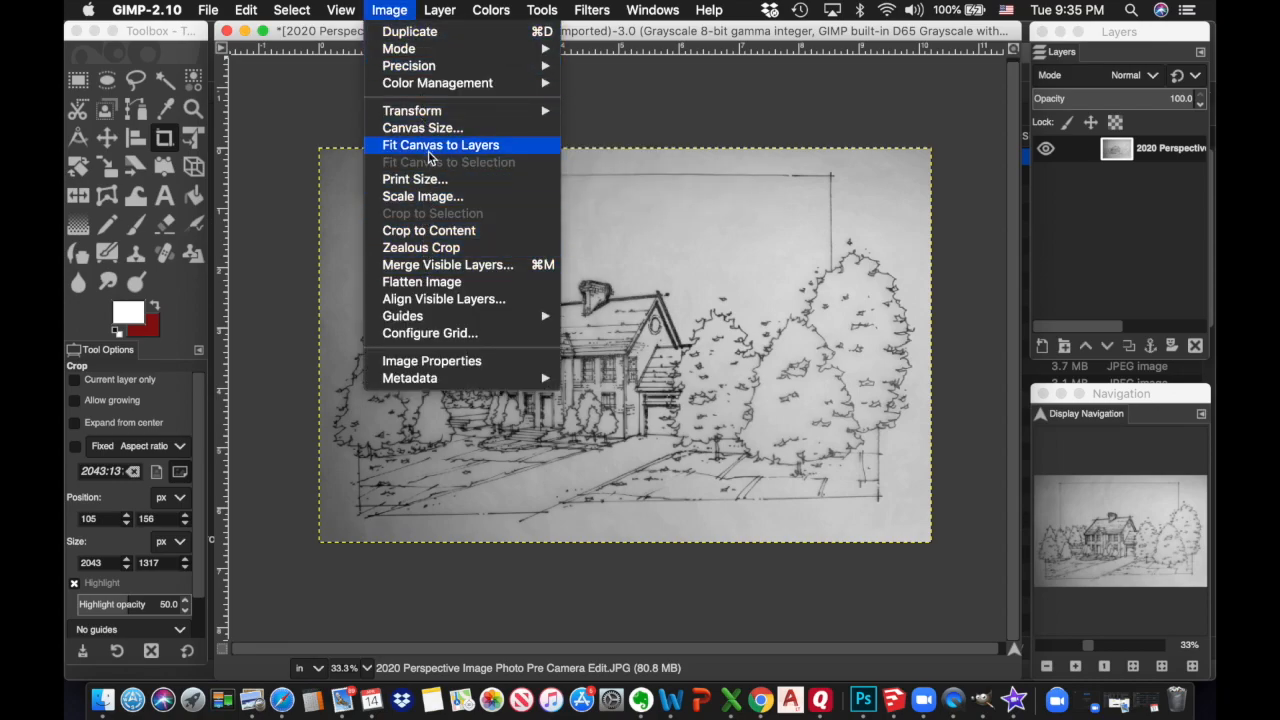
pyautogui.click(427, 197)
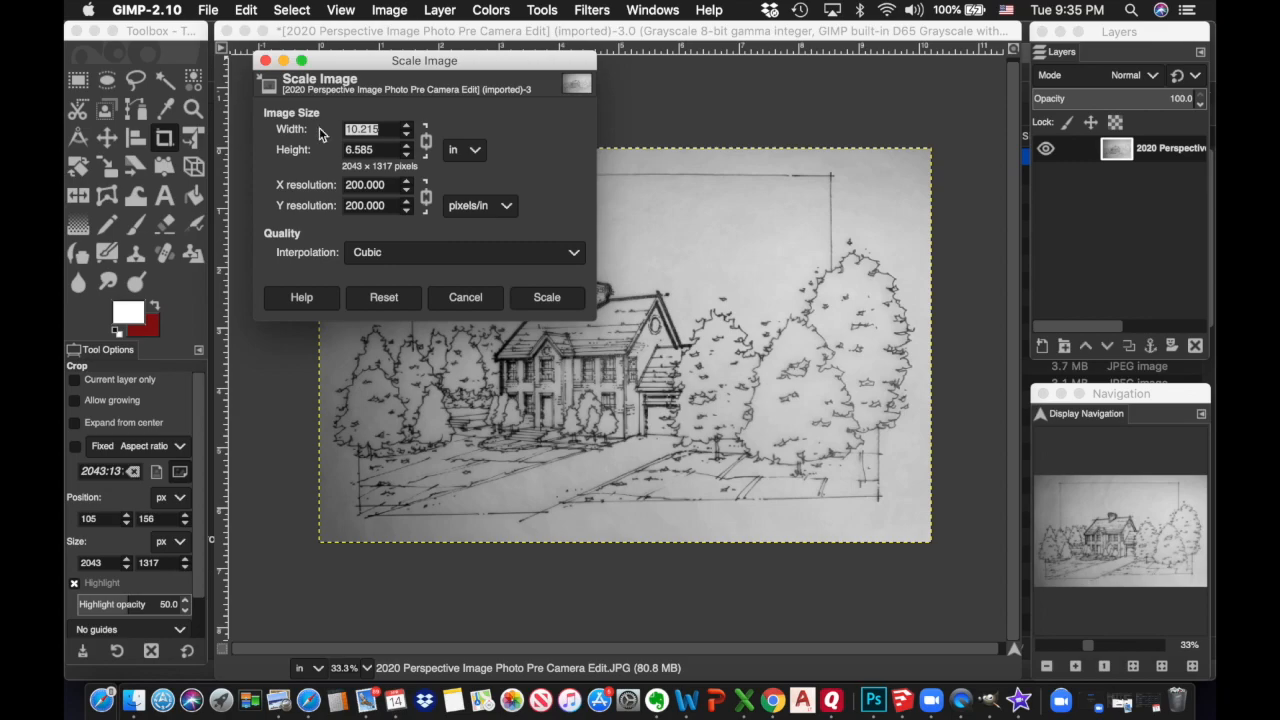
pyautogui.write('11')
pyautogui.click(379, 151)
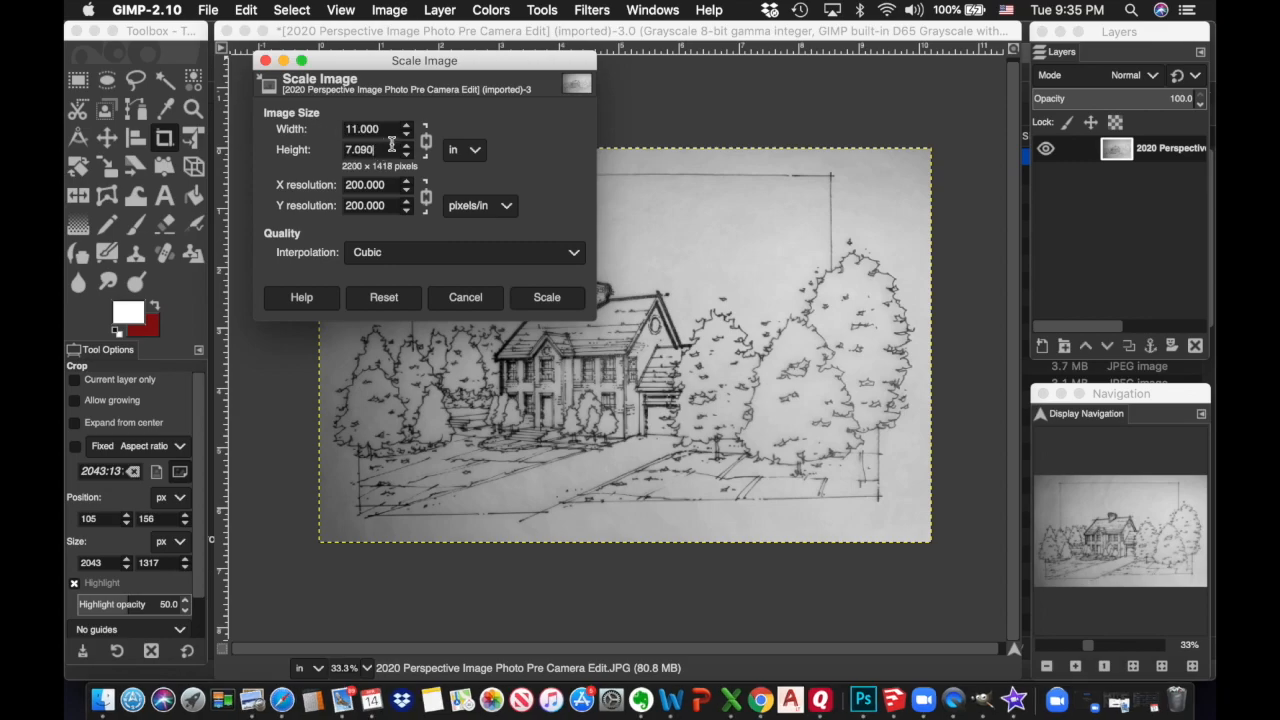
pyautogui.click(545, 296)
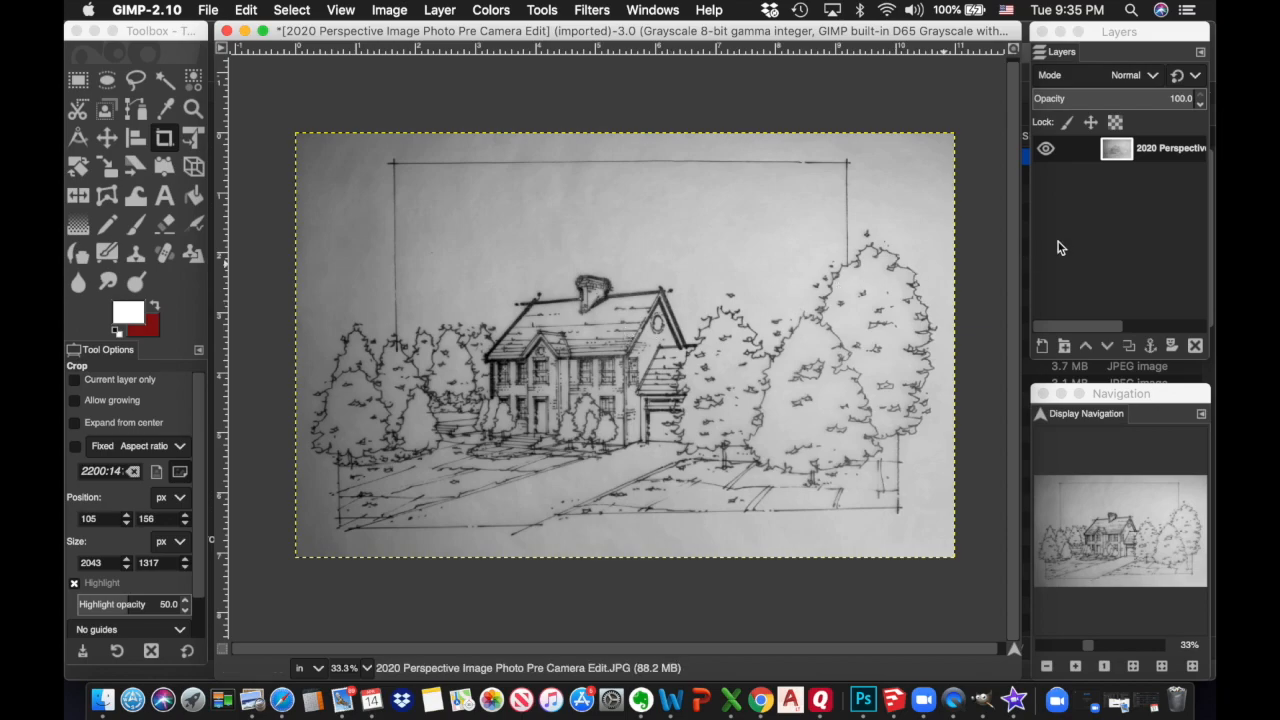
pyautogui.rightClick(1165, 157)
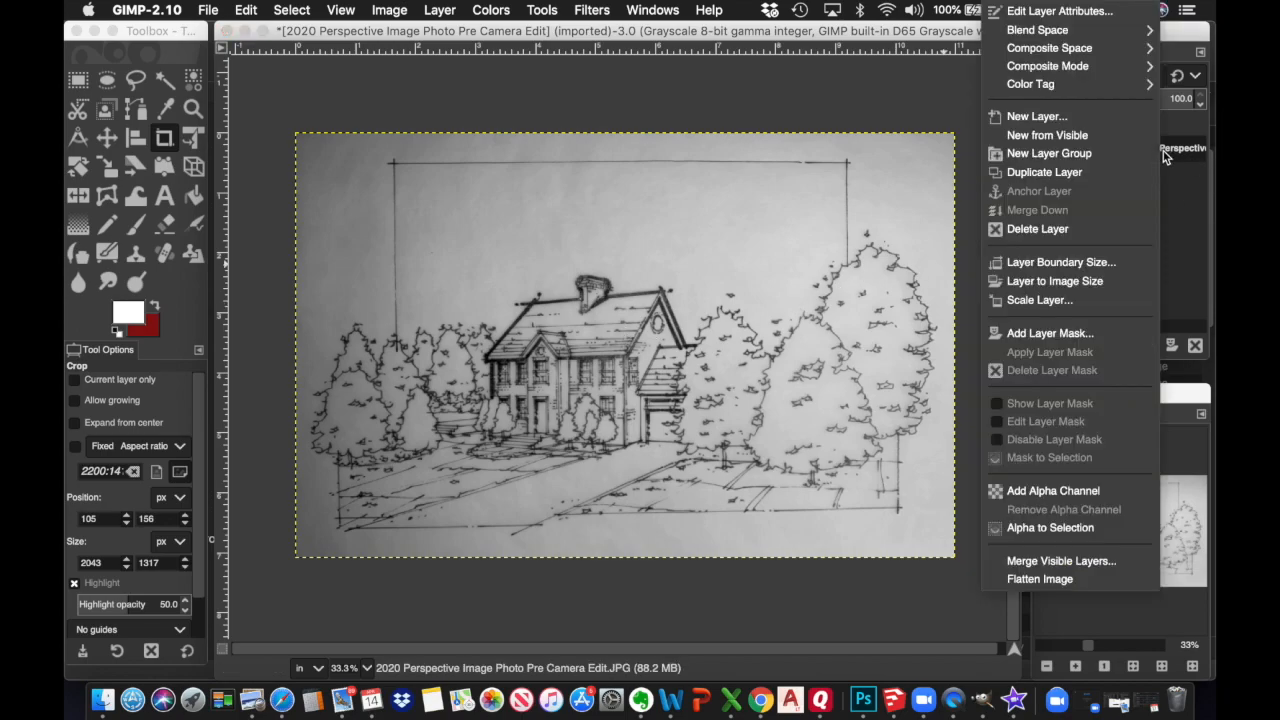
# Duplicate the sketch layer, add a transparent 'Canvas' layer at the bottom, and hide both sketch copies
pyautogui.click(1044, 172)
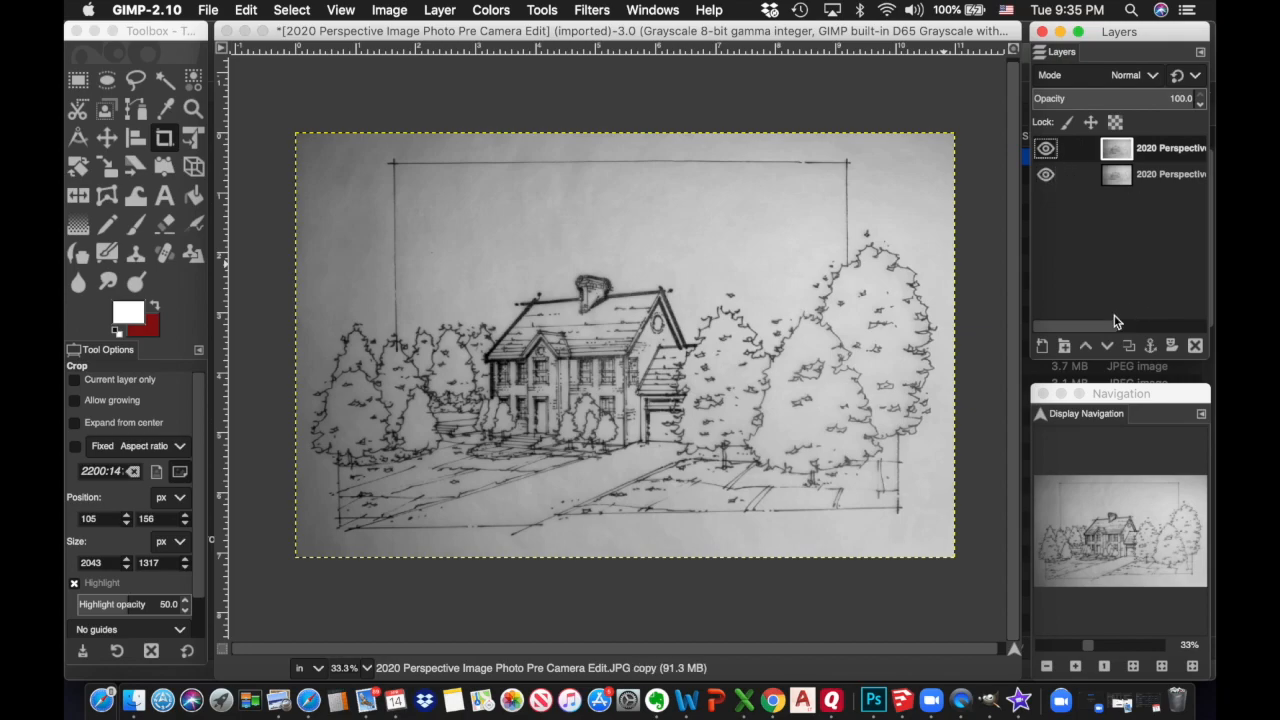
pyautogui.click(1042, 346)
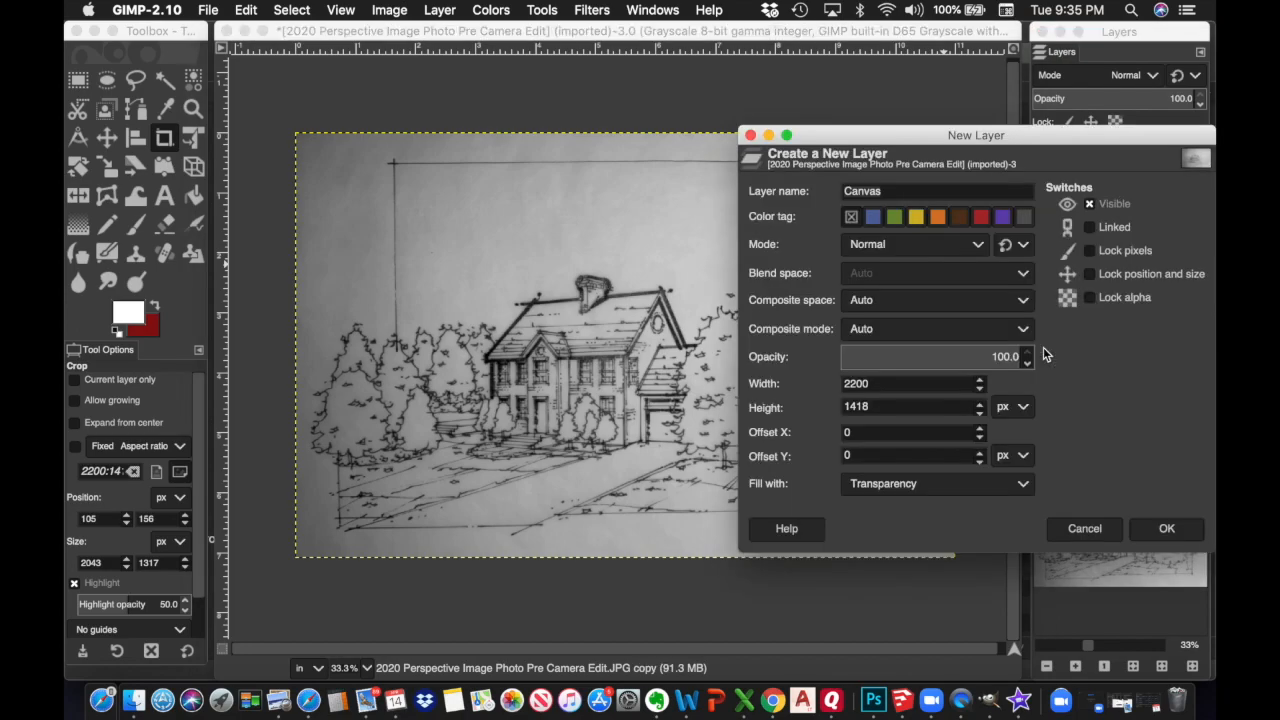
pyautogui.moveTo(891, 191); pyautogui.dragTo(748, 192)
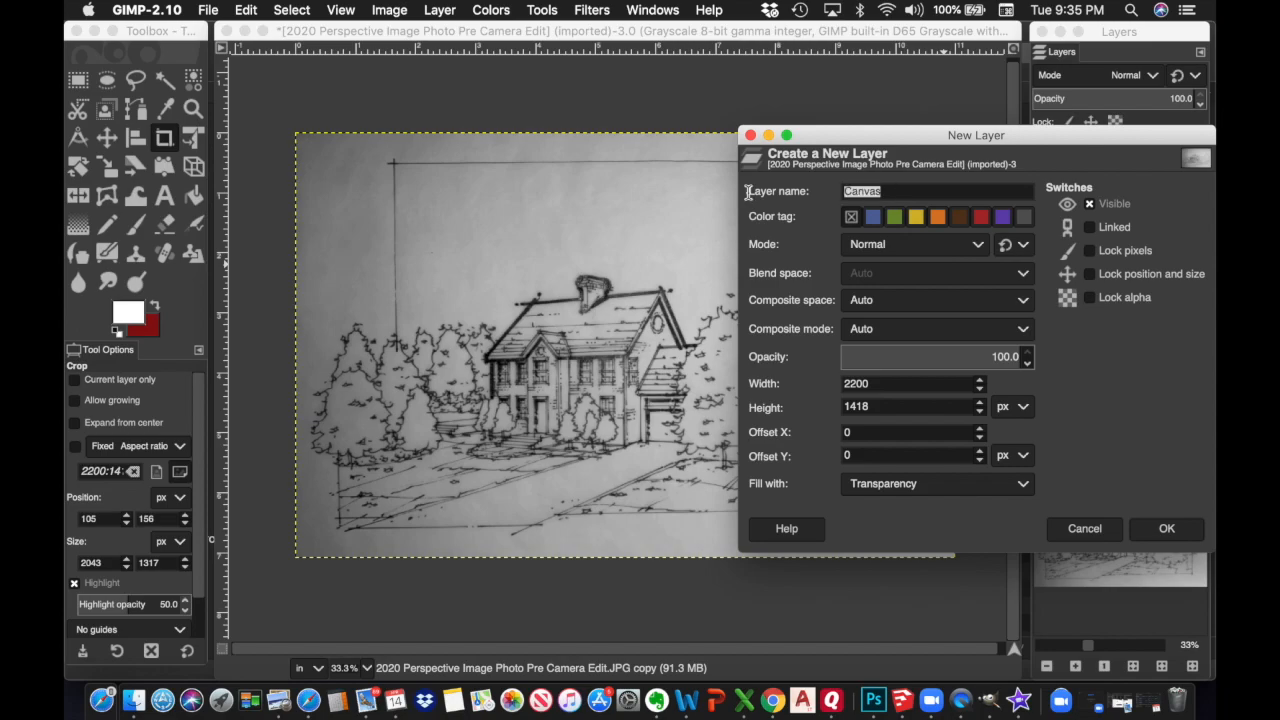
pyautogui.write('Ca')
pyautogui.press('Return')
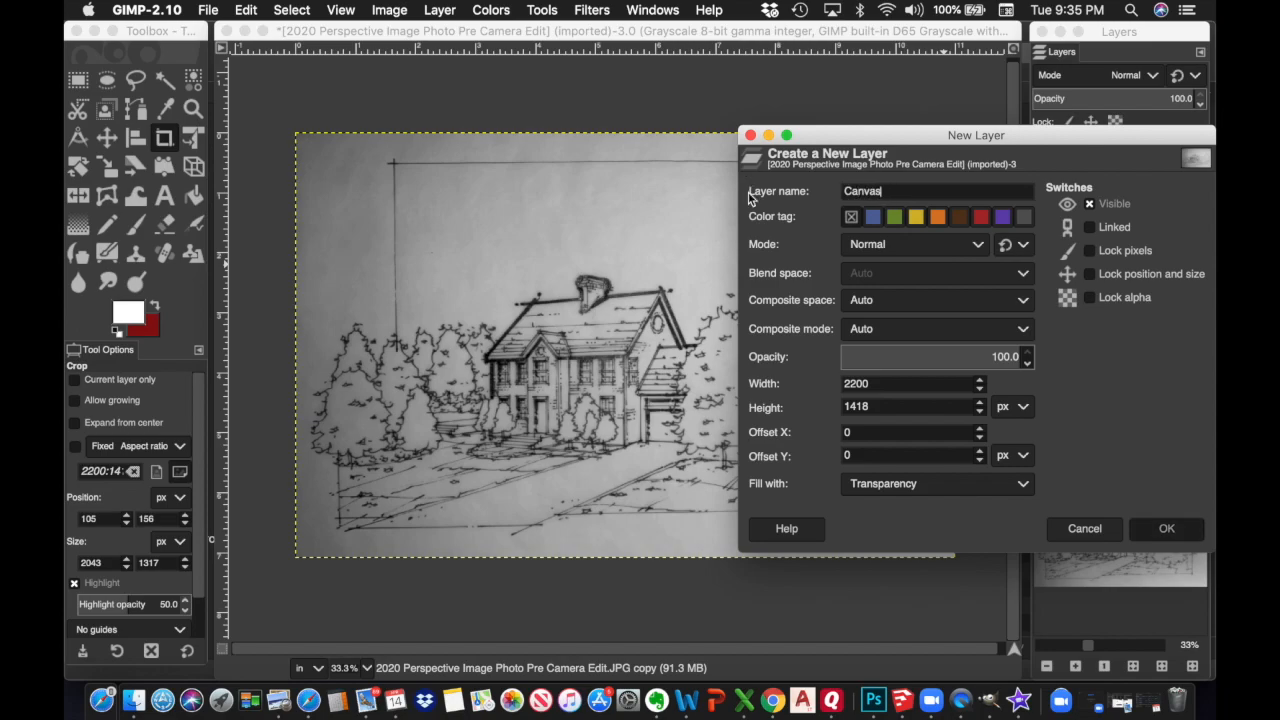
pyautogui.moveTo(1155, 150); pyautogui.dragTo(1150, 223)
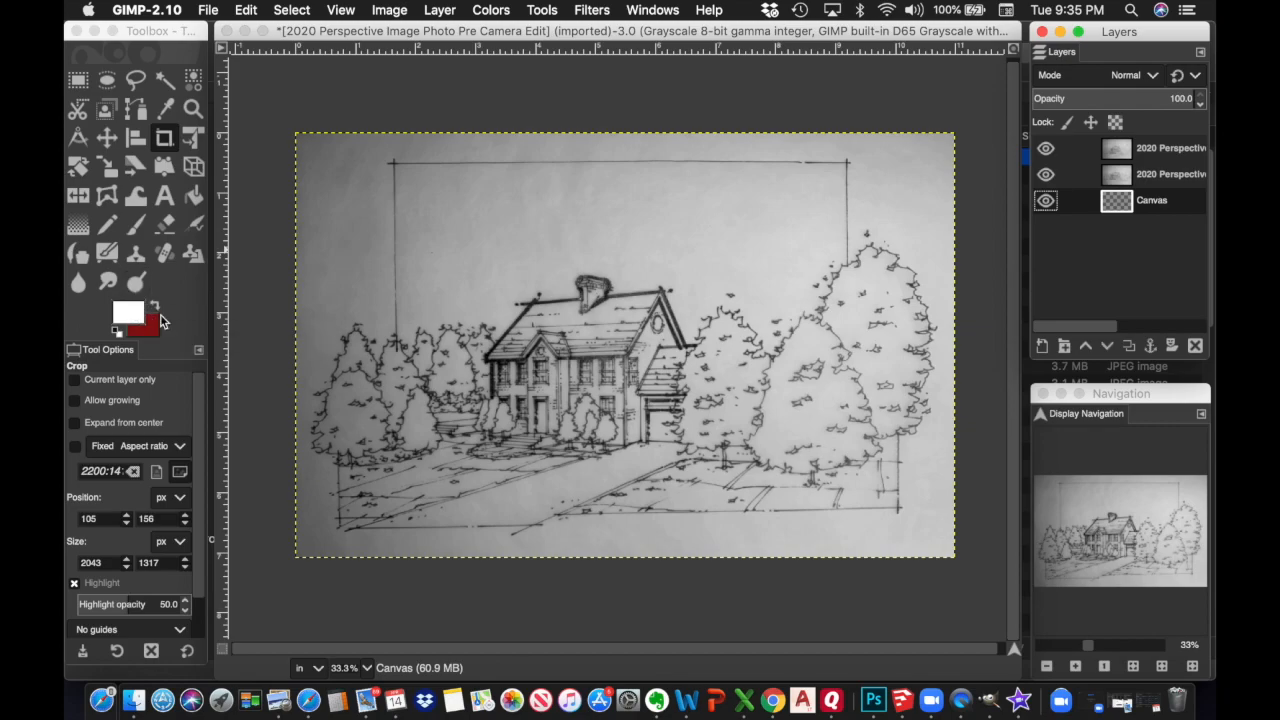
pyautogui.click(1045, 174)
pyautogui.click(1046, 149)
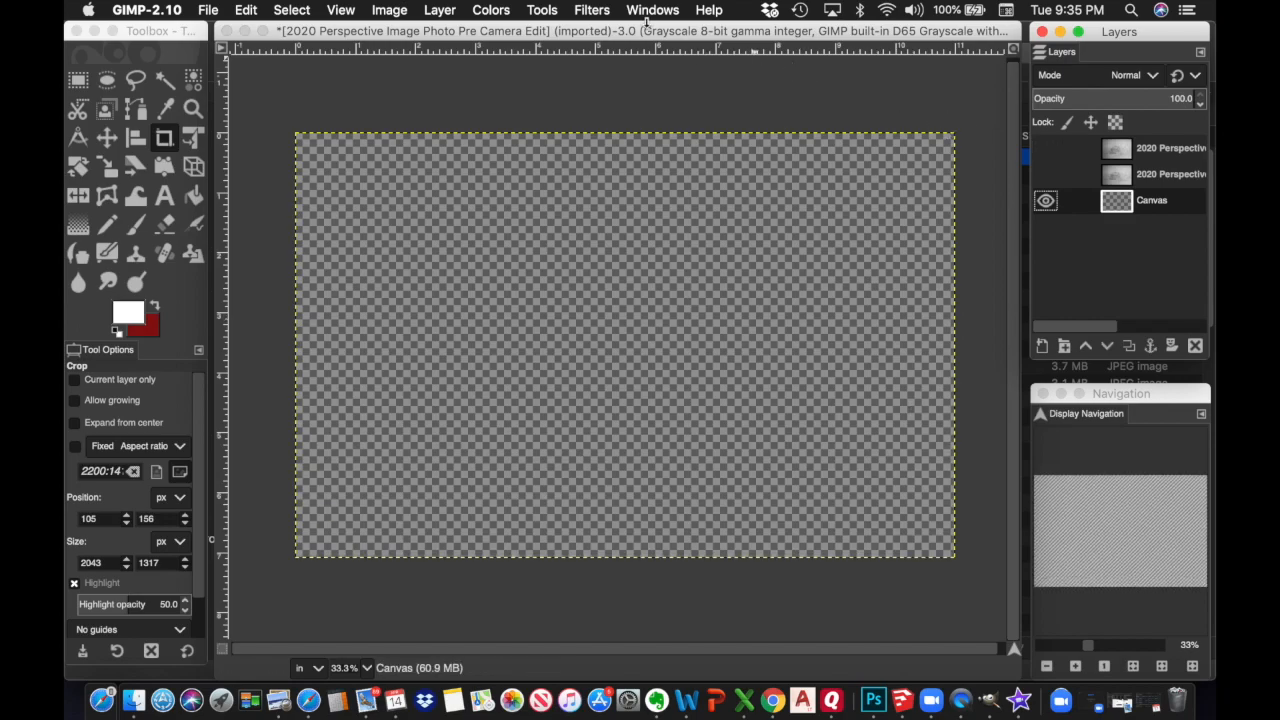
# Bucket-fill the Canvas layer with pure white
pyautogui.click(543, 10)
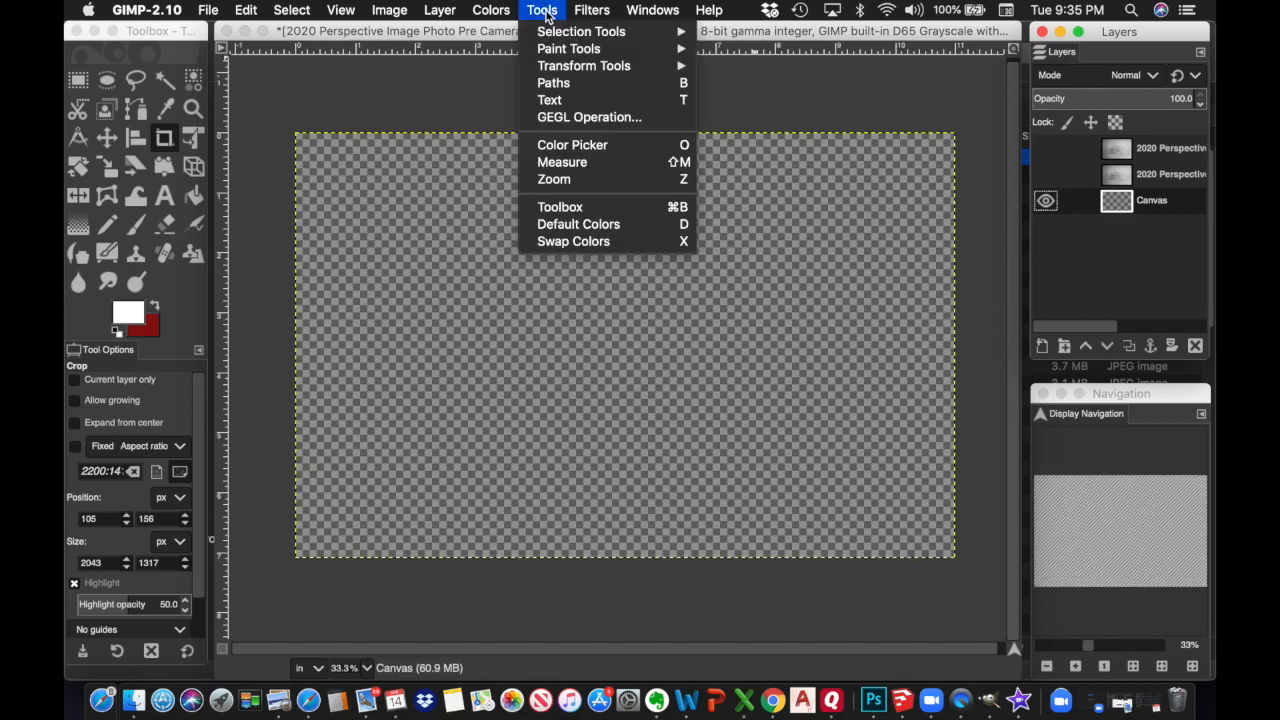
pyautogui.moveTo(578, 50)
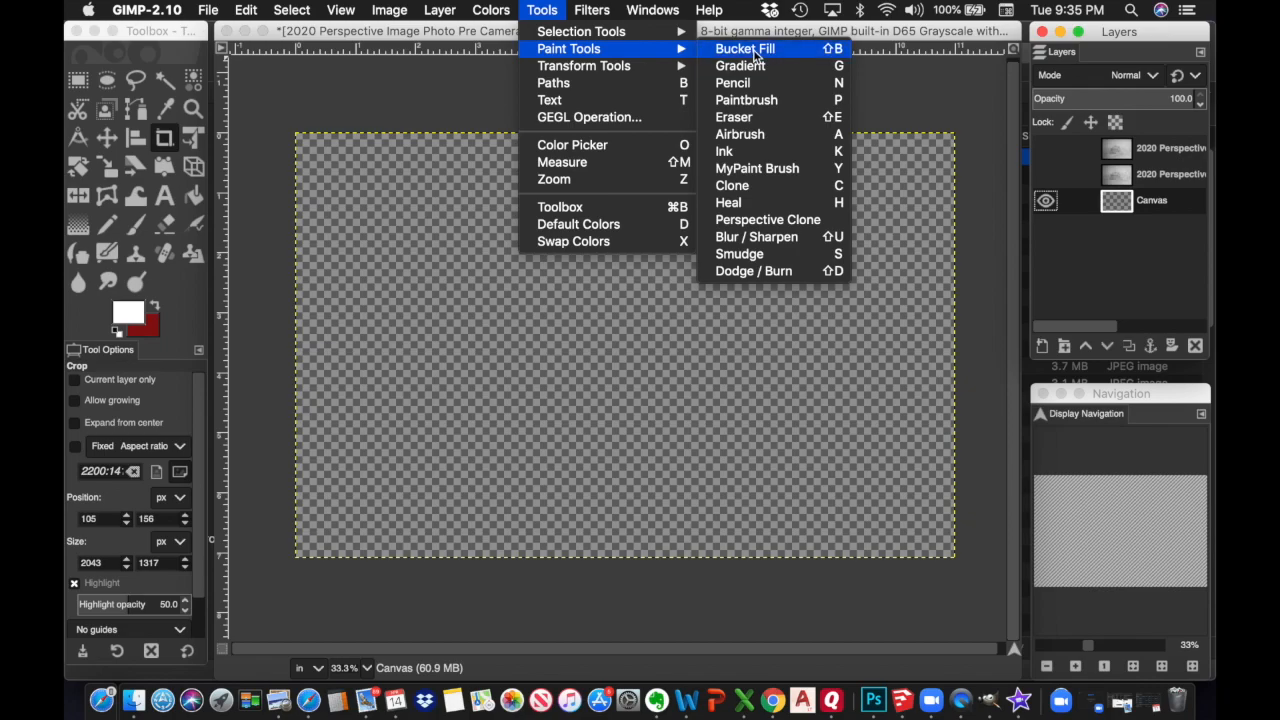
pyautogui.click(745, 49)
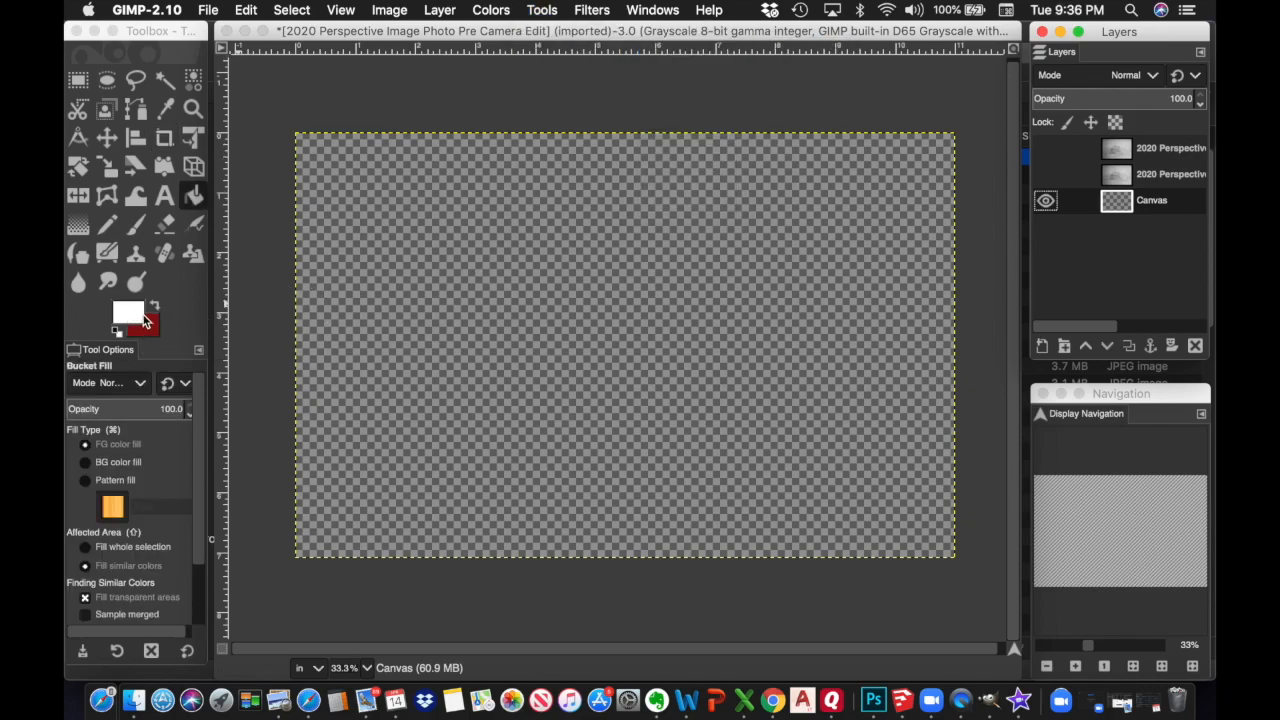
pyautogui.click(135, 318)
pyautogui.click(135, 318)
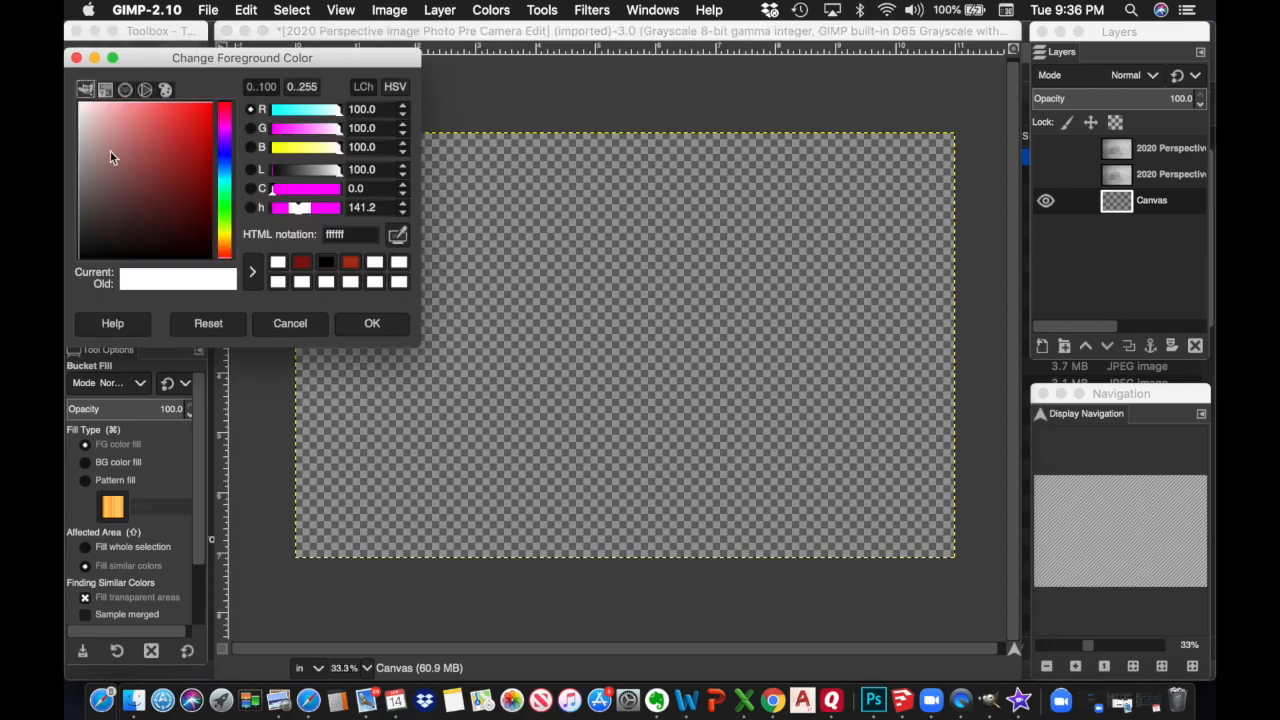
pyautogui.click(80, 102)
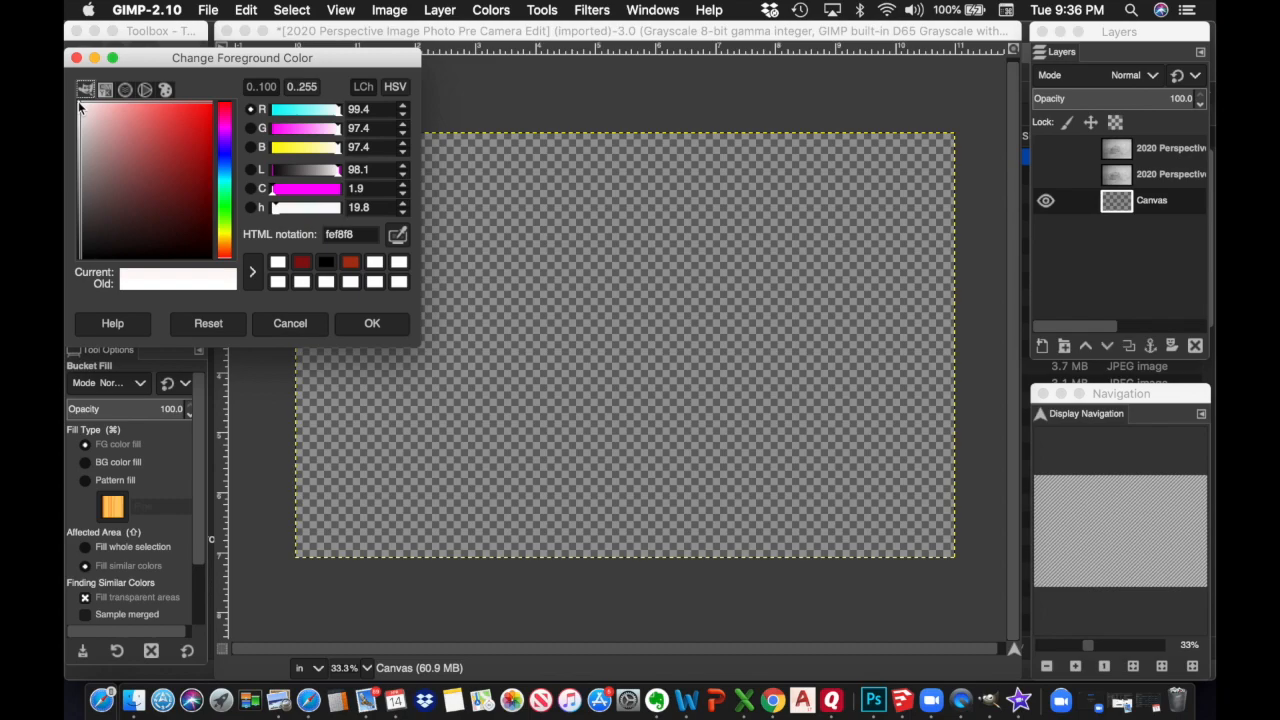
pyautogui.click(78, 101)
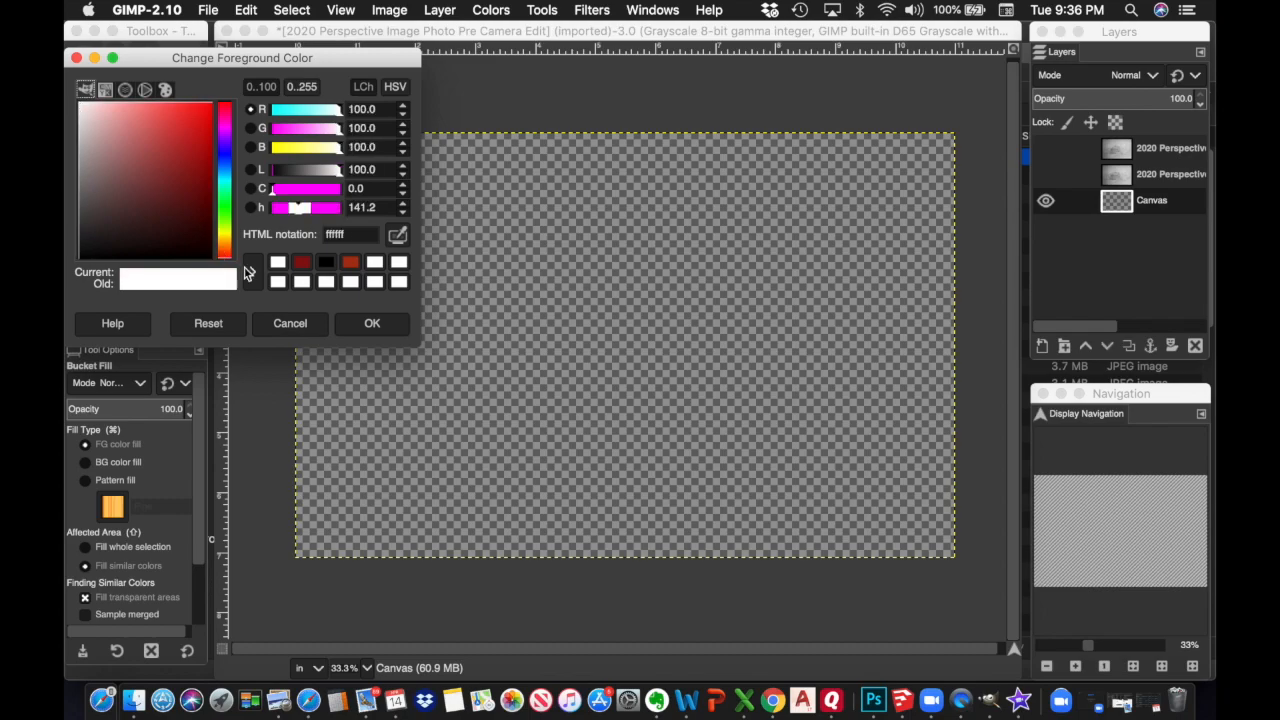
pyautogui.click(372, 323)
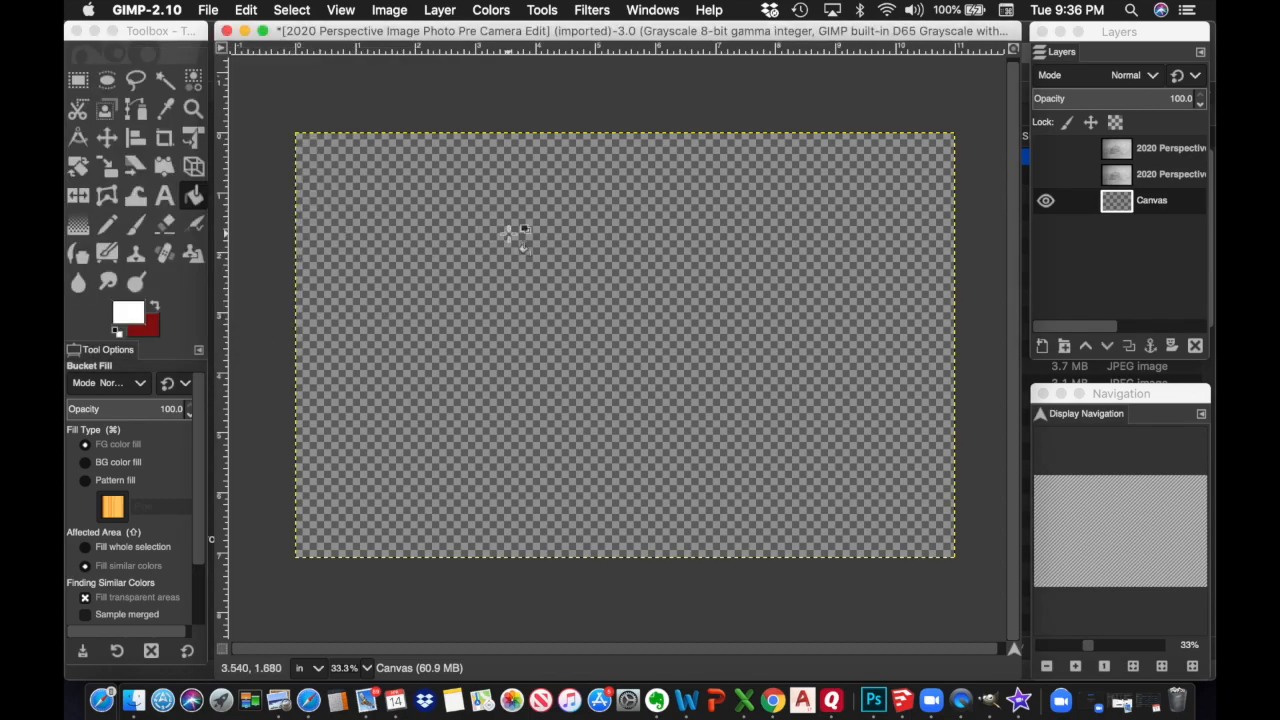
pyautogui.click(577, 241)
# Hide the Canvas layer and make the top sketch copy active
pyautogui.click(1045, 203)
pyautogui.click(1045, 203)
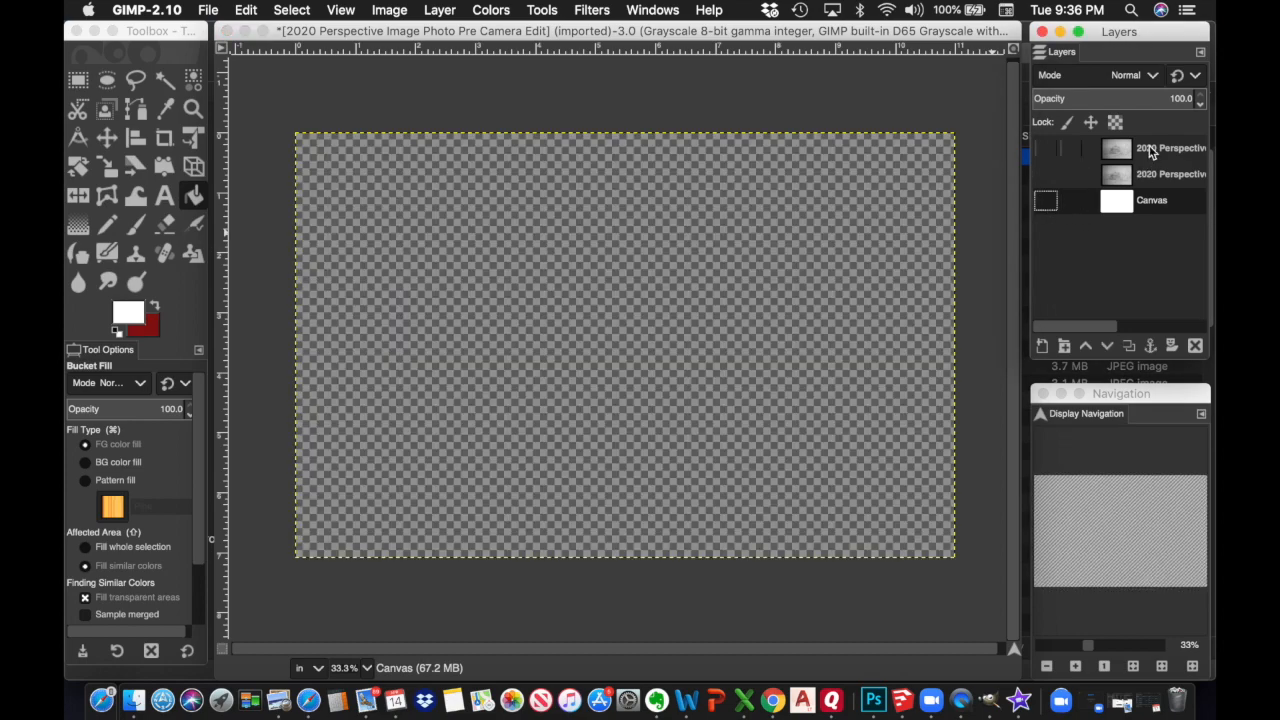
pyautogui.click(1150, 151)
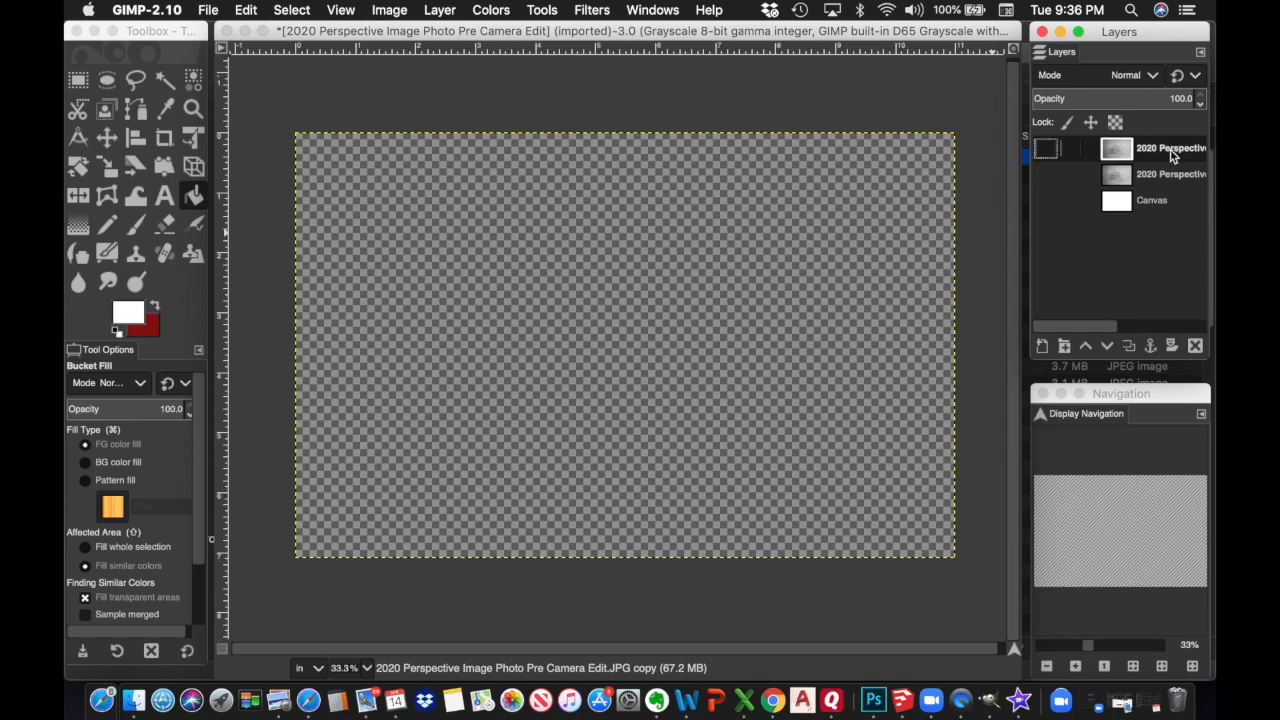
# Show the top sketch copy and place guides on the drawing's top, left and right frame lines
pyautogui.click(1045, 150)
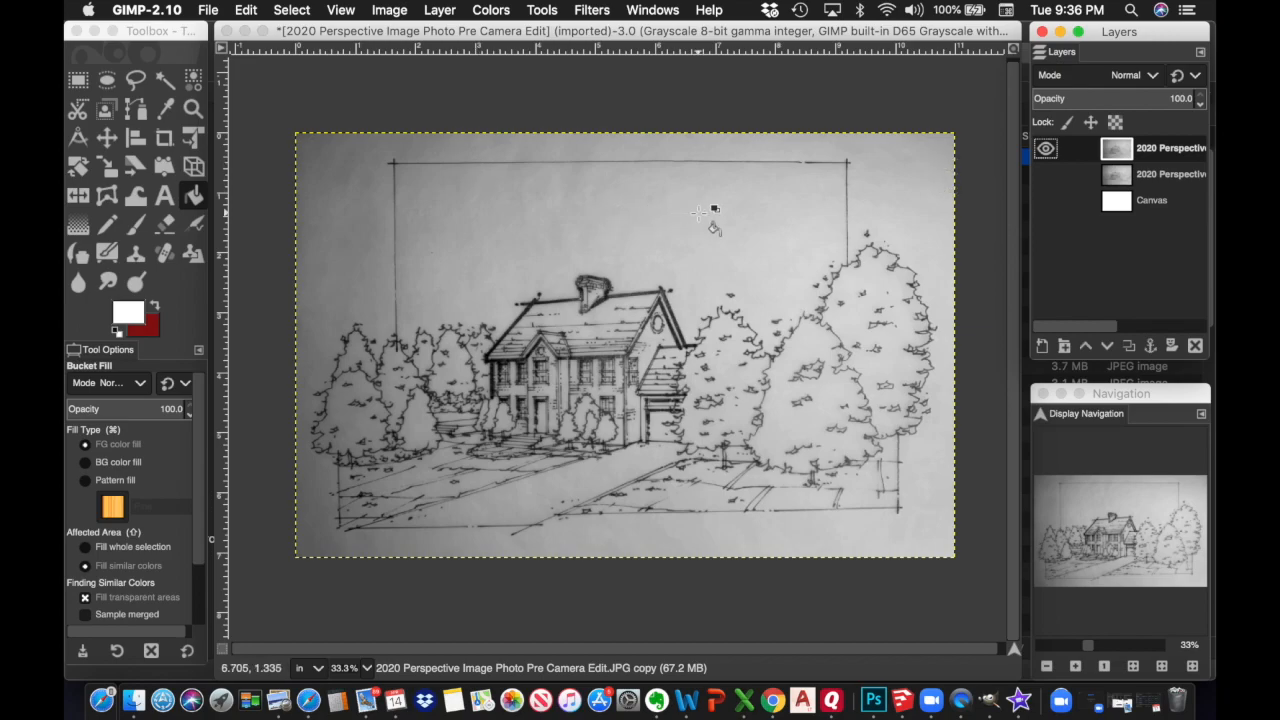
pyautogui.moveTo(690, 50); pyautogui.dragTo(692, 166)
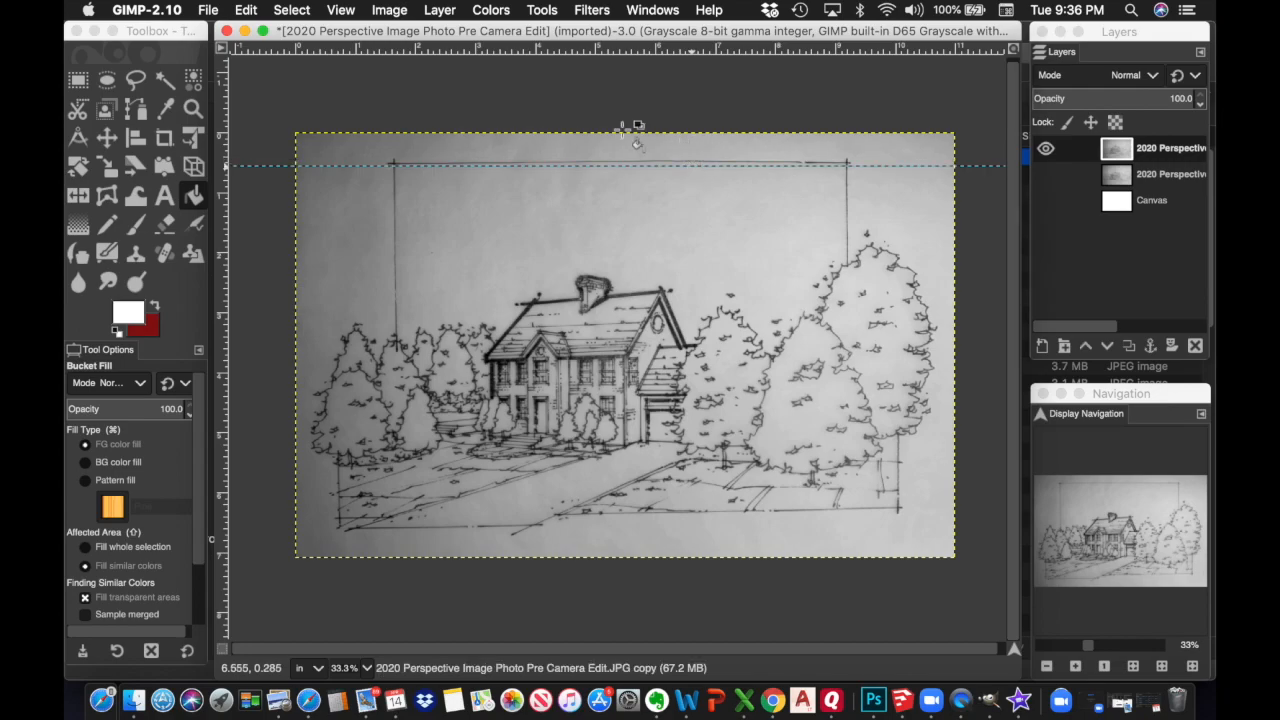
pyautogui.moveTo(224, 288); pyautogui.dragTo(396, 297)
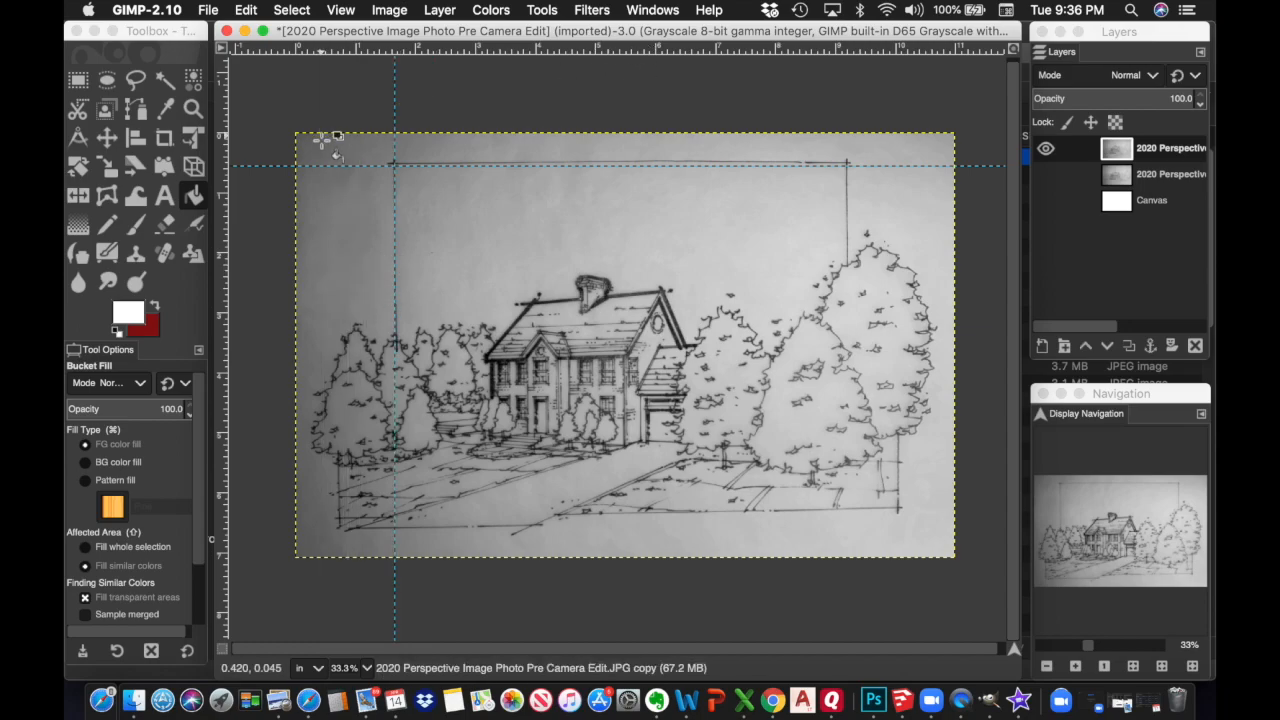
pyautogui.moveTo(224, 243); pyautogui.dragTo(848, 226)
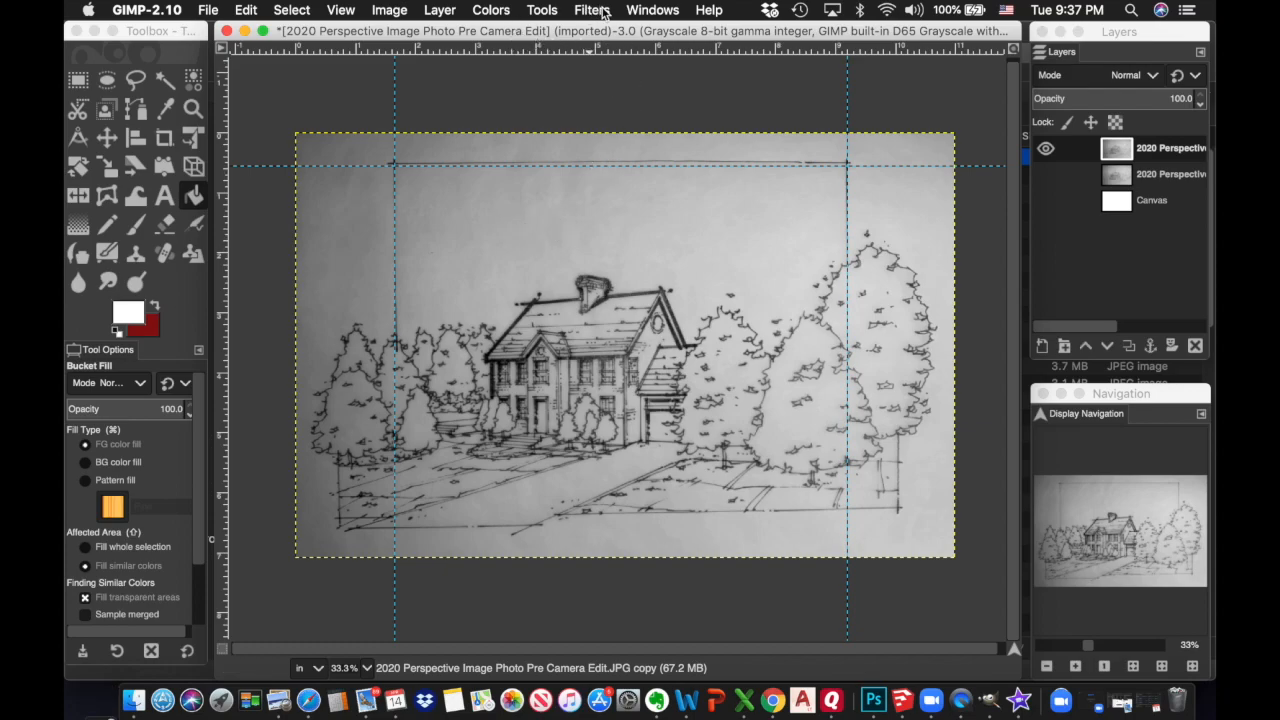
# Try a horizontal shear of 44 on the sketch copy, then reset it and close without applying
pyautogui.click(542, 11)
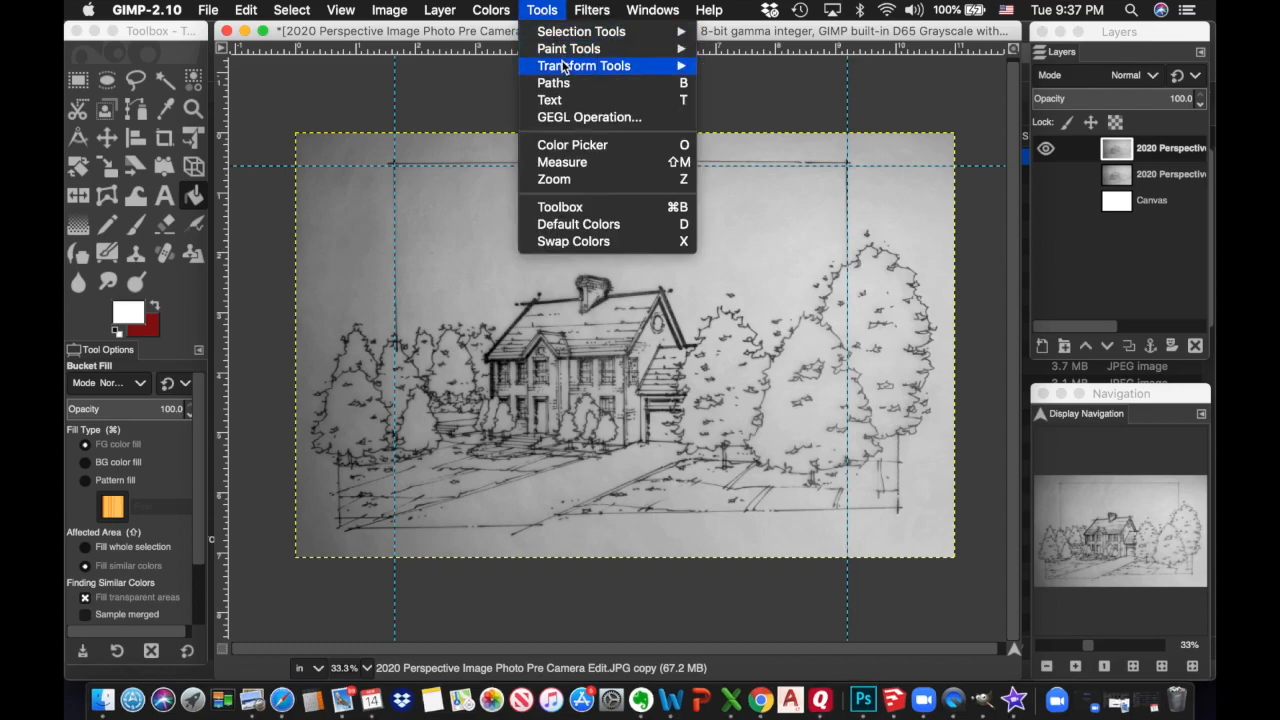
pyautogui.moveTo(570, 66)
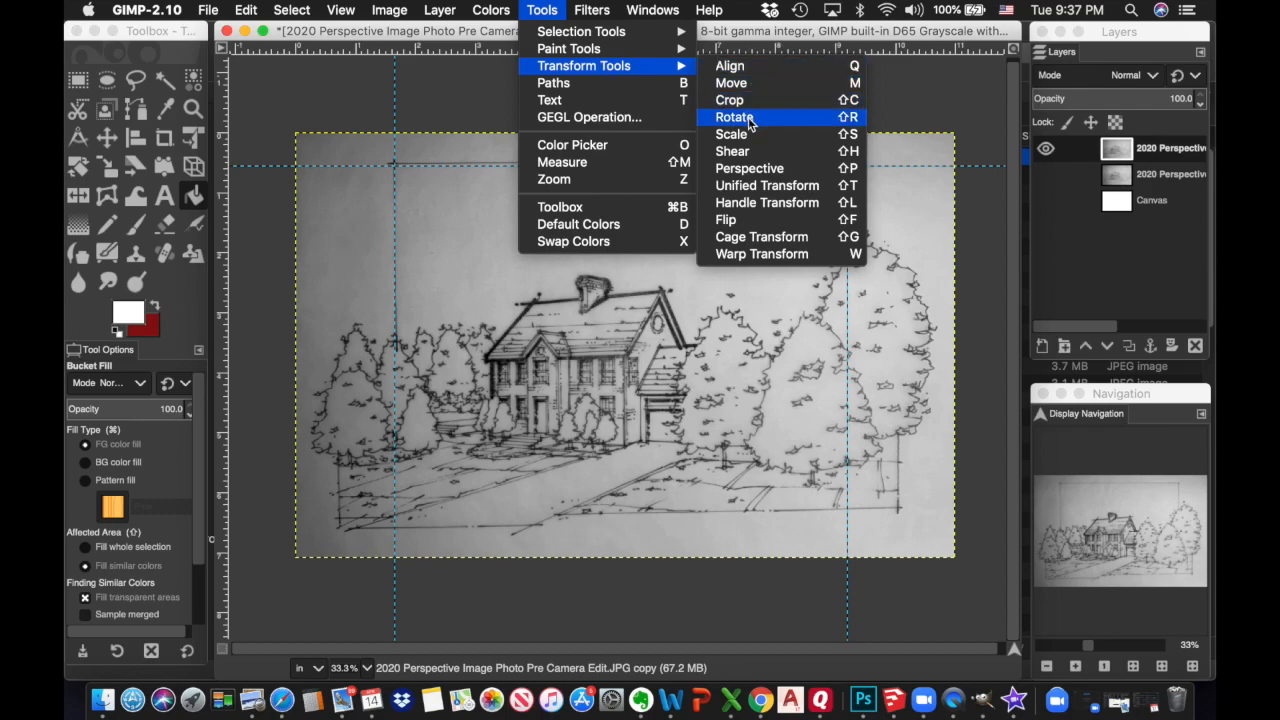
pyautogui.click(745, 151)
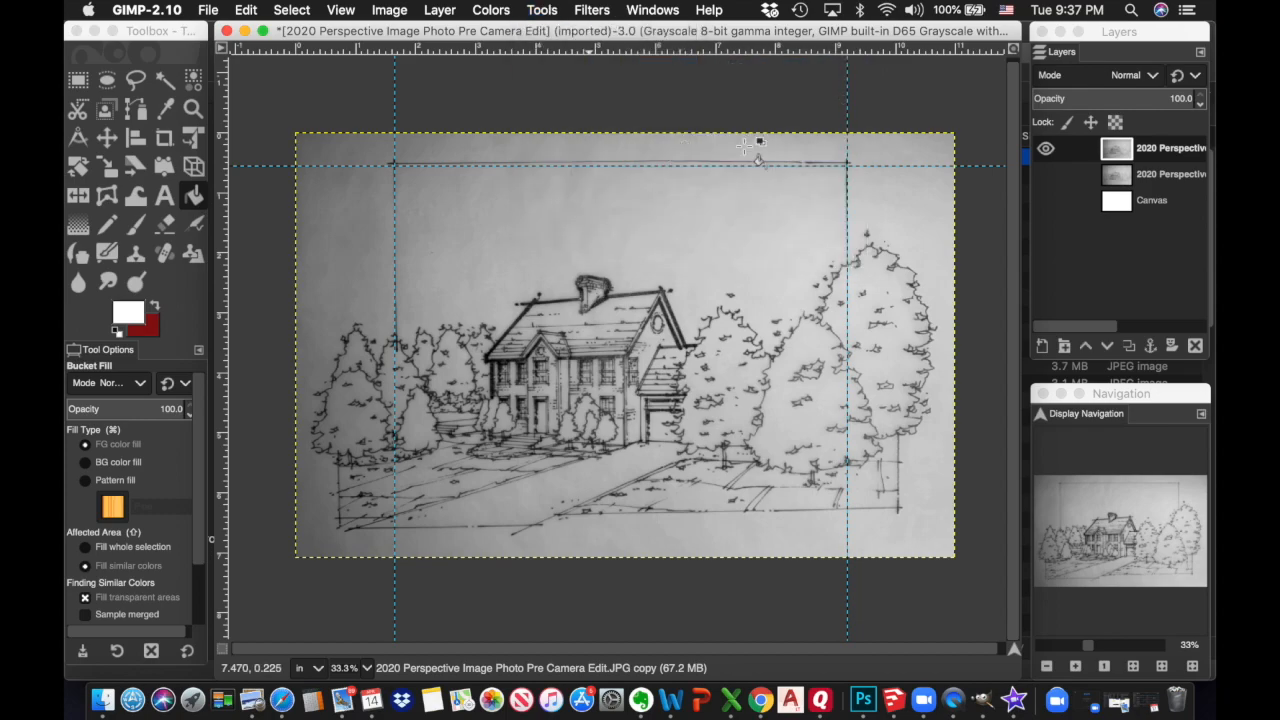
pyautogui.click(744, 148)
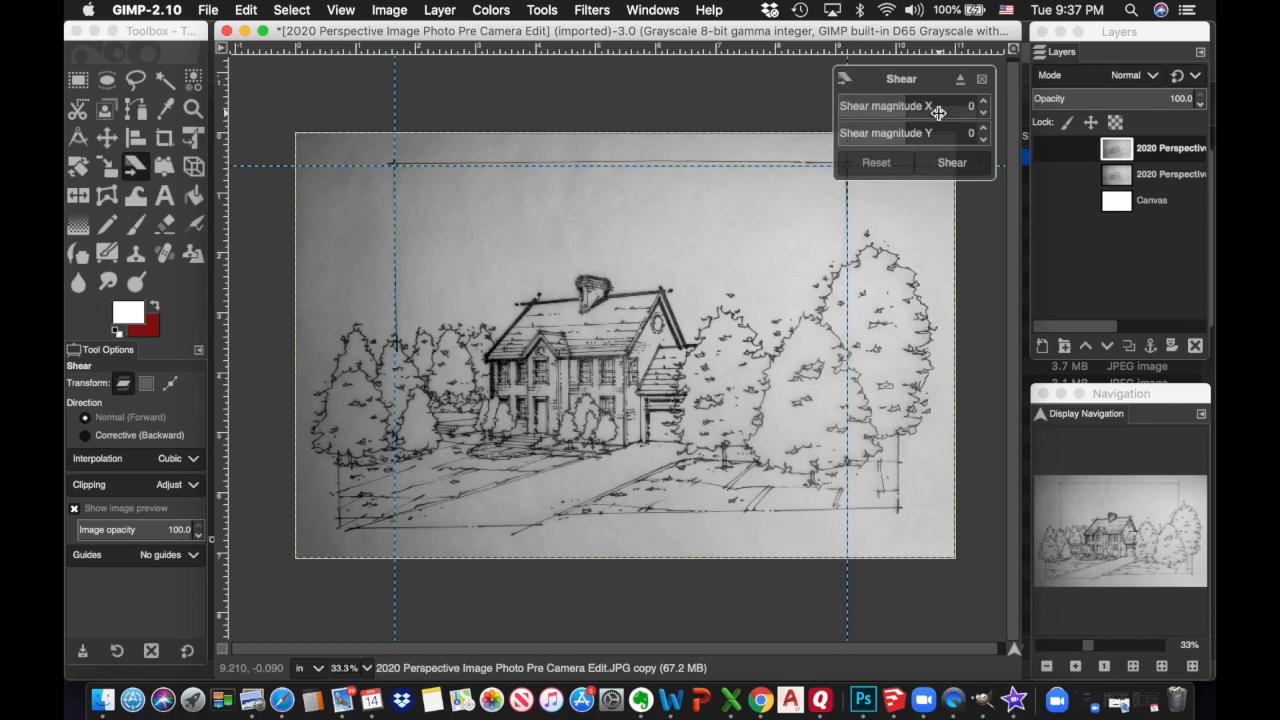
pyautogui.moveTo(905, 109); pyautogui.dragTo(874, 106)
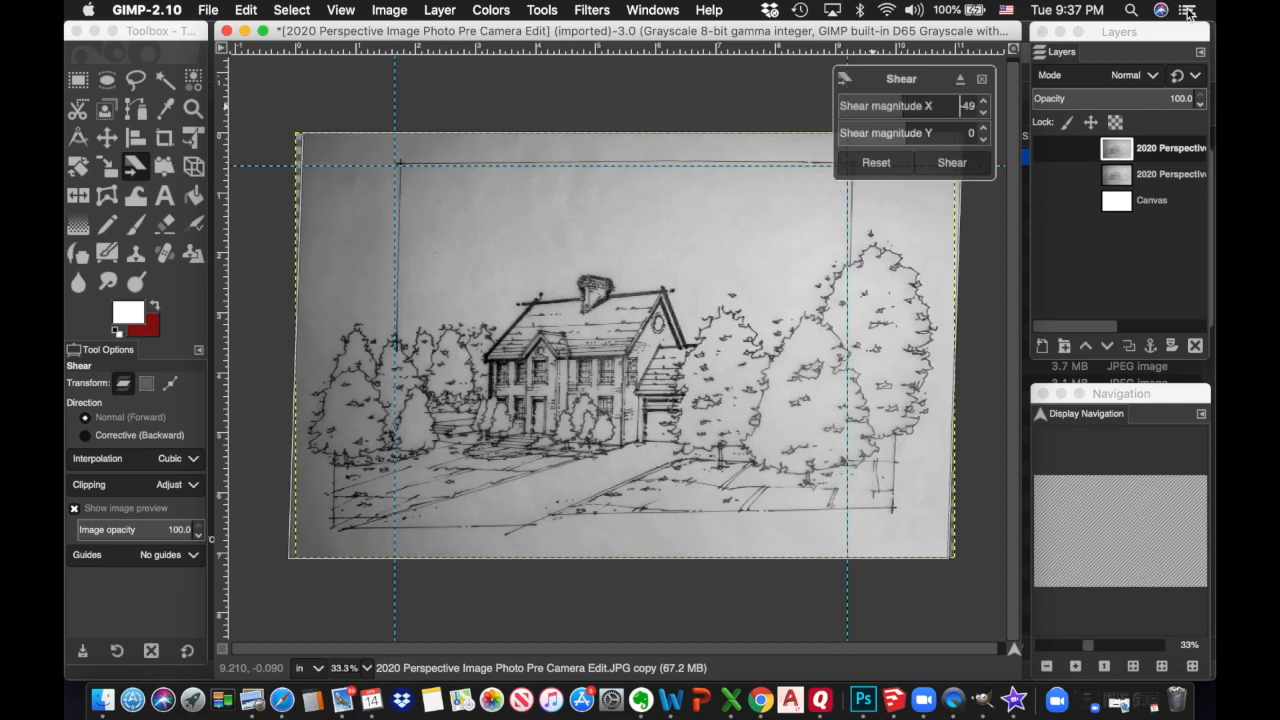
pyautogui.click(888, 165)
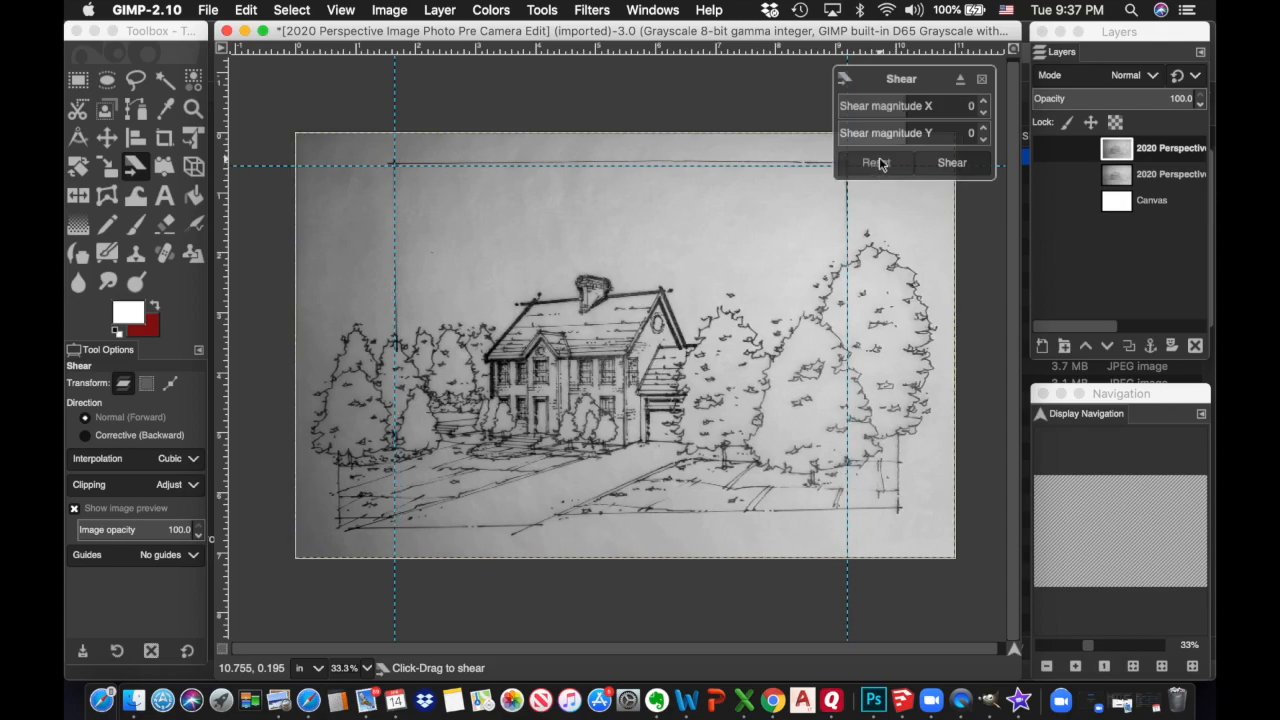
pyautogui.click(983, 80)
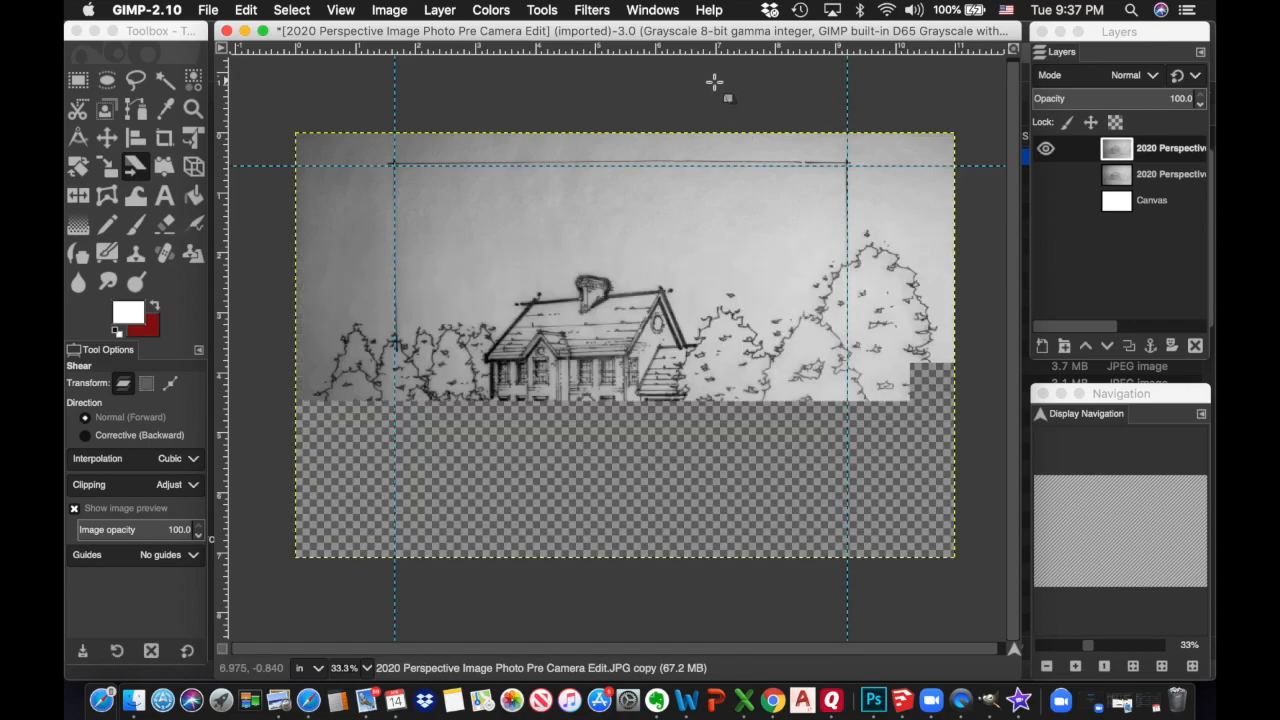
pyautogui.click(544, 11)
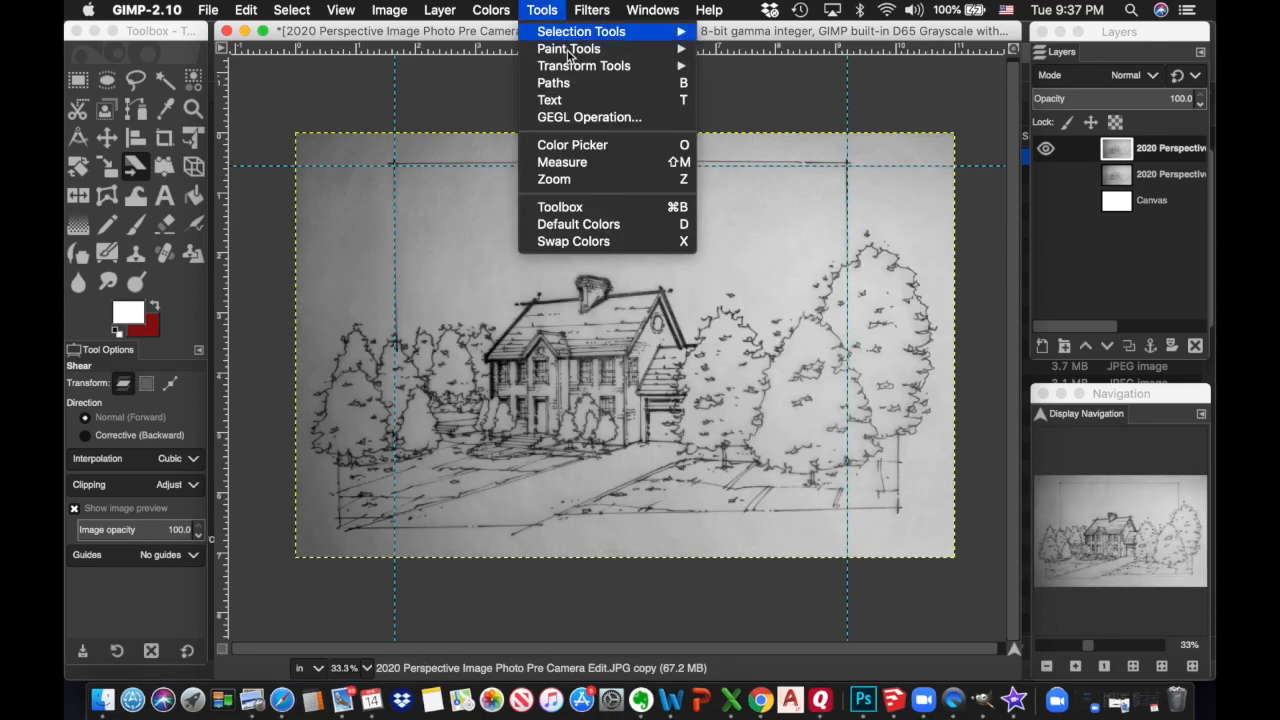
pyautogui.moveTo(580, 65)
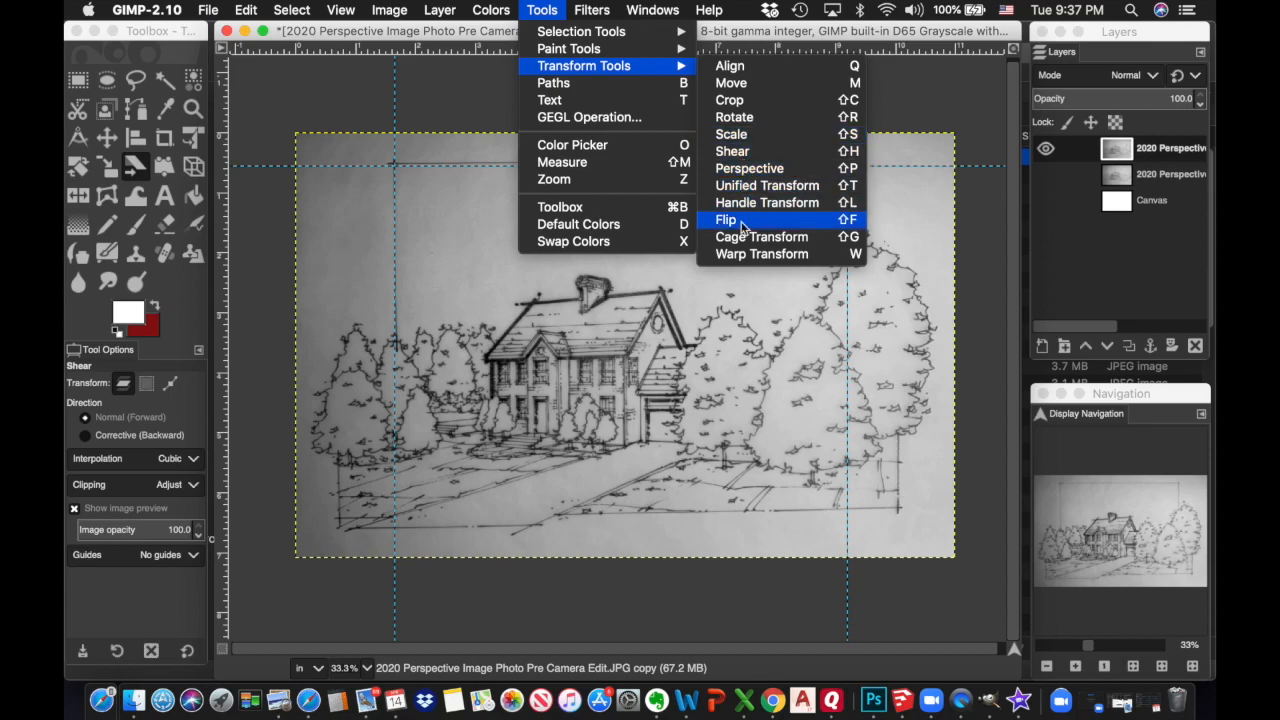
# Try a perspective transform on the top-left corner, then cancel it
pyautogui.click(731, 172)
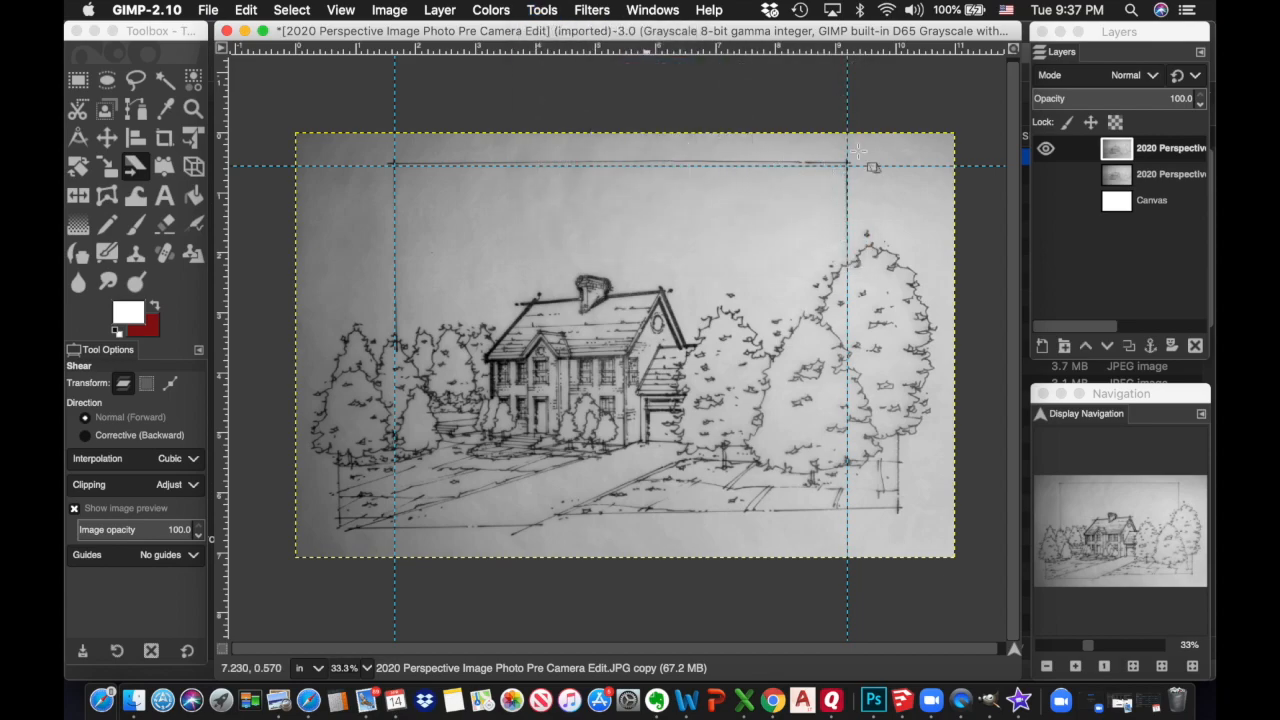
pyautogui.click(927, 139)
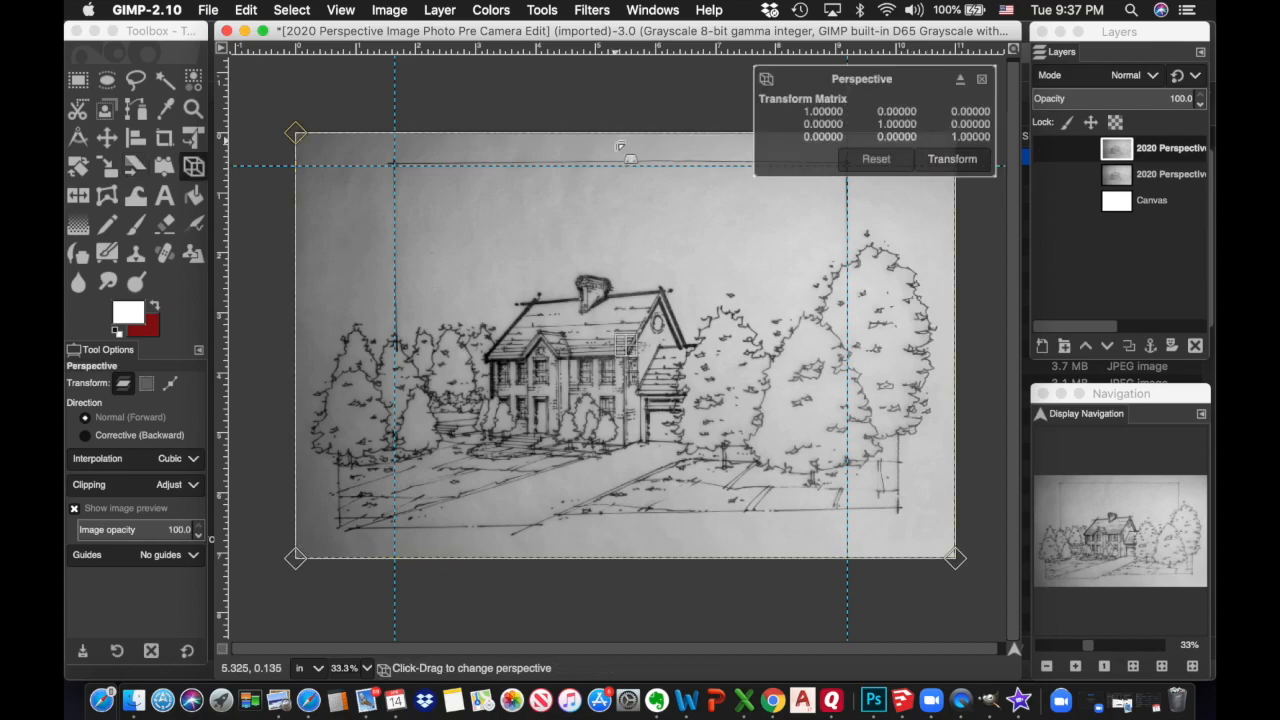
pyautogui.moveTo(354, 135); pyautogui.dragTo(366, 133)
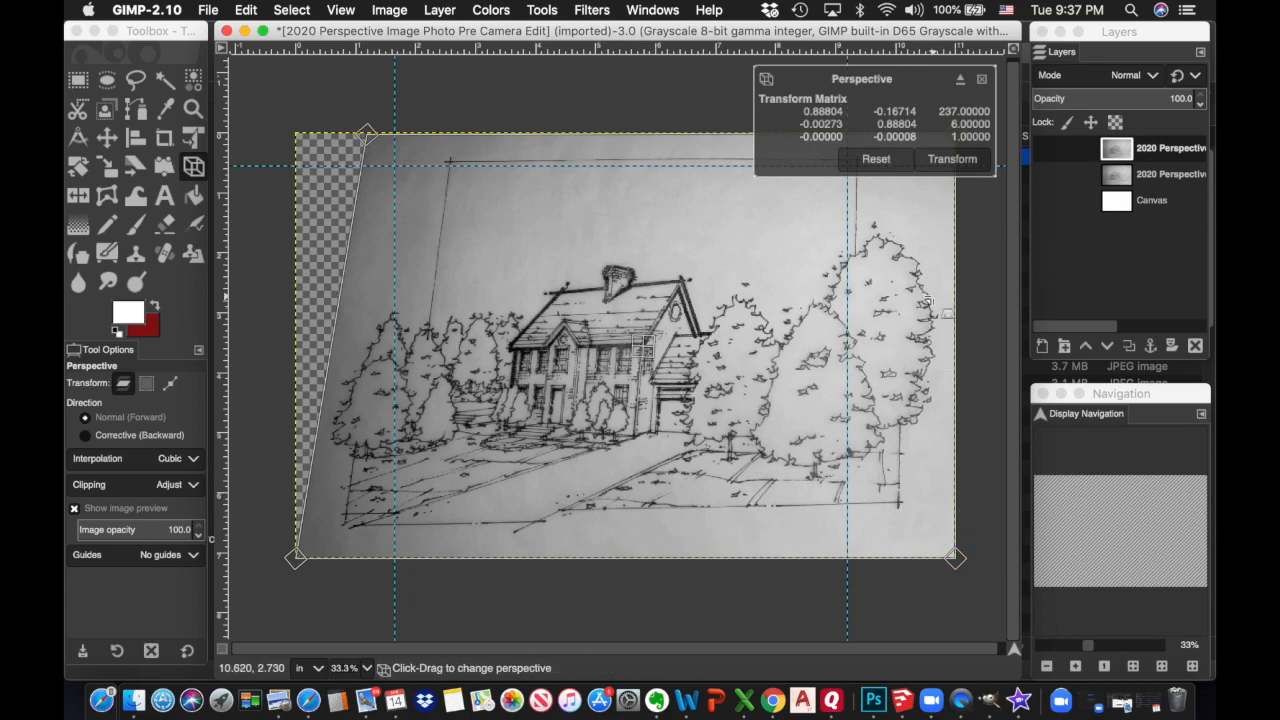
pyautogui.click(985, 77)
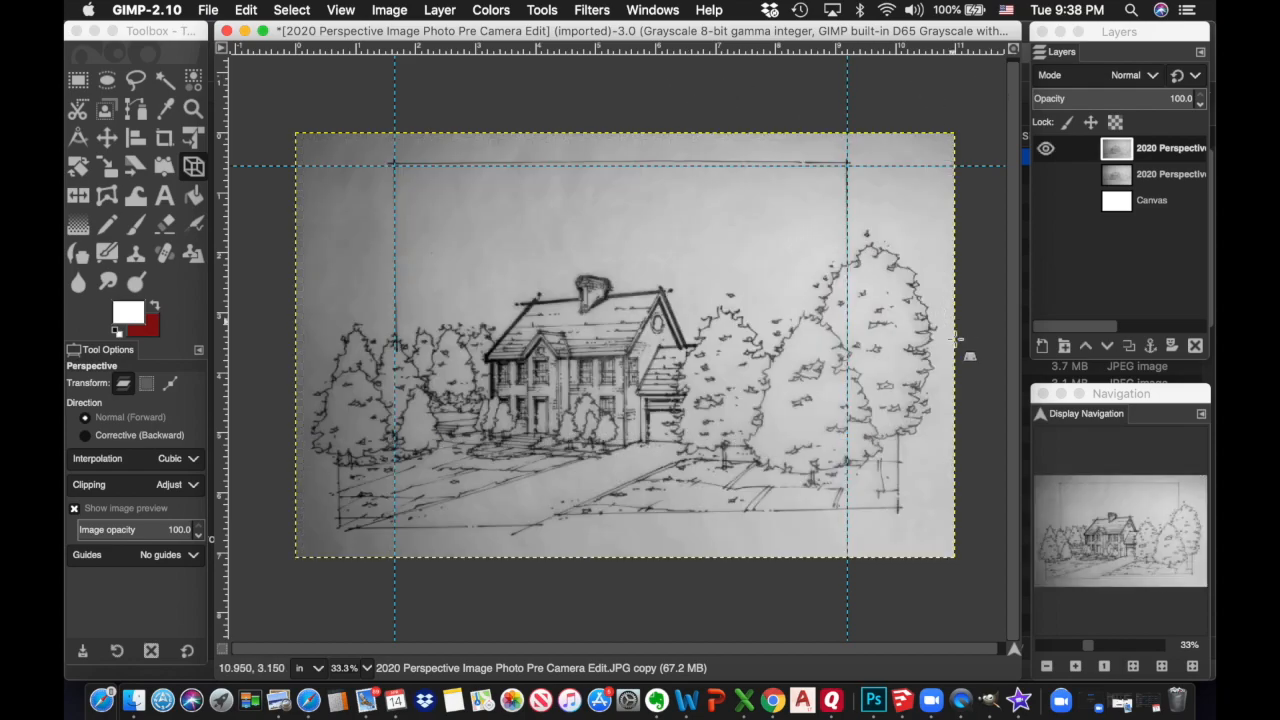
# Apply a perspective transform pulling both top corners inward to narrow the paper's upper edge
pyautogui.click(1047, 666)
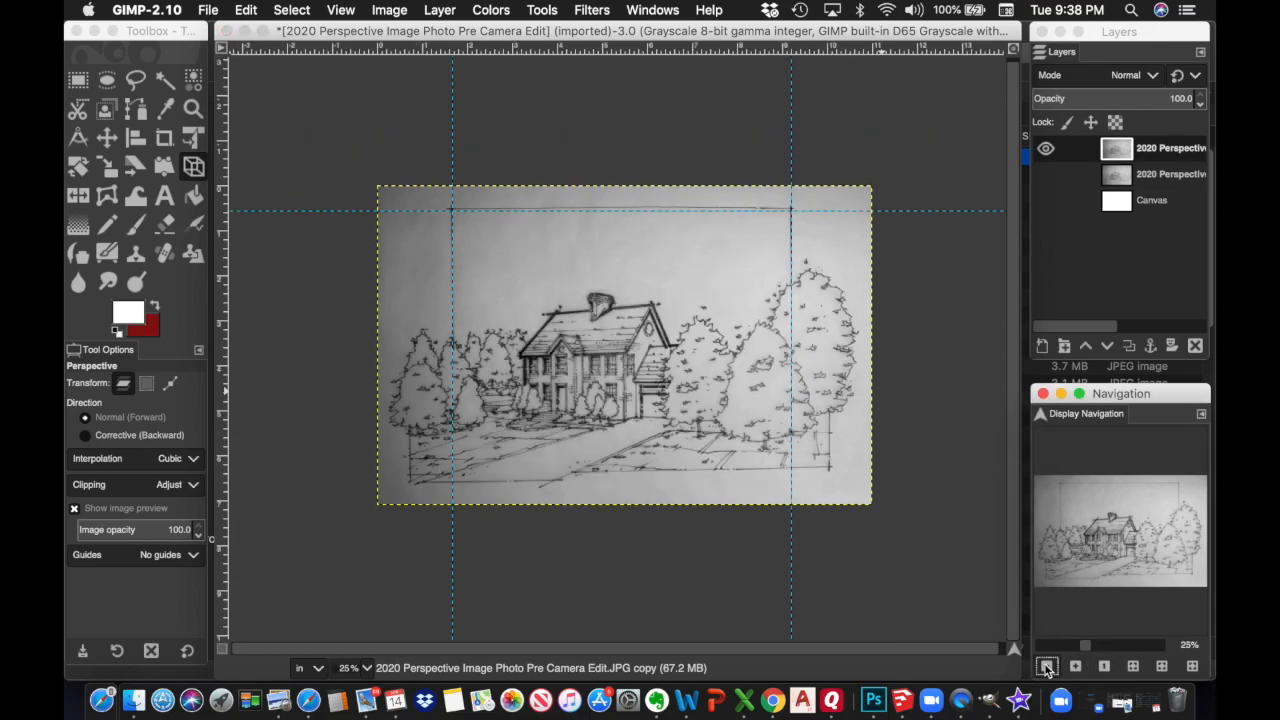
pyautogui.click(1047, 666)
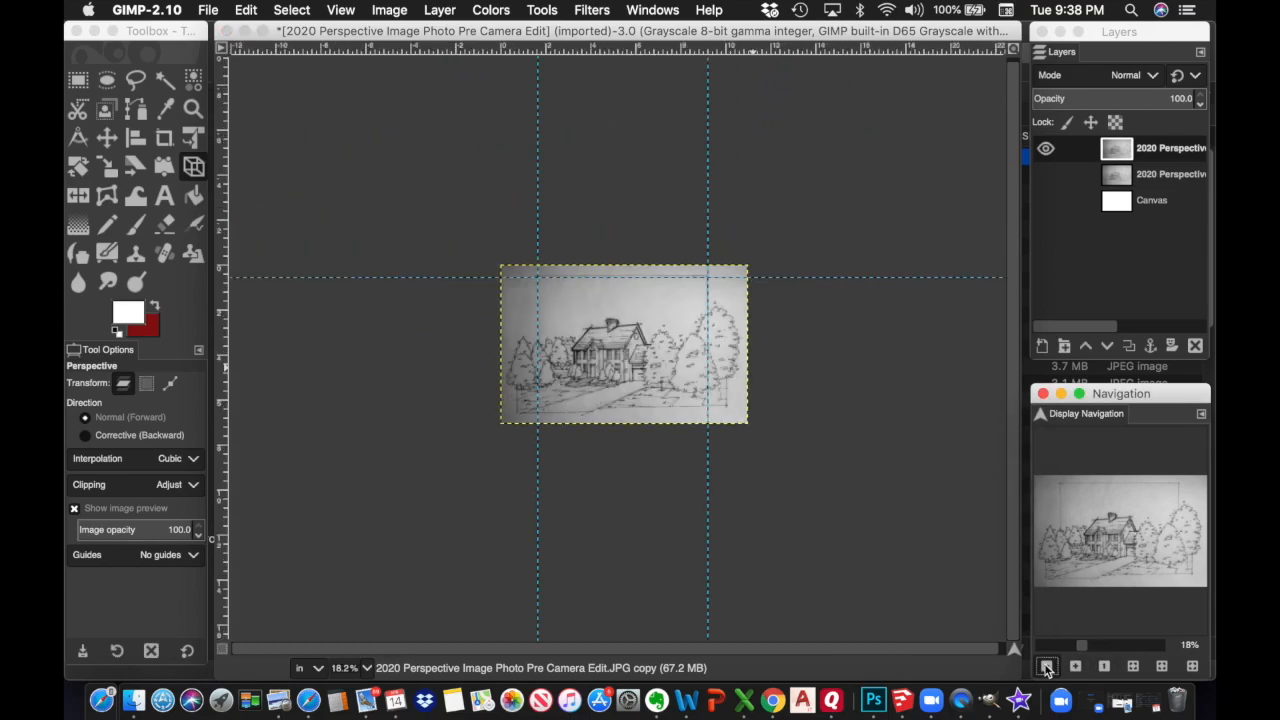
pyautogui.click(545, 12)
pyautogui.moveTo(566, 66)
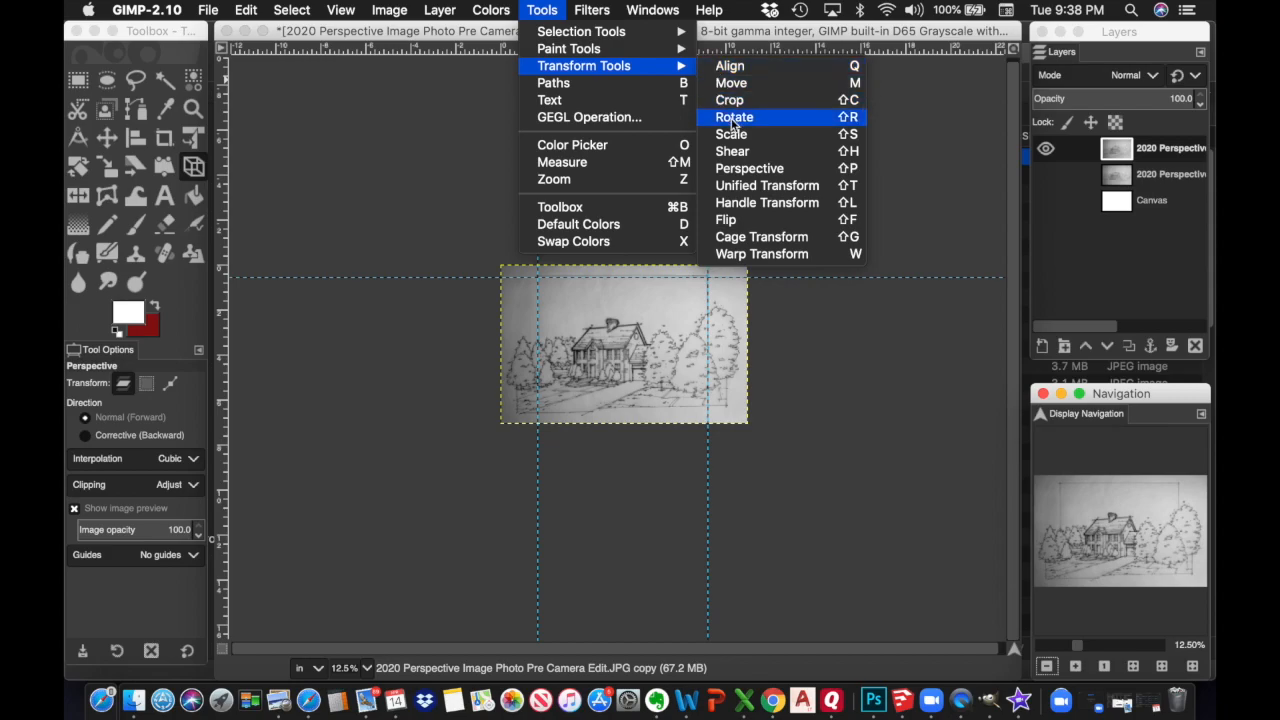
pyautogui.click(739, 172)
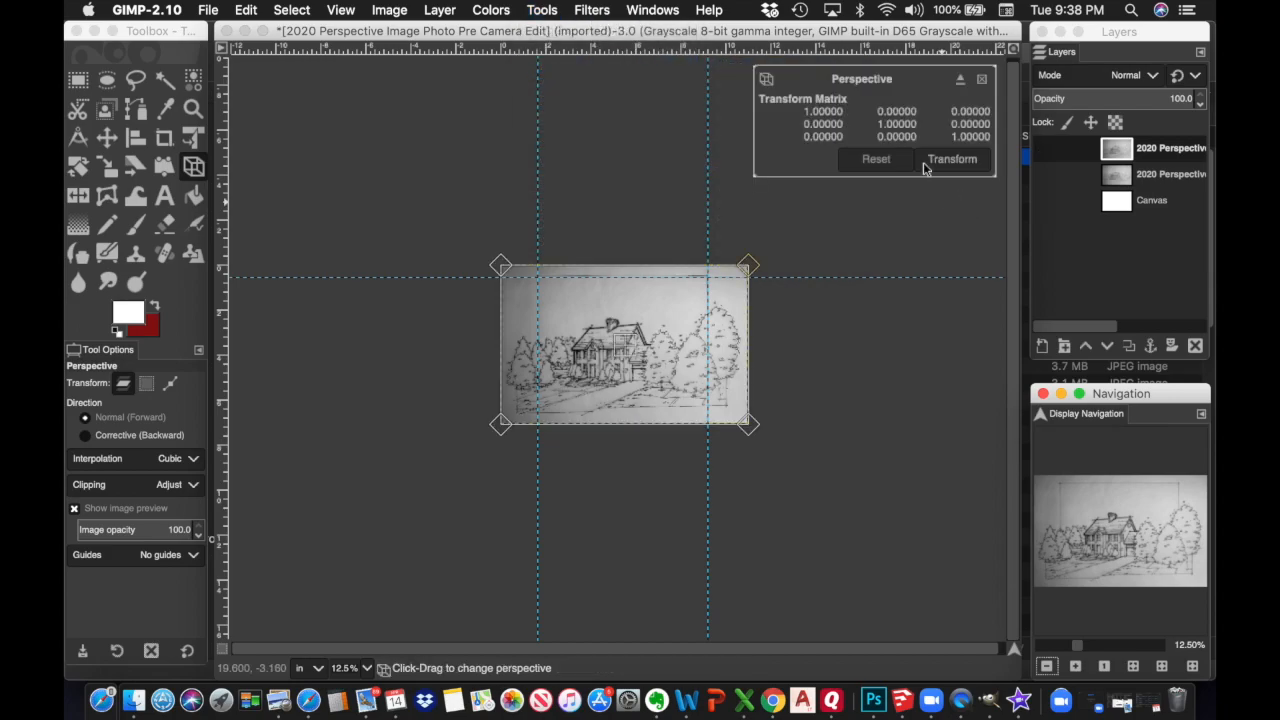
pyautogui.moveTo(750, 266); pyautogui.dragTo(726, 266)
pyautogui.moveTo(505, 266); pyautogui.dragTo(527, 268)
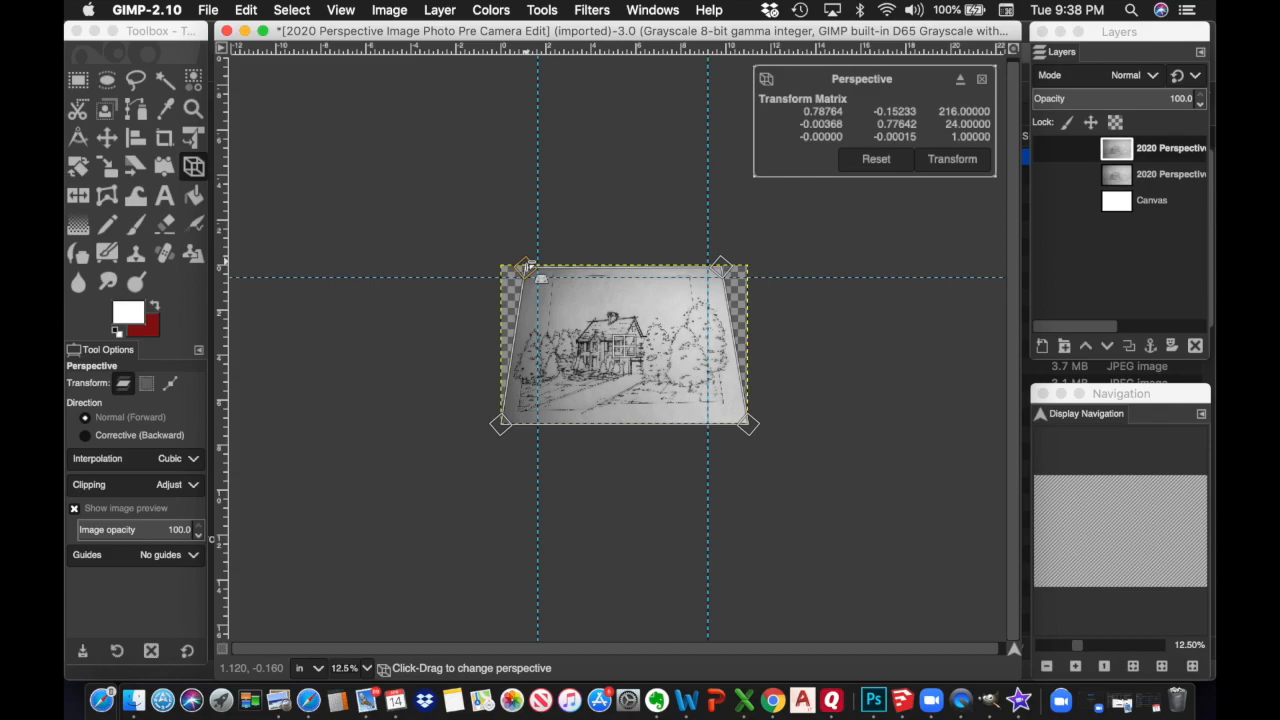
pyautogui.click(952, 159)
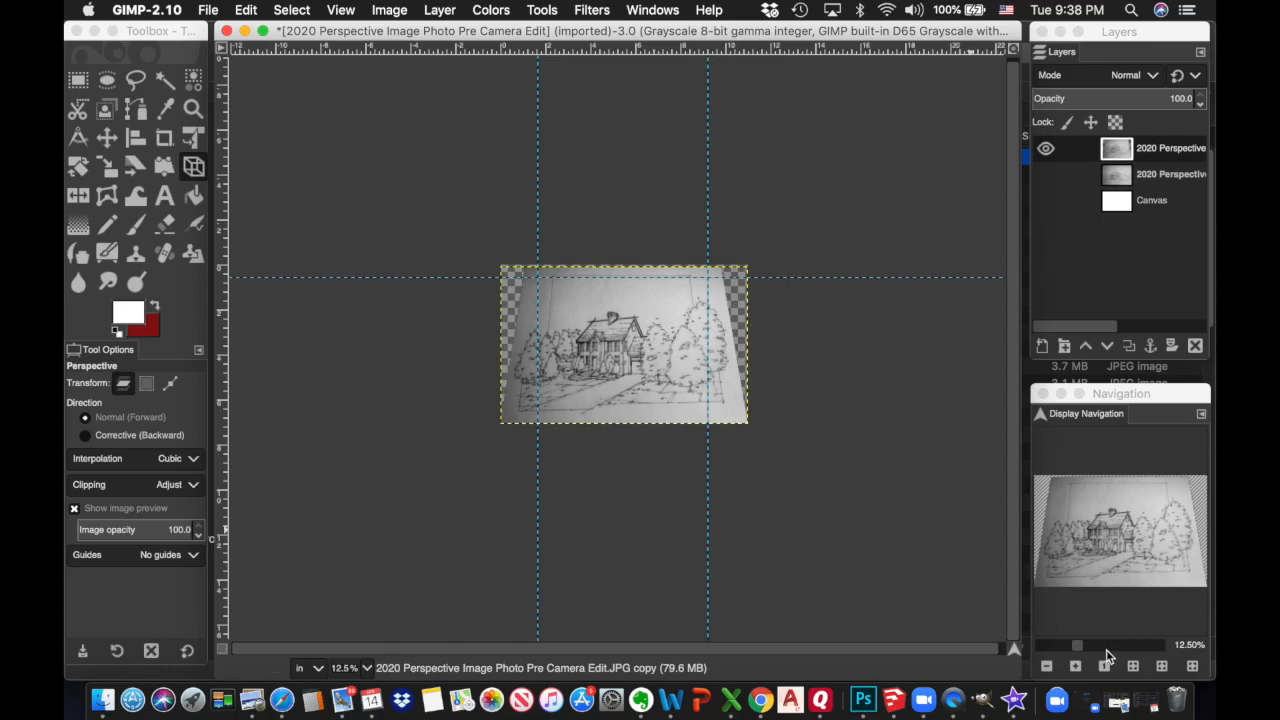
pyautogui.click(1075, 667)
pyautogui.click(1075, 667)
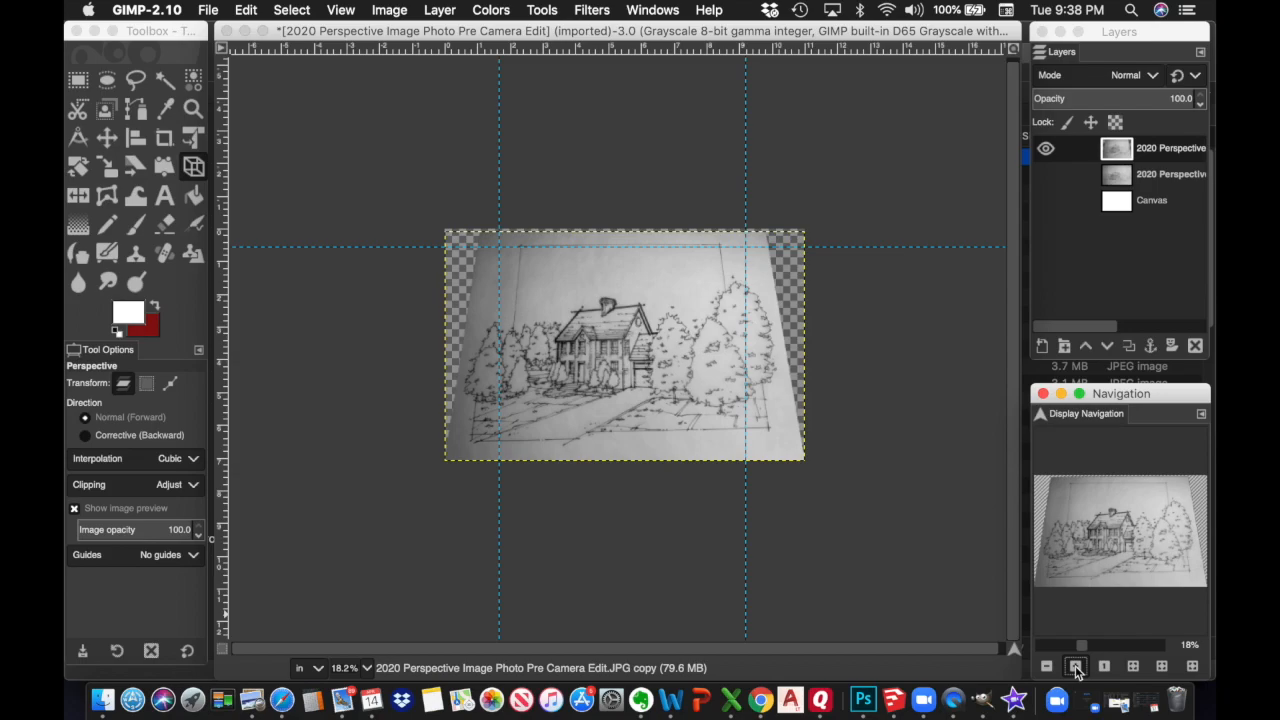
pyautogui.click(1075, 667)
pyautogui.click(1075, 667)
pyautogui.click(1075, 667)
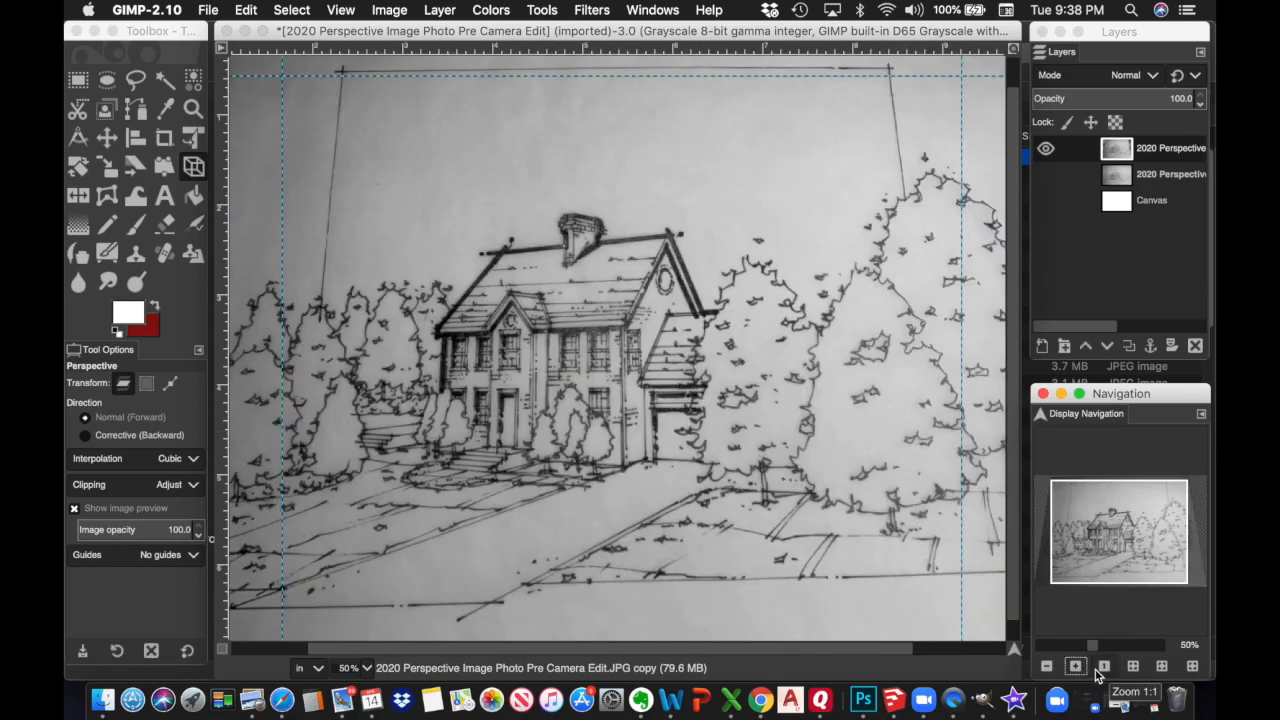
pyautogui.click(1047, 667)
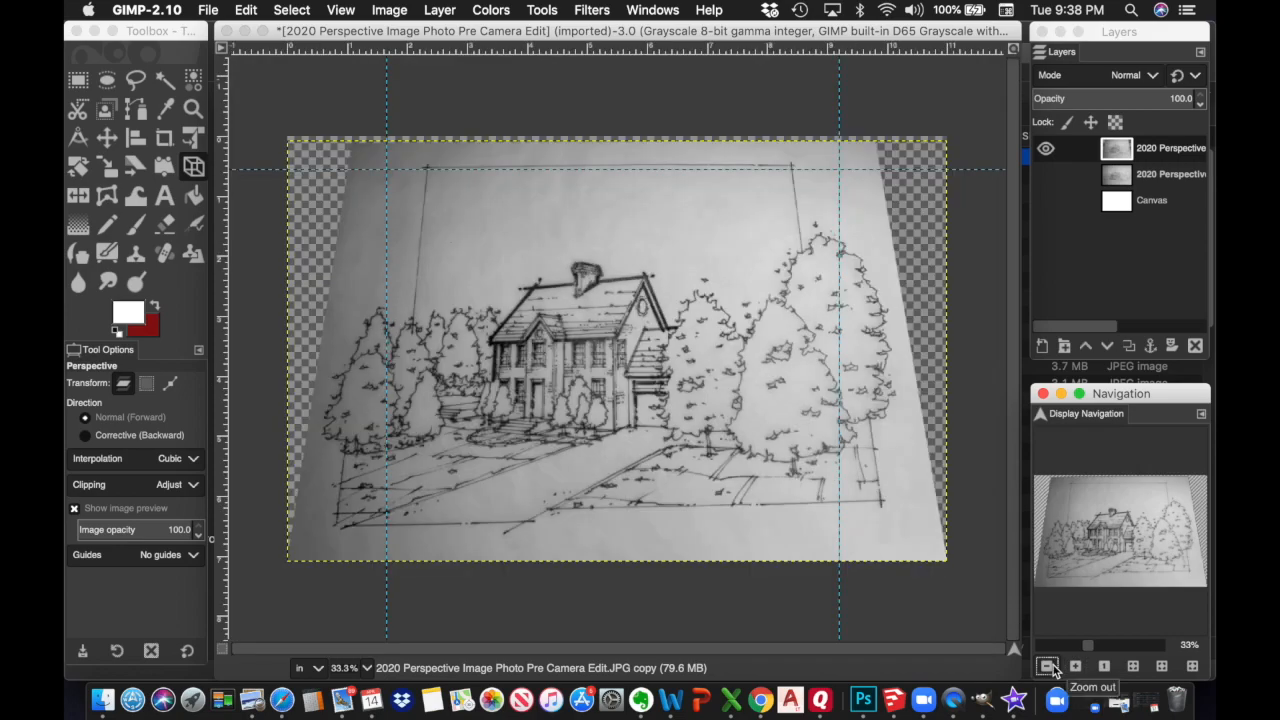
# Start a new perspective transform, stretching both top corners outward past the paper edges
pyautogui.click(549, 12)
pyautogui.moveTo(590, 10)
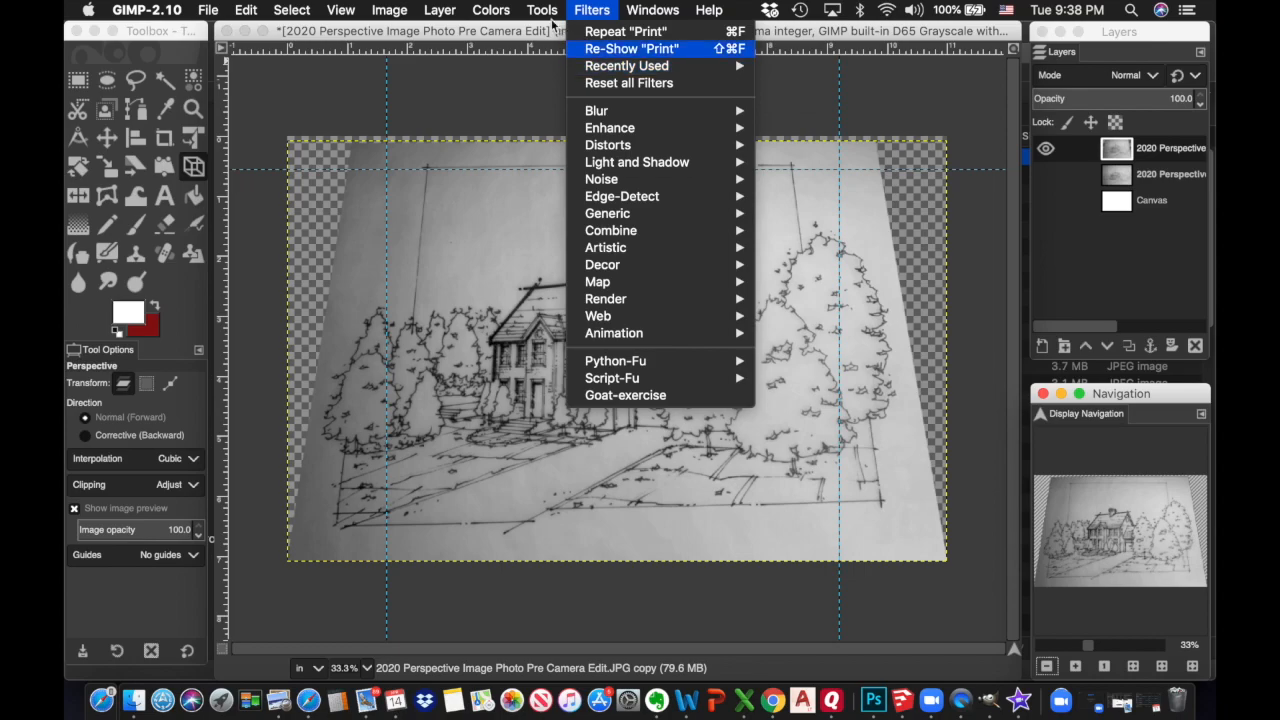
pyautogui.moveTo(542, 12)
pyautogui.moveTo(640, 65)
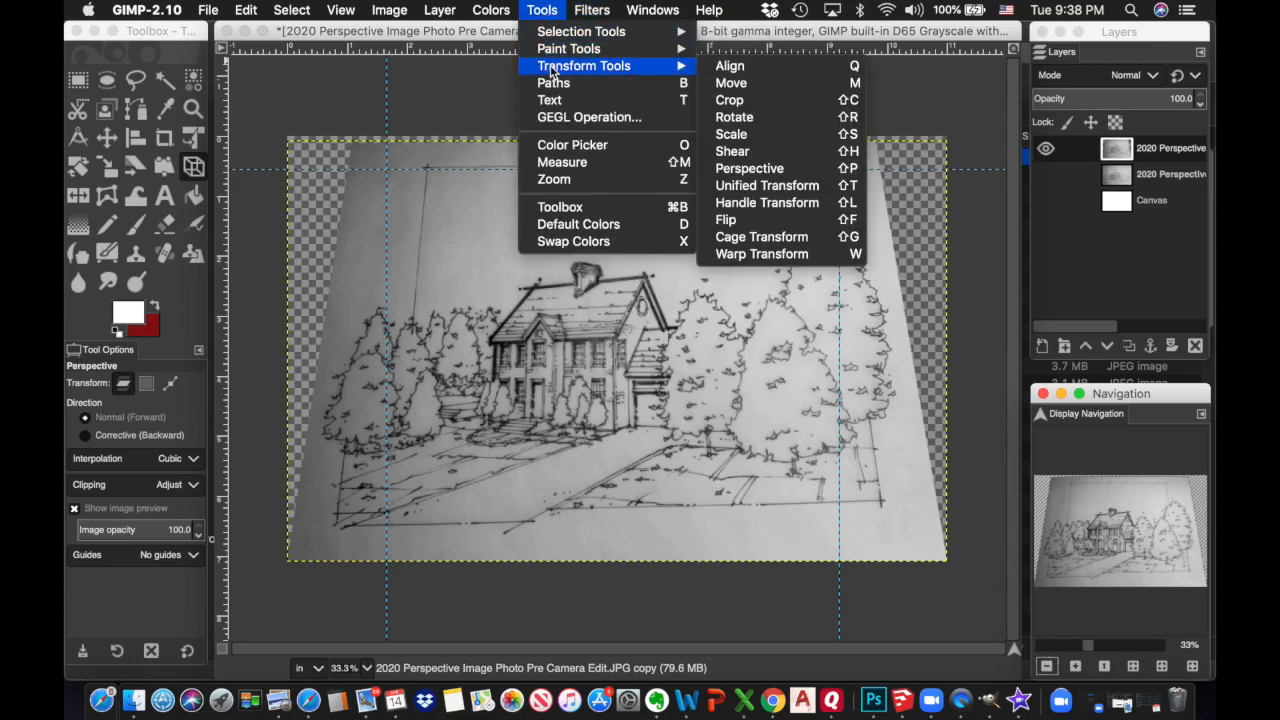
pyautogui.click(752, 168)
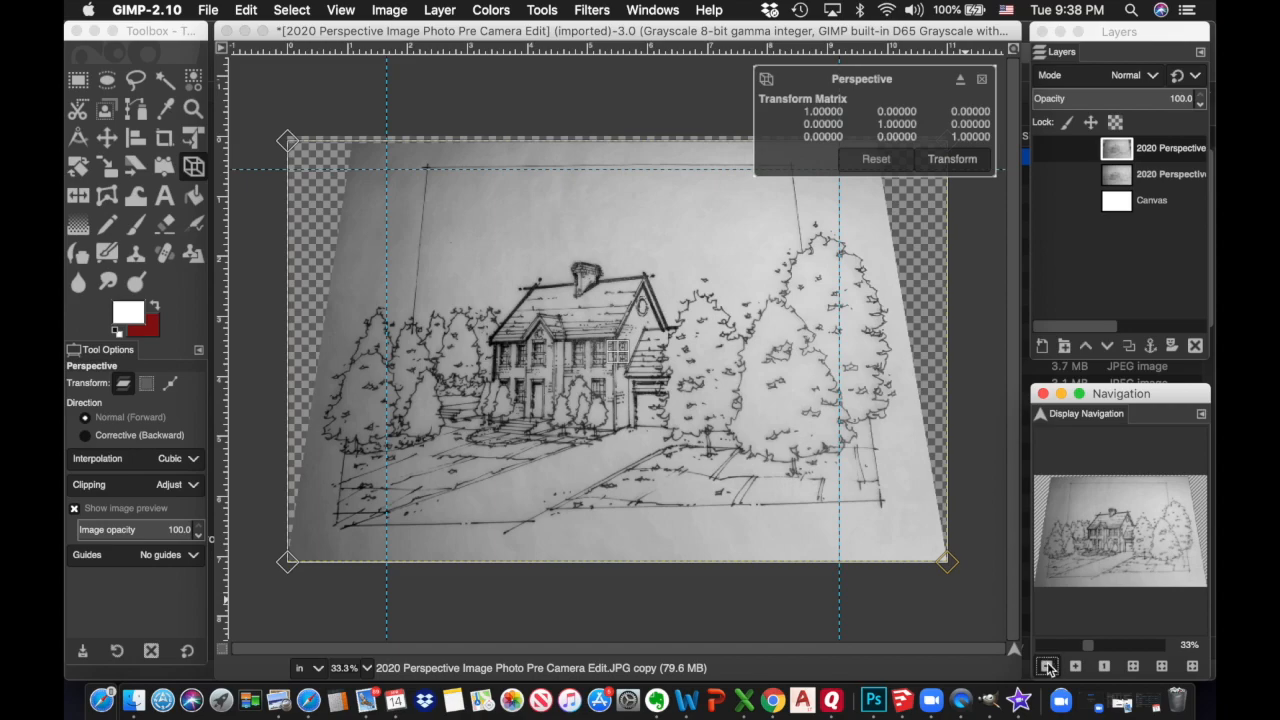
pyautogui.click(1047, 667)
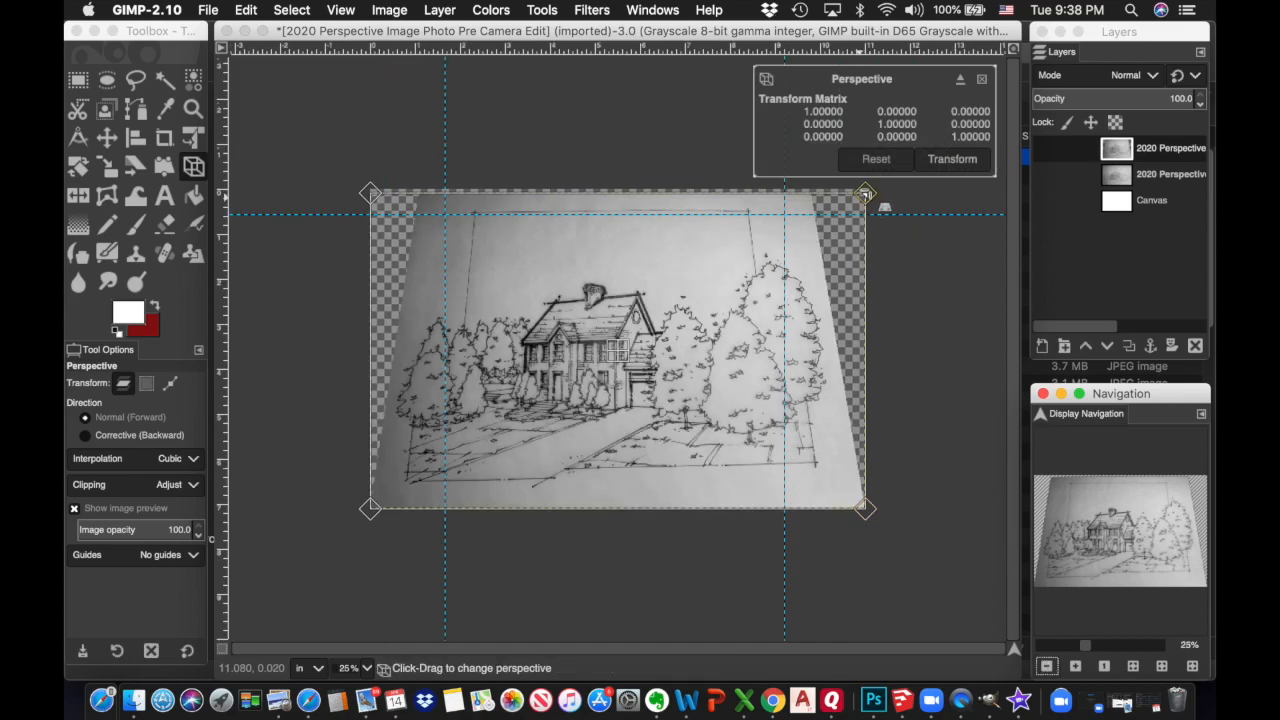
pyautogui.moveTo(865, 194); pyautogui.dragTo(916, 195)
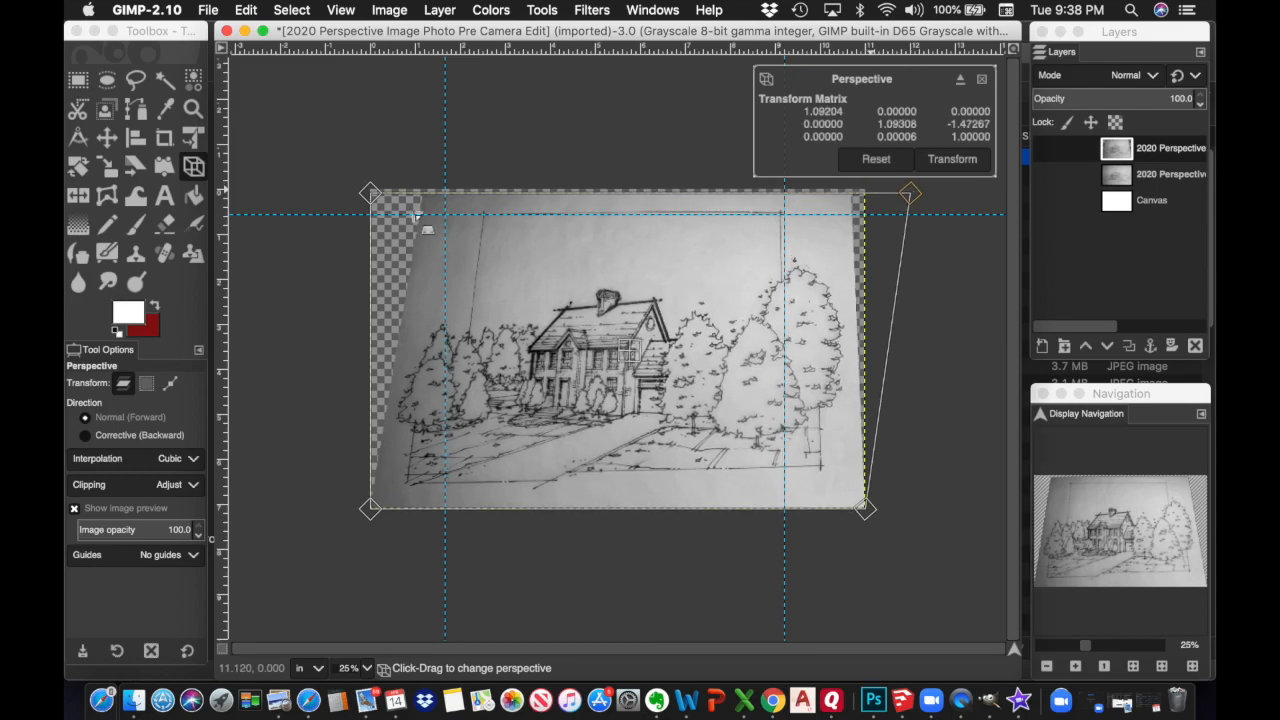
pyautogui.moveTo(369, 192); pyautogui.dragTo(320, 192)
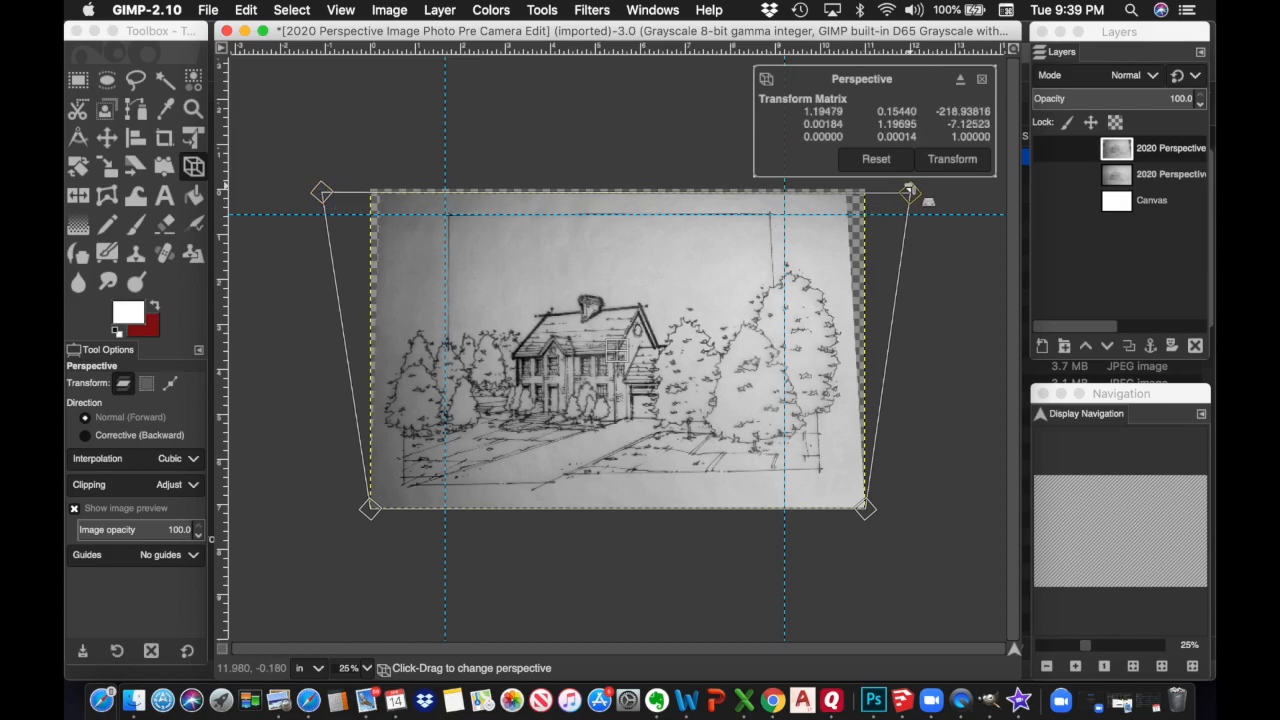
pyautogui.moveTo(910, 192); pyautogui.dragTo(929, 193)
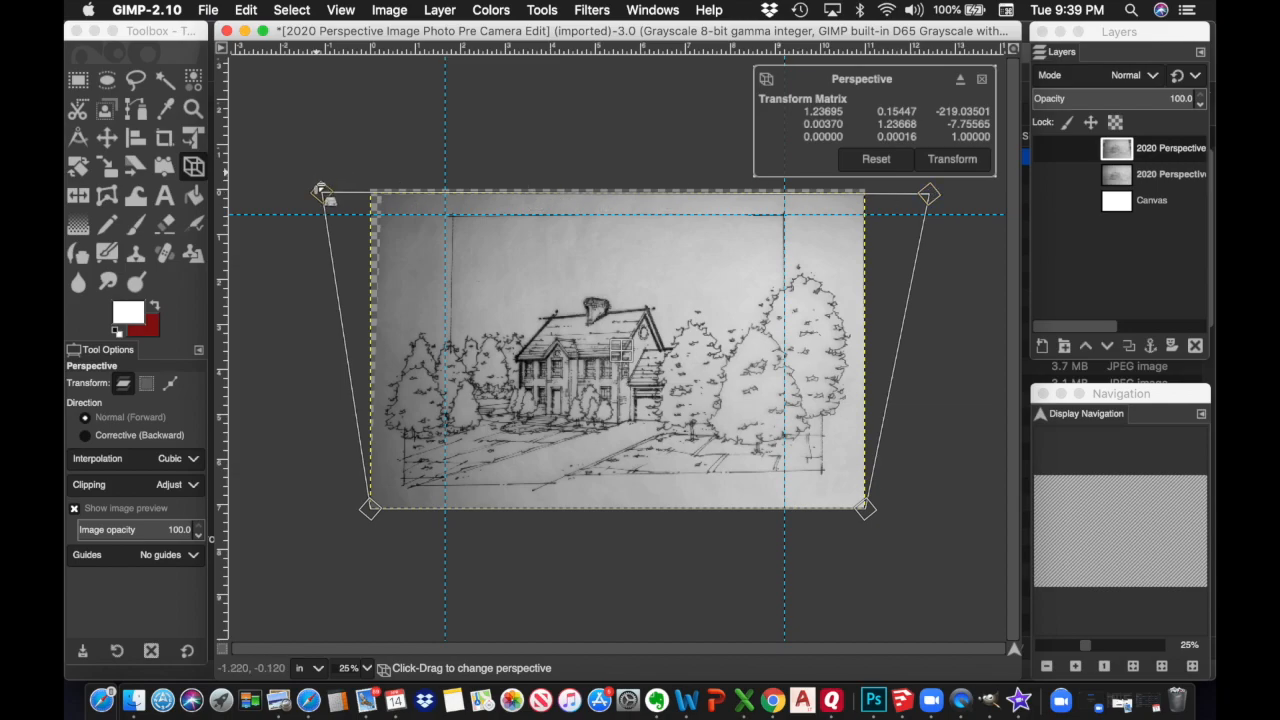
pyautogui.moveTo(320, 189); pyautogui.dragTo(314, 188)
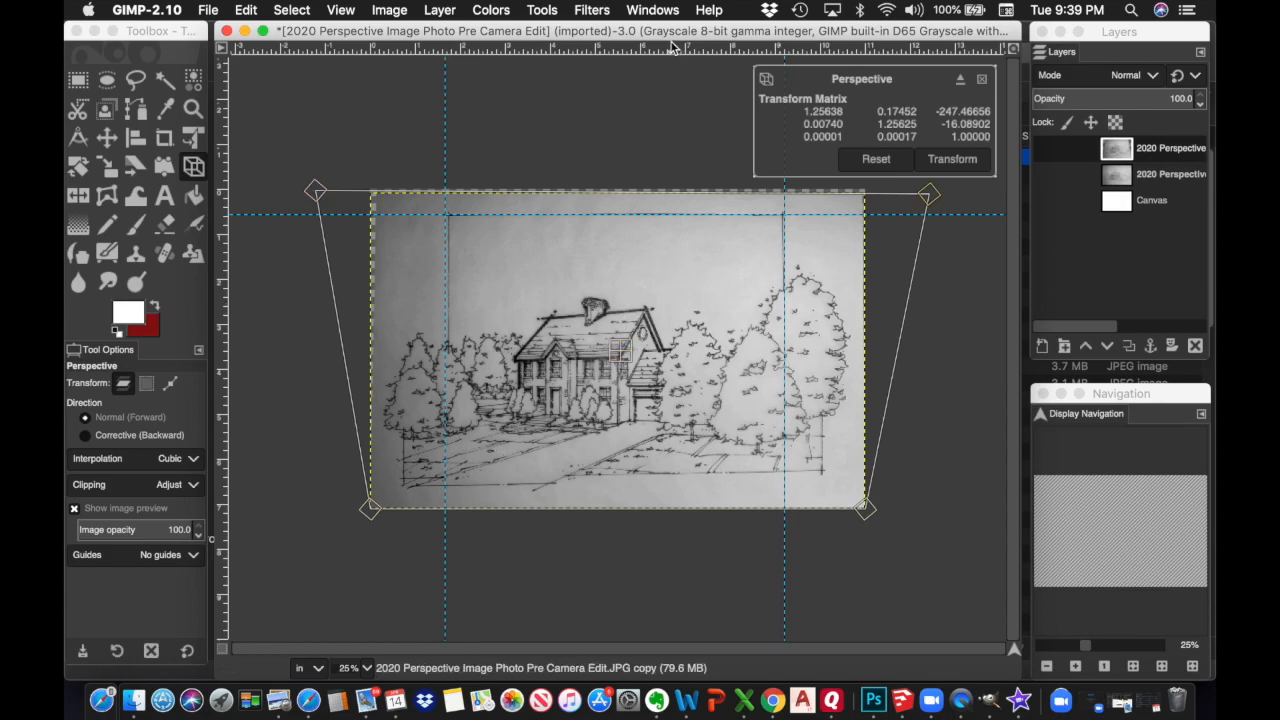
# Add a horizontal guide across the lower drawing, fine-tune the corners, and apply the transform
pyautogui.moveTo(672, 52); pyautogui.dragTo(655, 472)
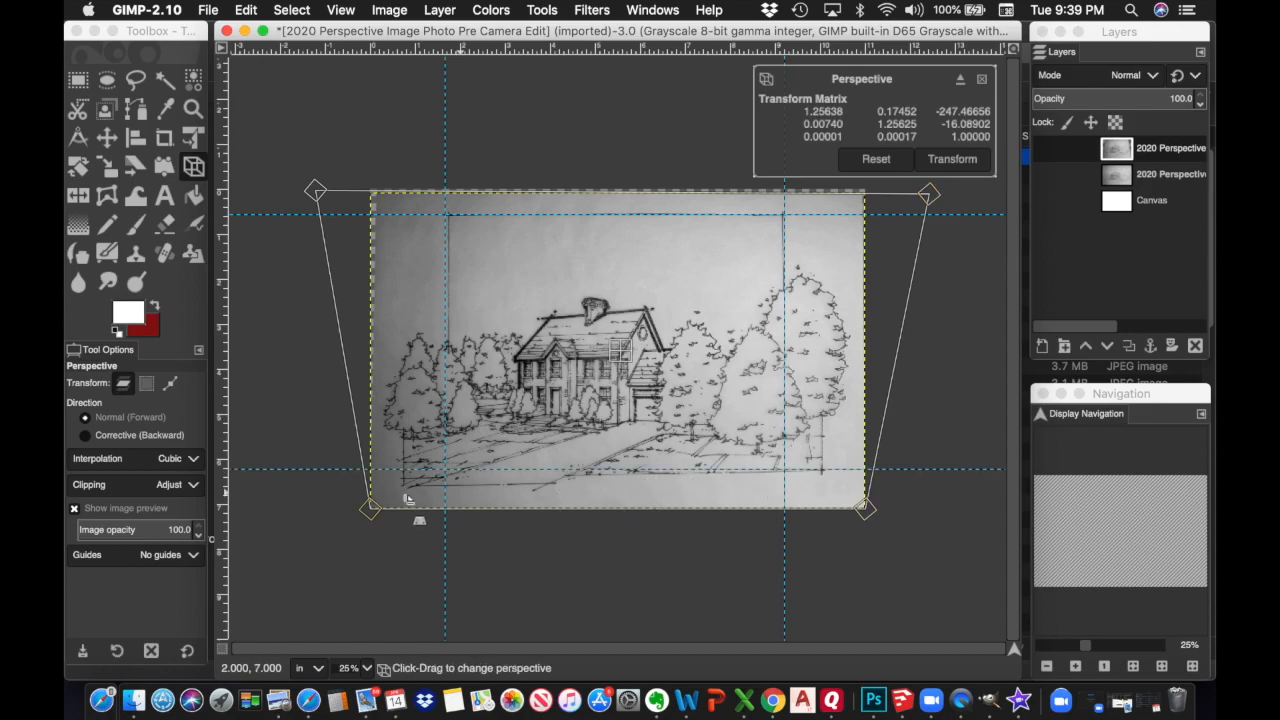
pyautogui.moveTo(371, 510); pyautogui.dragTo(374, 502)
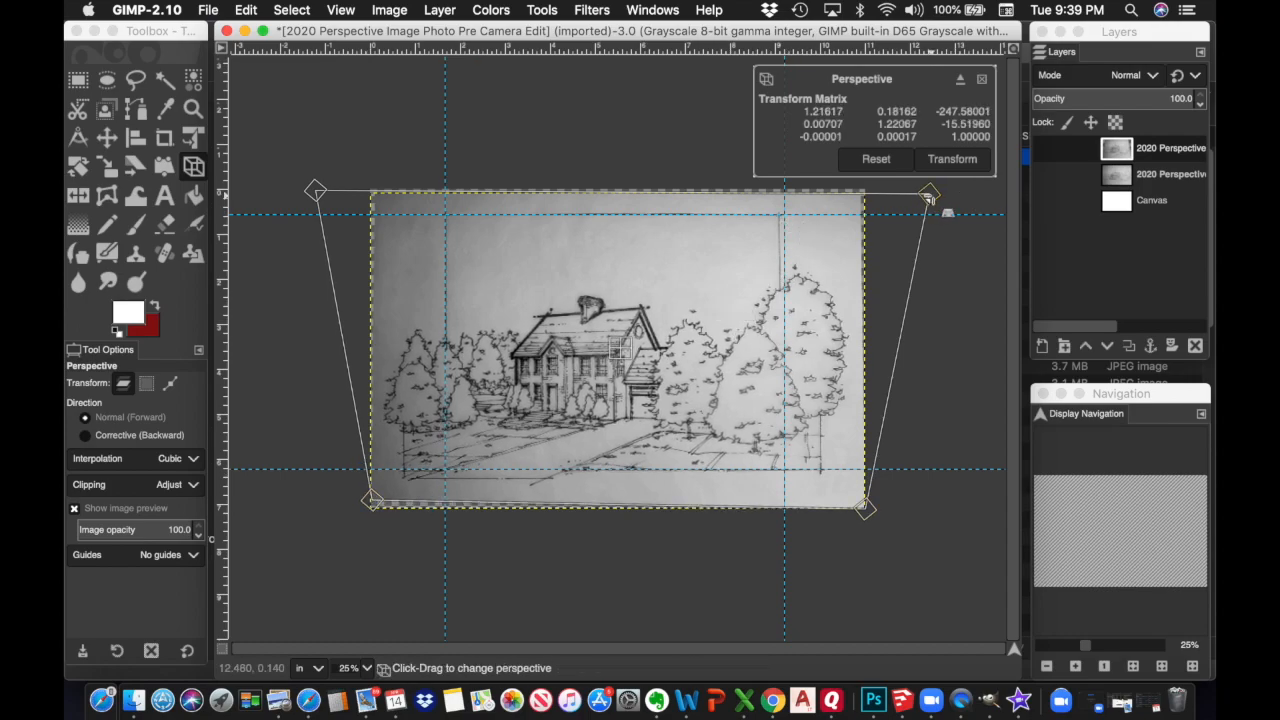
pyautogui.moveTo(928, 198); pyautogui.dragTo(935, 197)
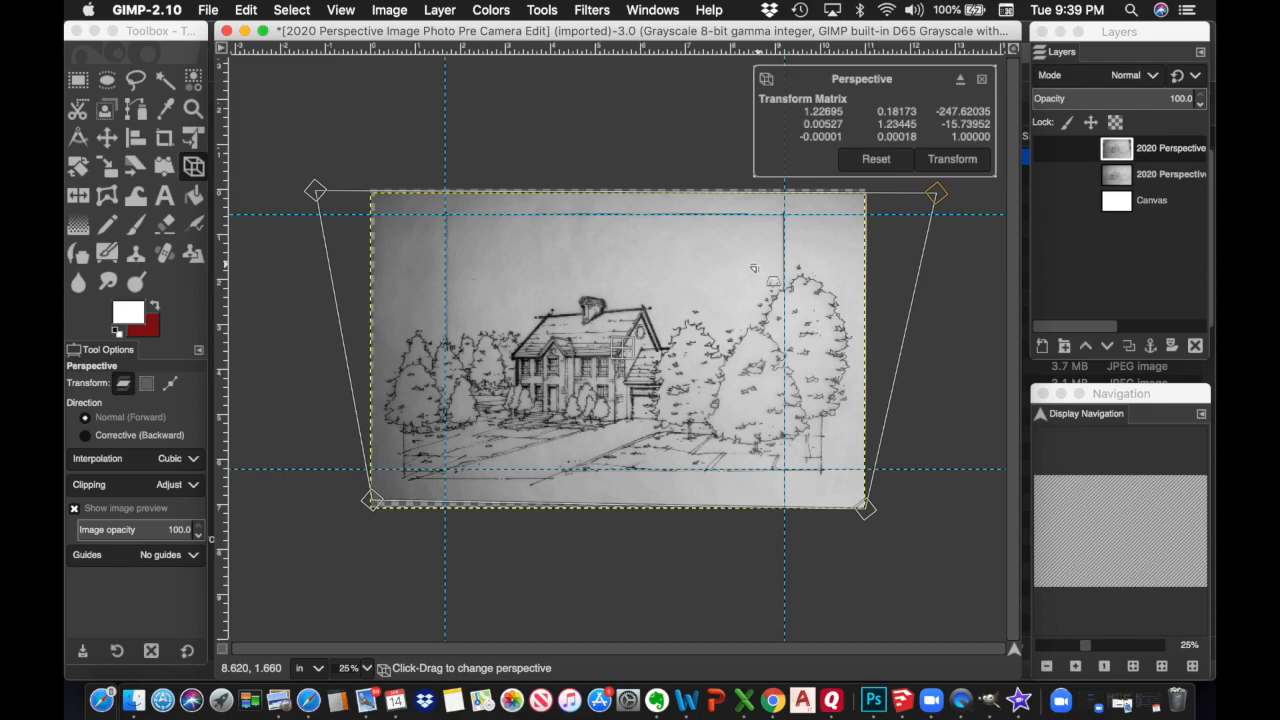
pyautogui.click(952, 159)
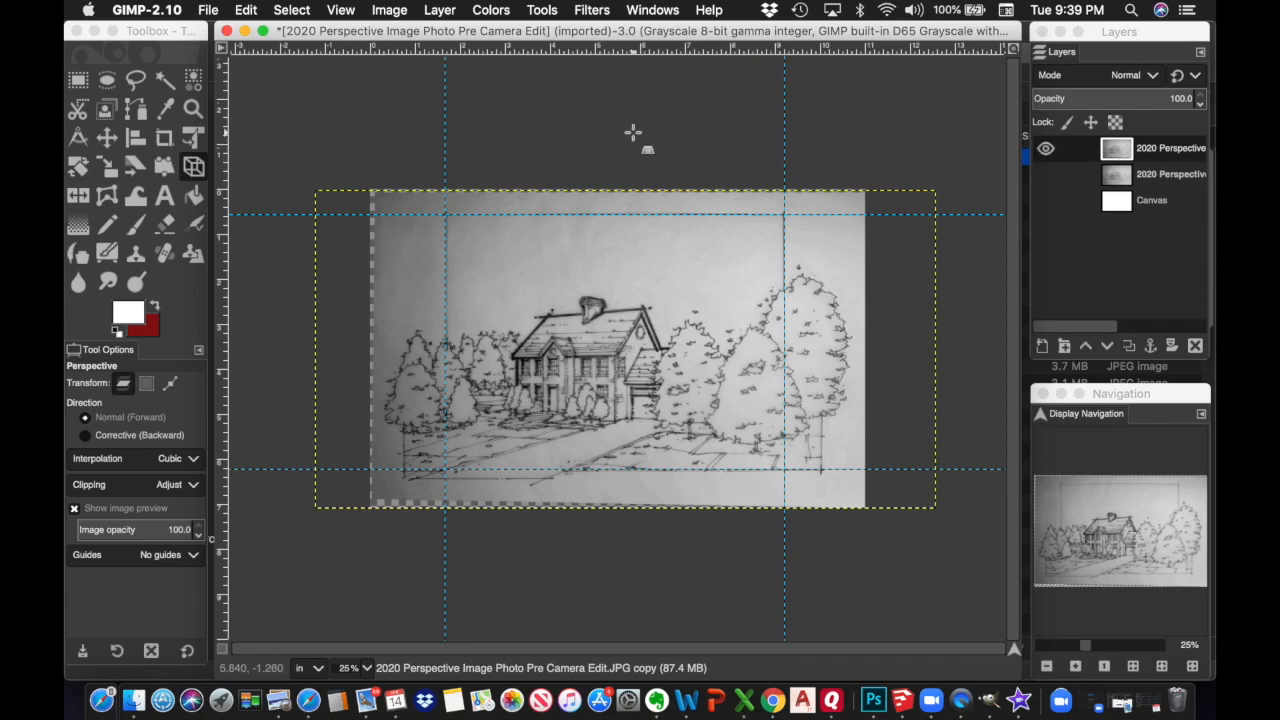
# Rotate the sketch layer with the Rotate tool to straighten its tilt
pyautogui.click(542, 10)
pyautogui.moveTo(590, 65)
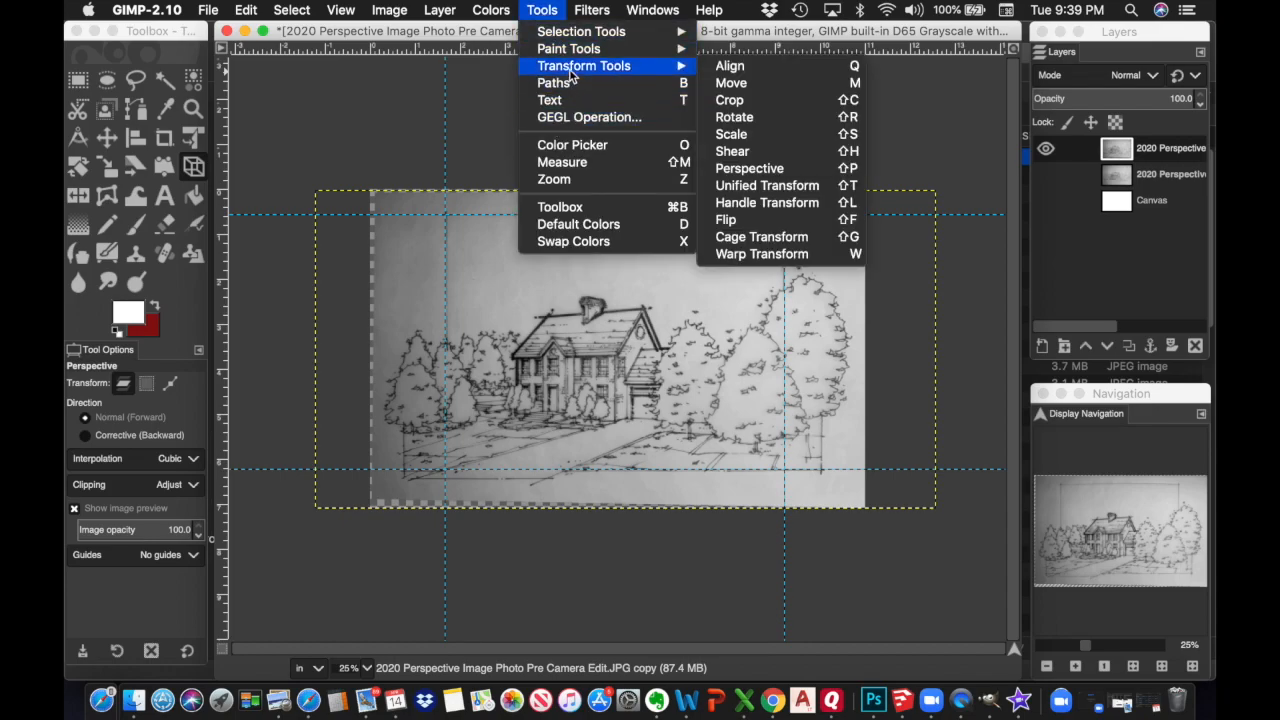
pyautogui.click(734, 117)
pyautogui.click(866, 192)
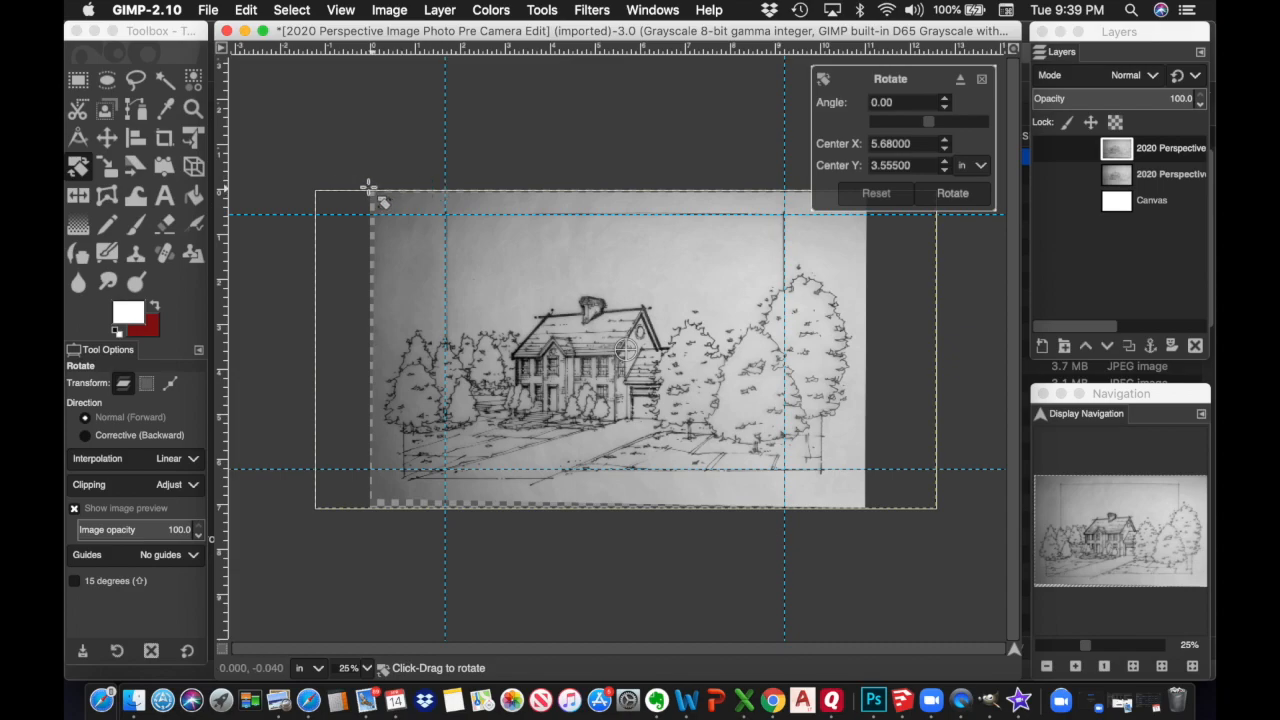
pyautogui.moveTo(314, 180); pyautogui.dragTo(297, 194)
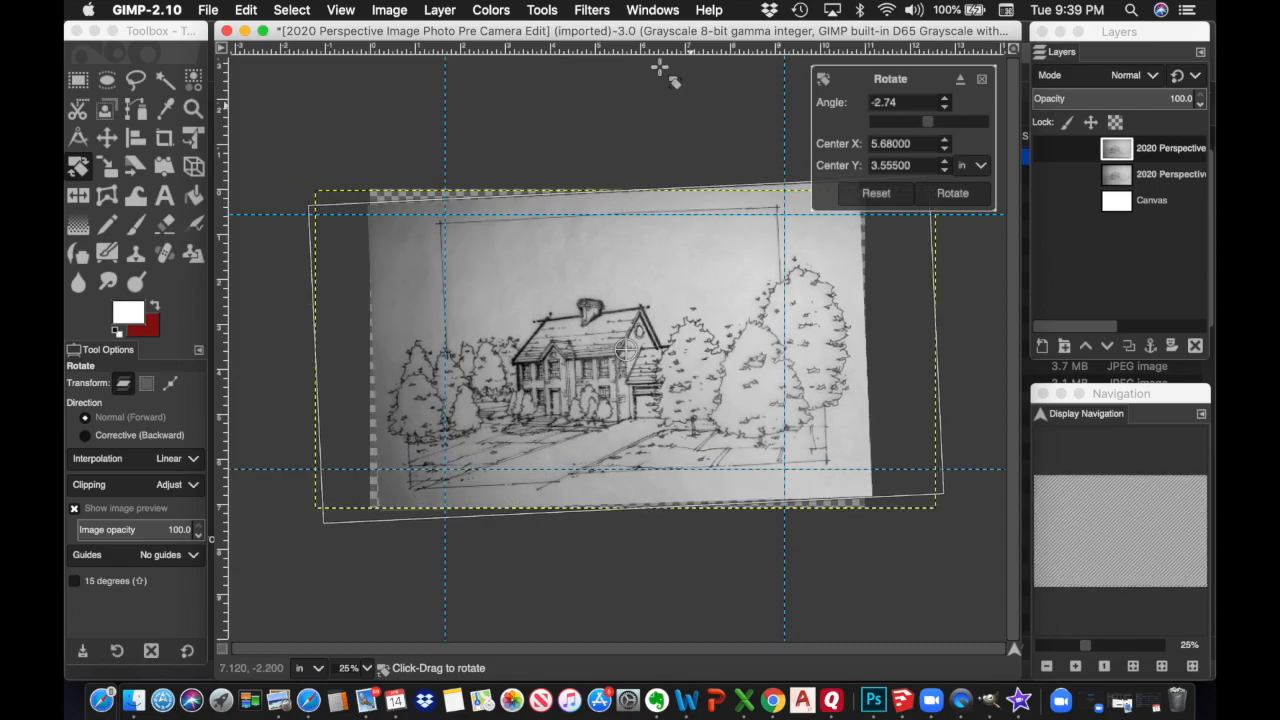
pyautogui.click(953, 199)
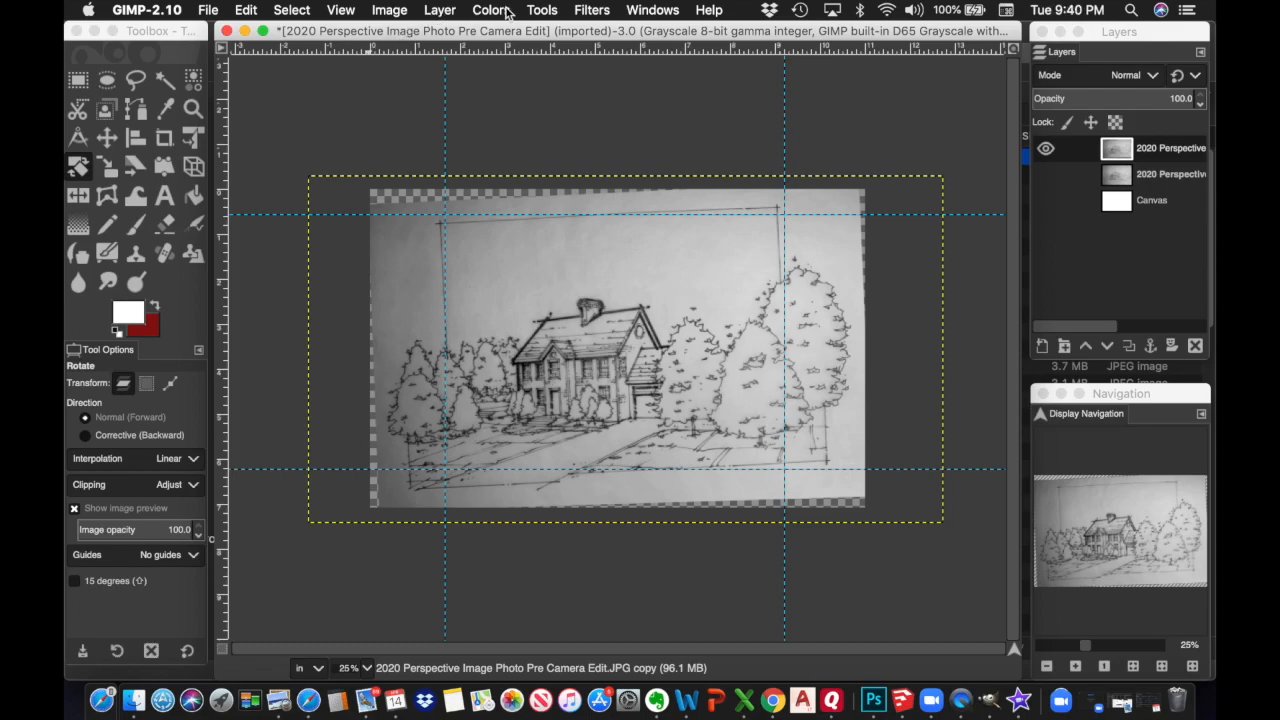
# Rotate the sketch layer again by about 2° so the border lines sit level
pyautogui.click(541, 10)
pyautogui.moveTo(573, 70)
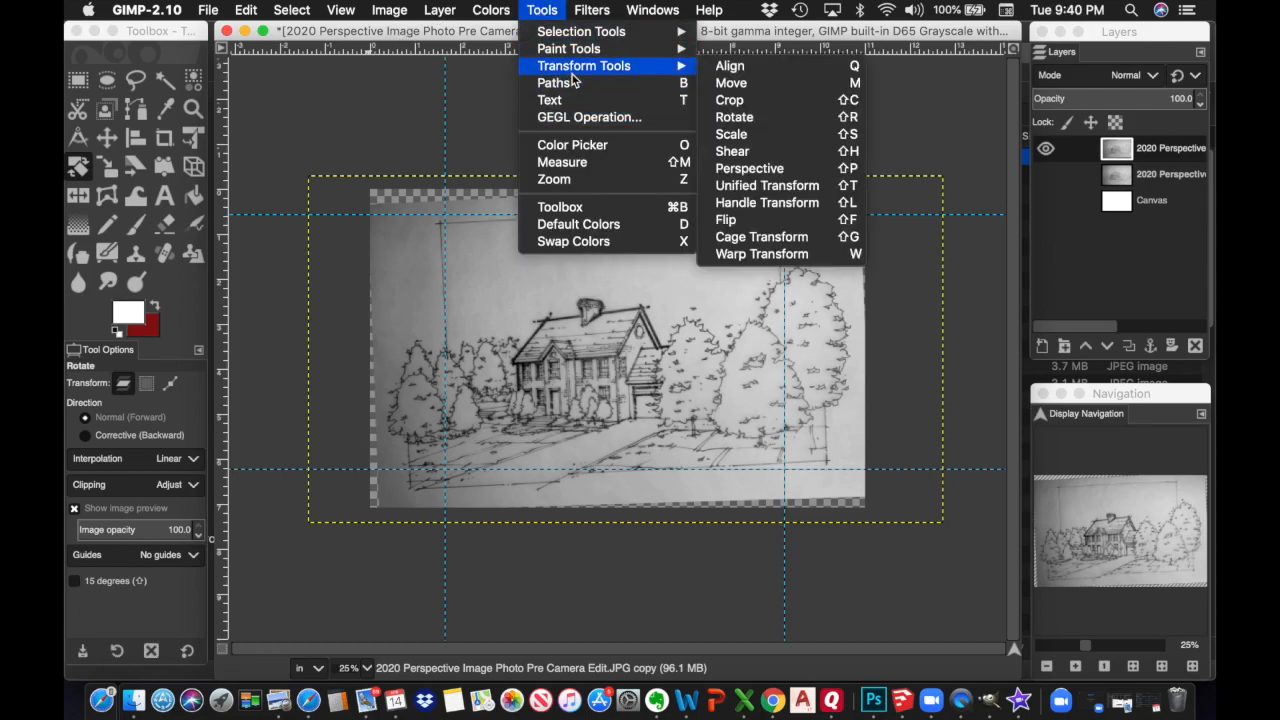
pyautogui.click(744, 117)
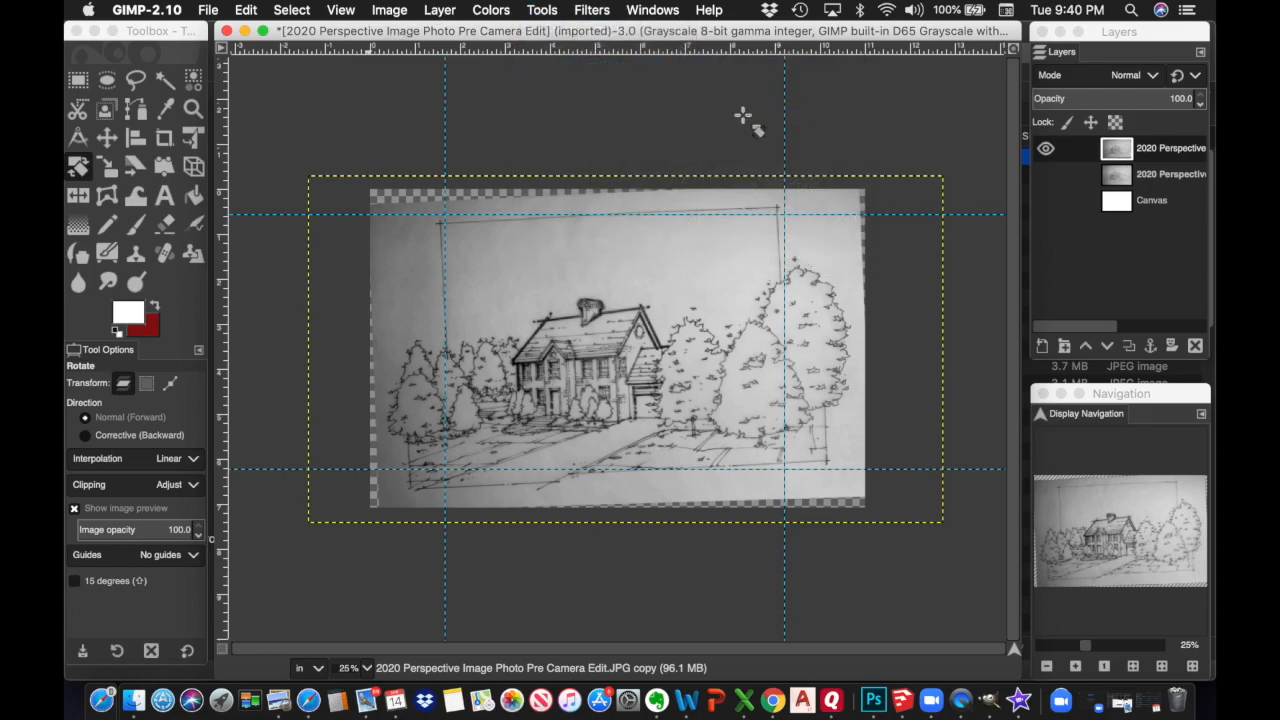
pyautogui.click(337, 189)
pyautogui.moveTo(303, 175); pyautogui.dragTo(311, 162)
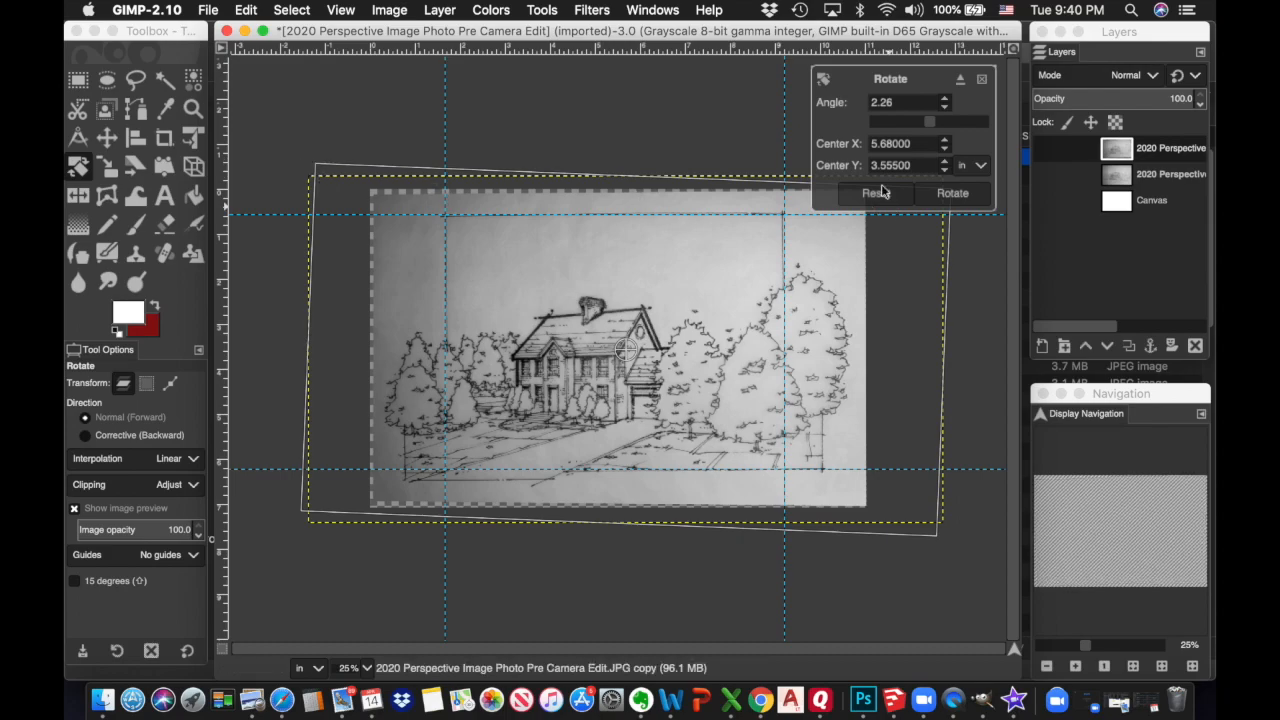
pyautogui.click(954, 195)
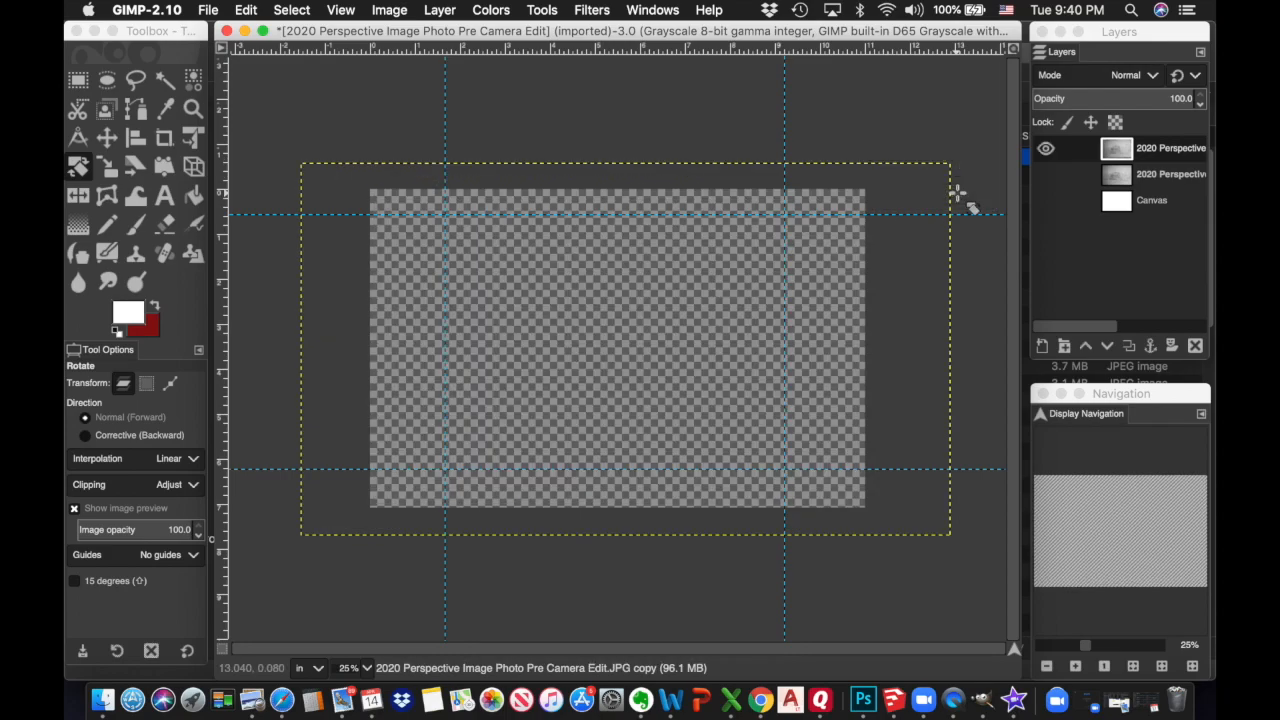
# With the Move tool, drag both vertical and both horizontal guides back onto the rulers
pyautogui.click(107, 137)
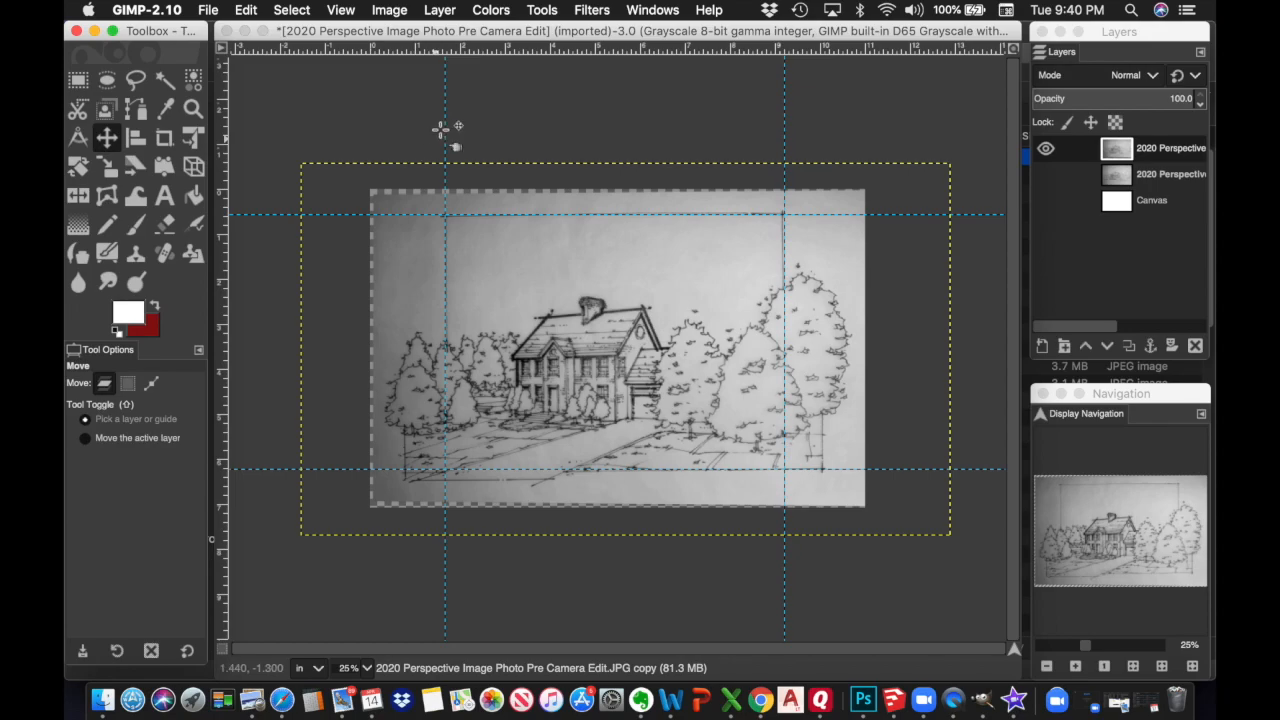
pyautogui.moveTo(445, 126); pyautogui.dragTo(228, 135)
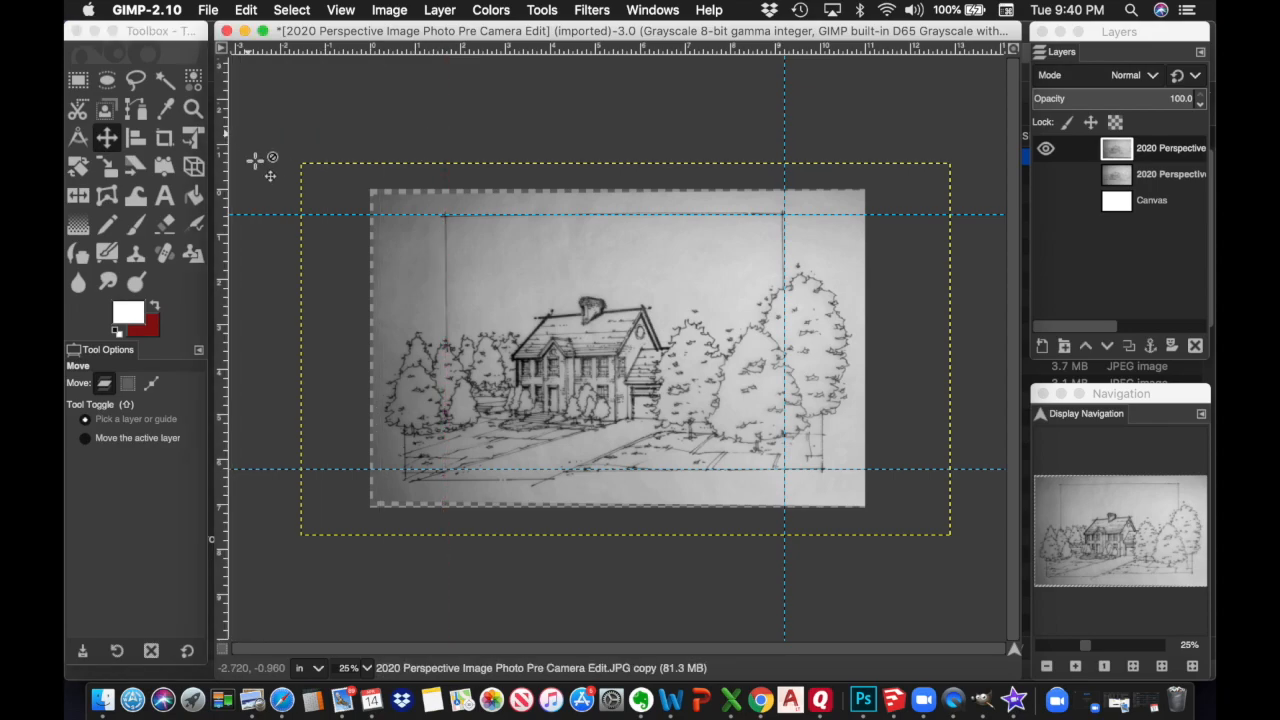
pyautogui.moveTo(255, 213); pyautogui.dragTo(271, 48)
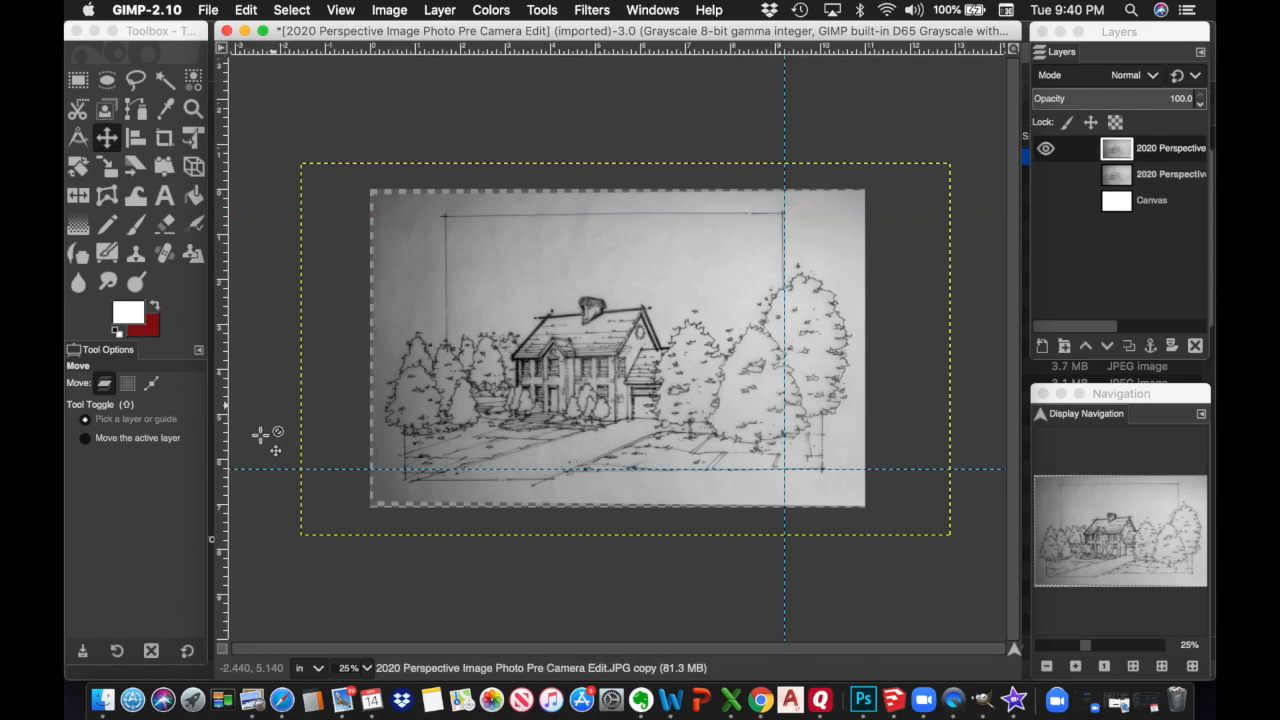
pyautogui.moveTo(260, 466); pyautogui.dragTo(286, 49)
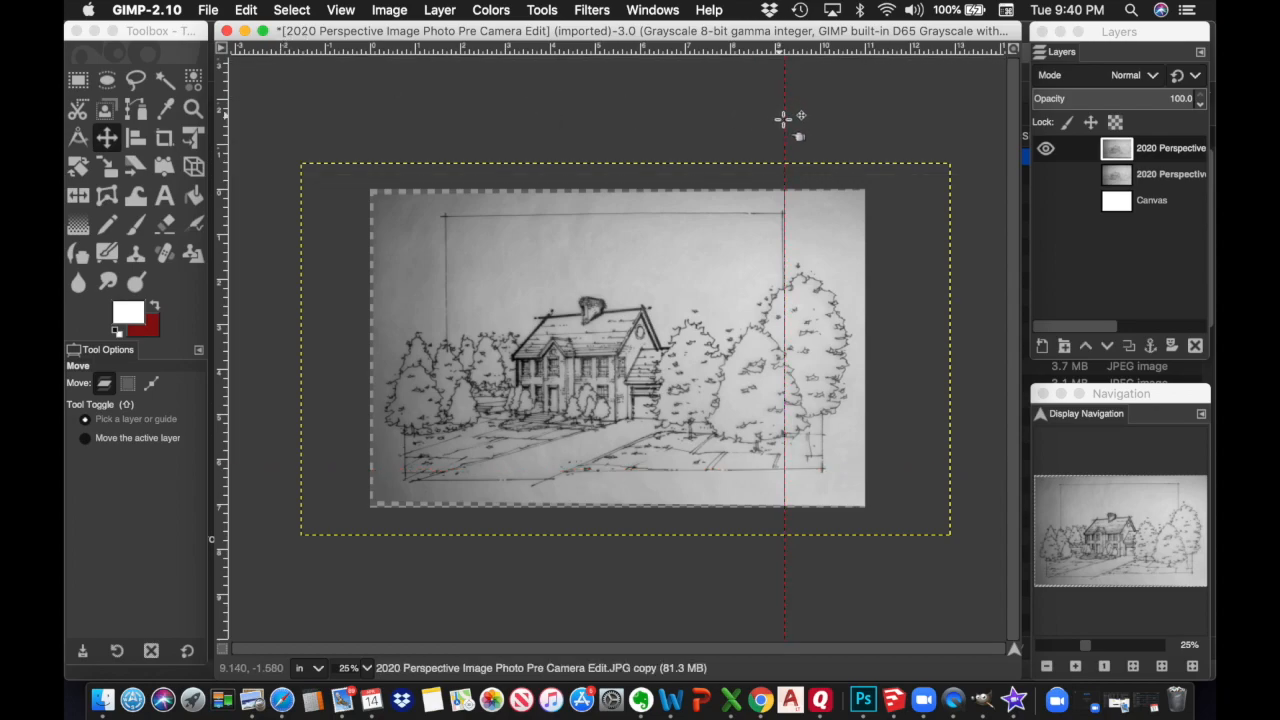
pyautogui.moveTo(784, 118); pyautogui.dragTo(214, 130)
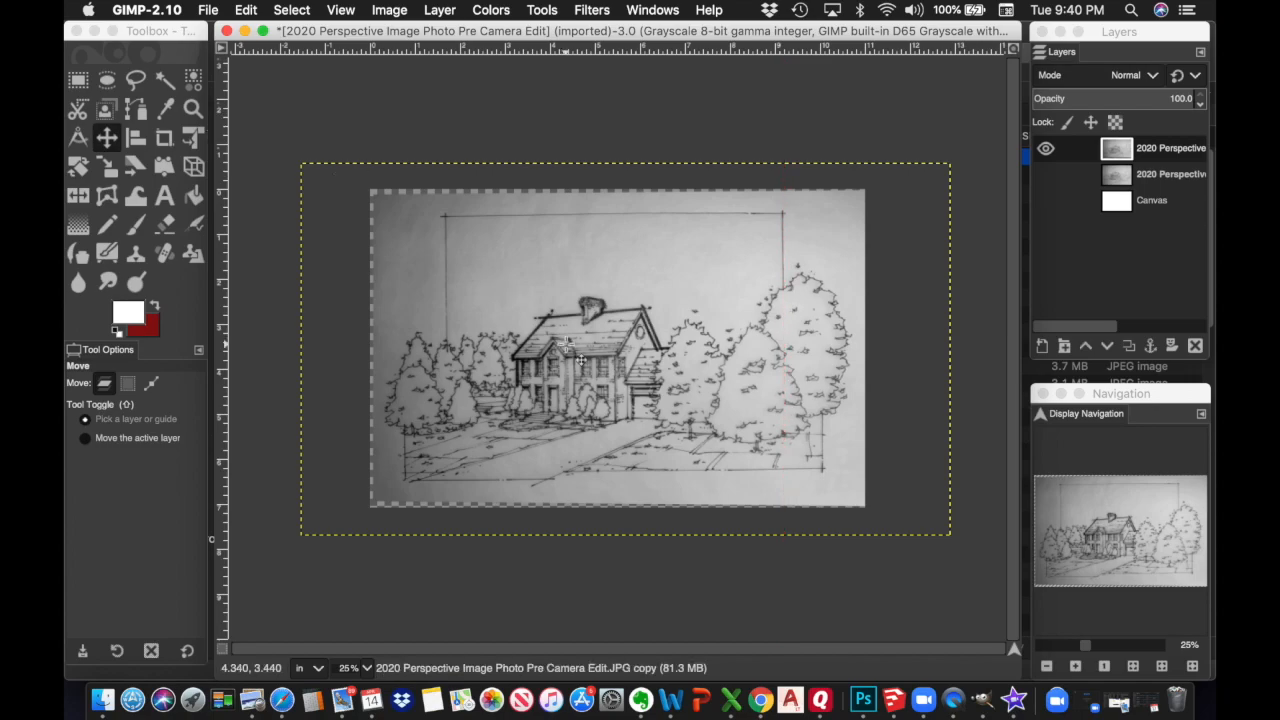
# Open Curves and pull the white and black points inward to steepen the Value curve
pyautogui.click(1076, 667)
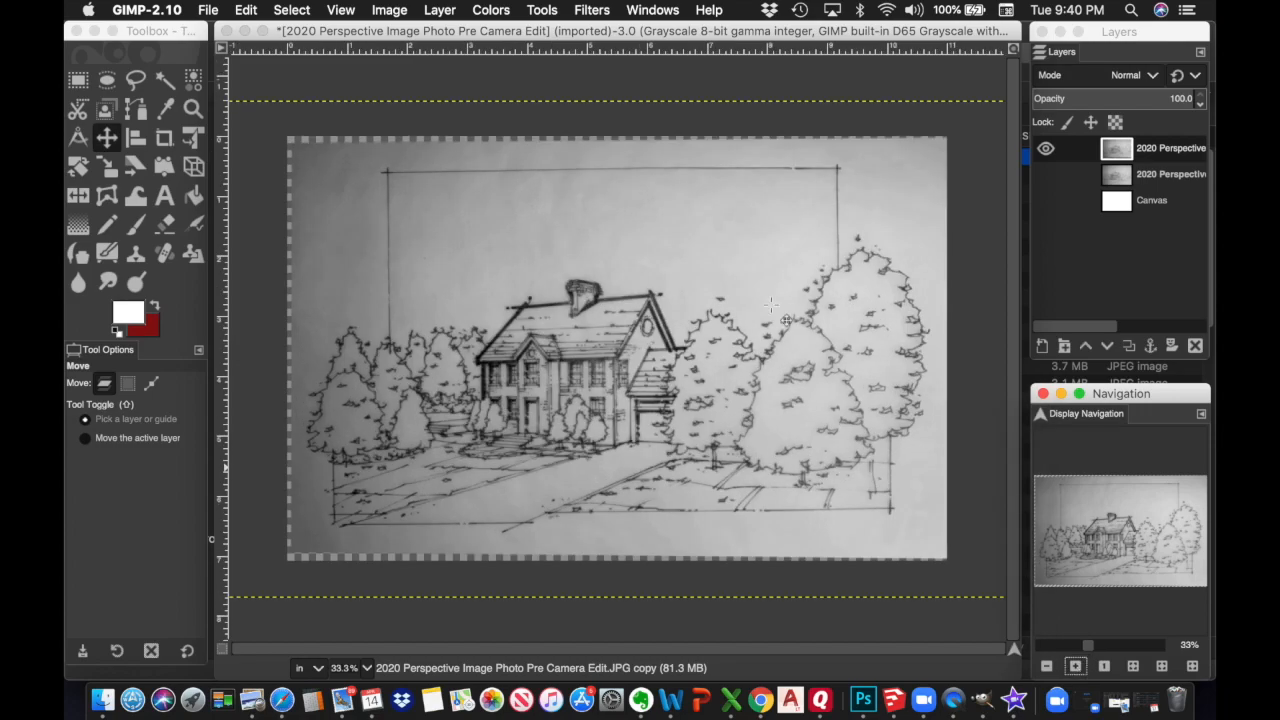
pyautogui.click(540, 12)
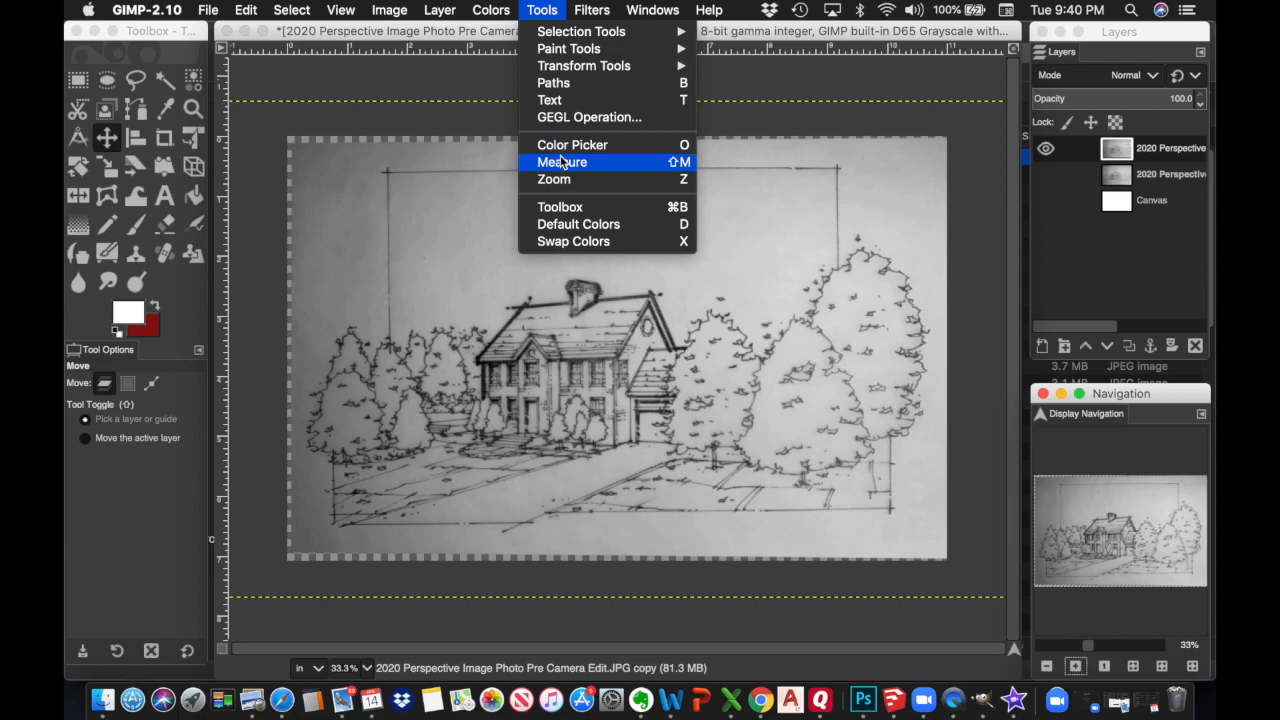
pyautogui.moveTo(497, 14)
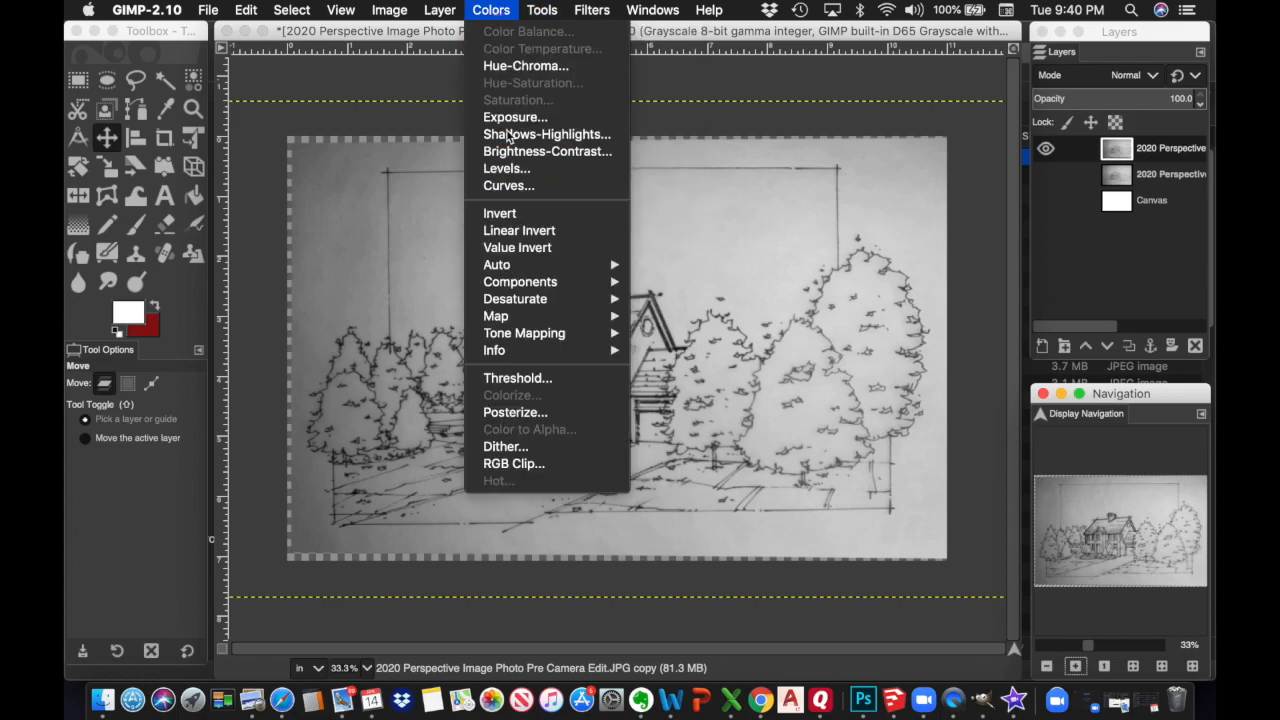
pyautogui.click(510, 186)
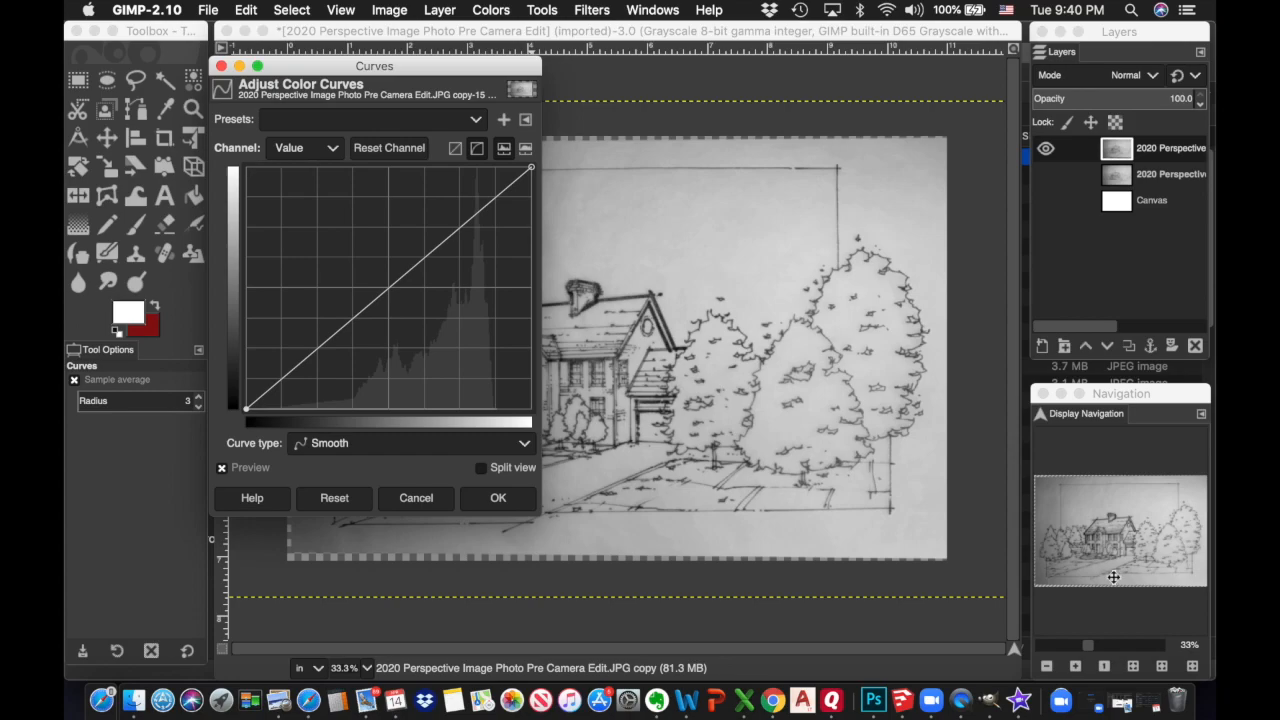
pyautogui.click(1046, 667)
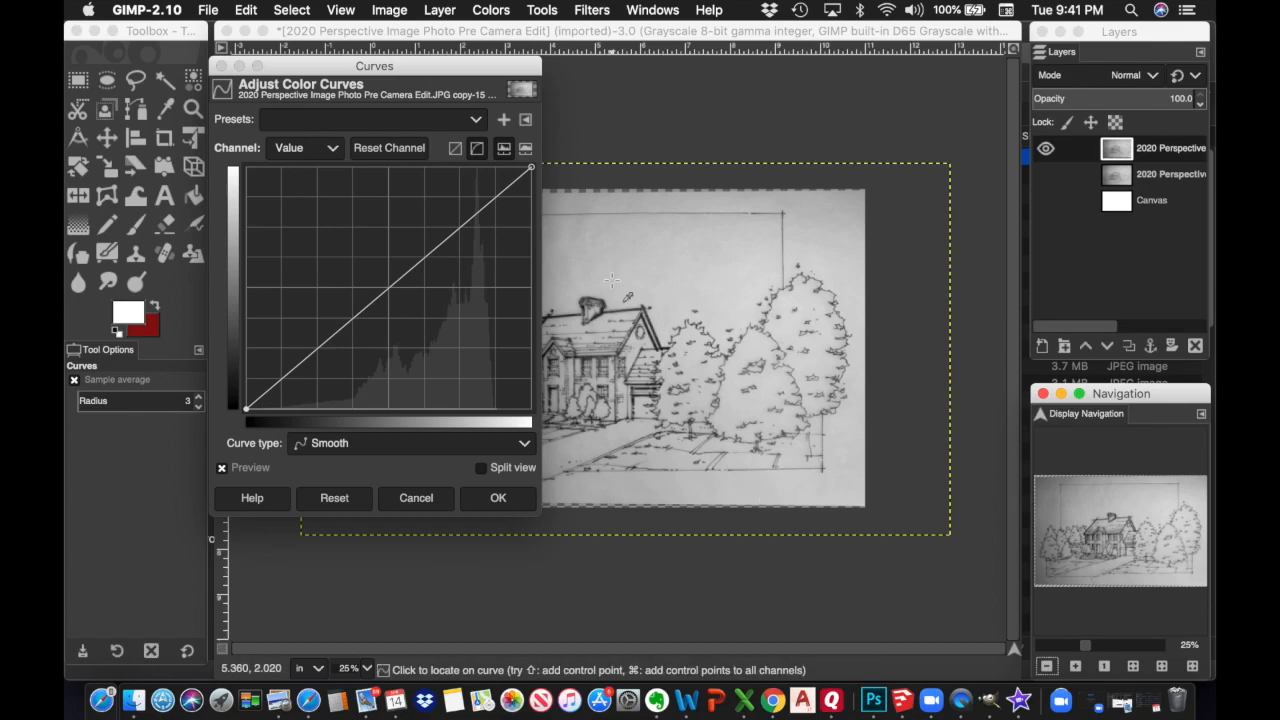
pyautogui.moveTo(531, 168); pyautogui.dragTo(450, 165)
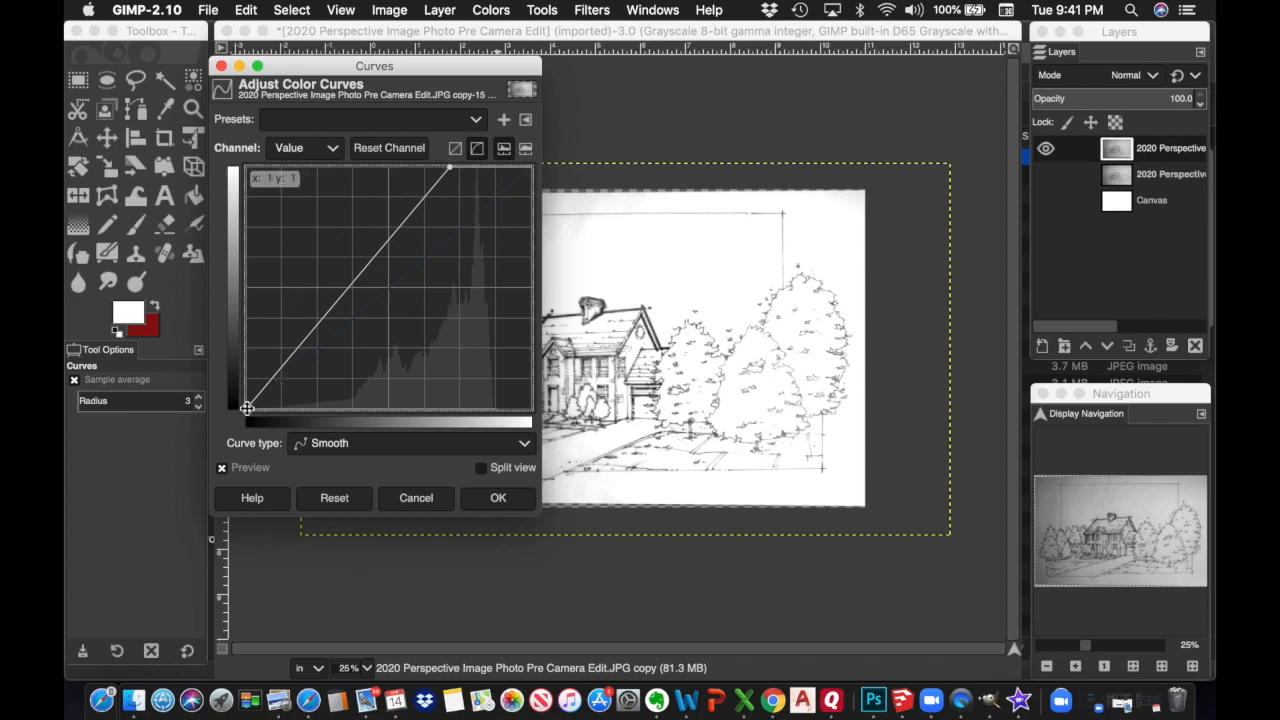
pyautogui.moveTo(288, 412); pyautogui.dragTo(333, 413)
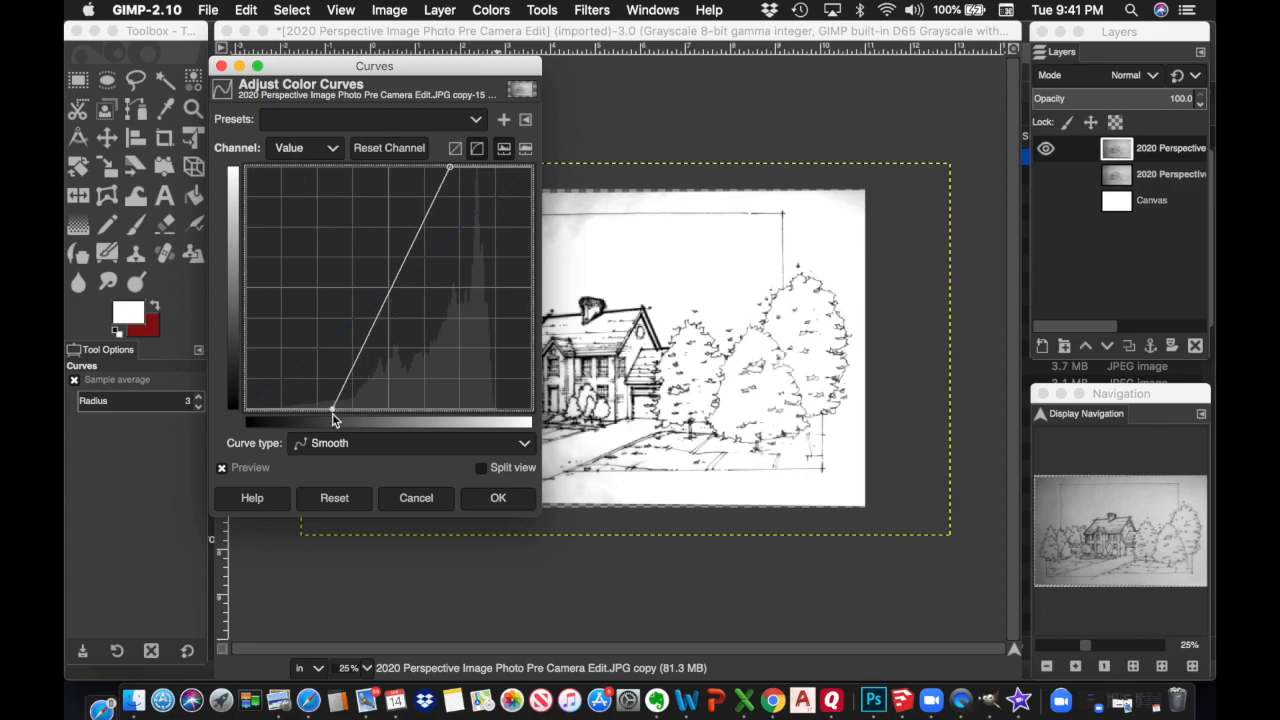
pyautogui.moveTo(485, 64); pyautogui.dragTo(1008, 93)
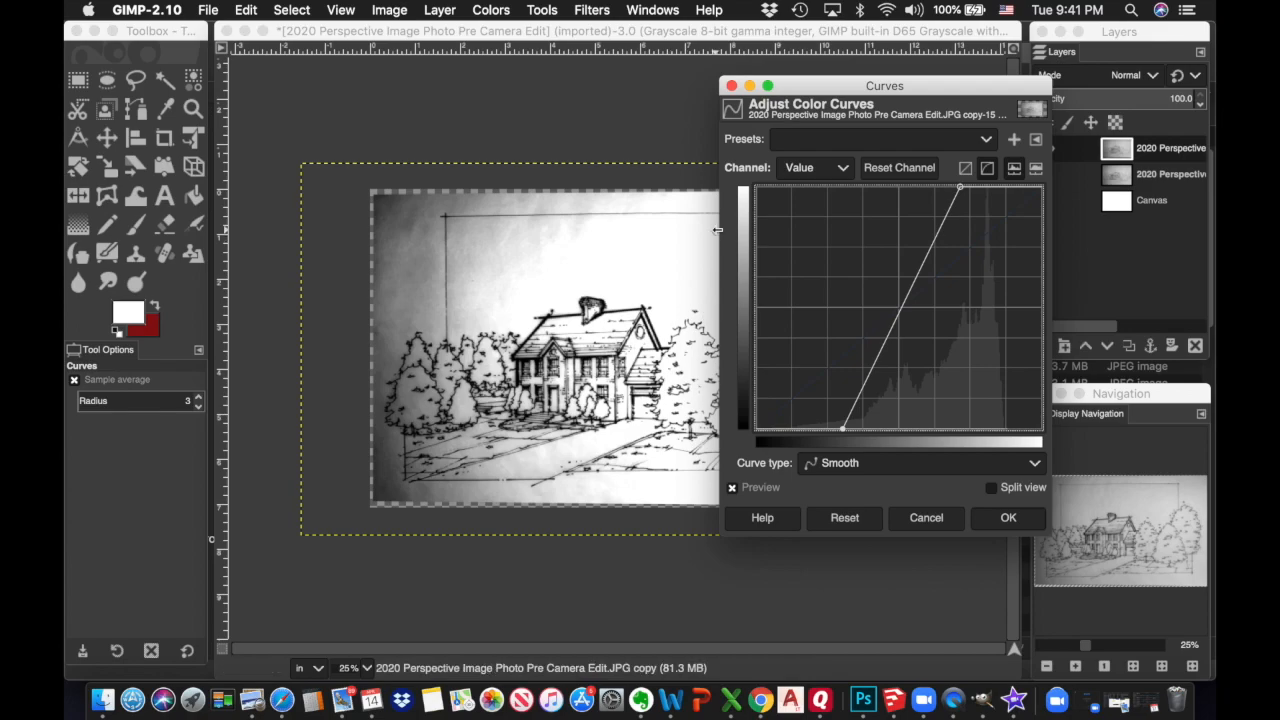
# Move the Curves white point beside the black point so the sketch previews stark black-on-white
pyautogui.moveTo(929, 91); pyautogui.dragTo(897, 114)
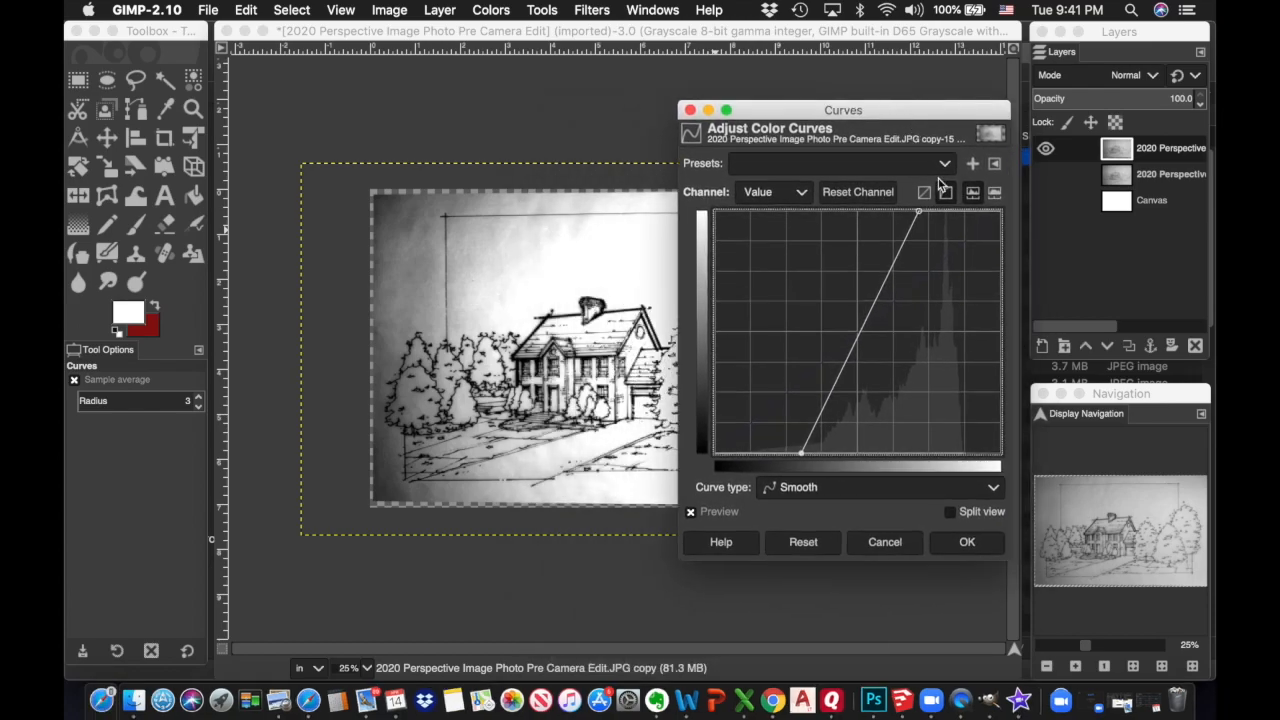
pyautogui.moveTo(806, 455); pyautogui.dragTo(752, 452)
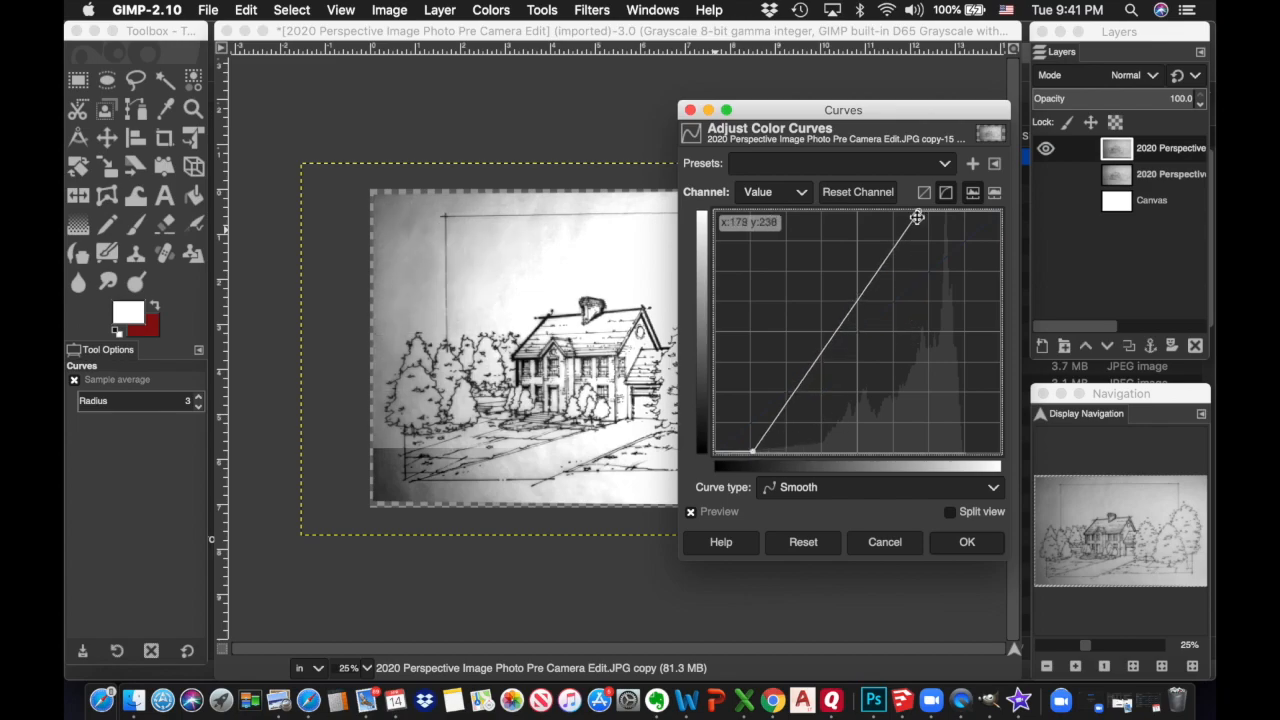
pyautogui.moveTo(918, 212); pyautogui.dragTo(838, 210)
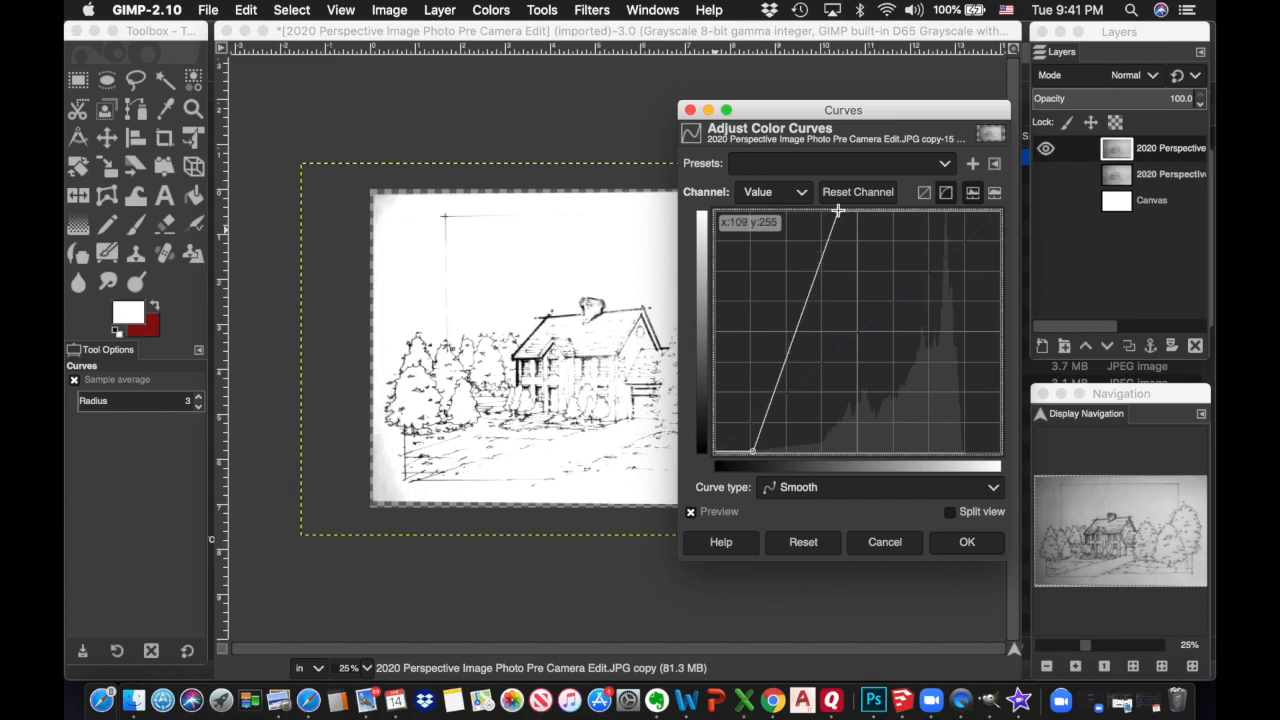
pyautogui.moveTo(837, 211); pyautogui.dragTo(827, 209)
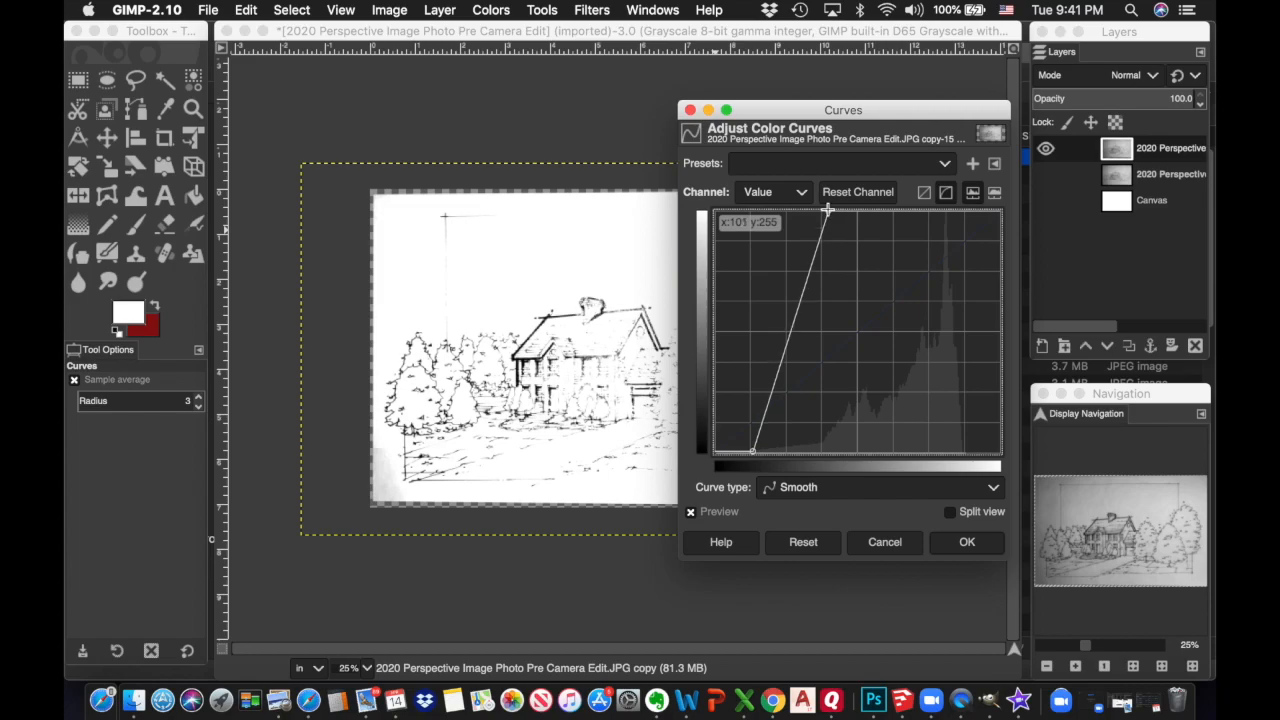
pyautogui.moveTo(752, 452); pyautogui.dragTo(806, 456)
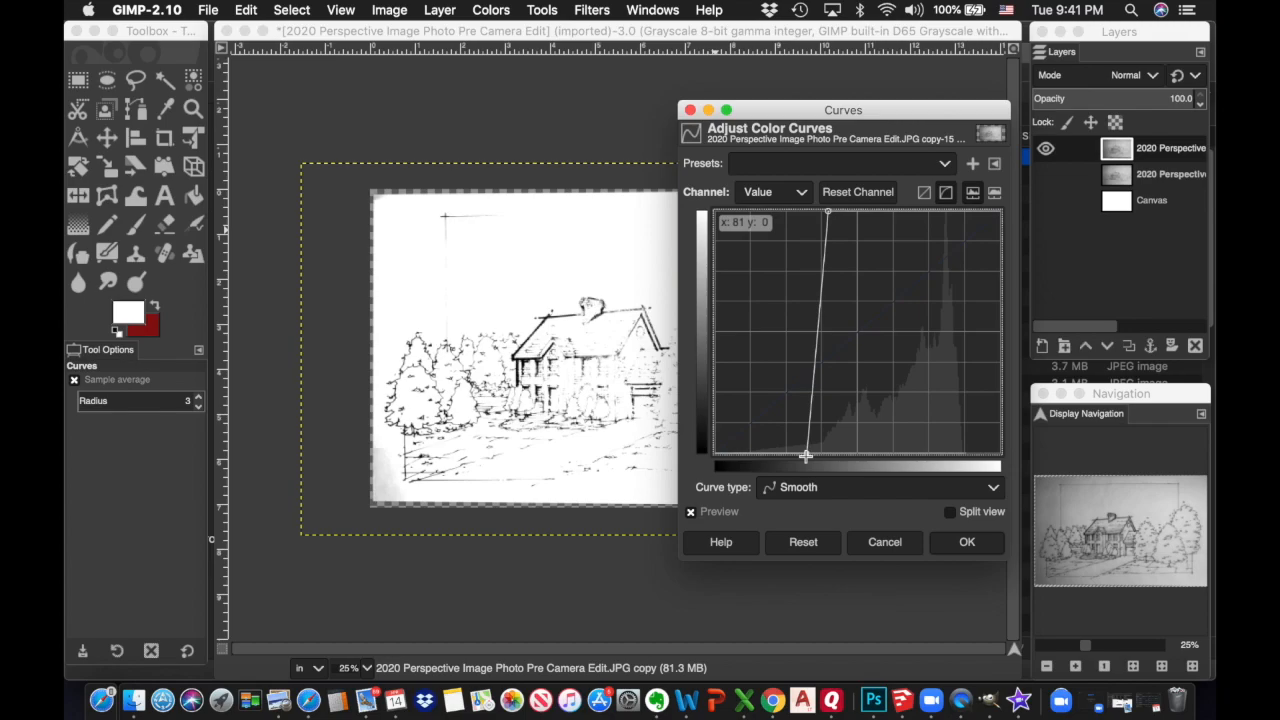
pyautogui.moveTo(806, 456); pyautogui.dragTo(811, 457)
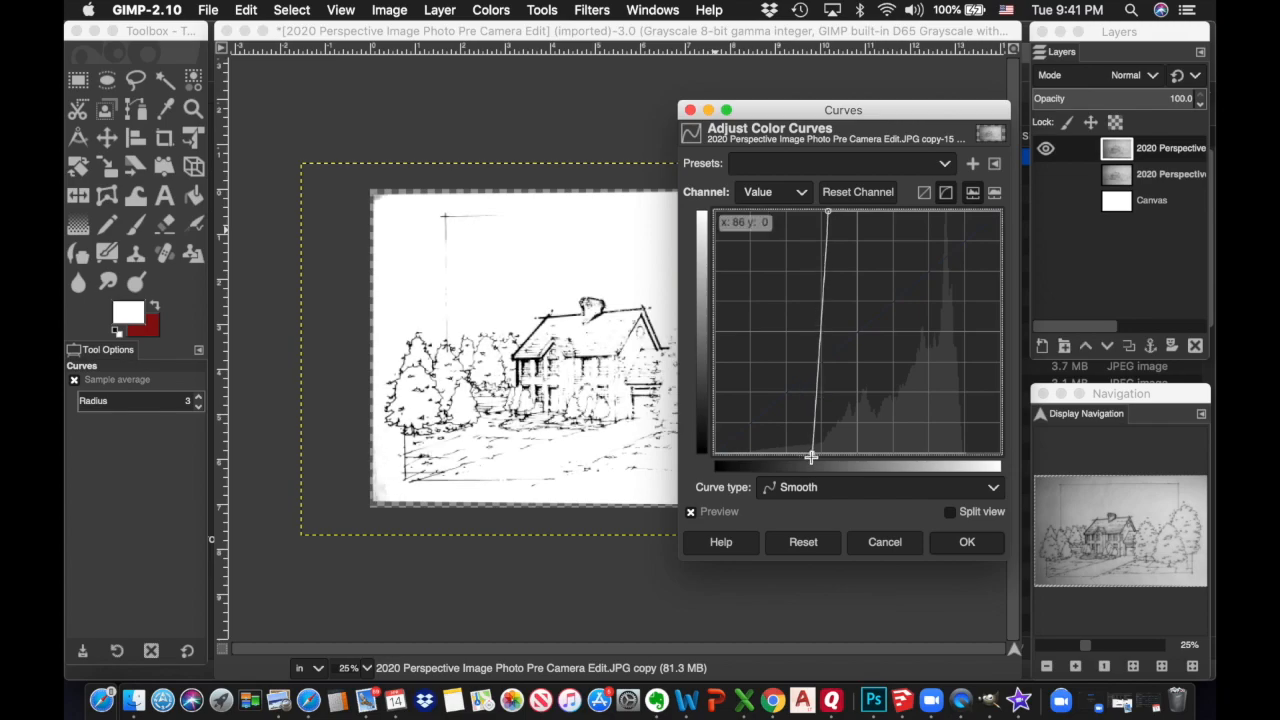
pyautogui.moveTo(816, 456); pyautogui.dragTo(817, 457)
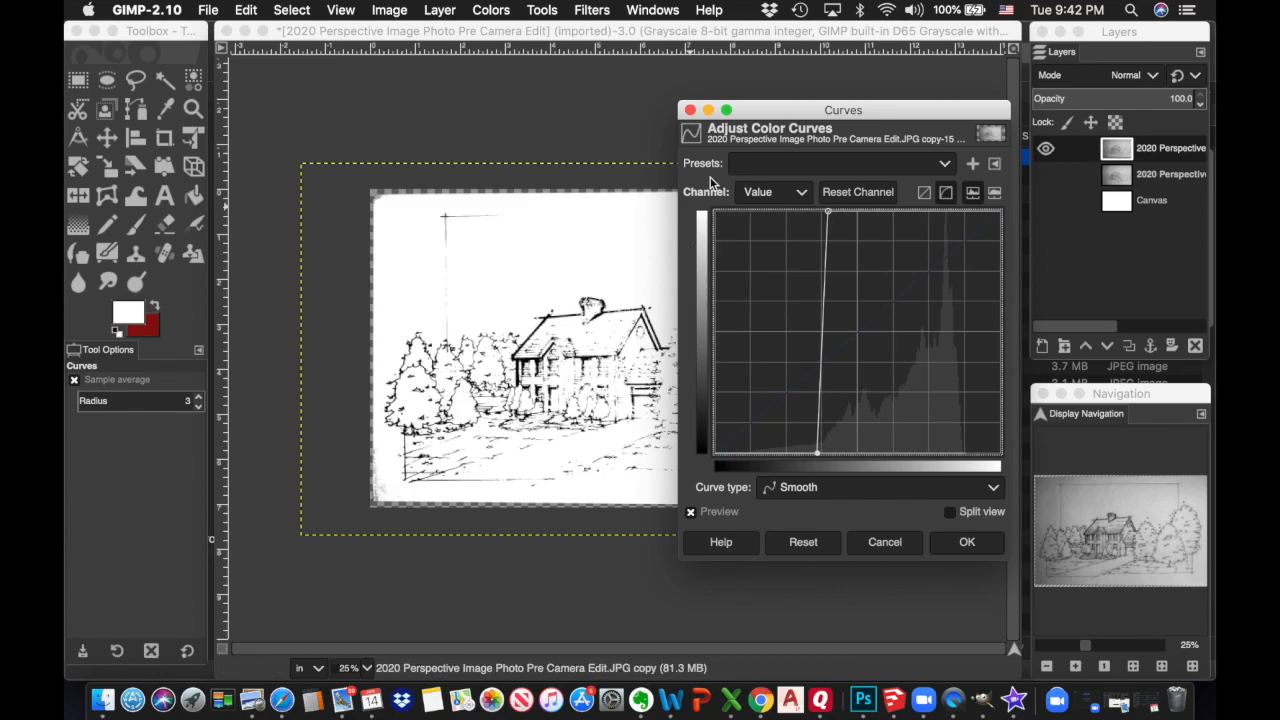
pyautogui.moveTo(791, 115); pyautogui.dragTo(670, 105)
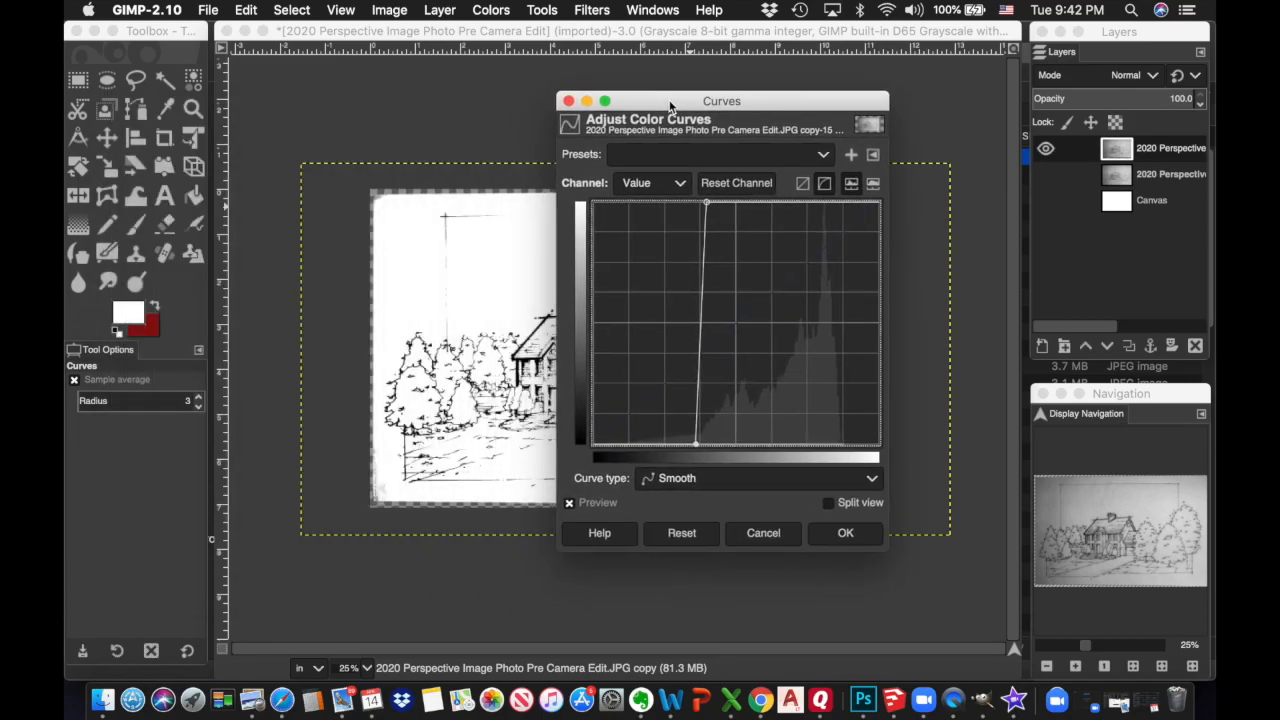
pyautogui.moveTo(670, 105); pyautogui.dragTo(670, 104)
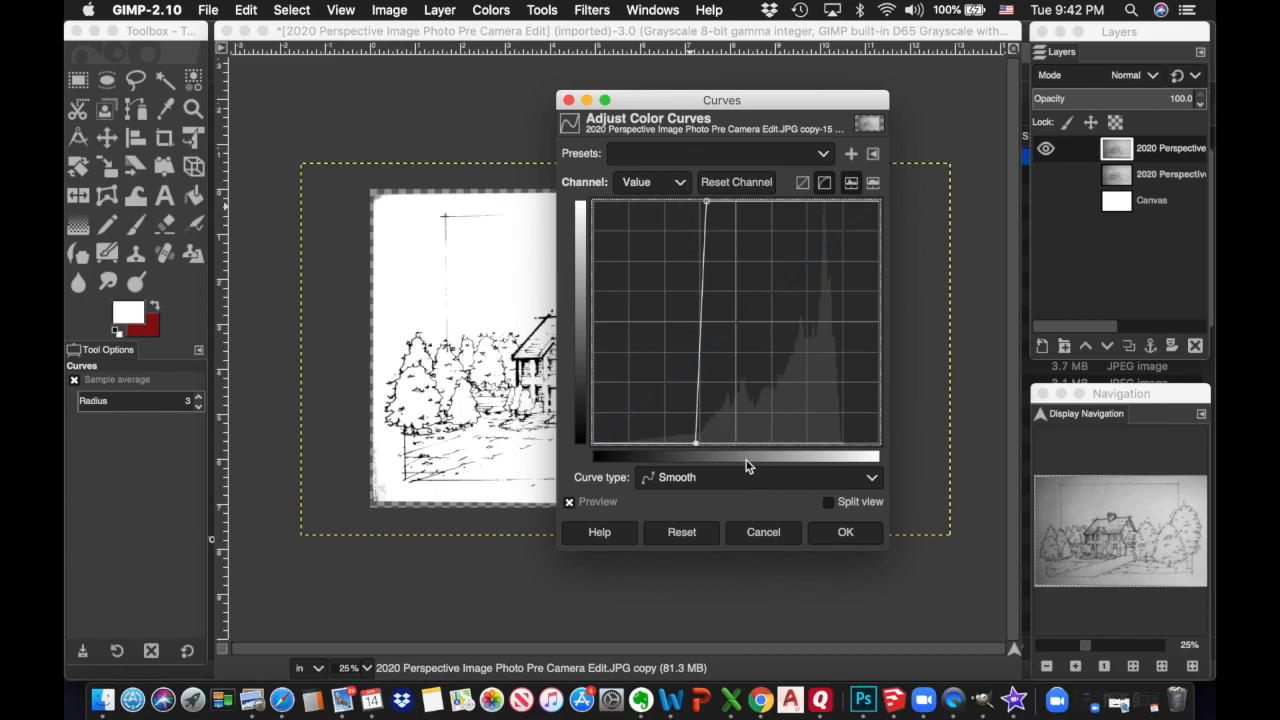
# Cancel the Curves adjustment and duplicate the sketch layer twice
pyautogui.click(773, 534)
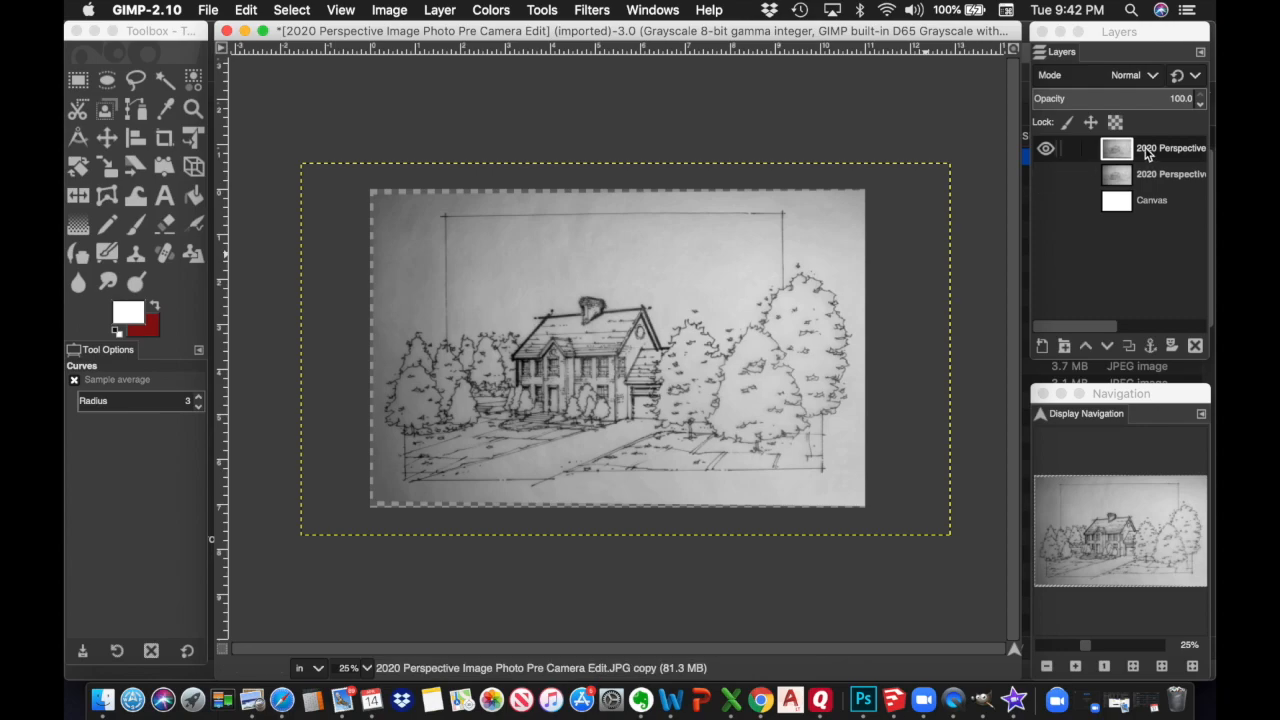
pyautogui.rightClick(1147, 152)
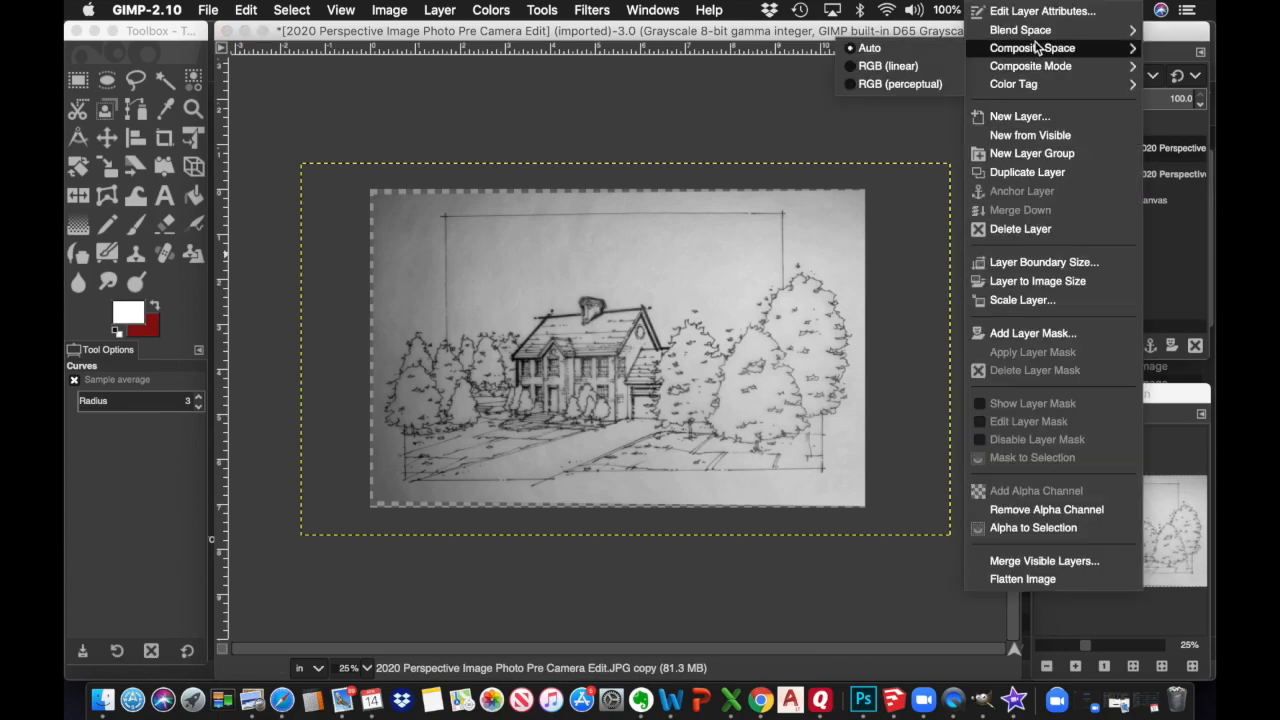
pyautogui.click(1027, 174)
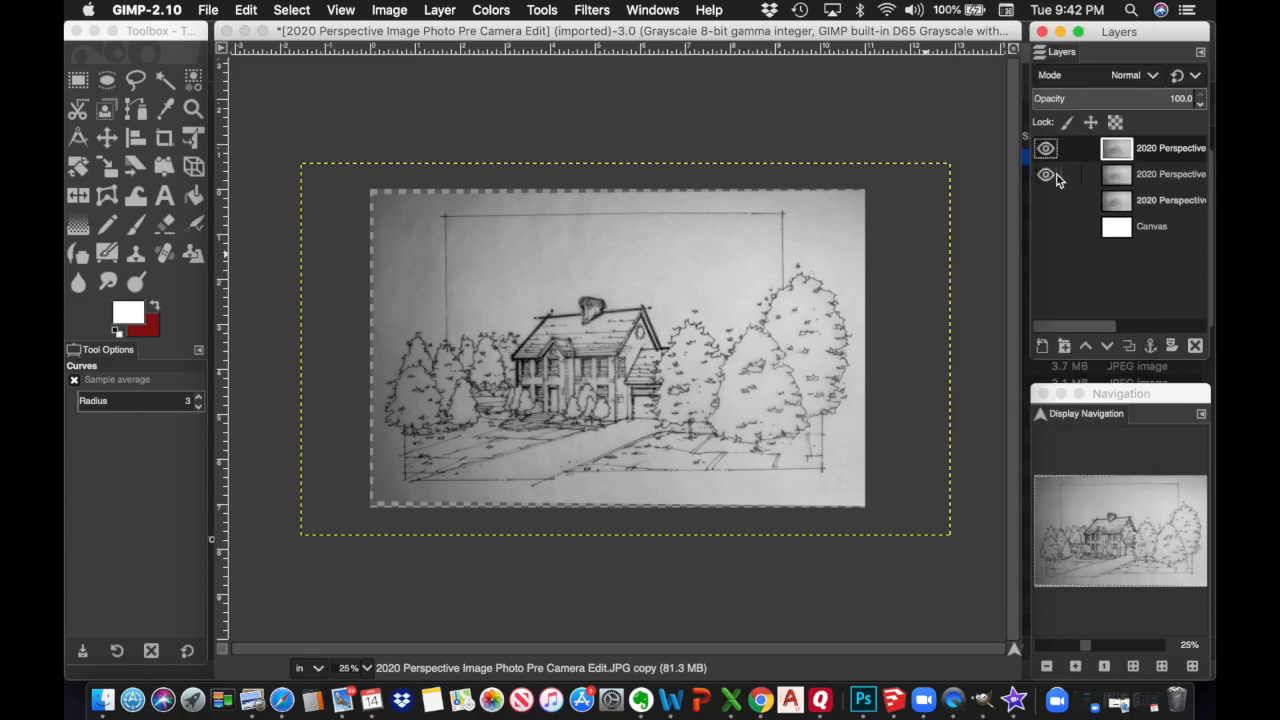
pyautogui.rightClick(1175, 160)
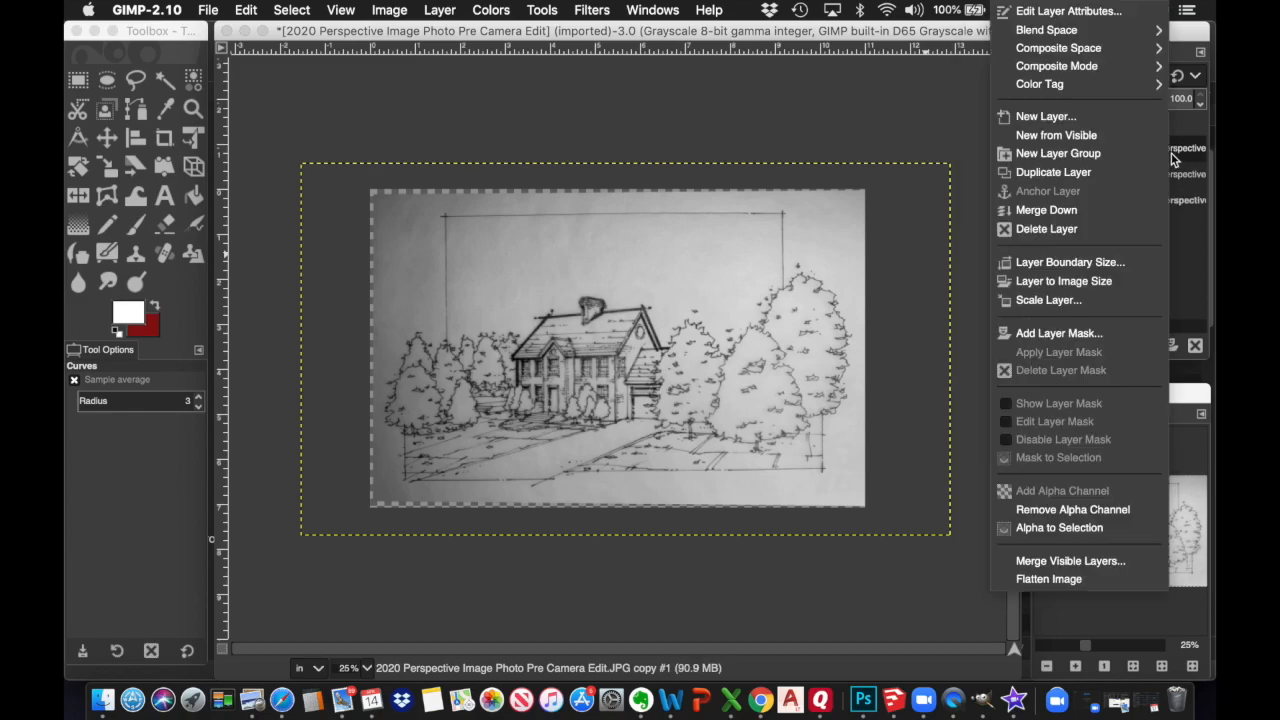
pyautogui.click(1075, 176)
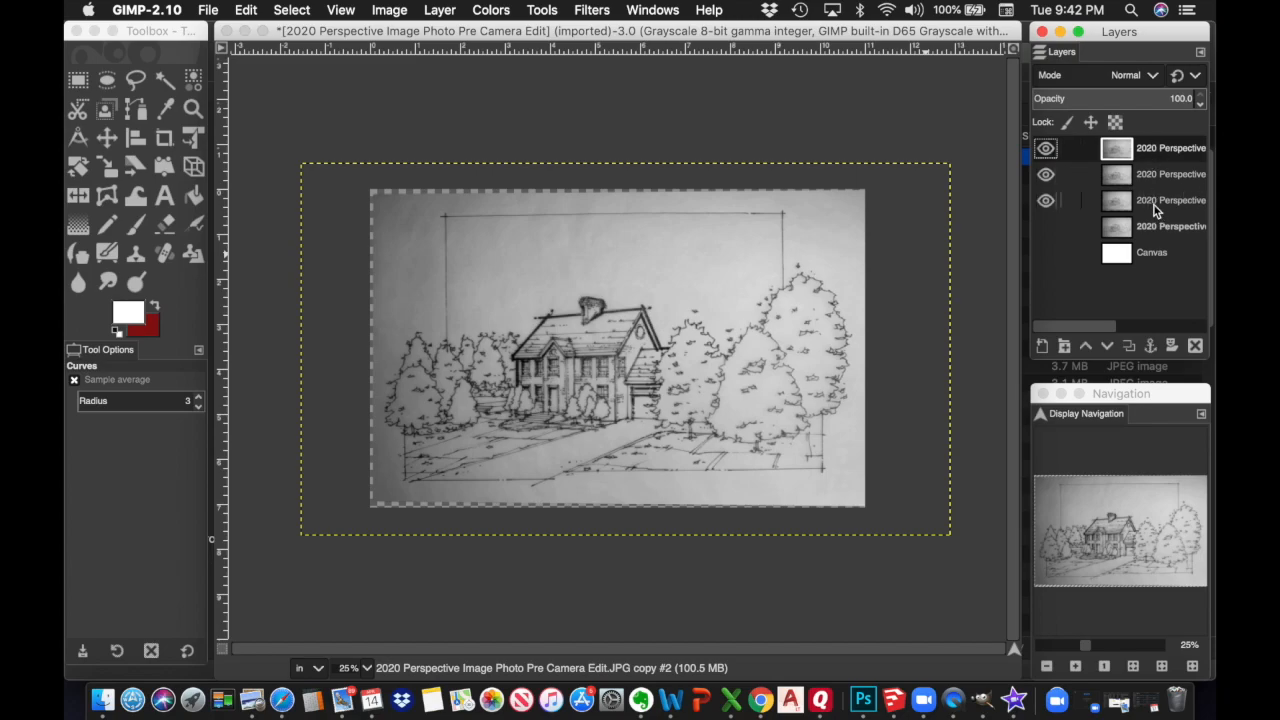
# Rename the lower two sketch copies Left and Center
pyautogui.click(1150, 203)
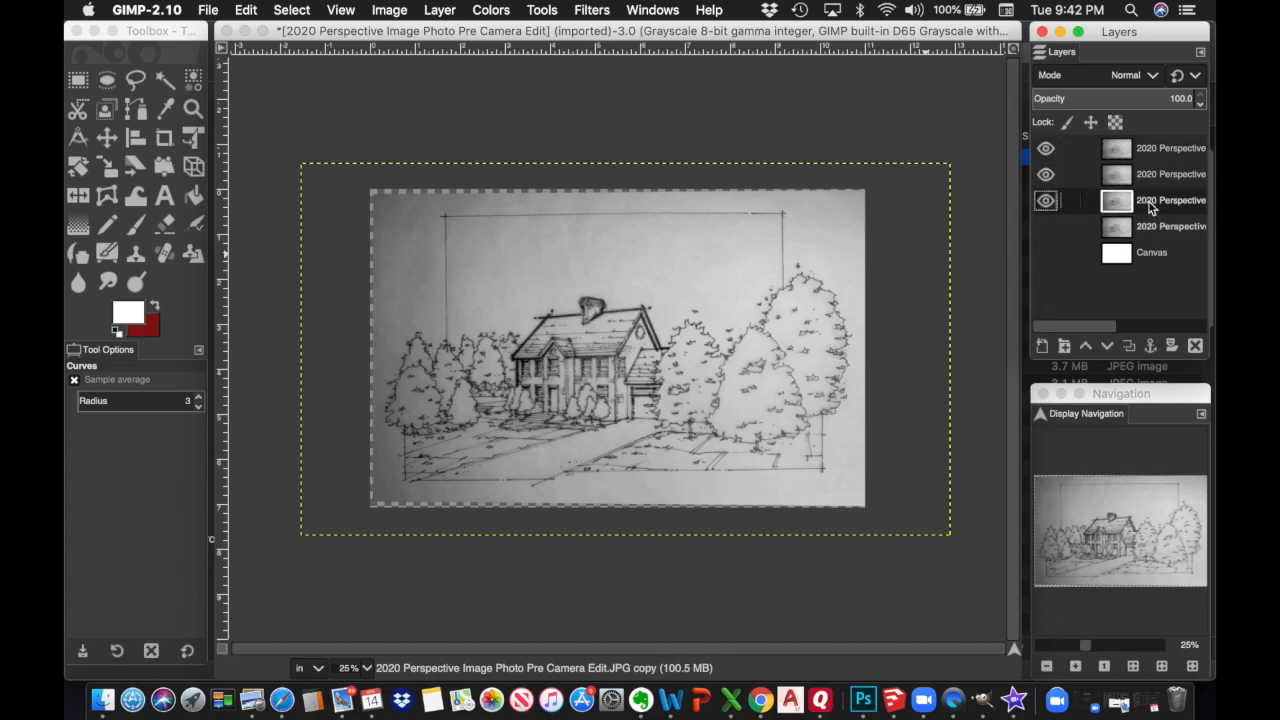
pyautogui.doubleClick(1150, 205)
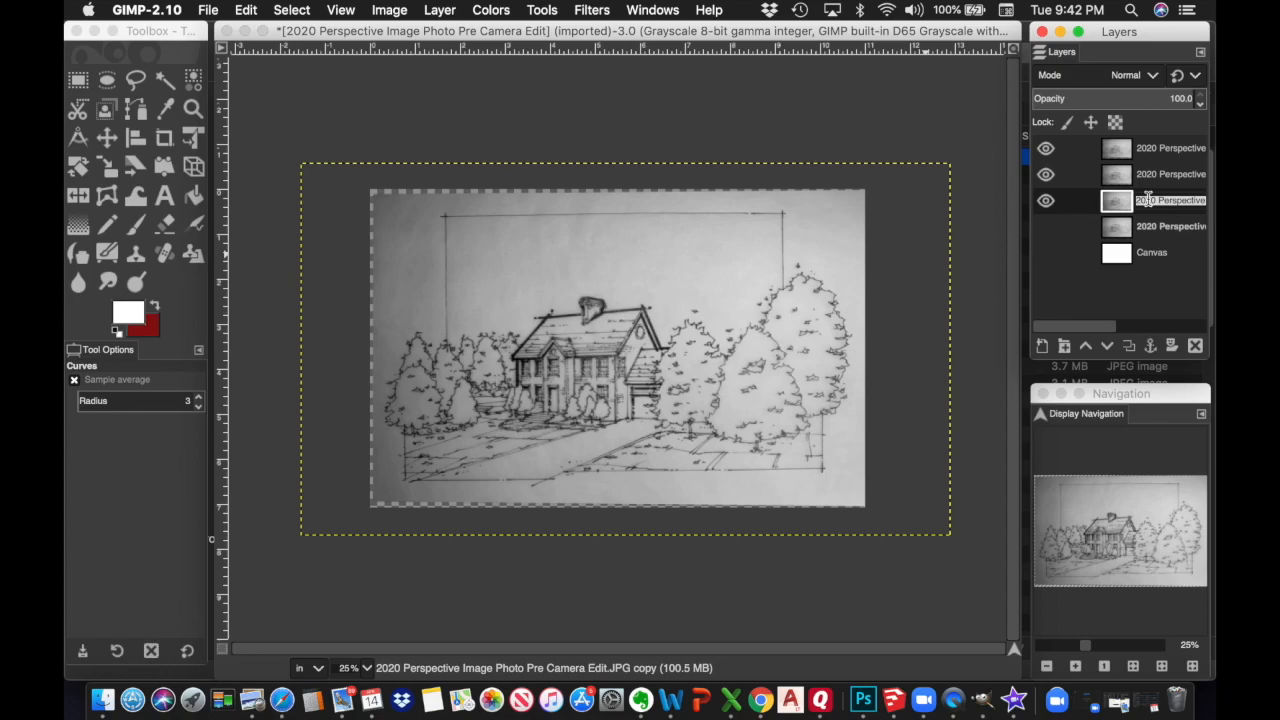
pyautogui.write('4')
pyautogui.click(1183, 175)
pyautogui.doubleClick(1166, 175)
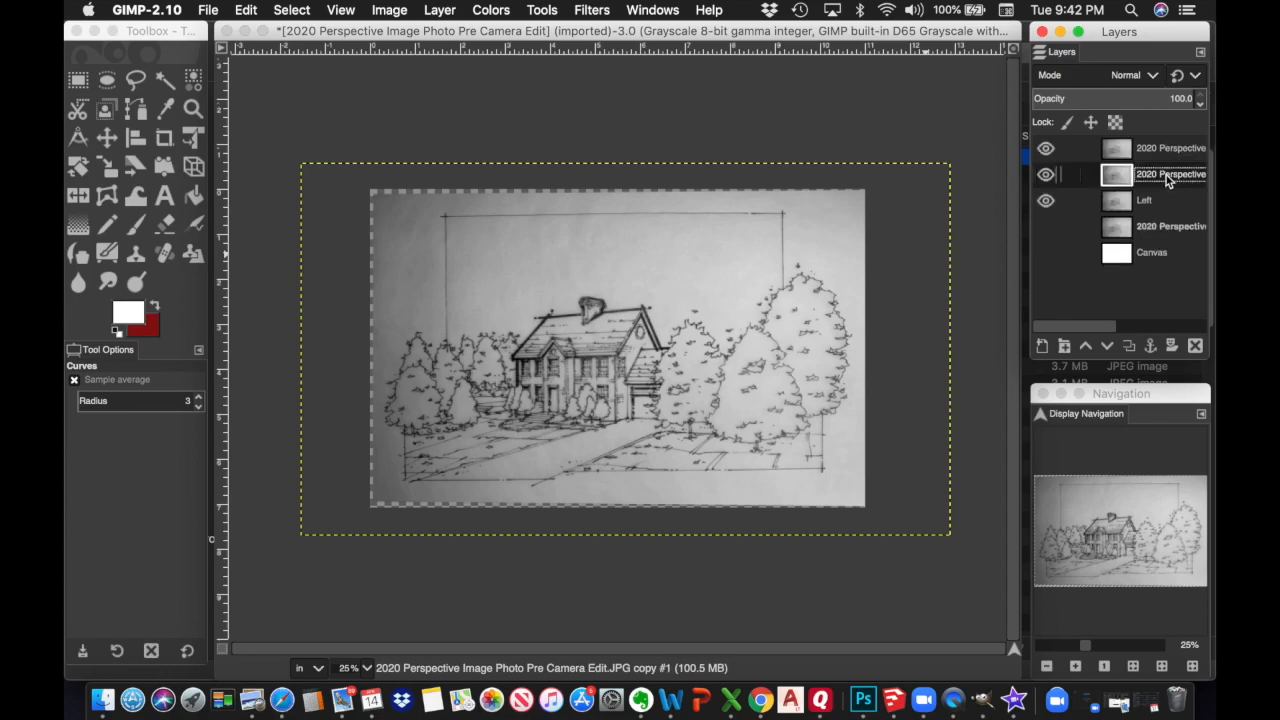
pyautogui.write('R')
pyautogui.click(1192, 149)
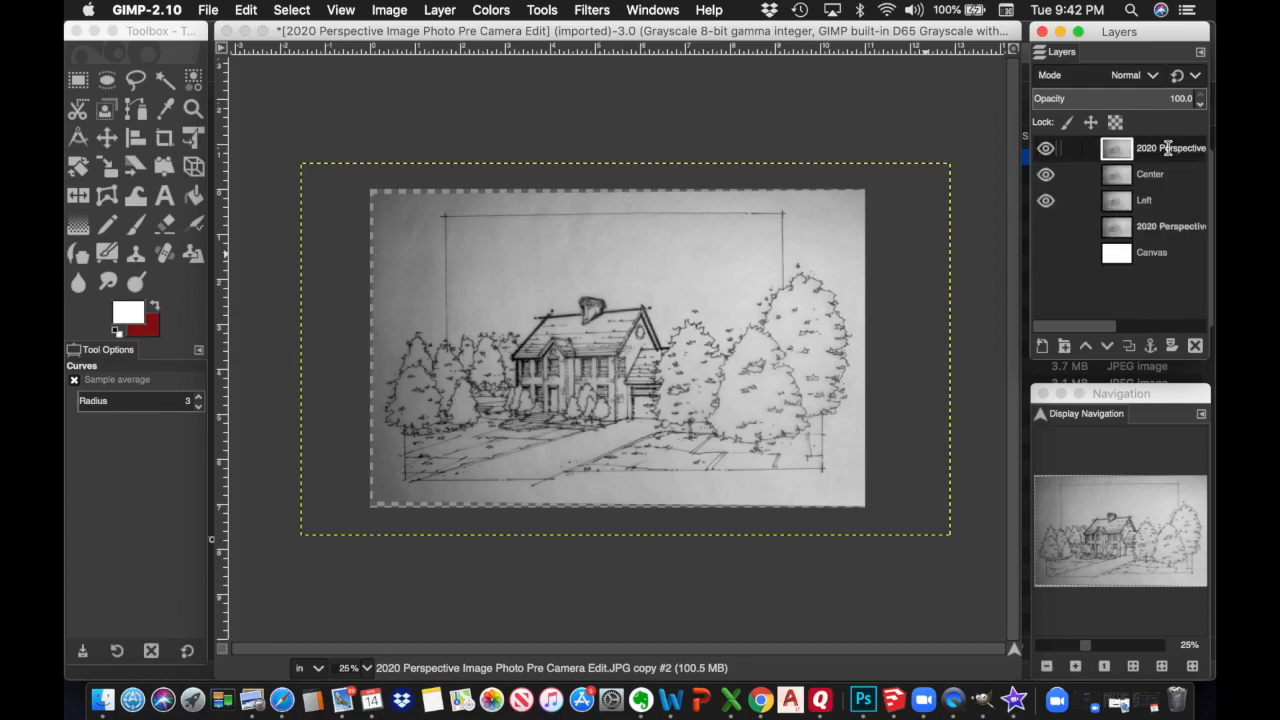
# Rename the top sketch copy Right
pyautogui.doubleClick(1168, 149)
pyautogui.write('right')
pyautogui.click(1172, 155)
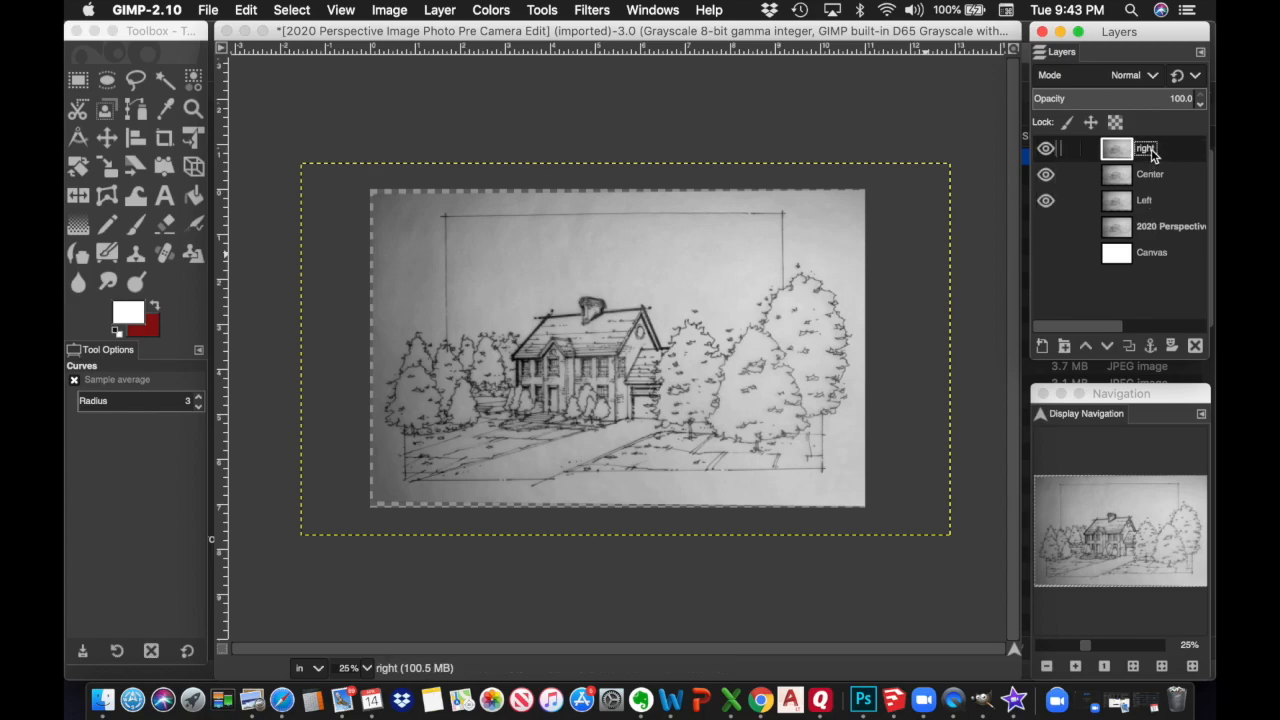
pyautogui.doubleClick(1147, 150)
pyautogui.write('Right')
pyautogui.press('Return')
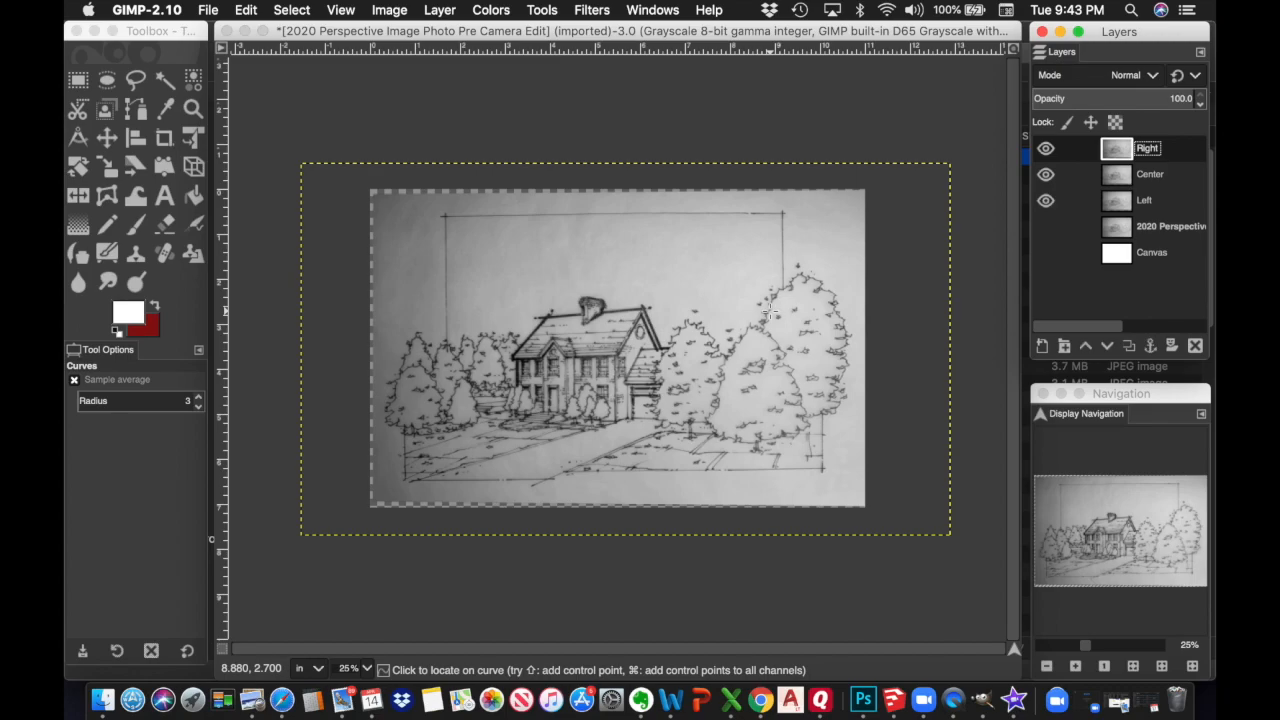
# Hide the Center and Right layers, leaving the Left copy visible
pyautogui.click(1045, 176)
pyautogui.click(1047, 151)
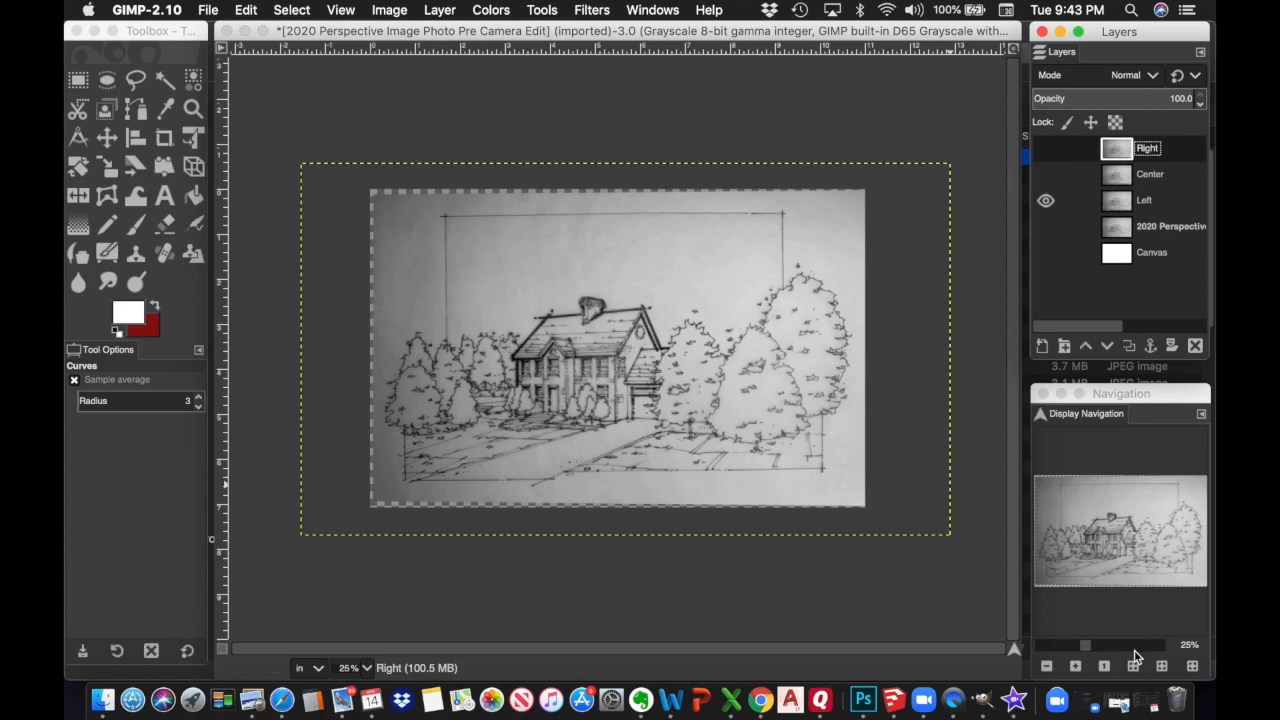
pyautogui.click(1075, 666)
pyautogui.click(1075, 666)
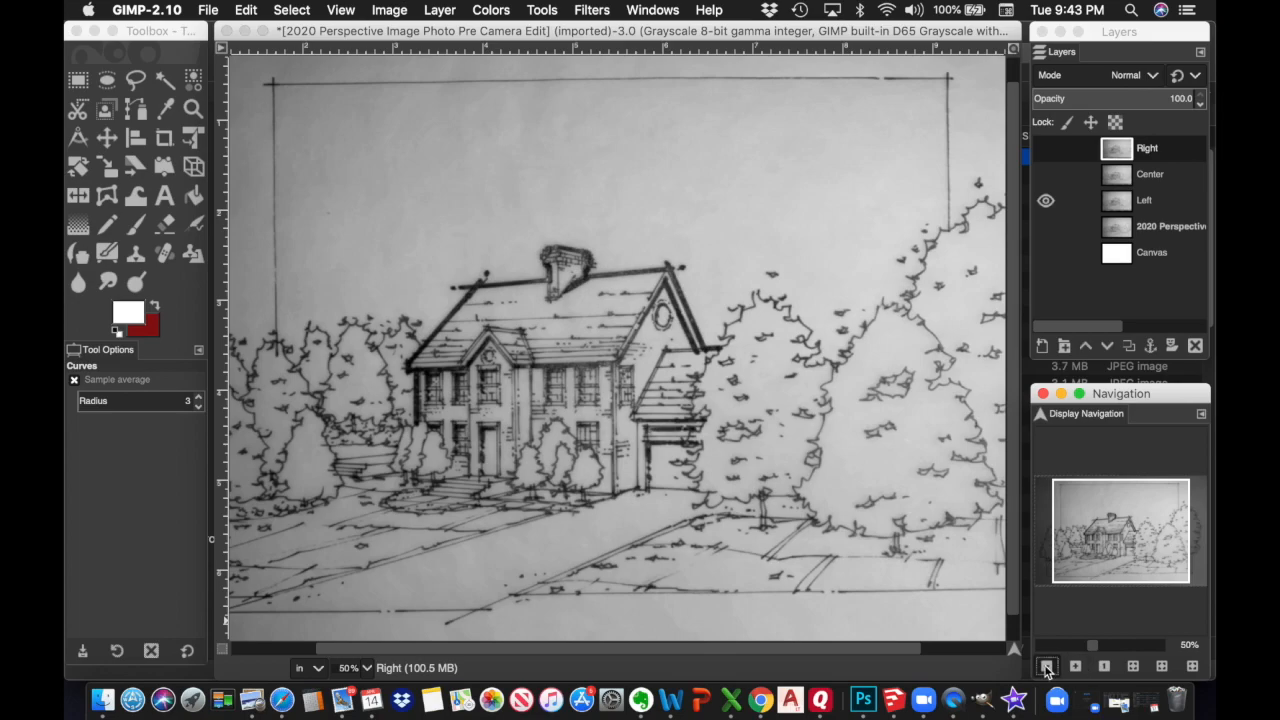
pyautogui.click(1047, 666)
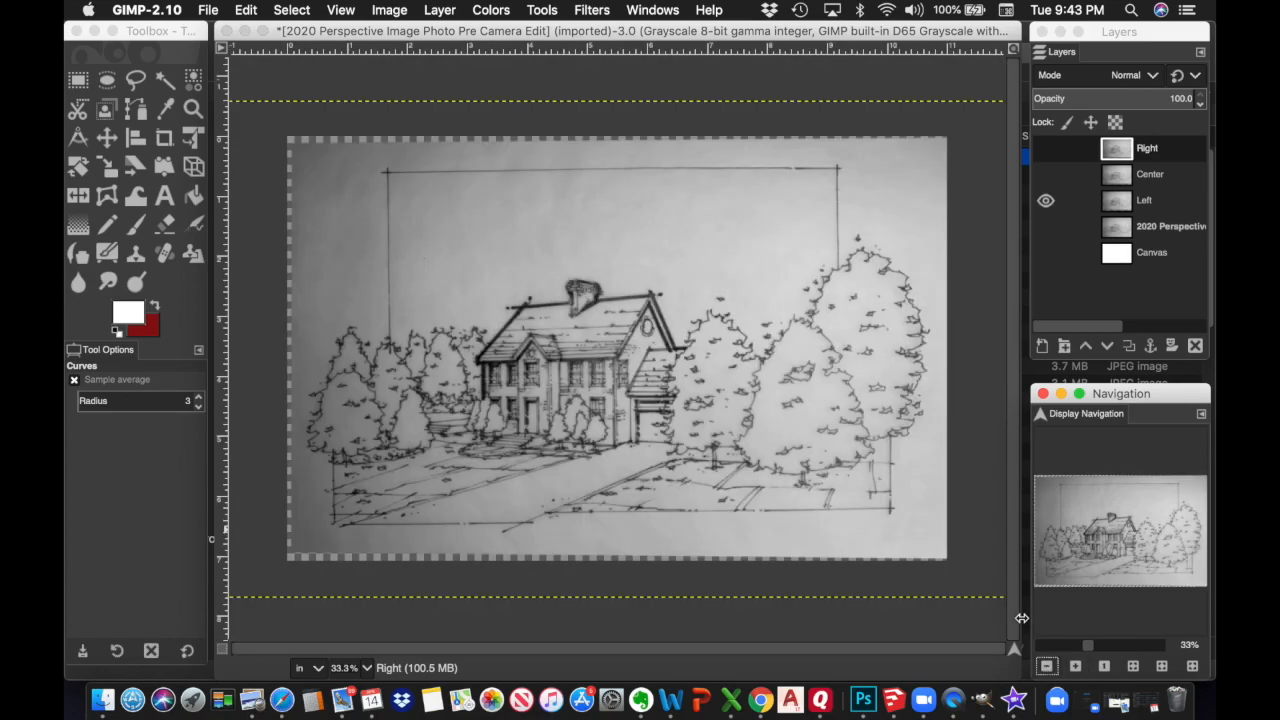
# Make the Left layer the active layer and open the Colors menu
pyautogui.click(505, 12)
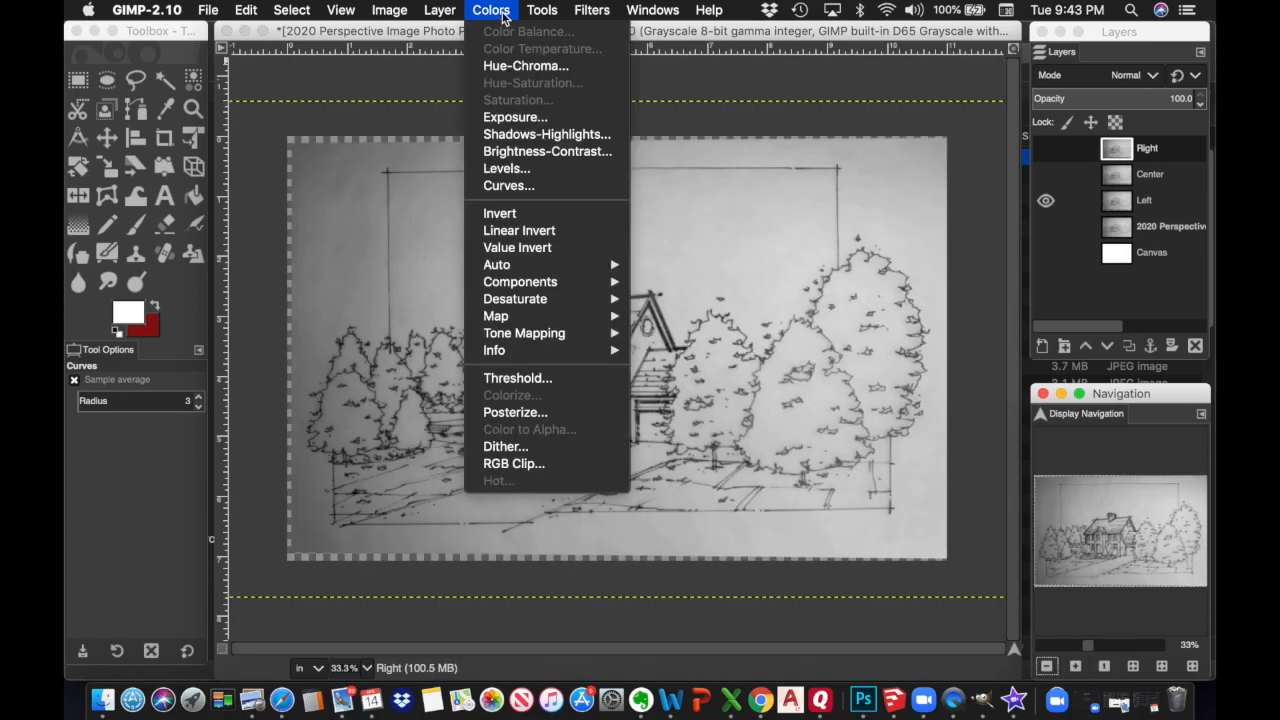
pyautogui.click(519, 188)
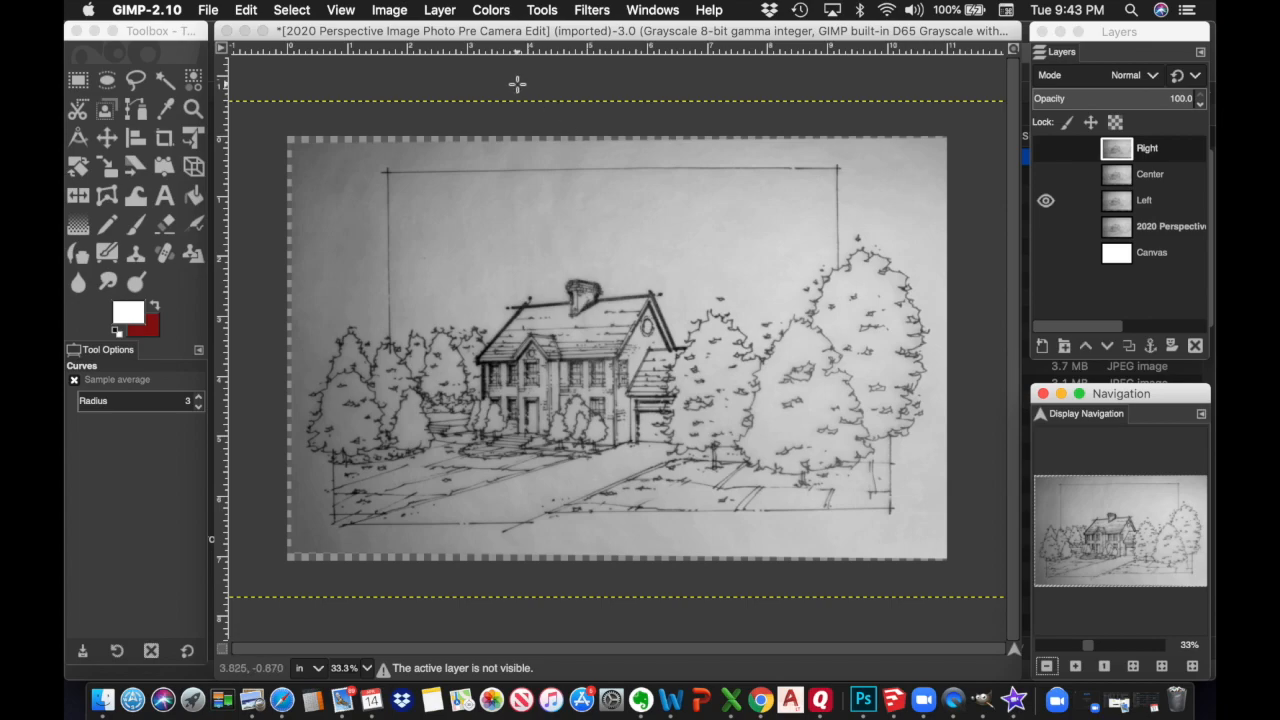
pyautogui.click(496, 12)
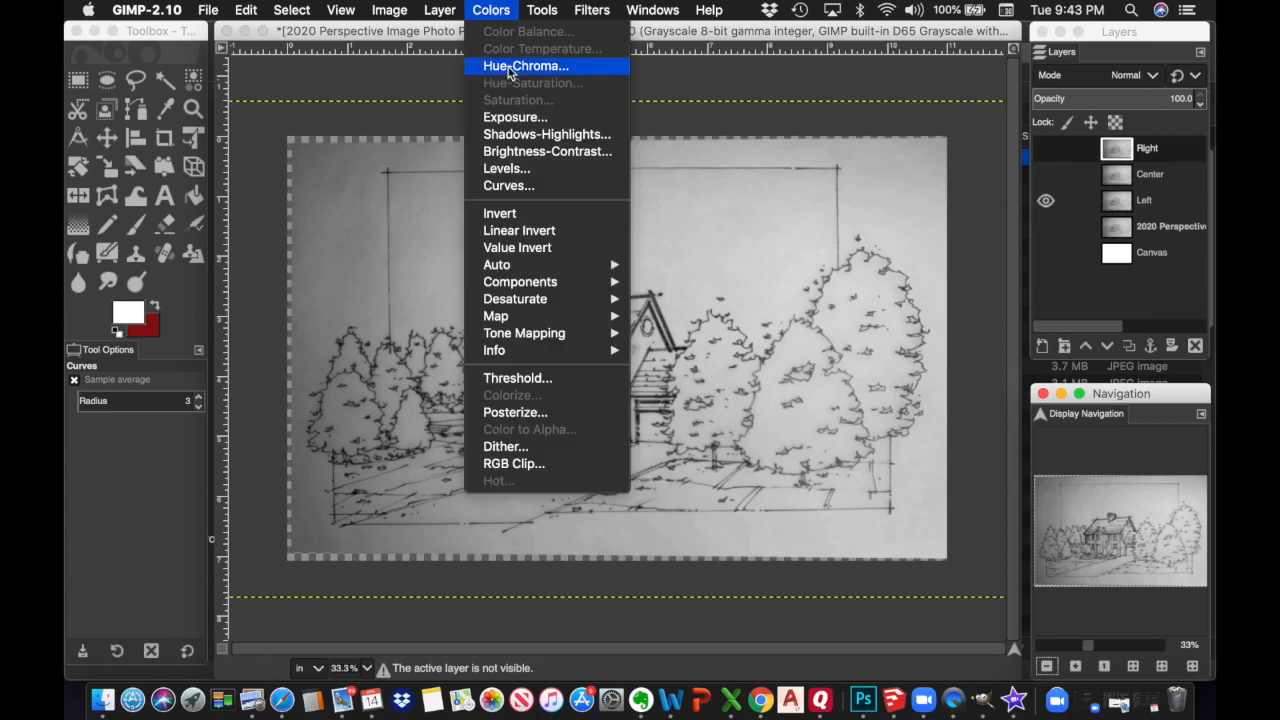
pyautogui.click(508, 186)
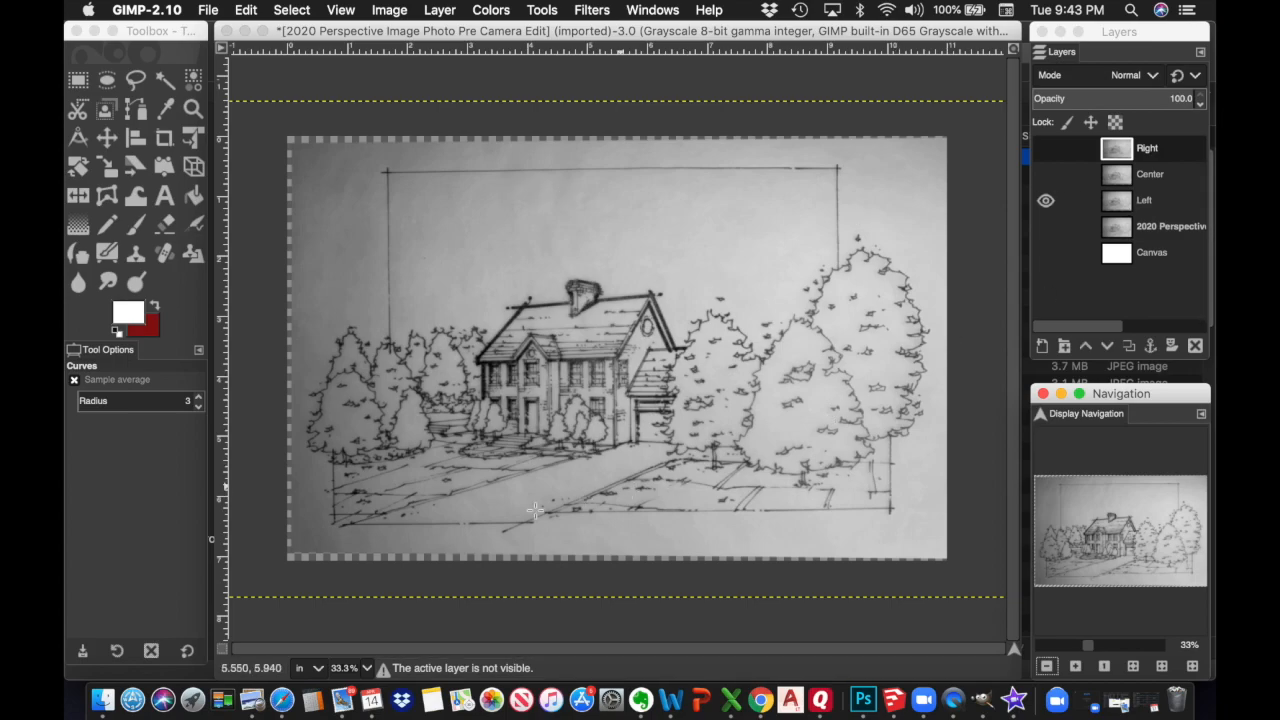
pyautogui.click(1150, 203)
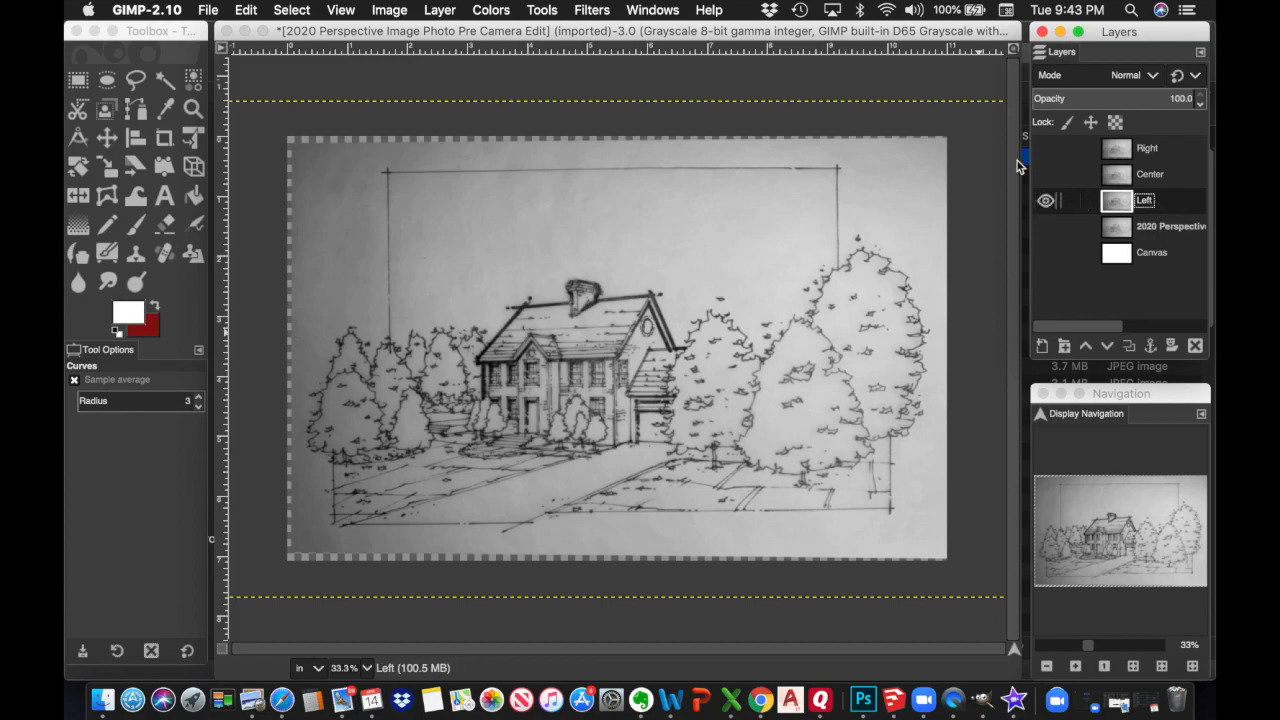
pyautogui.click(501, 12)
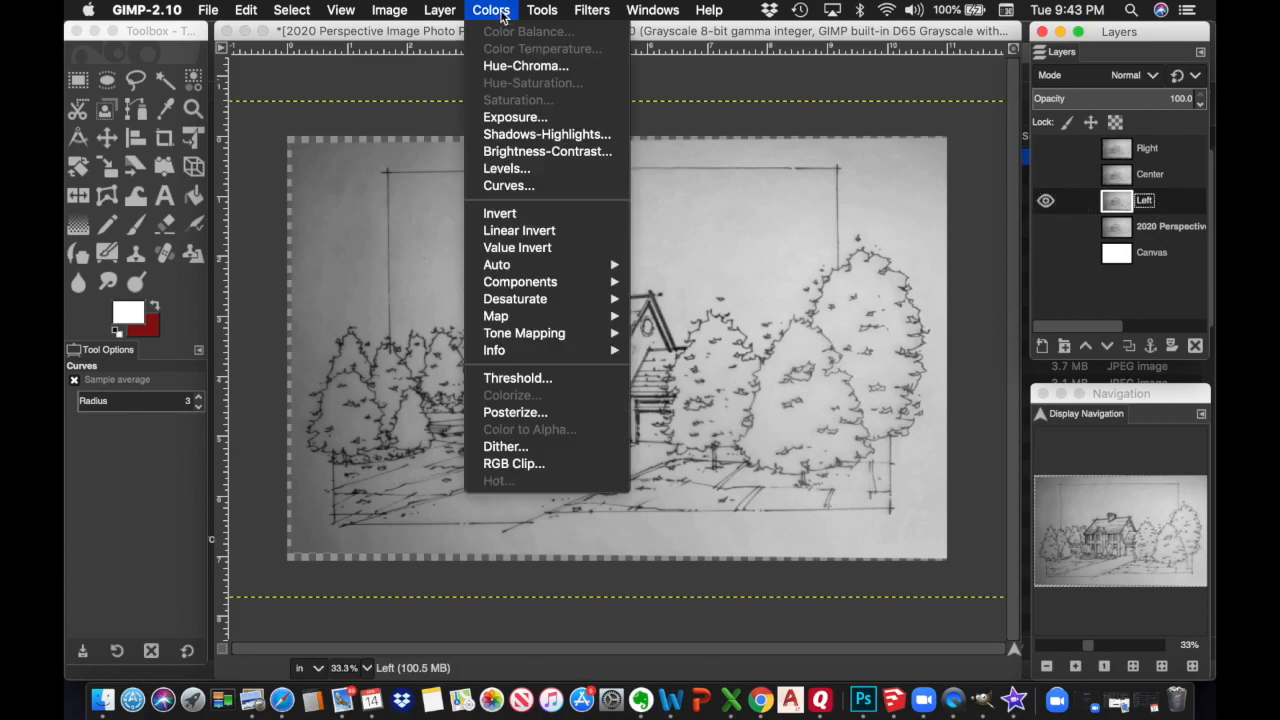
# Apply a steep Curves adjustment to the Left layer, pulling white and black points inward
pyautogui.click(510, 186)
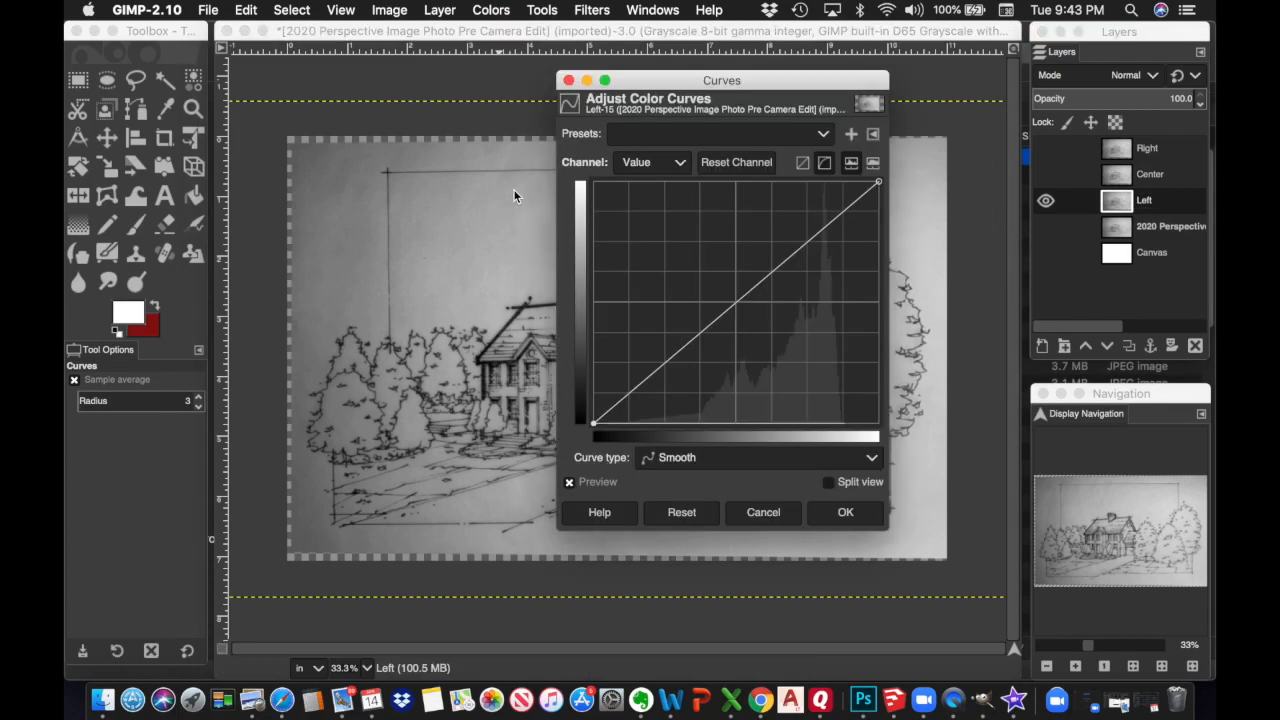
pyautogui.moveTo(787, 87); pyautogui.dragTo(905, 85)
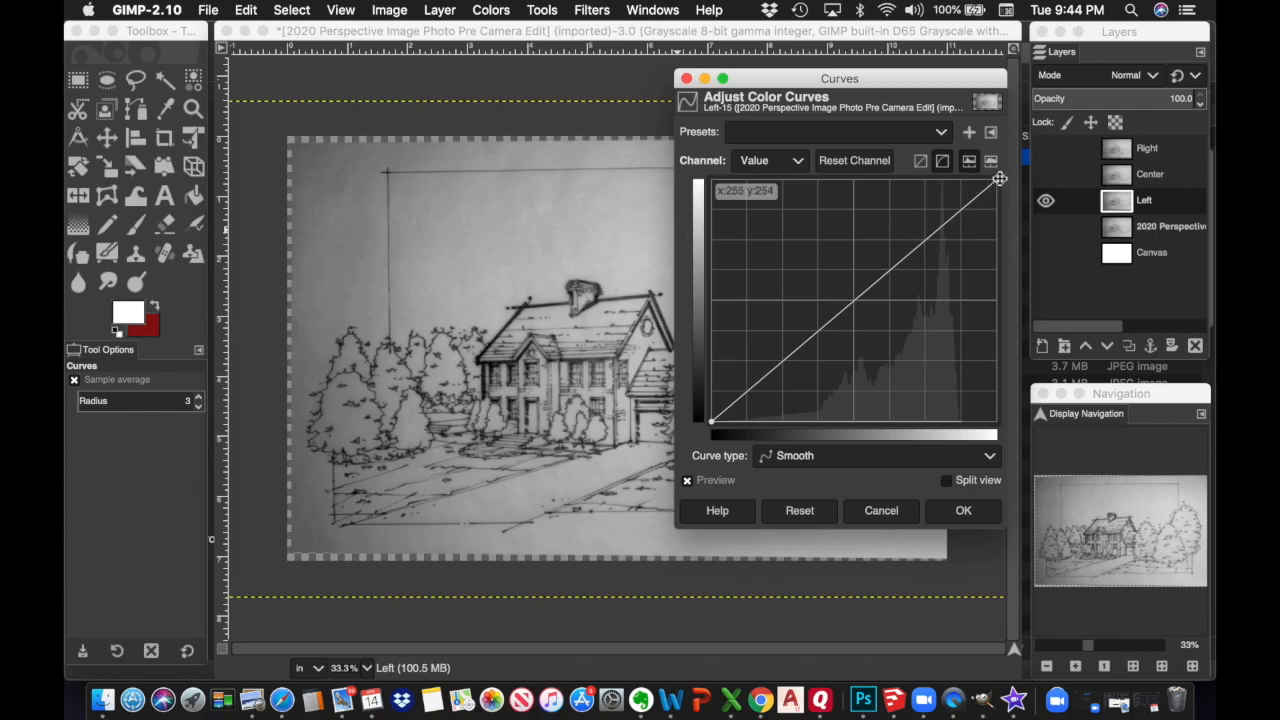
pyautogui.moveTo(996, 180); pyautogui.dragTo(777, 178)
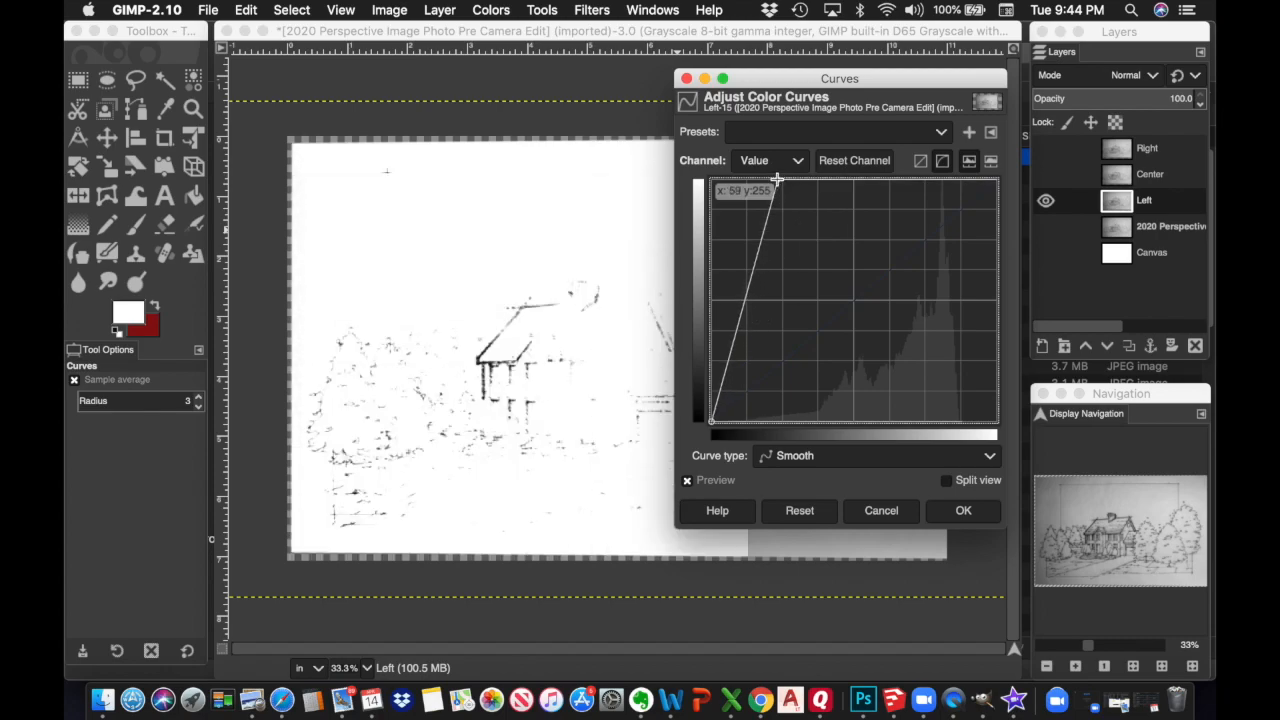
pyautogui.moveTo(777, 178); pyautogui.dragTo(779, 179)
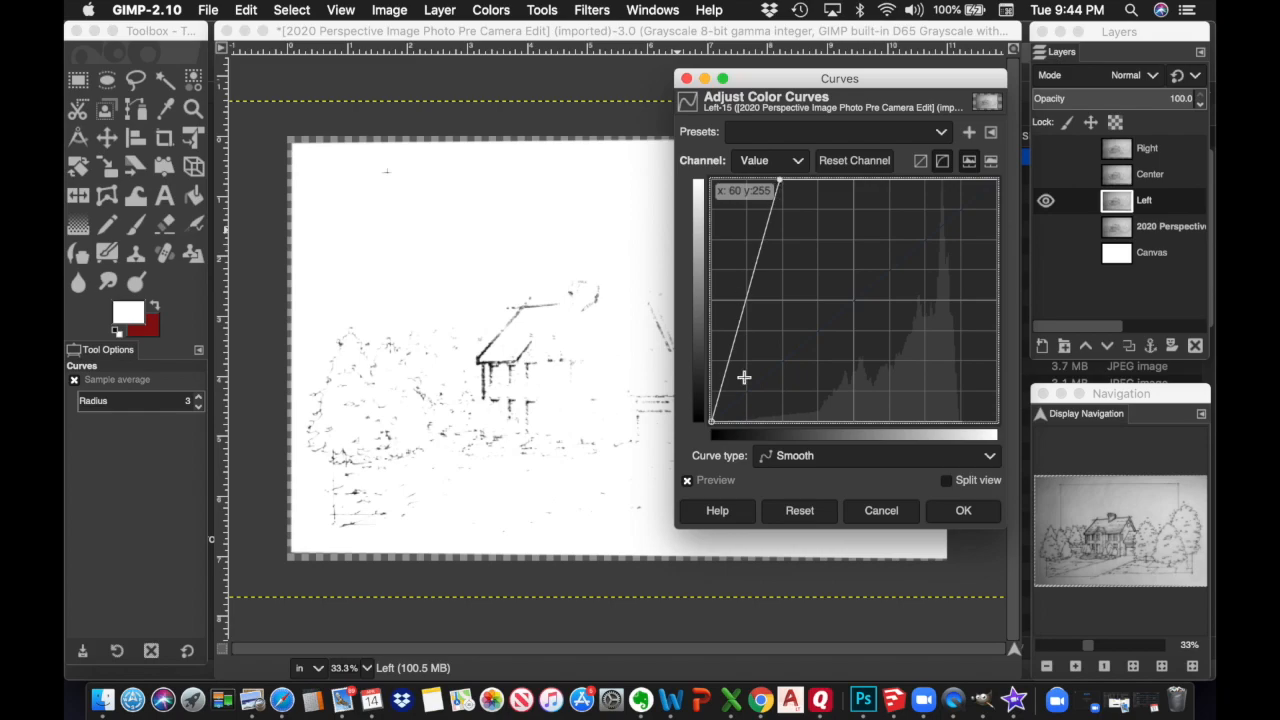
pyautogui.moveTo(711, 422); pyautogui.dragTo(767, 425)
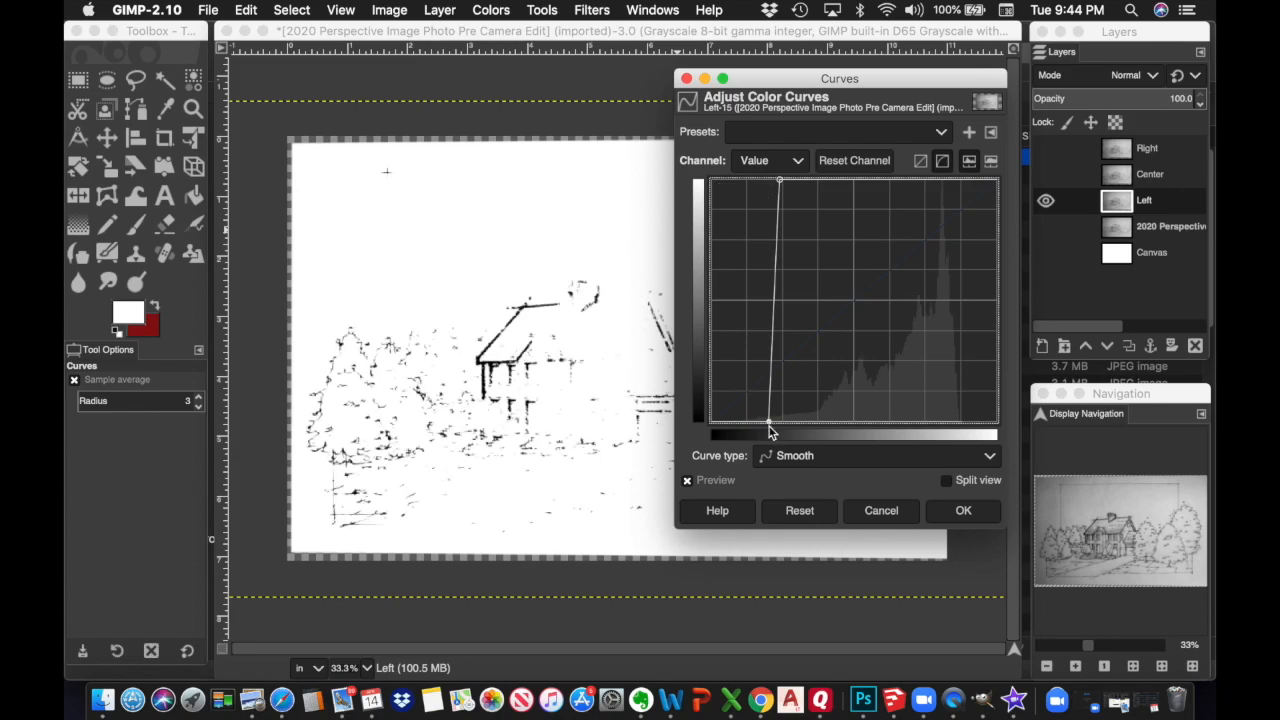
pyautogui.moveTo(779, 180); pyautogui.dragTo(819, 176)
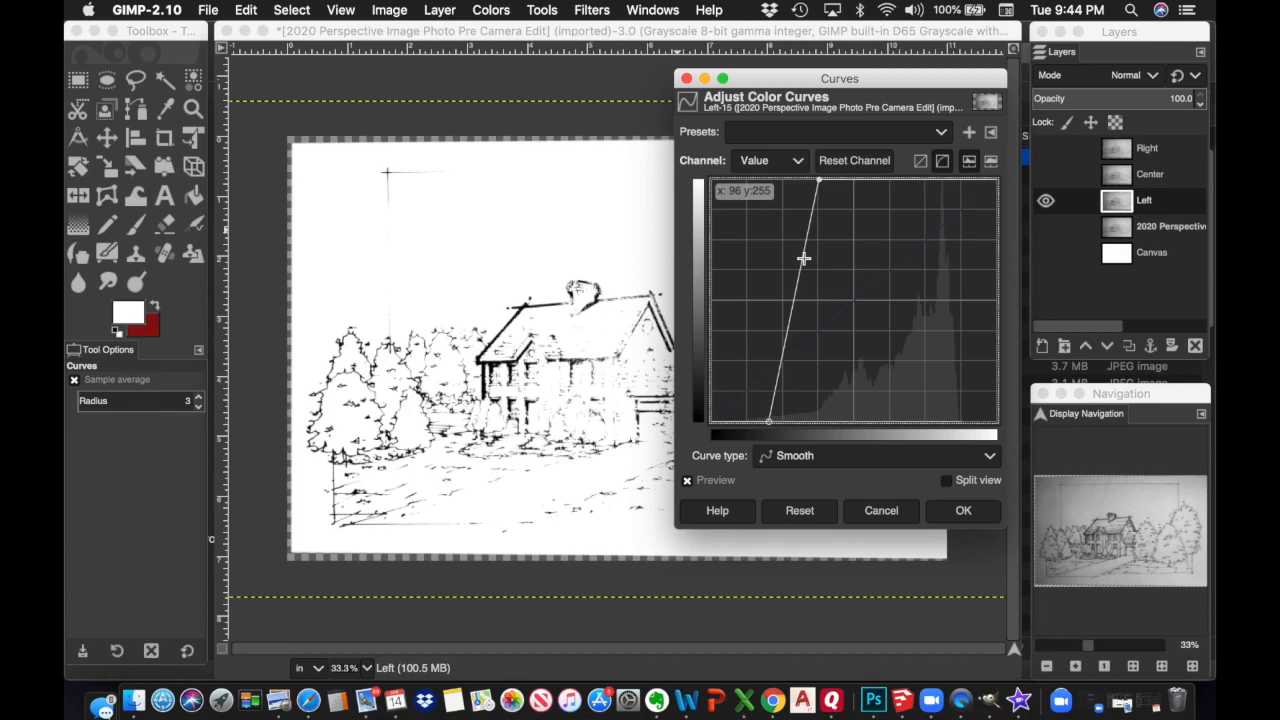
pyautogui.moveTo(769, 422); pyautogui.dragTo(798, 422)
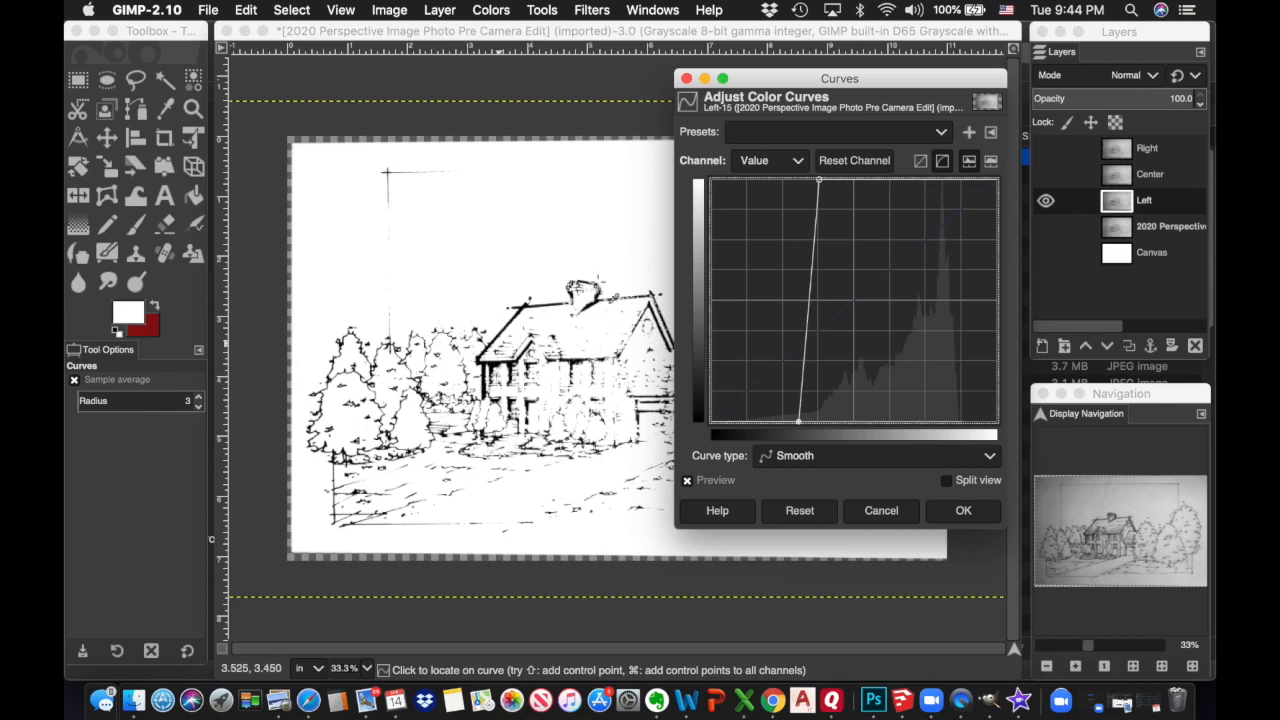
pyautogui.moveTo(820, 180)
pyautogui.mouseDown()
pyautogui.moveTo(854, 179)
pyautogui.moveTo(822, 180)
pyautogui.mouseUp()
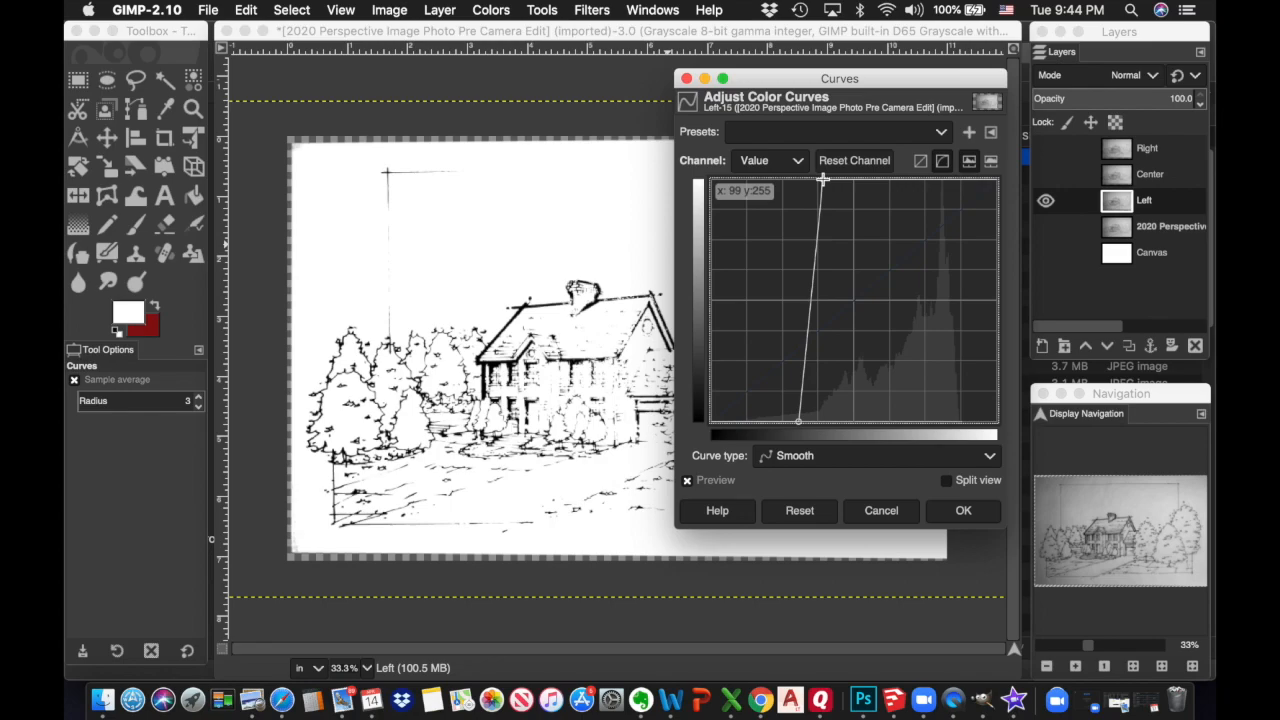
pyautogui.moveTo(798, 421); pyautogui.dragTo(816, 424)
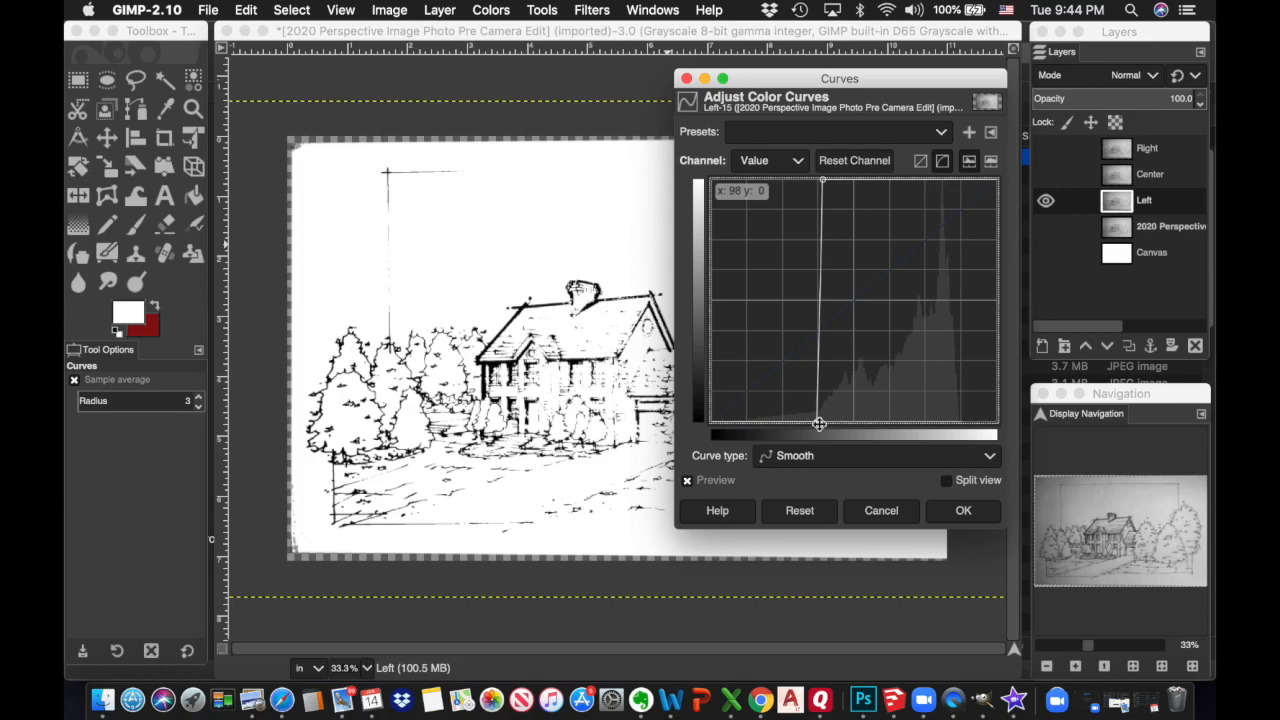
pyautogui.moveTo(816, 424)
pyautogui.mouseDown()
pyautogui.moveTo(829, 415)
pyautogui.moveTo(783, 420)
pyautogui.moveTo(816, 423)
pyautogui.mouseUp()
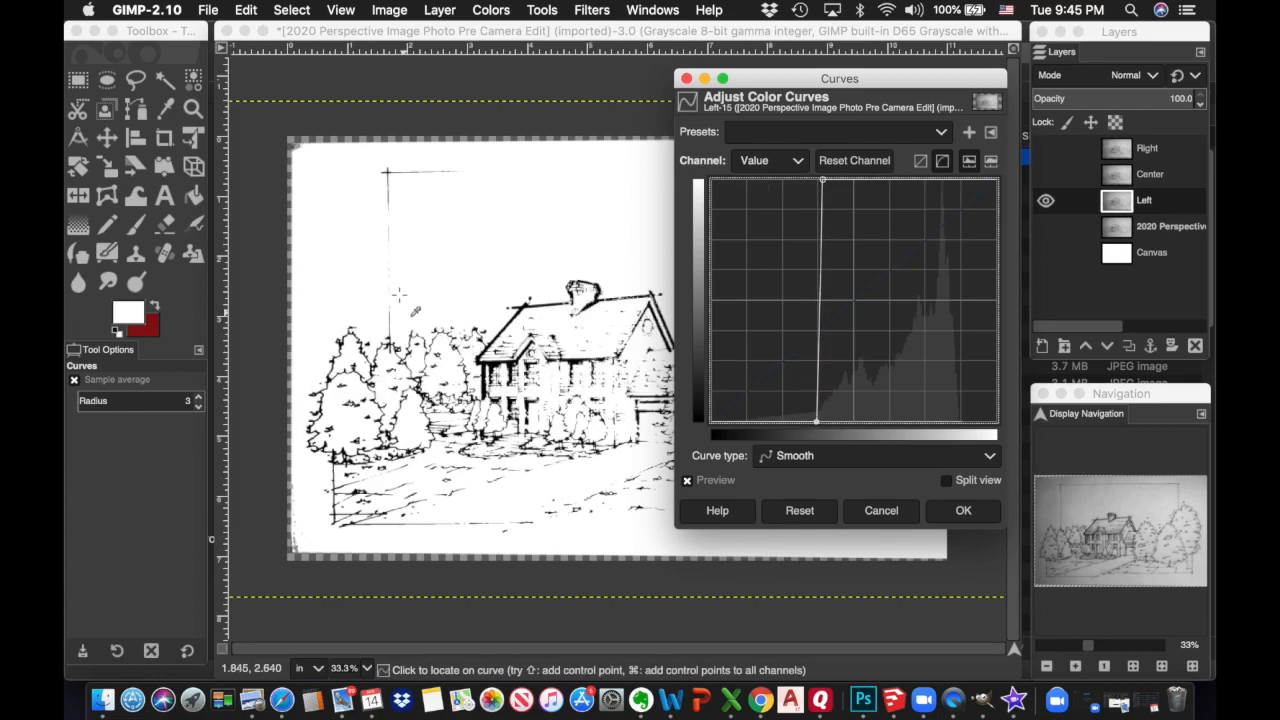
pyautogui.click(963, 511)
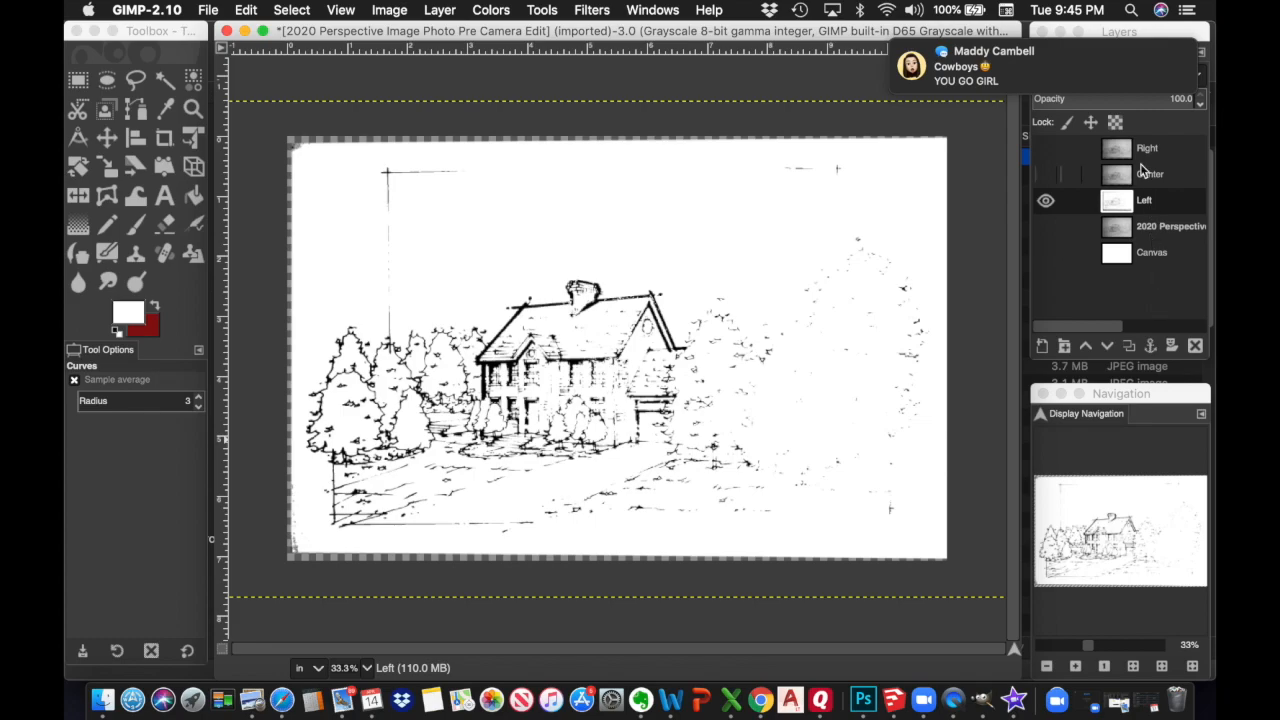
# Select the Center layer, hiding Left and showing Center
pyautogui.click(1150, 177)
pyautogui.click(1045, 202)
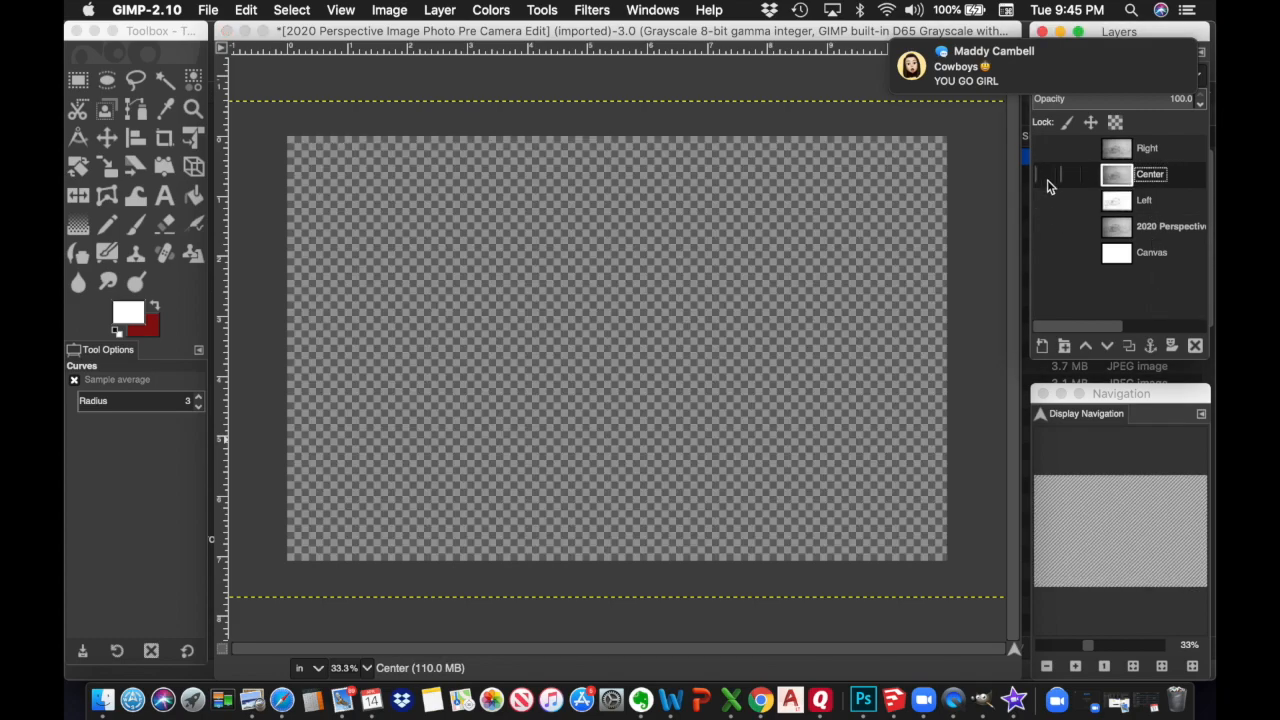
pyautogui.click(1045, 175)
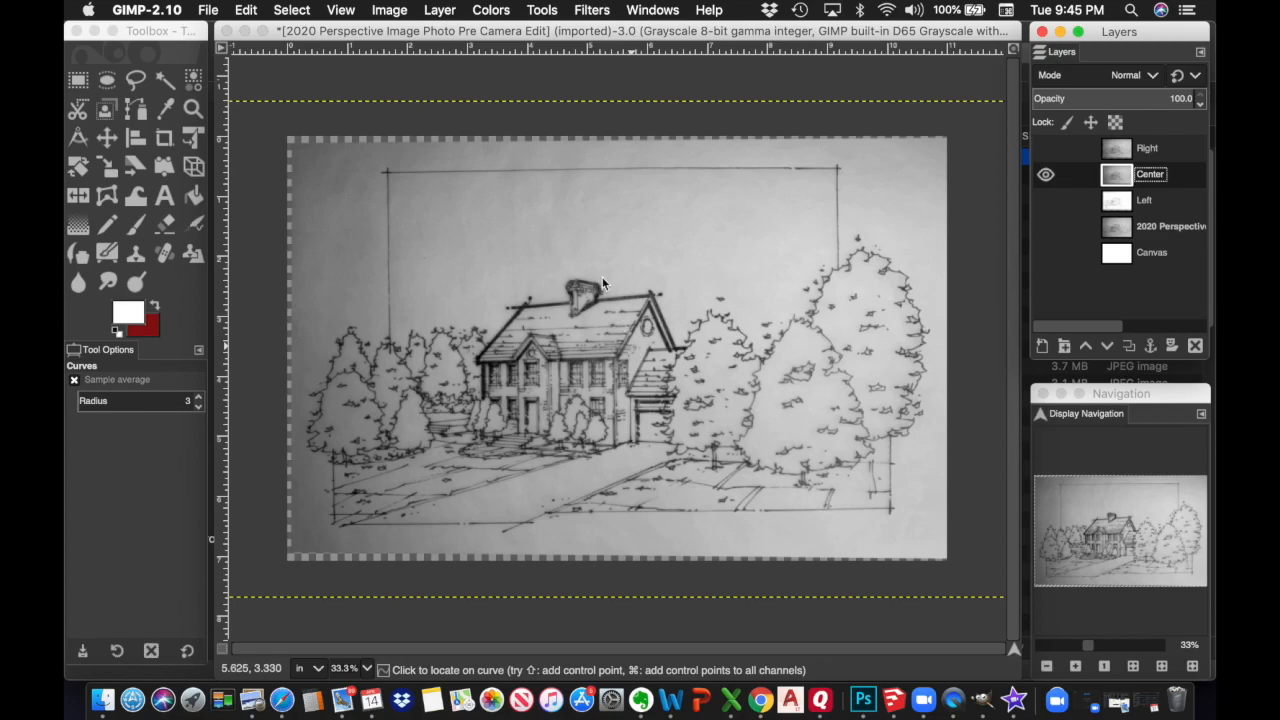
# Apply a steep Curves adjustment to the Center layer so its lines turn solid black
pyautogui.click(491, 10)
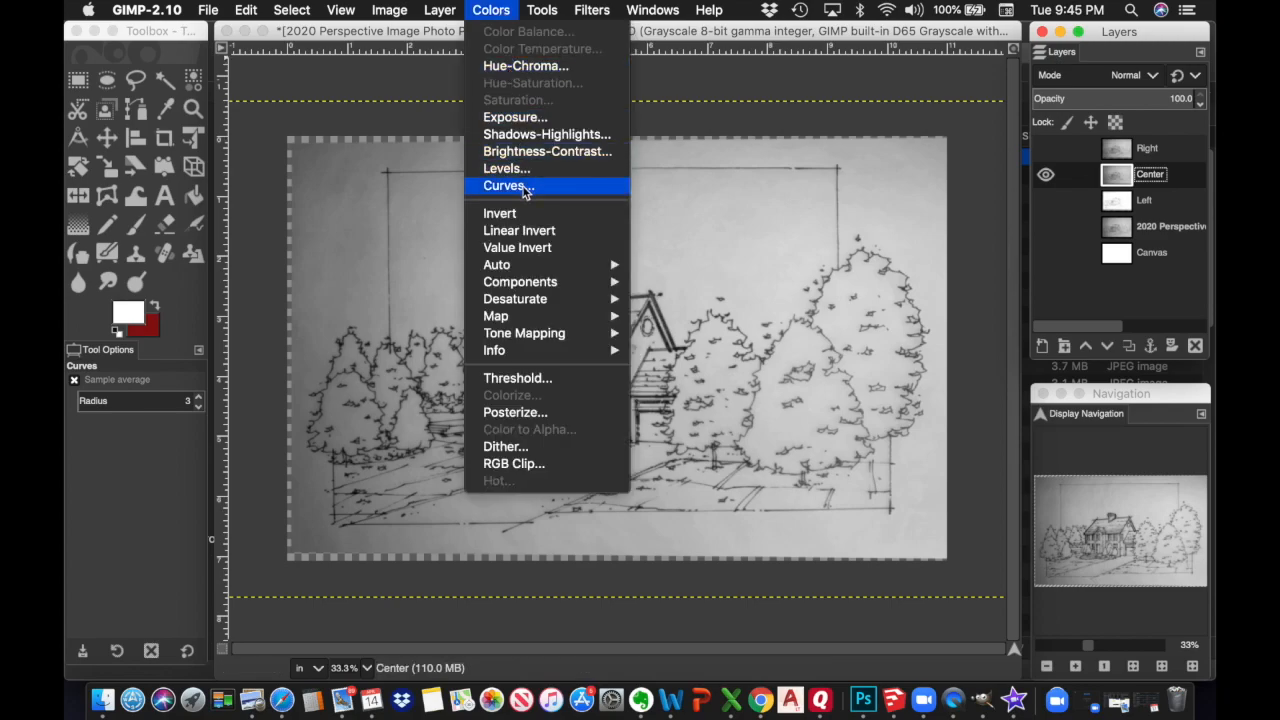
pyautogui.click(505, 186)
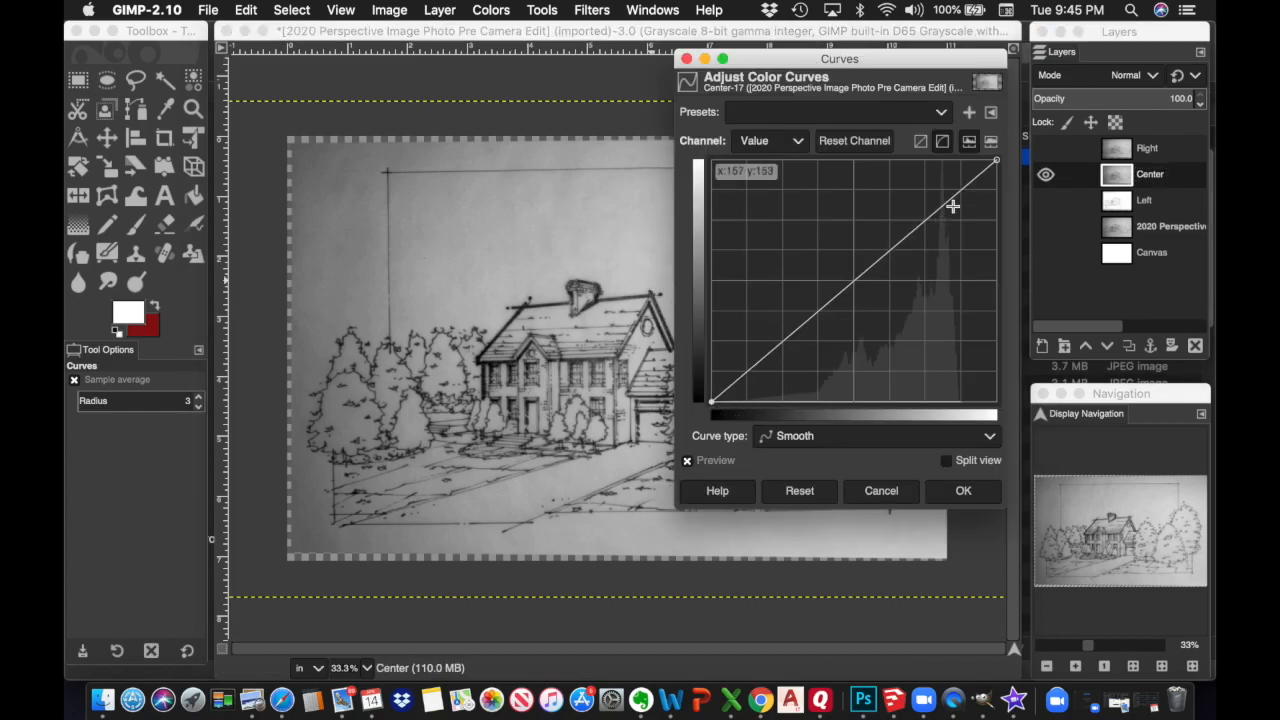
pyautogui.moveTo(997, 162); pyautogui.dragTo(851, 160)
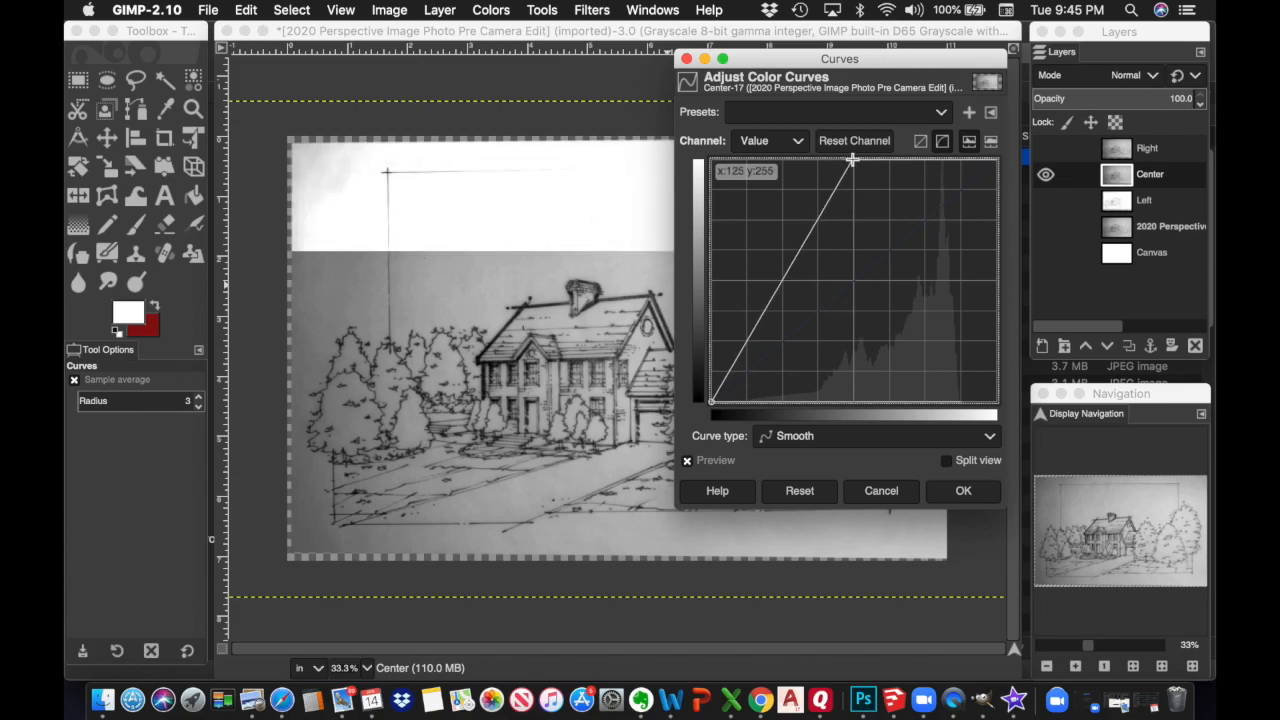
pyautogui.moveTo(851, 160)
pyautogui.mouseDown()
pyautogui.moveTo(840, 162)
pyautogui.moveTo(907, 160)
pyautogui.moveTo(856, 160)
pyautogui.mouseUp()
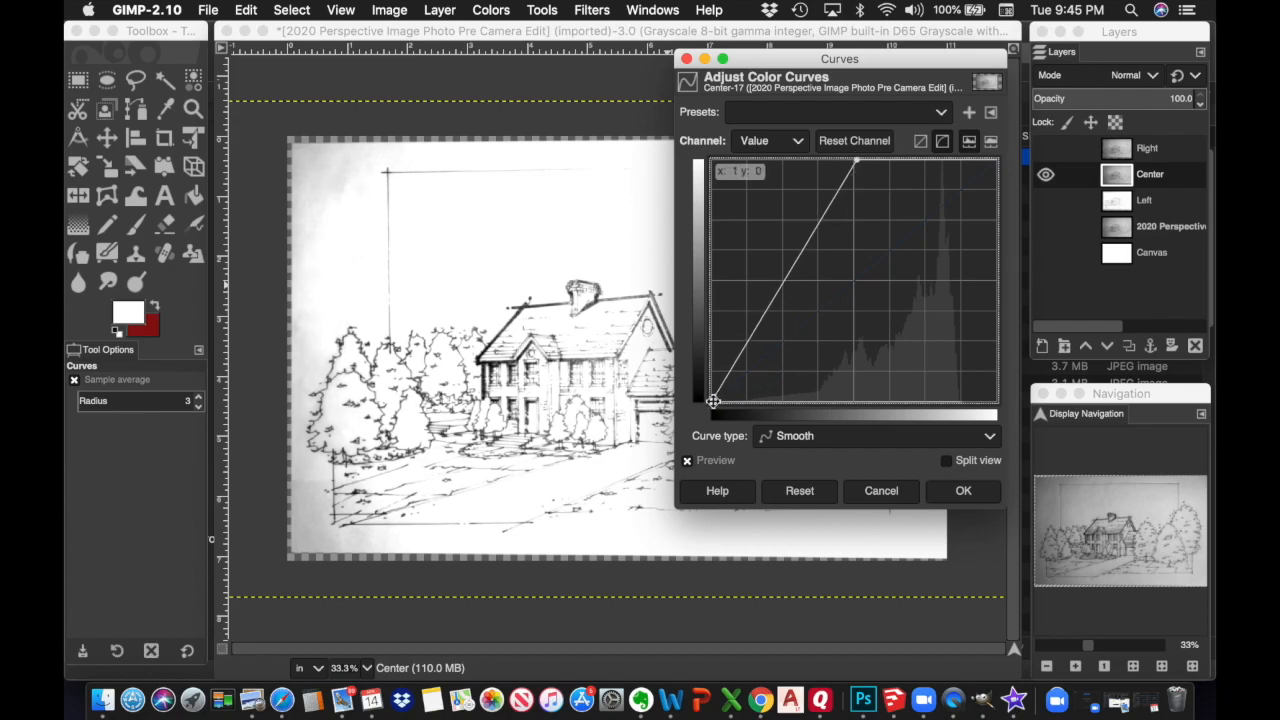
pyautogui.moveTo(713, 401); pyautogui.dragTo(852, 401)
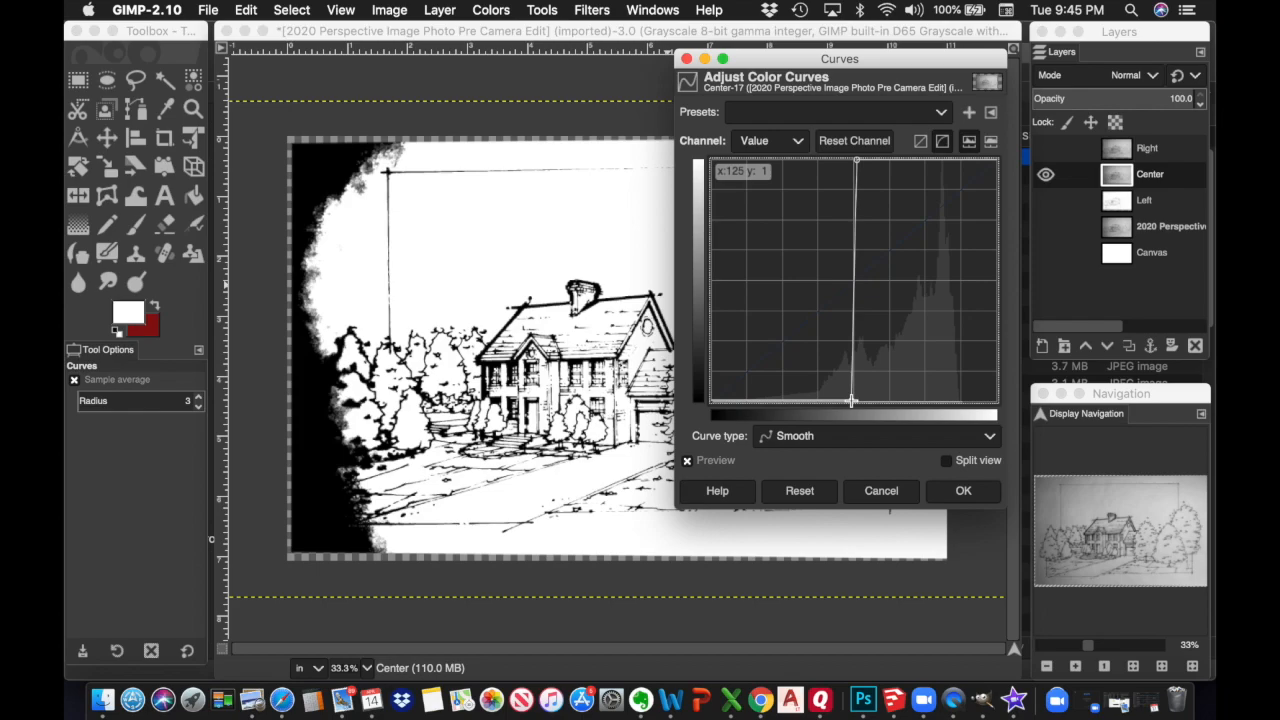
pyautogui.moveTo(876, 64); pyautogui.dragTo(1158, 118)
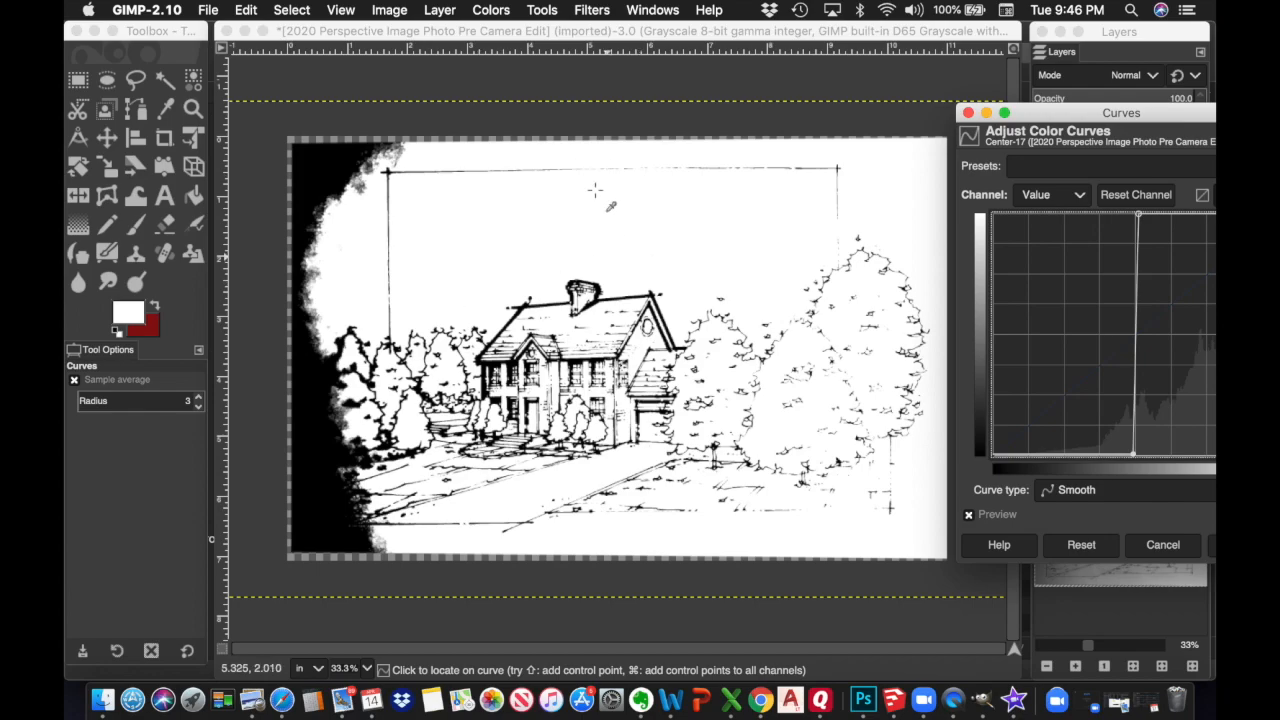
pyautogui.moveTo(1160, 115); pyautogui.dragTo(1045, 77)
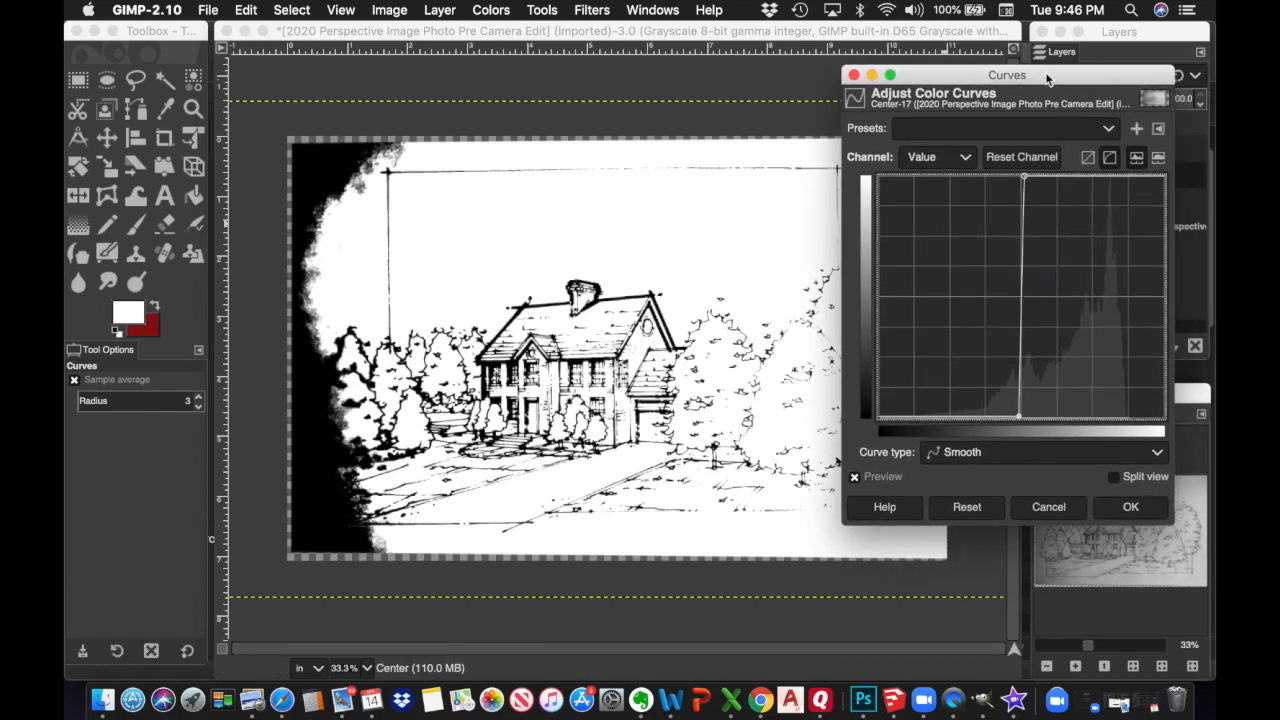
pyautogui.click(1145, 507)
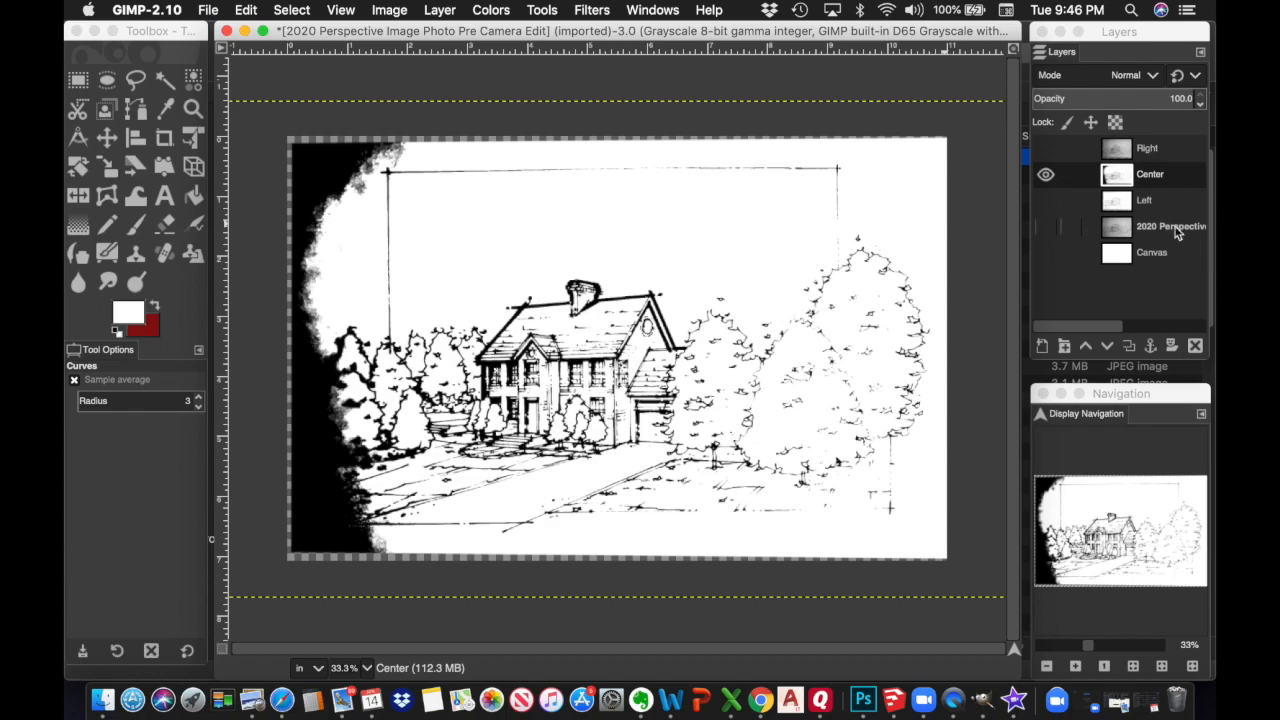
# Hide the Center layer, show the Right layer and make it active
pyautogui.click(1045, 176)
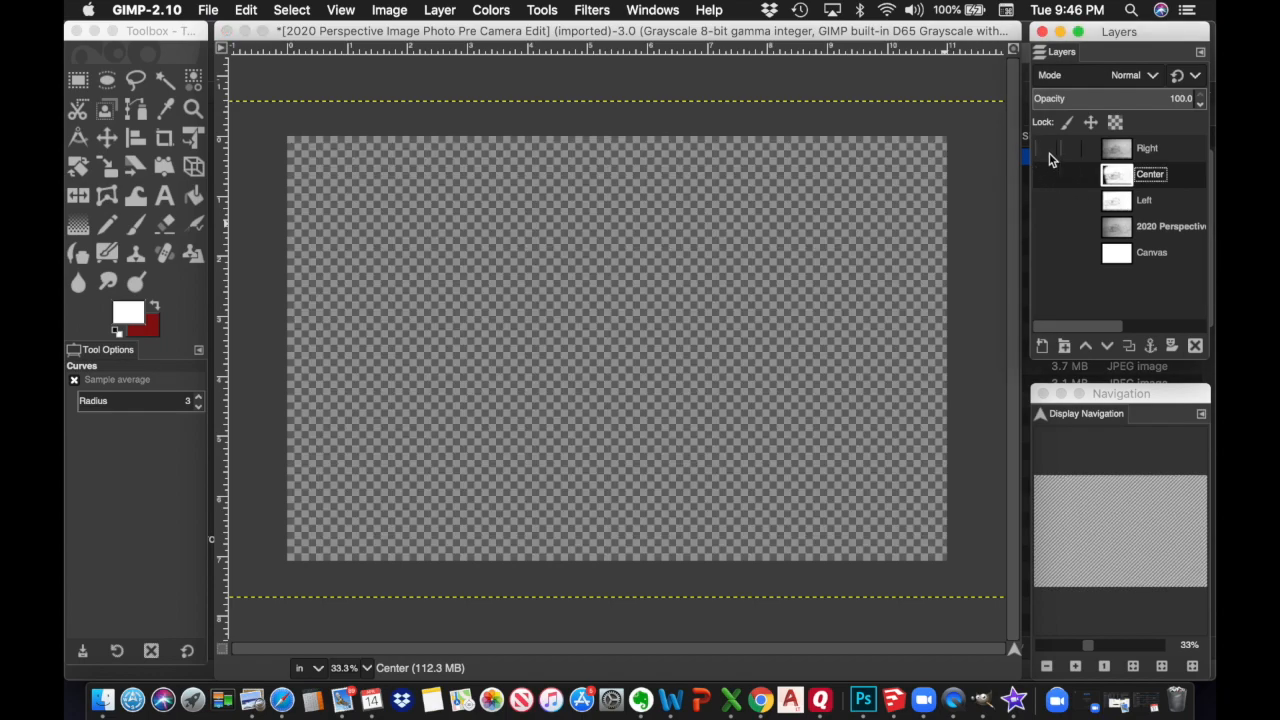
pyautogui.click(1045, 148)
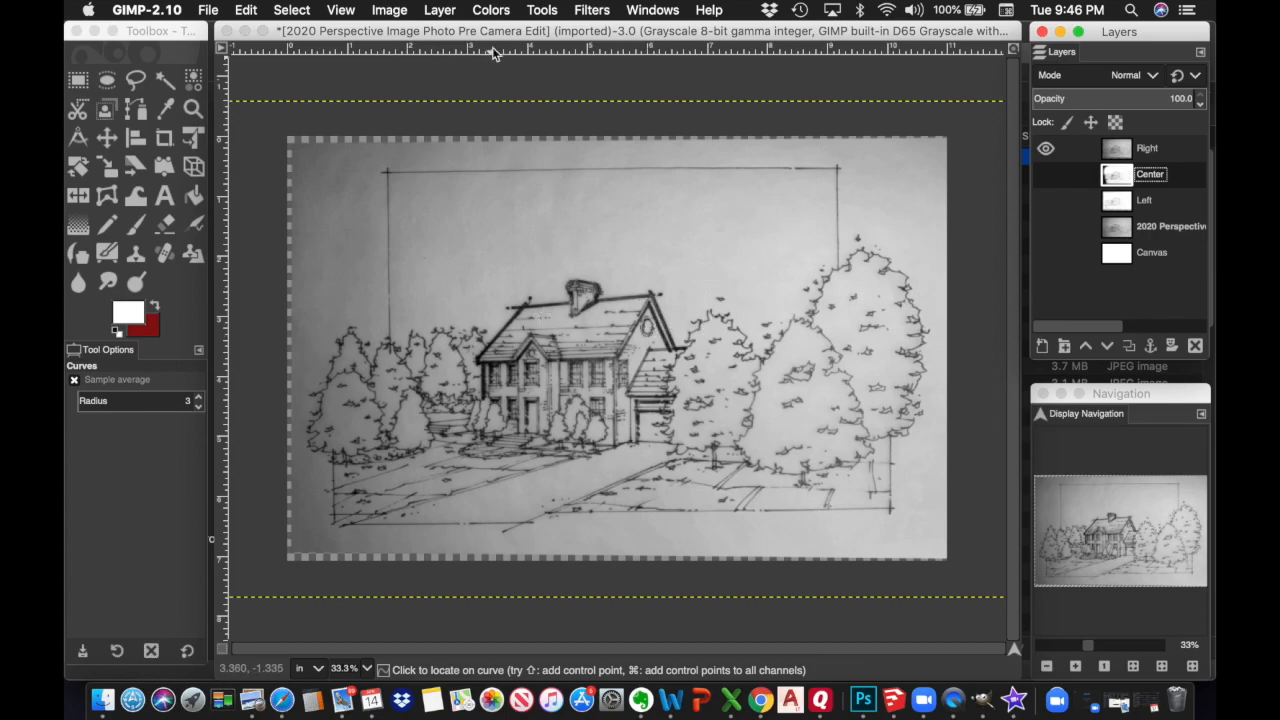
pyautogui.click(491, 10)
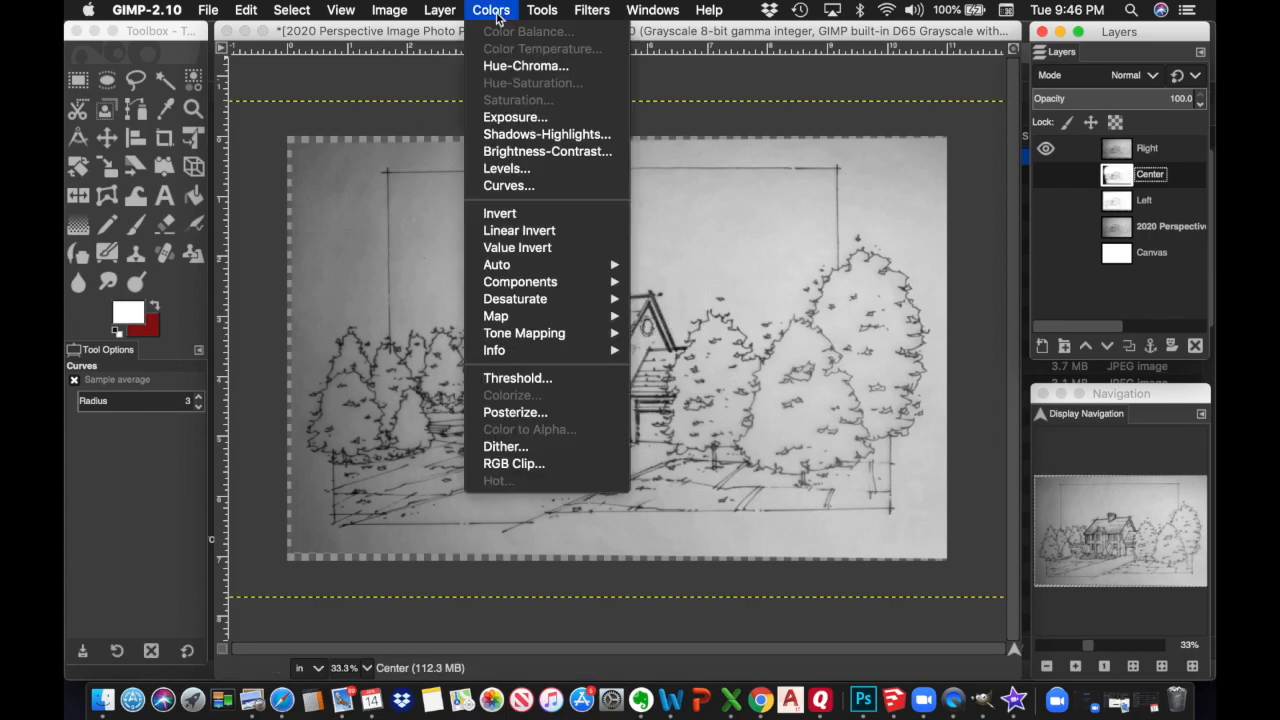
pyautogui.click(517, 187)
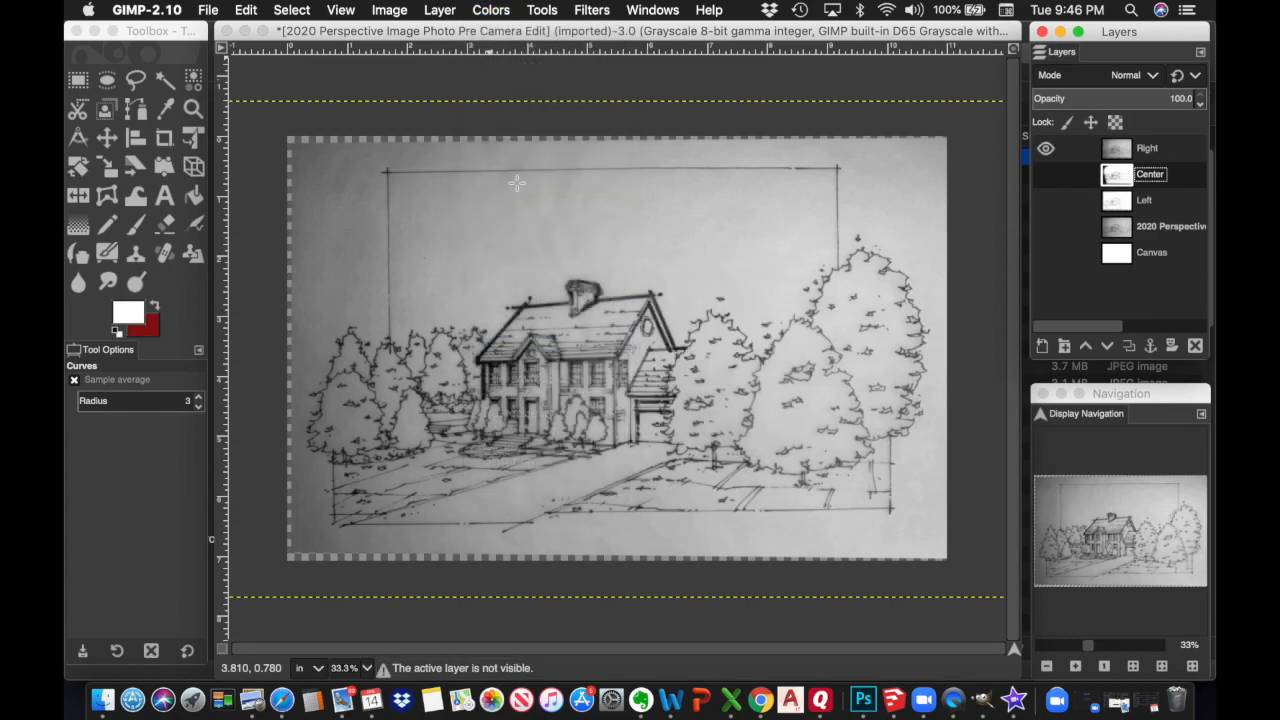
pyautogui.click(1178, 150)
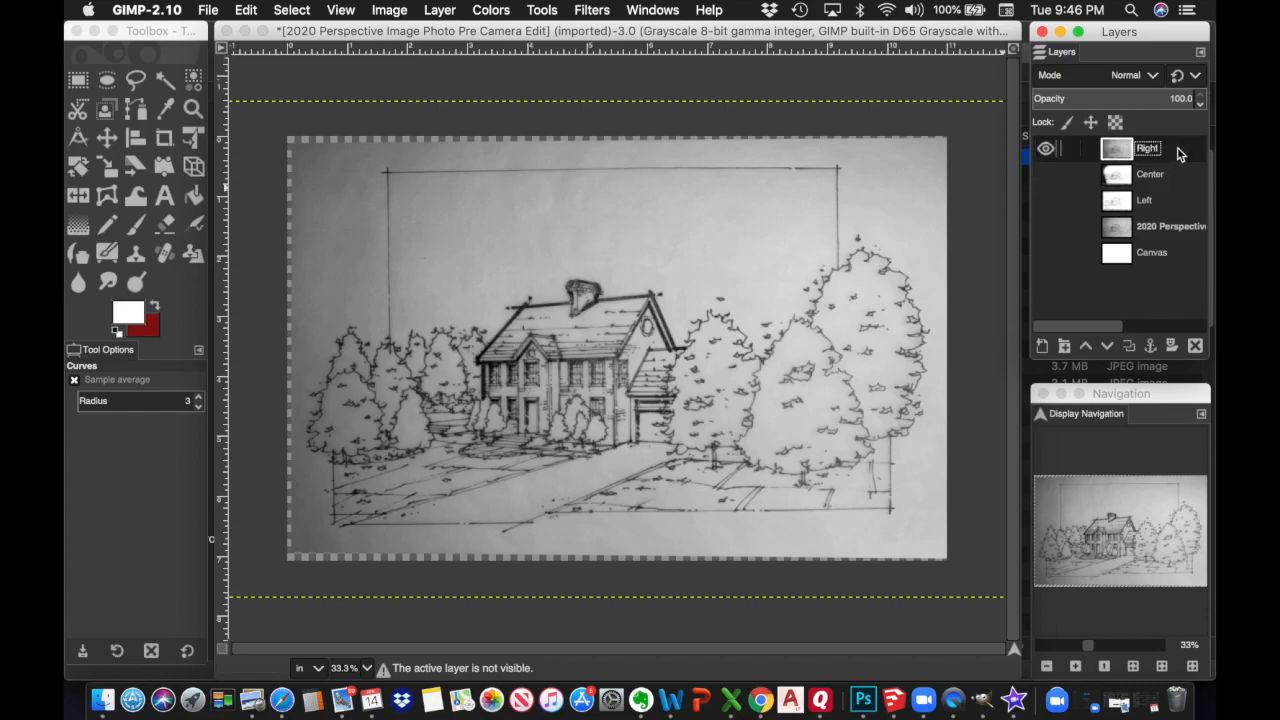
# Apply a steep Curves adjustment to the Right layer, black point near 155
pyautogui.click(500, 10)
pyautogui.click(509, 186)
pyautogui.moveTo(990, 58); pyautogui.dragTo(373, 93)
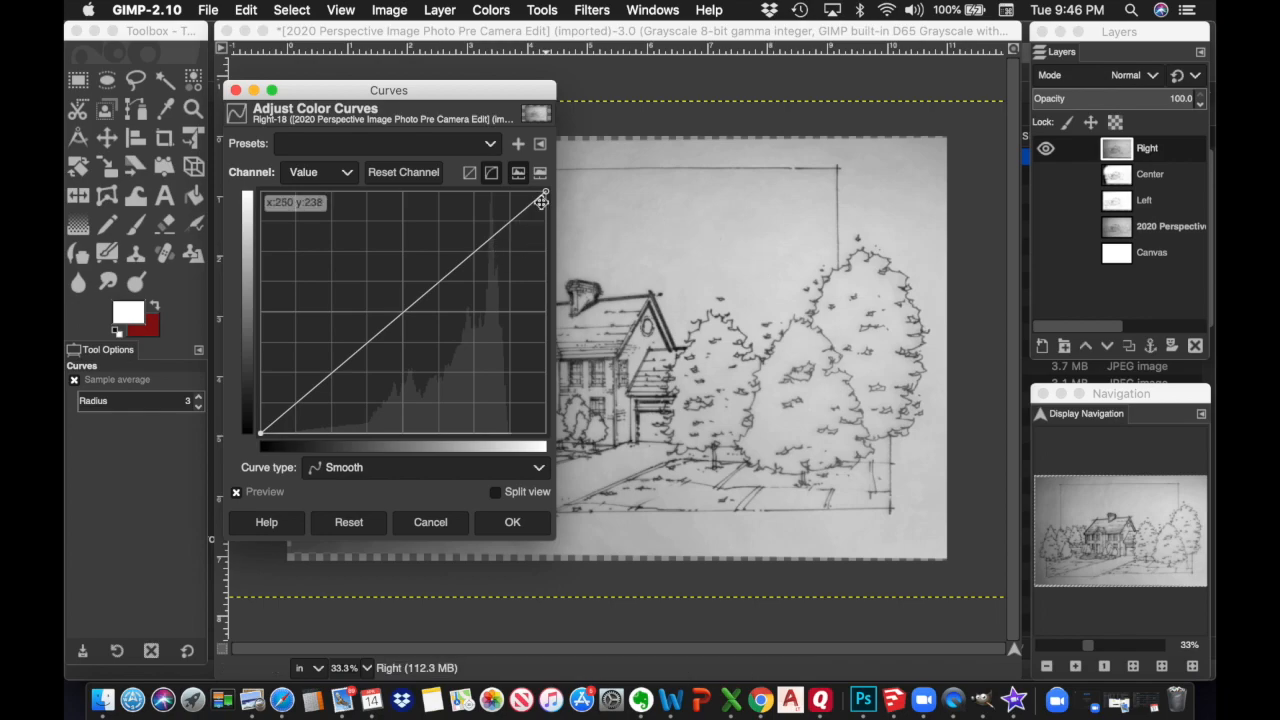
pyautogui.moveTo(548, 191); pyautogui.dragTo(441, 190)
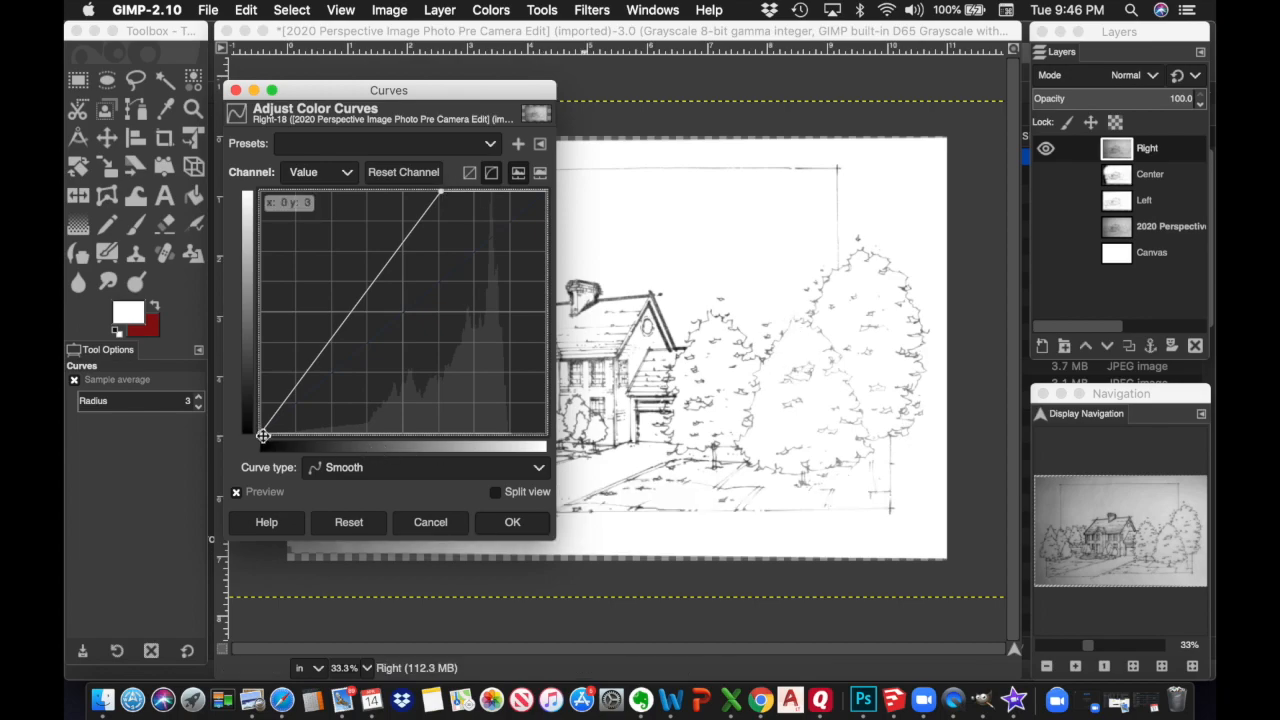
pyautogui.moveTo(260, 434); pyautogui.dragTo(434, 432)
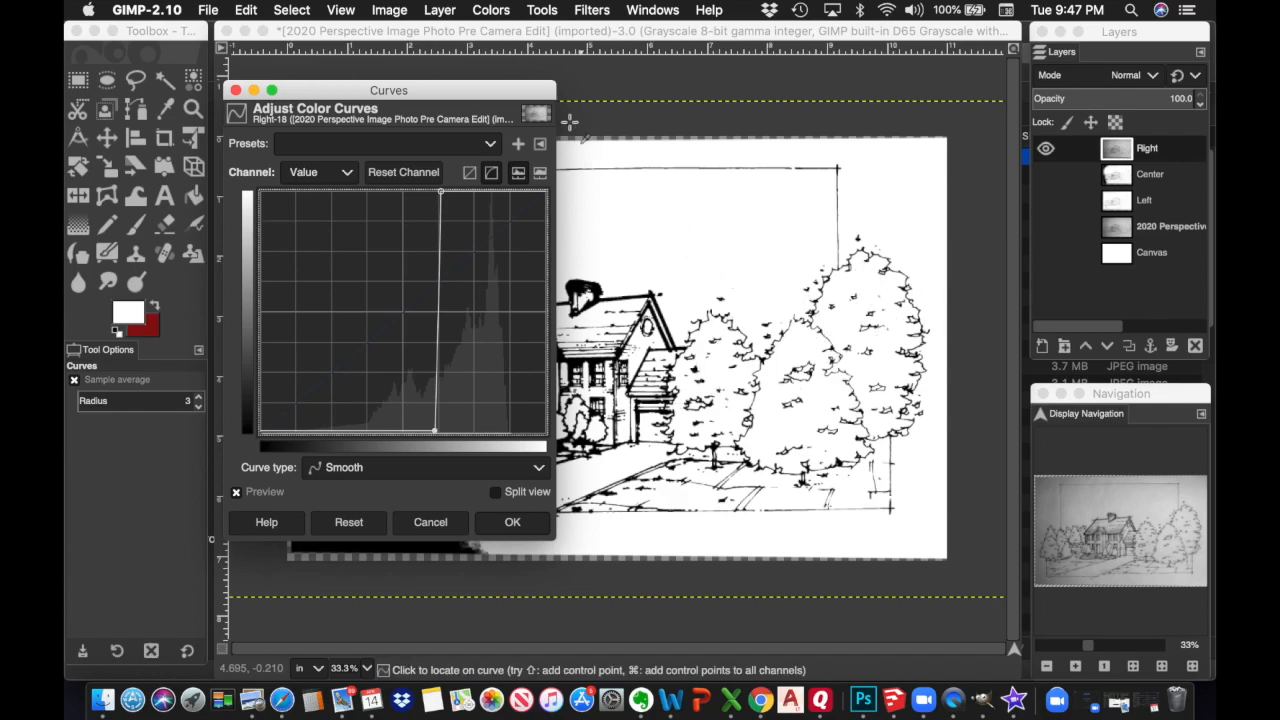
pyautogui.moveTo(535, 96); pyautogui.dragTo(564, 86)
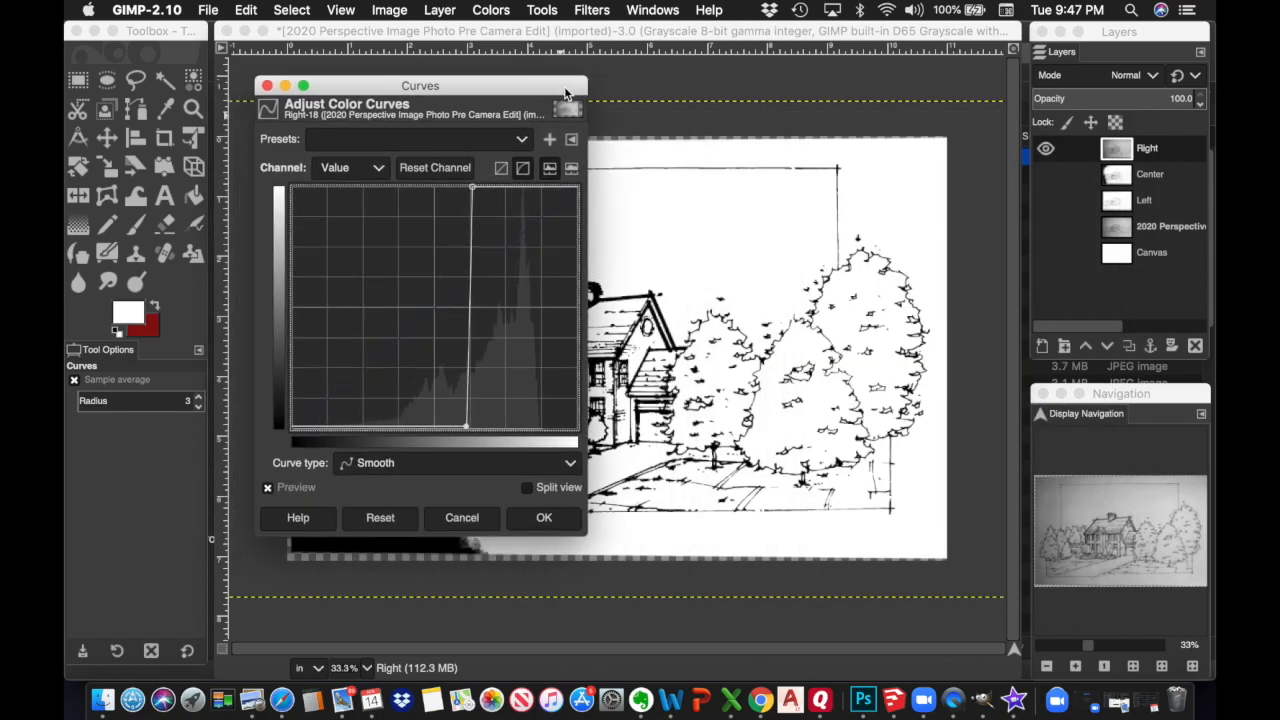
pyautogui.click(544, 518)
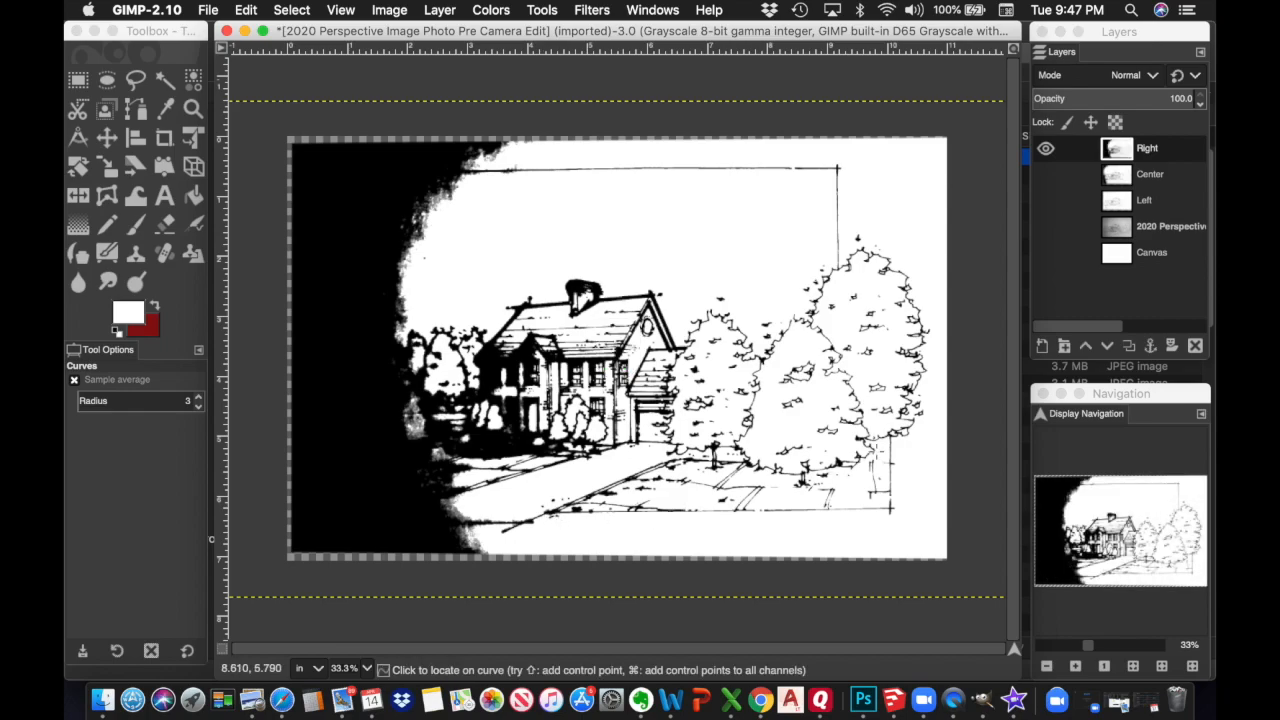
# Show the Center layer again and test Right's opacity down to about 10, then back to 100
pyautogui.click(1046, 177)
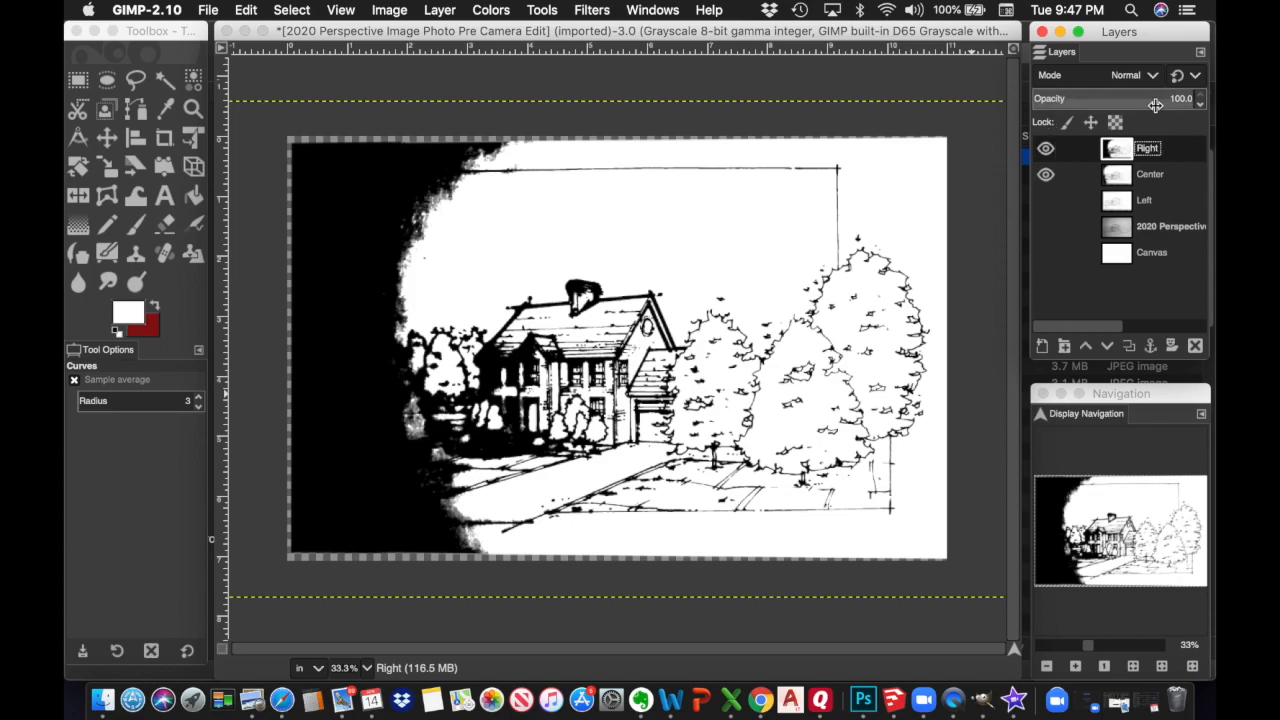
pyautogui.click(1201, 103)
pyautogui.click(1201, 103)
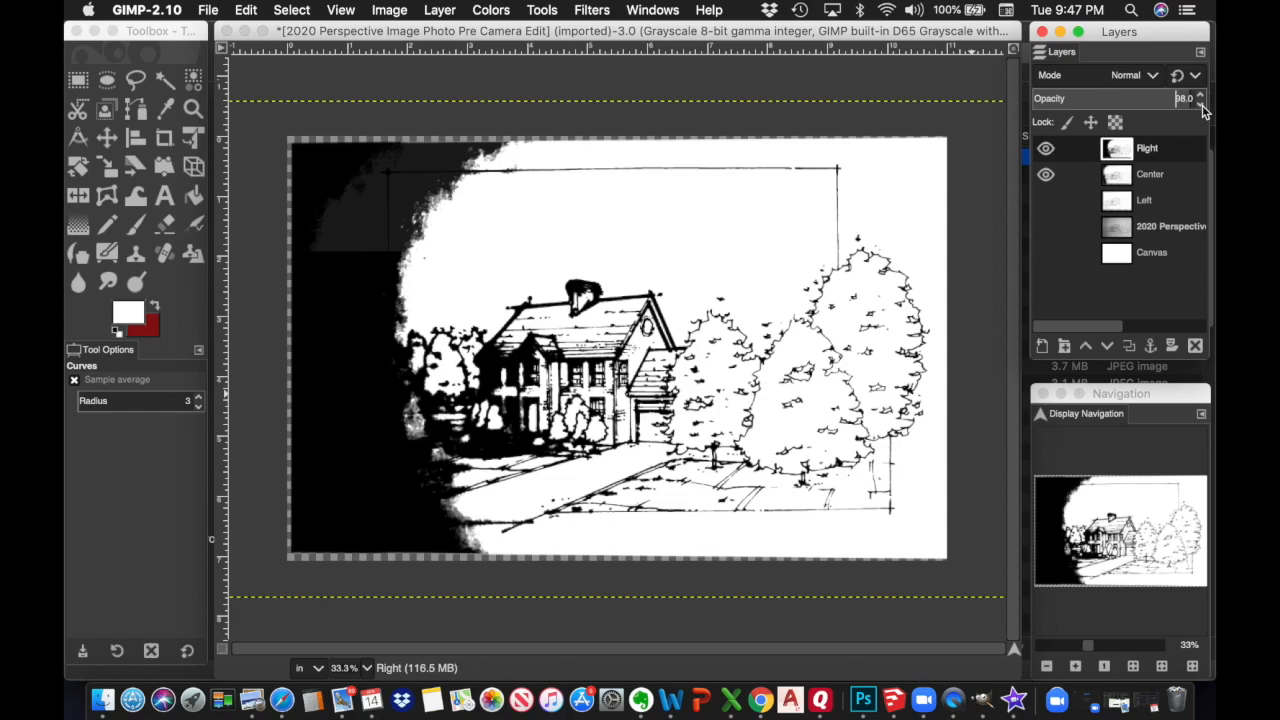
pyautogui.moveTo(1201, 104); pyautogui.dragTo(1201, 104)
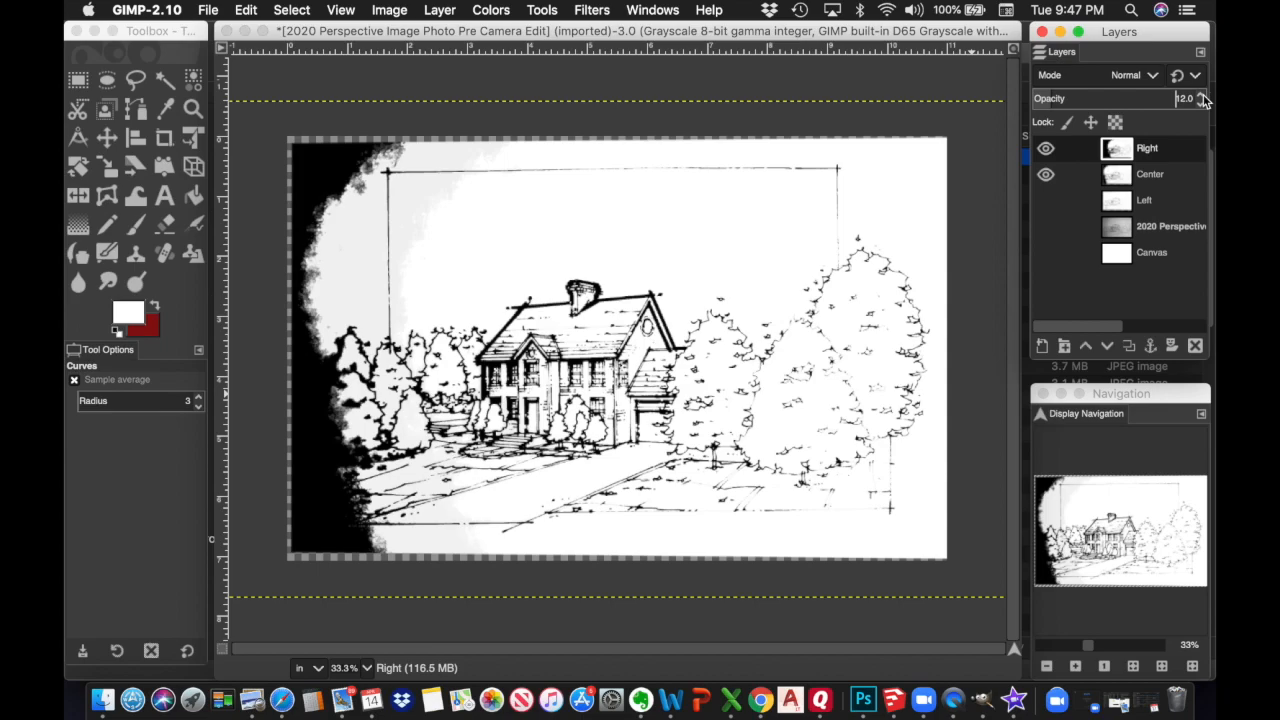
pyautogui.click(1204, 98)
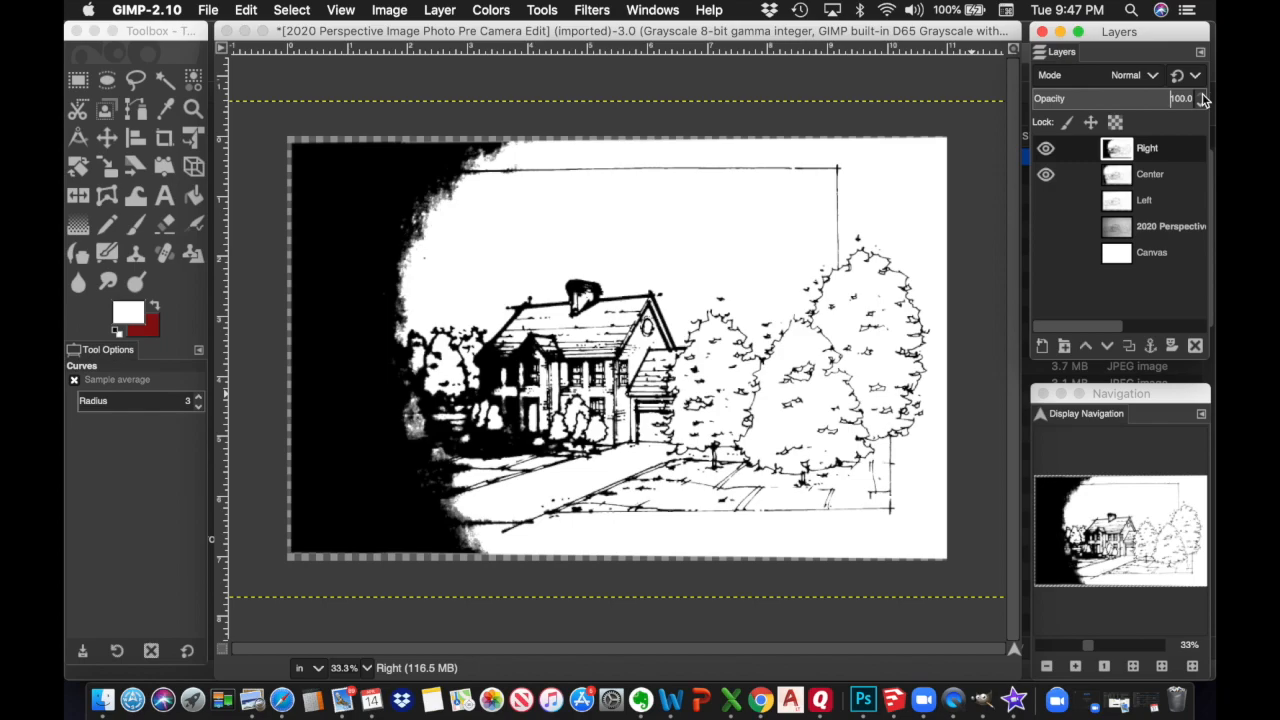
# Zoom in to inspect the house's line detail, then zoom back out to the whole image
pyautogui.click(1076, 667)
pyautogui.click(1076, 667)
pyautogui.click(1076, 667)
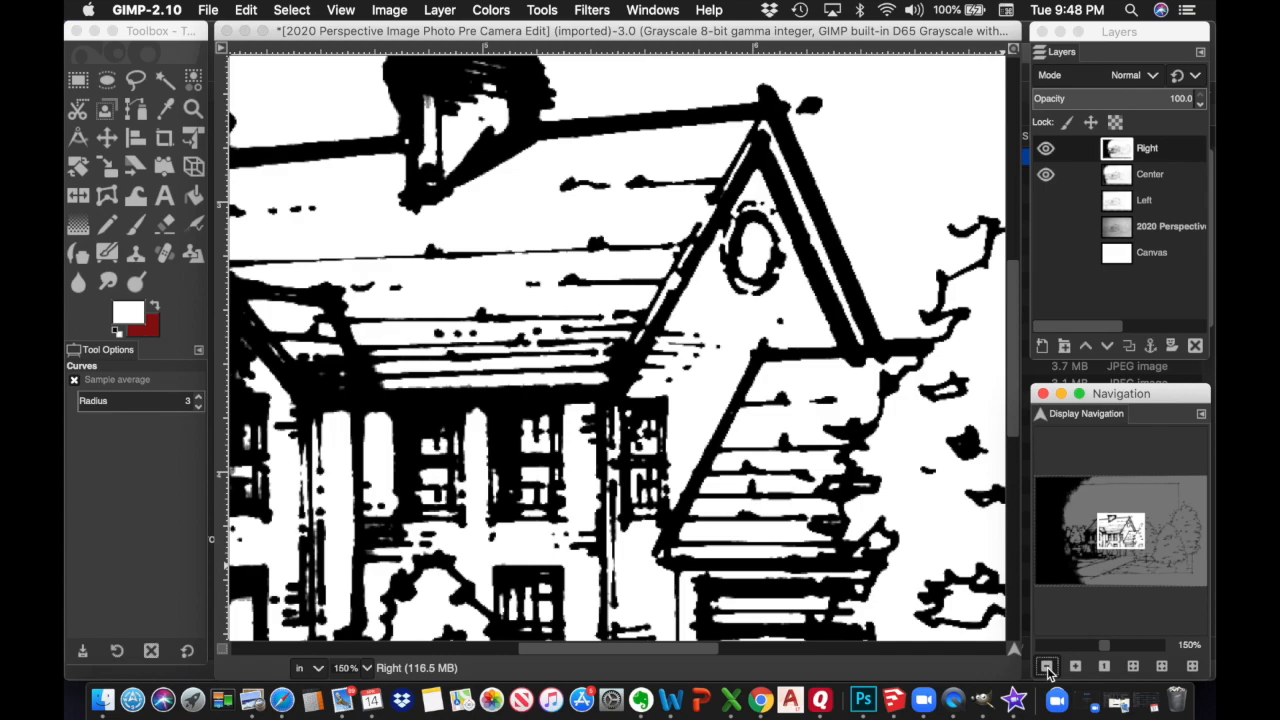
pyautogui.click(1047, 668)
pyautogui.click(1047, 668)
pyautogui.click(1047, 668)
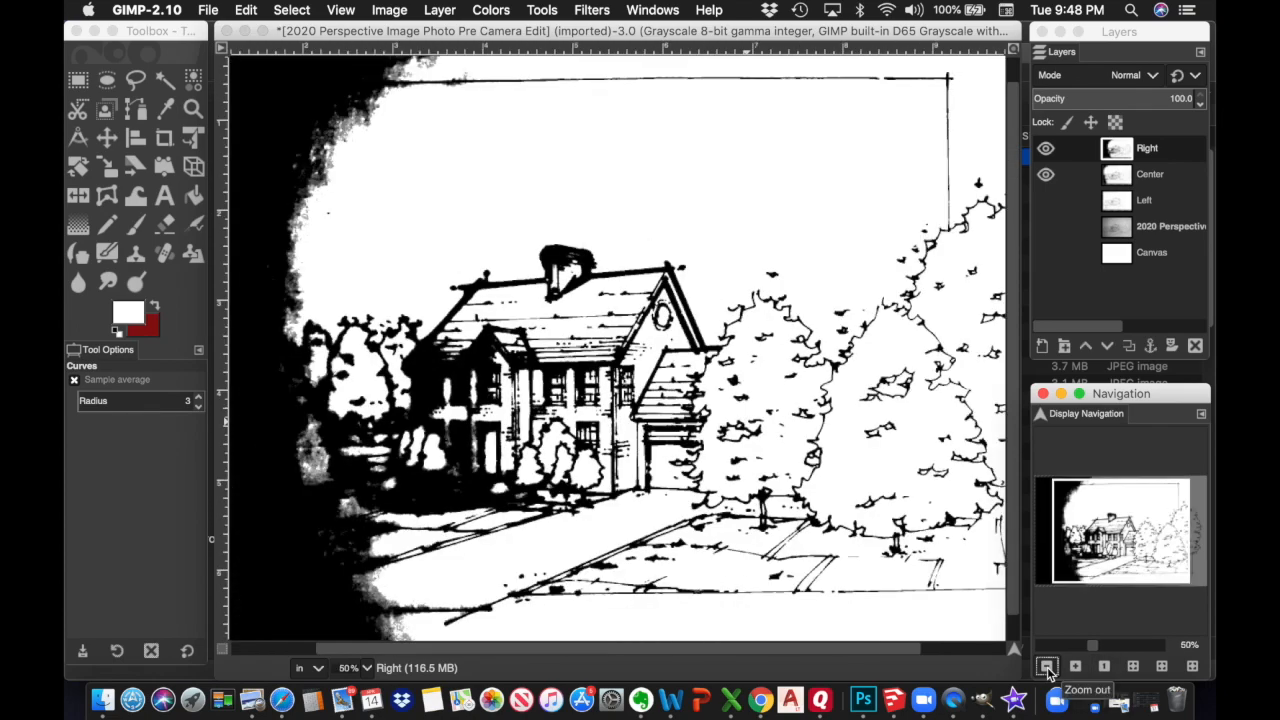
pyautogui.click(1047, 668)
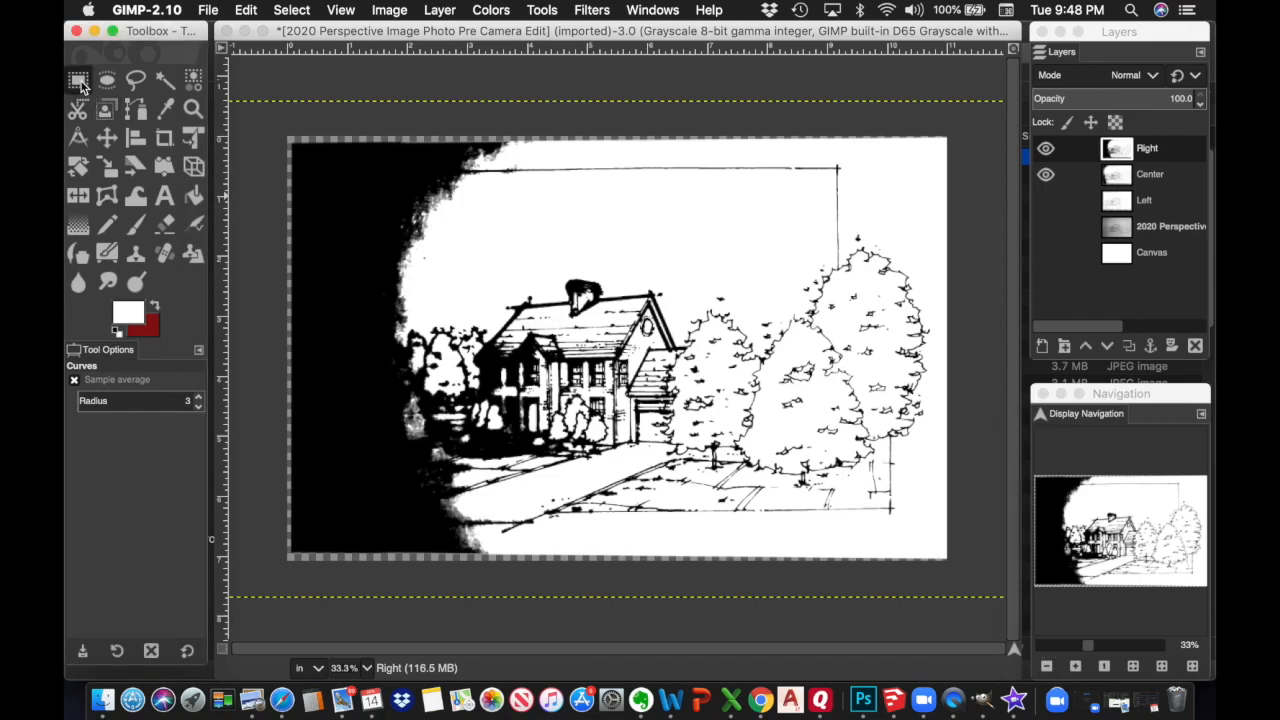
# Rectangle-select the drawing's left portion and clear it from the Right layer
pyautogui.click(79, 83)
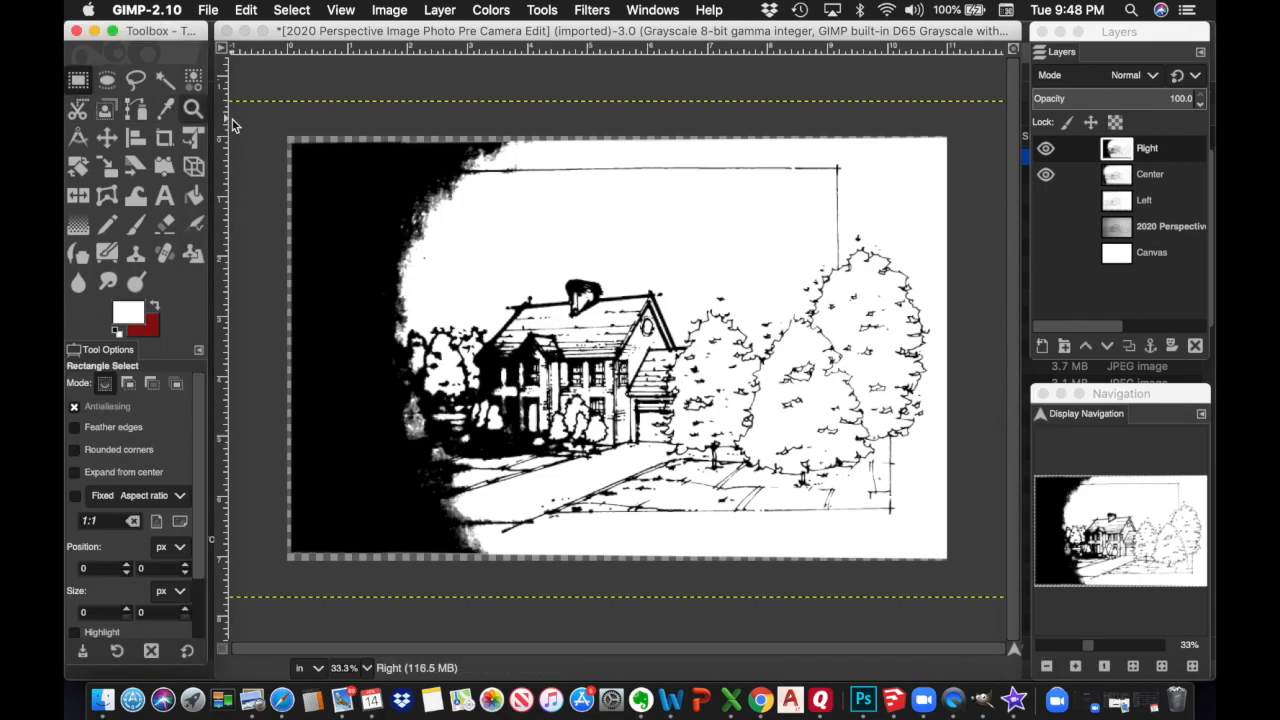
pyautogui.moveTo(274, 127); pyautogui.dragTo(687, 574)
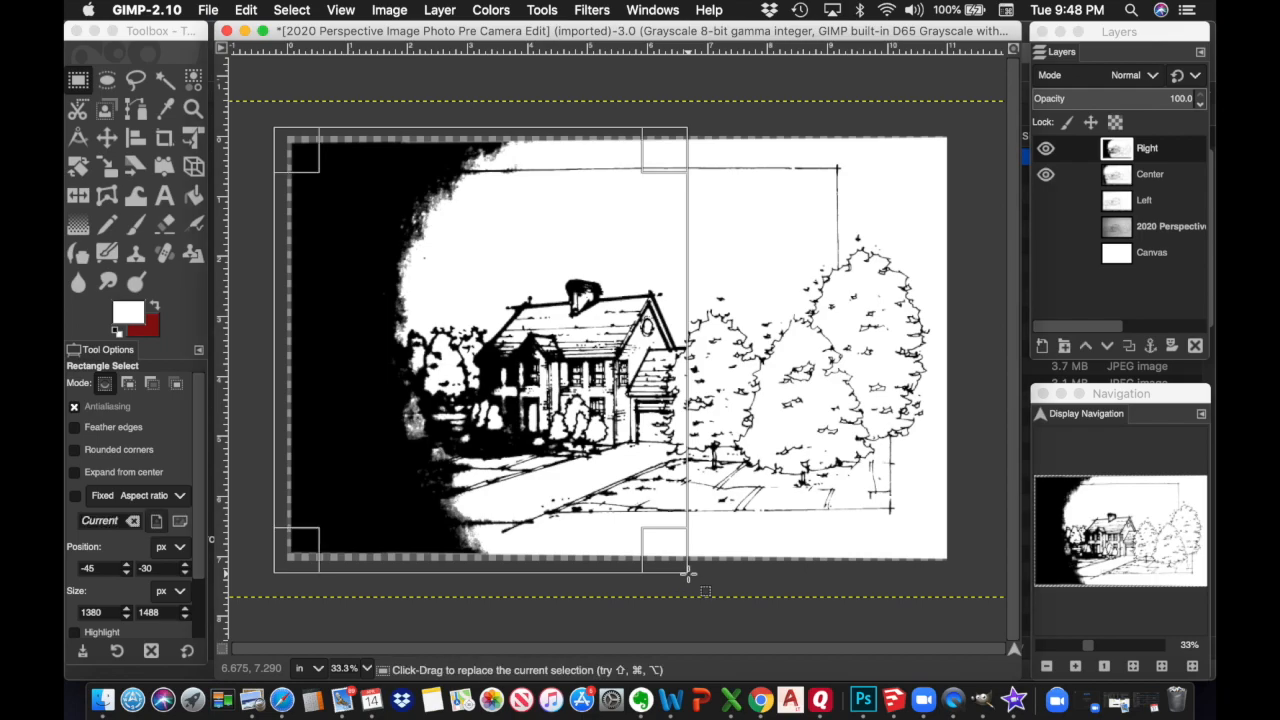
pyautogui.click(1168, 152)
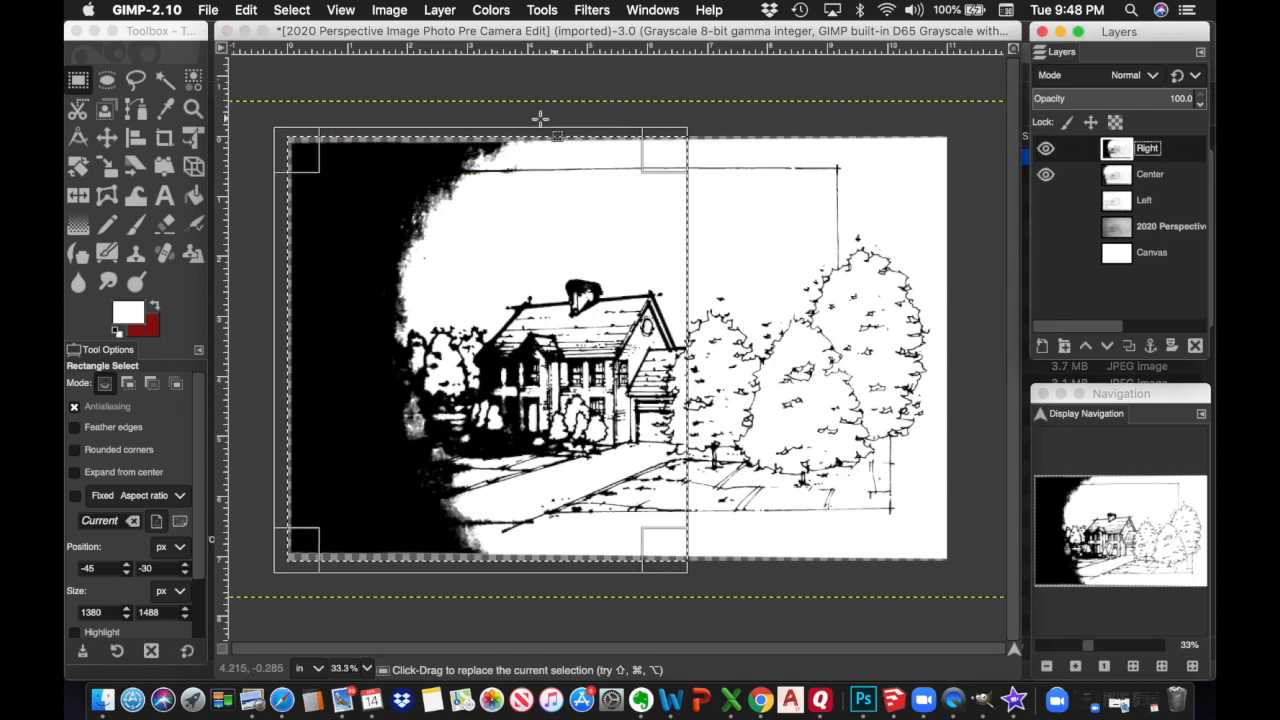
pyautogui.click(244, 11)
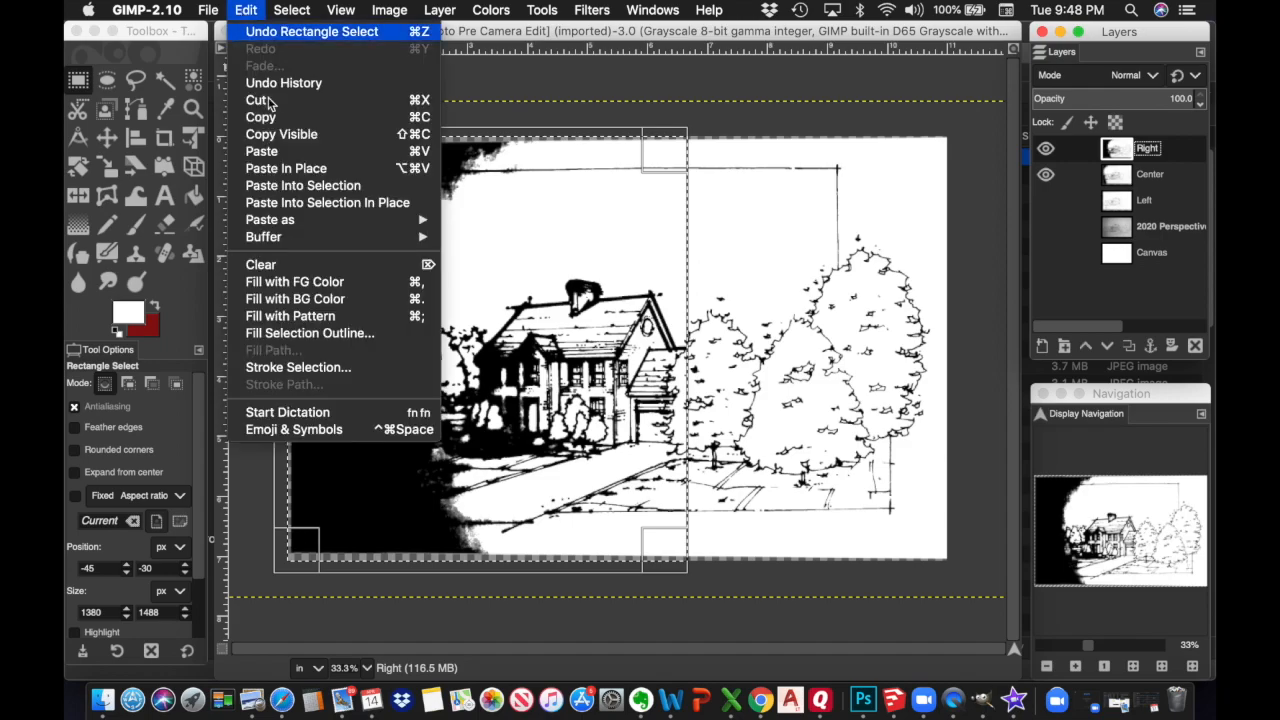
pyautogui.click(278, 265)
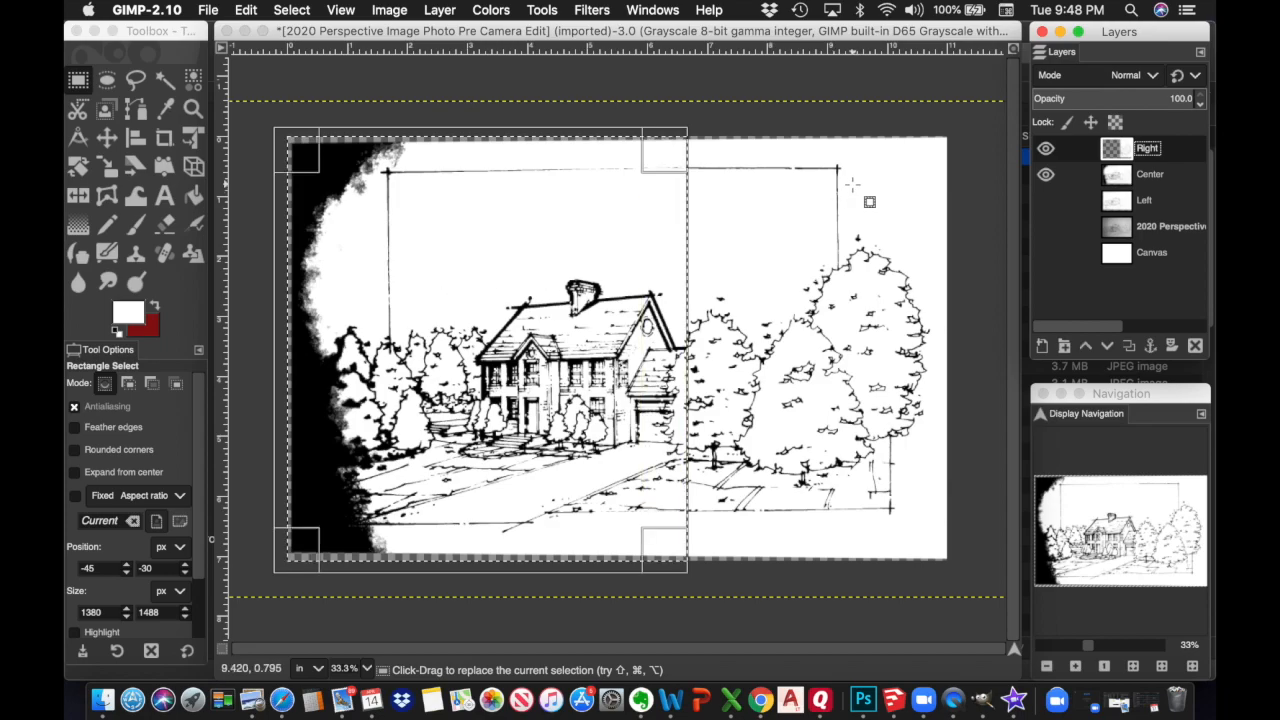
# Check the cleared area against Center, drop the selection, and make Center the active layer
pyautogui.click(1046, 176)
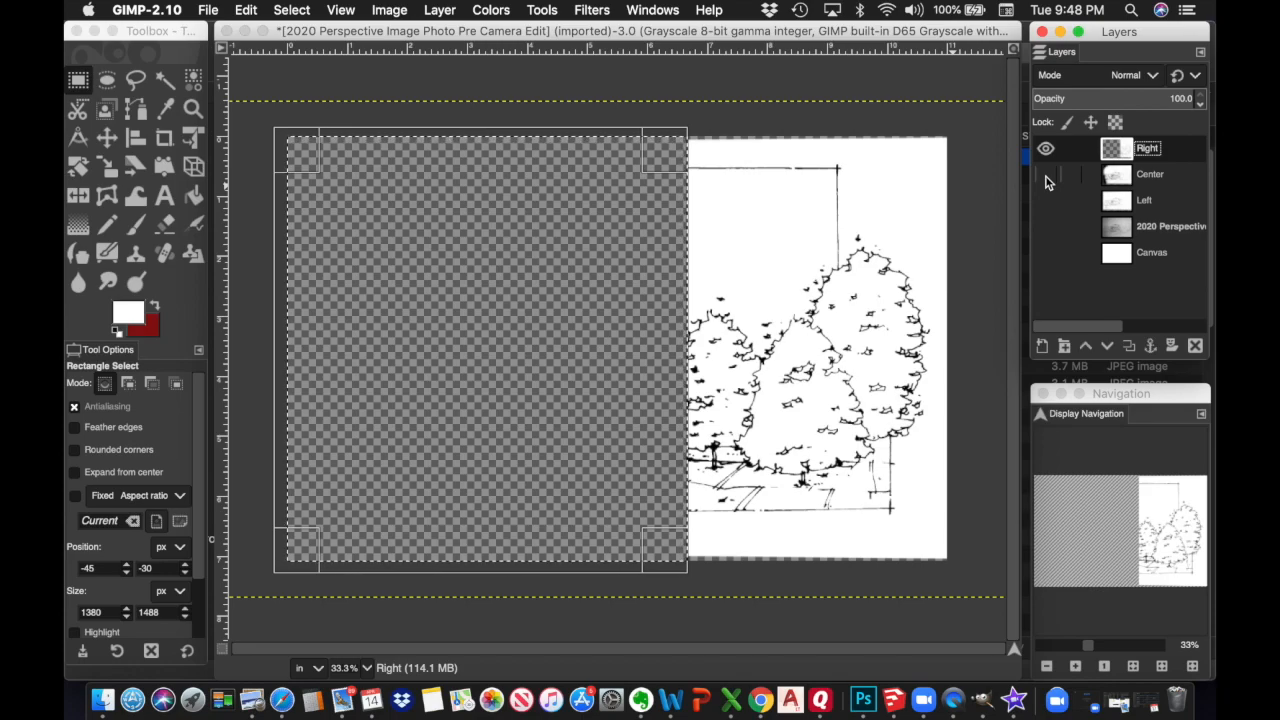
pyautogui.click(1046, 176)
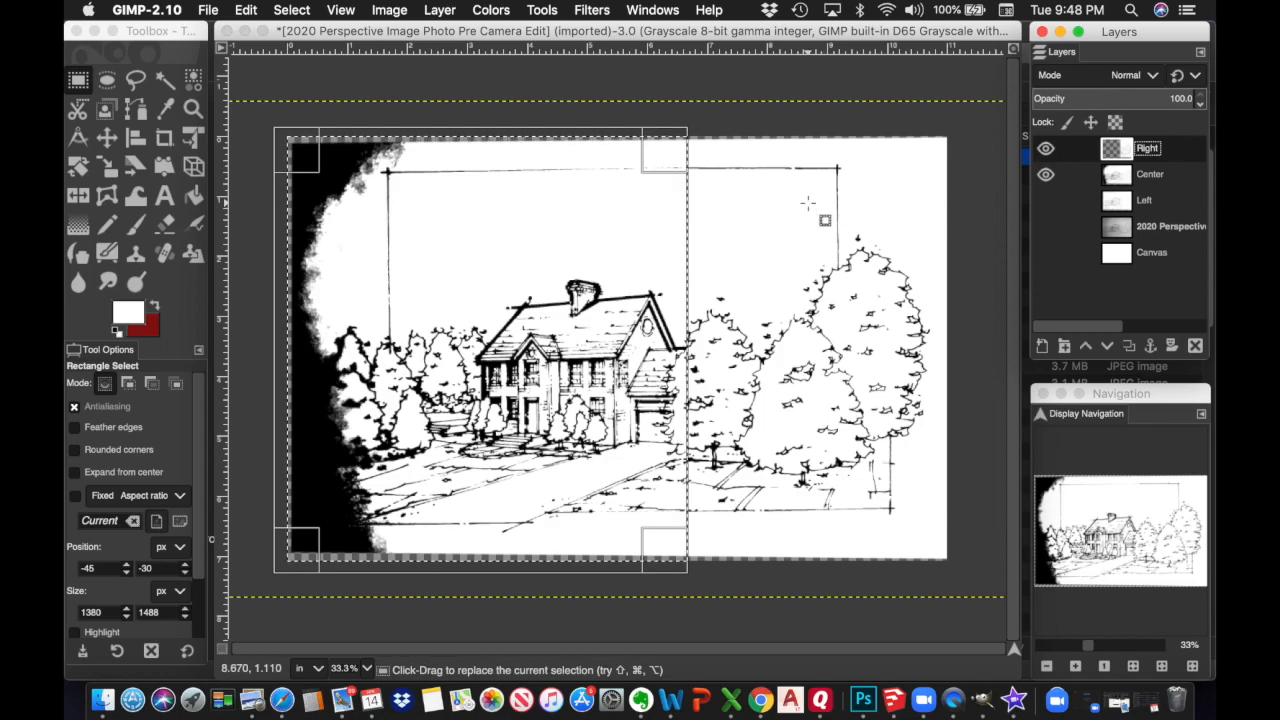
pyautogui.click(300, 12)
pyautogui.click(297, 47)
pyautogui.click(638, 155)
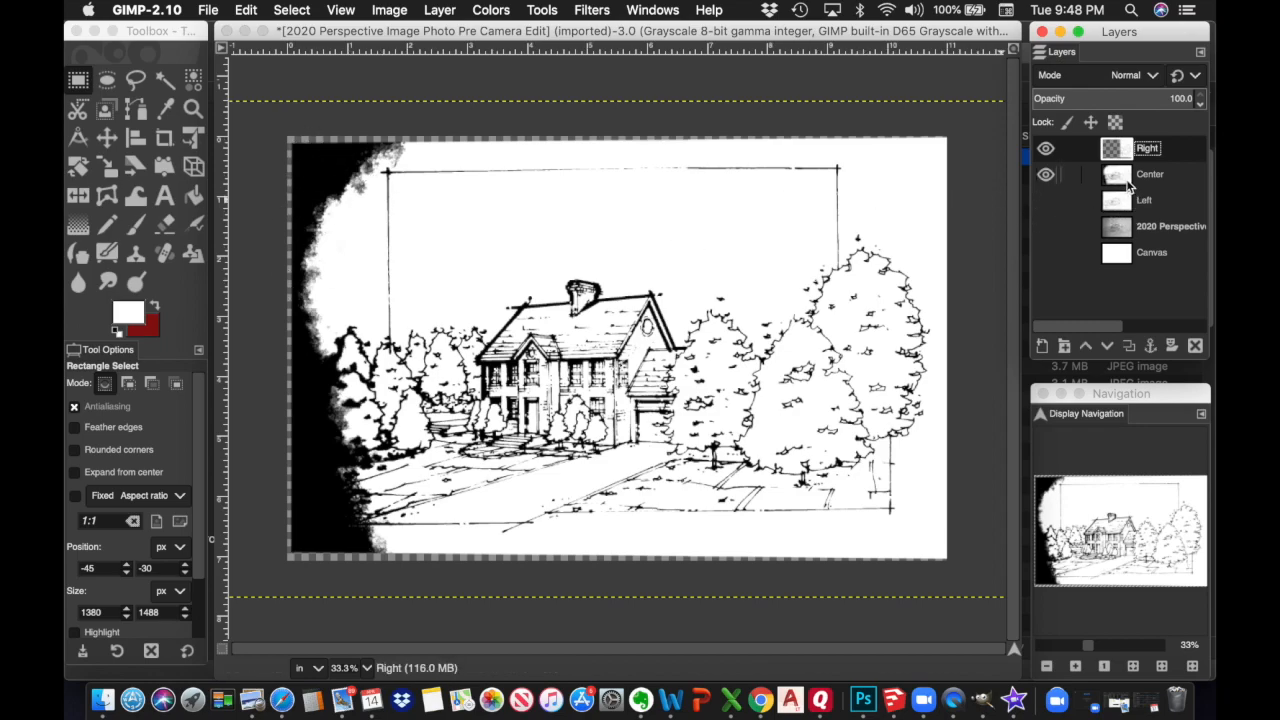
pyautogui.click(1160, 173)
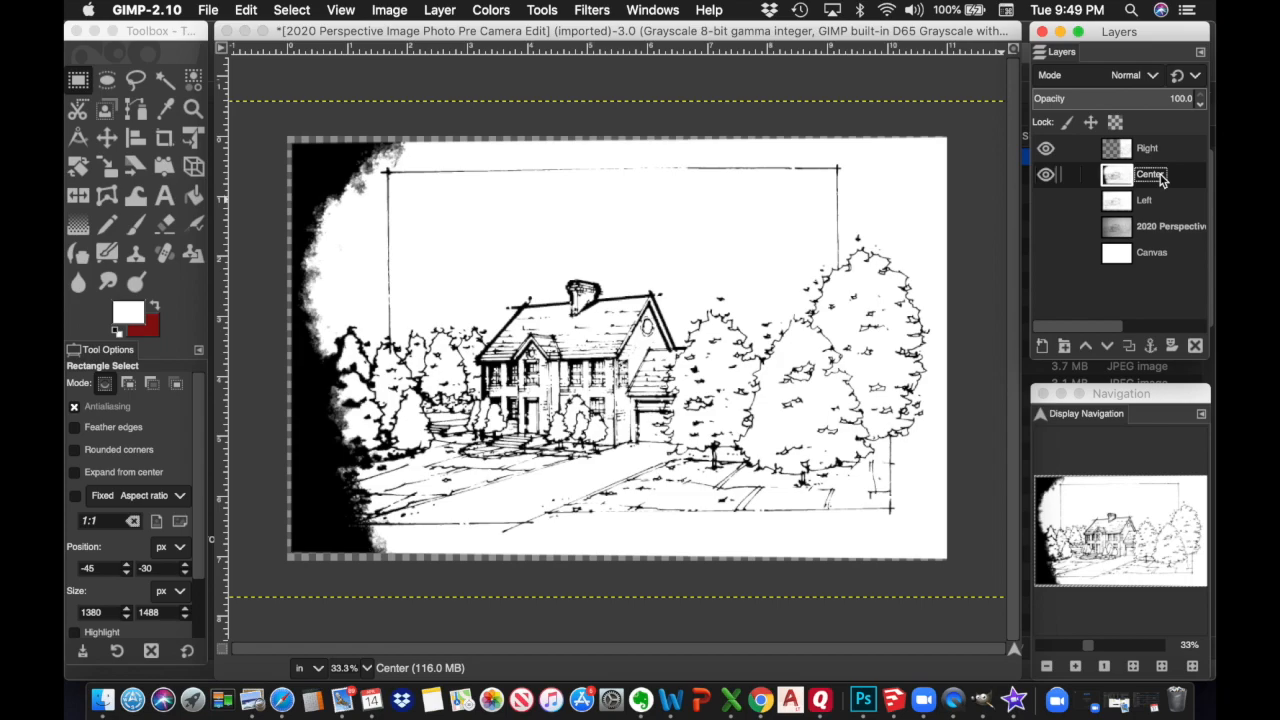
# Draw an 816 × 1524 px rectangle over the left strip ending just left of the house, hiding Left afterwards
pyautogui.click(1046, 203)
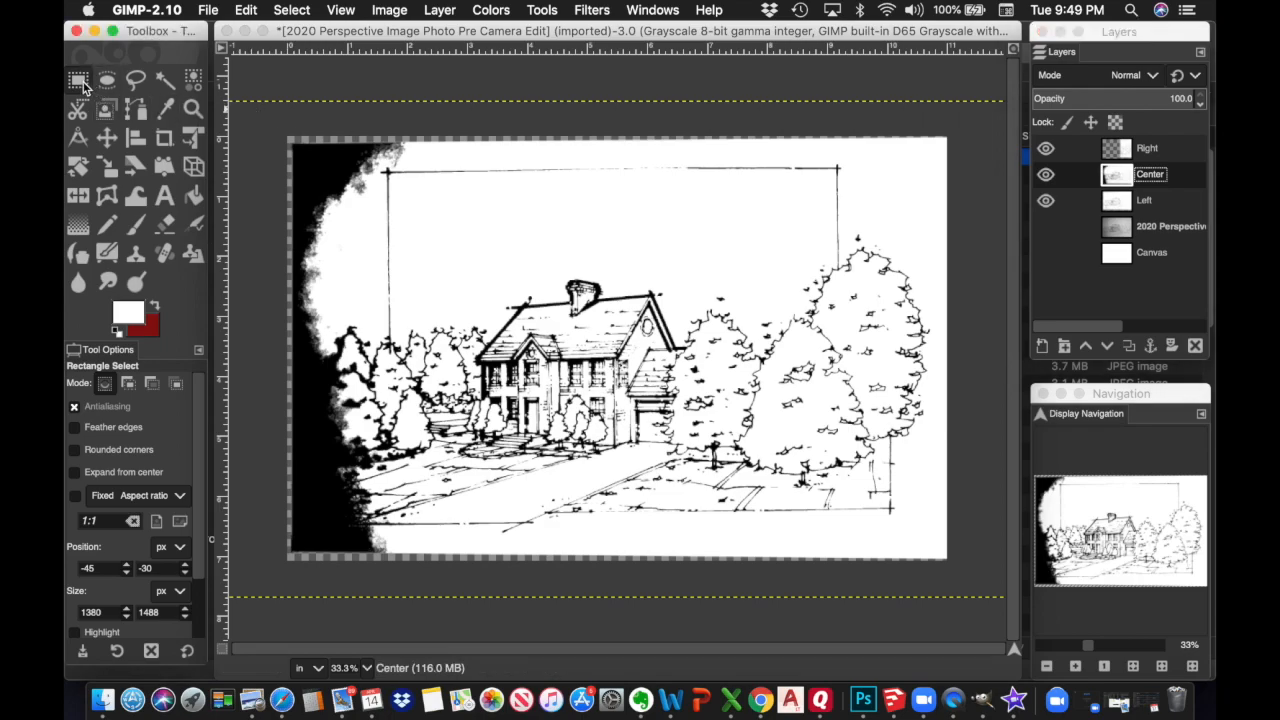
pyautogui.moveTo(264, 117); pyautogui.dragTo(496, 580)
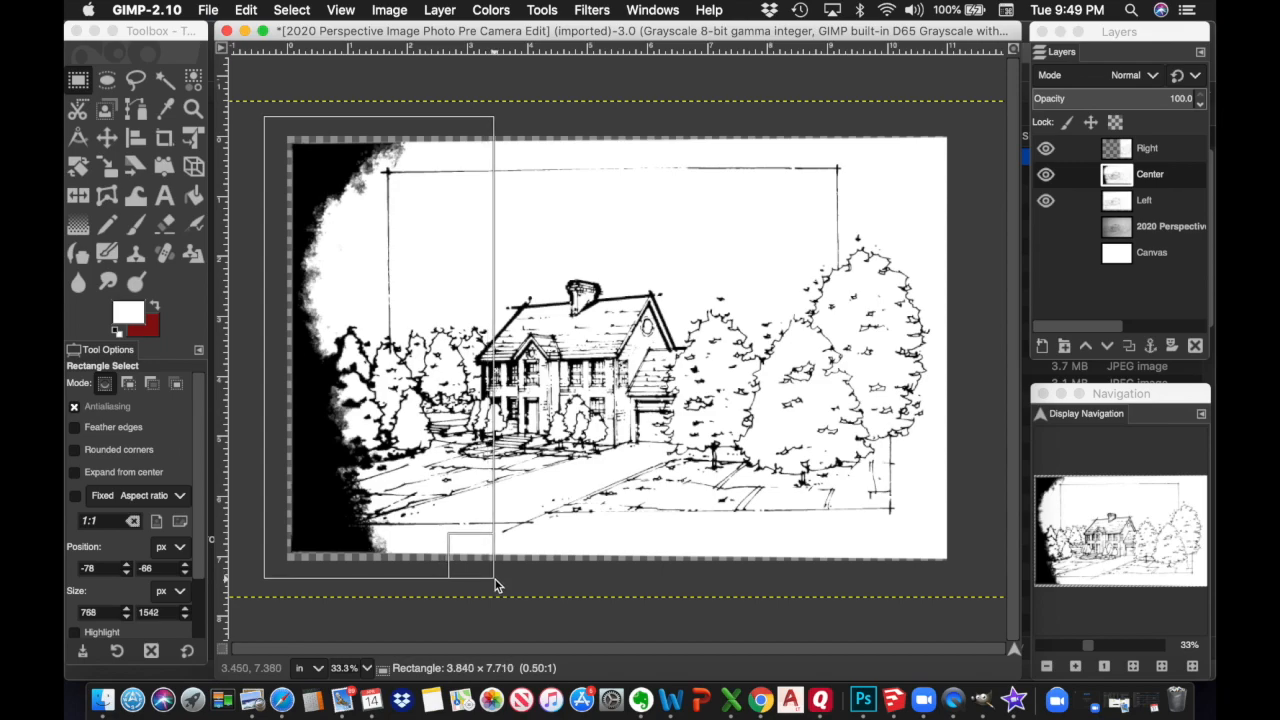
pyautogui.moveTo(495, 579); pyautogui.dragTo(495, 578)
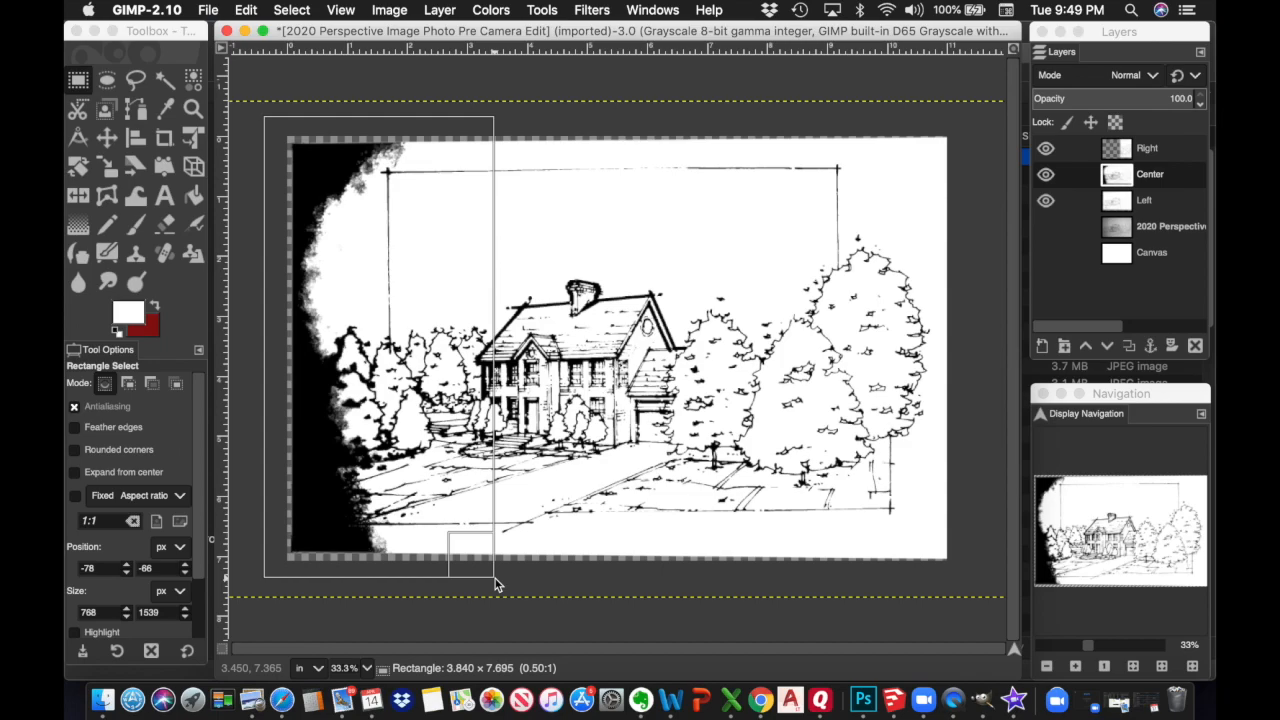
pyautogui.moveTo(497, 585); pyautogui.dragTo(516, 575)
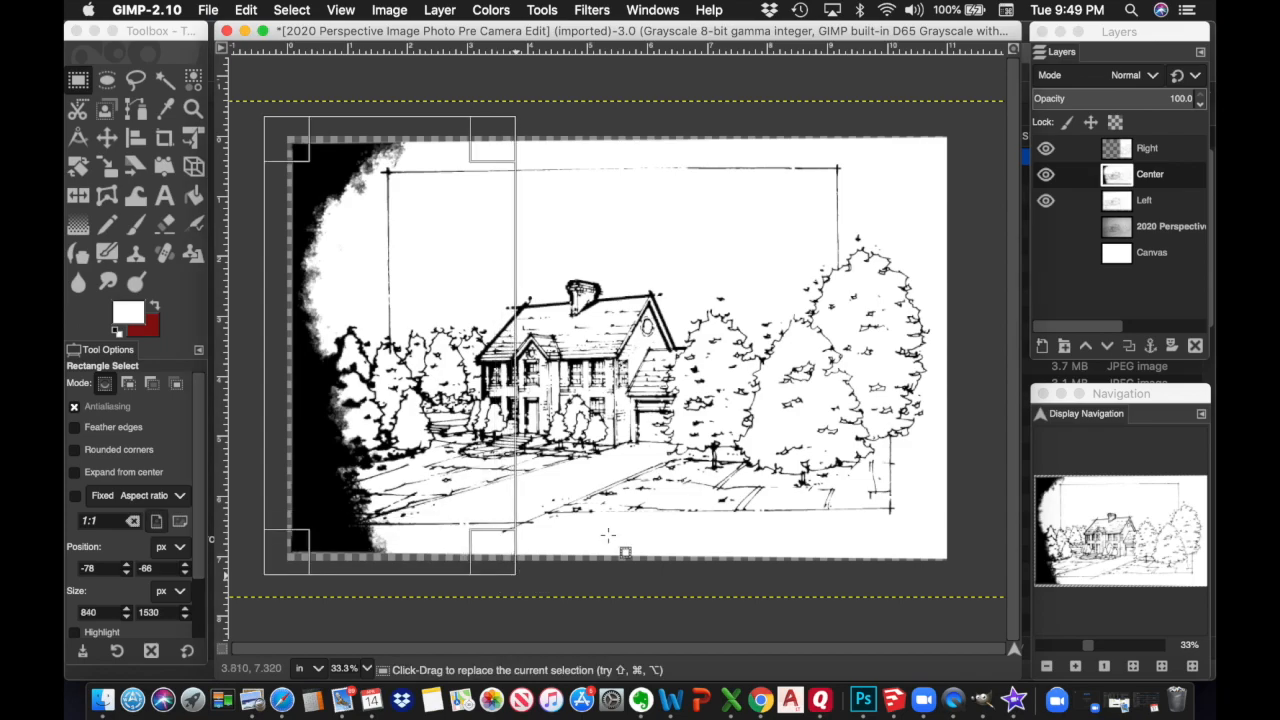
pyautogui.click(1045, 202)
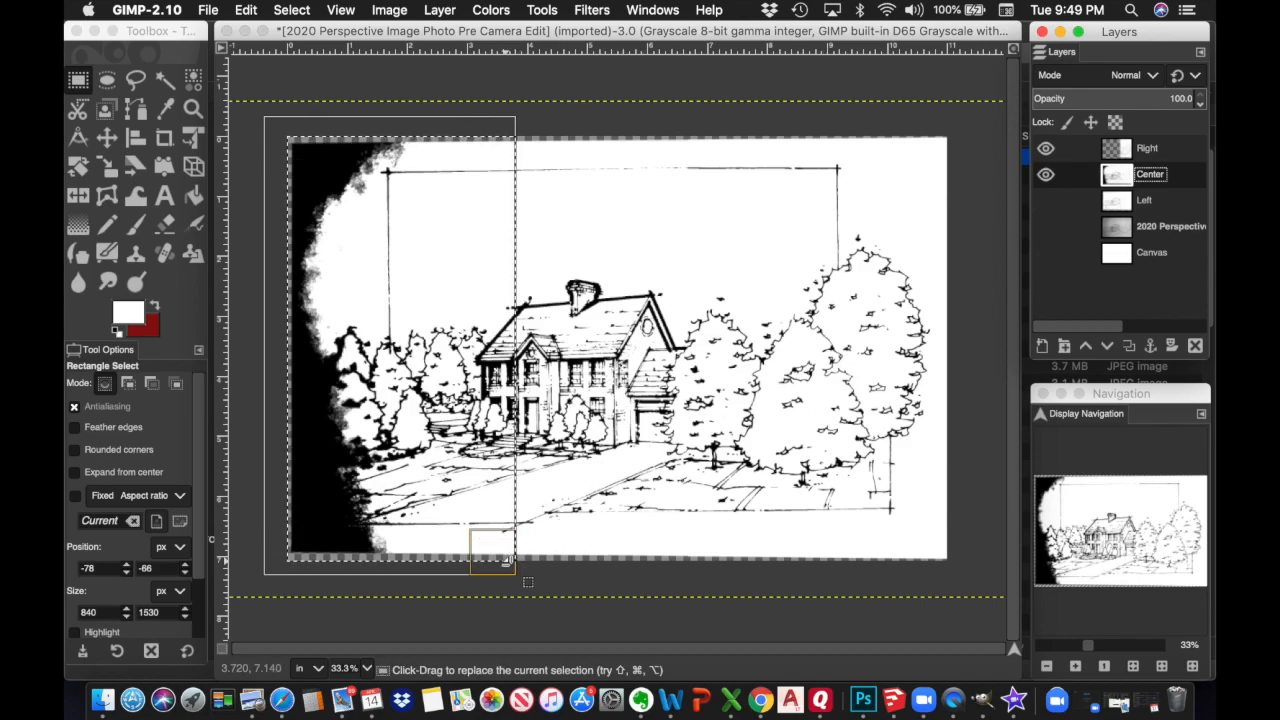
pyautogui.moveTo(507, 567)
pyautogui.mouseDown()
pyautogui.moveTo(448, 577)
pyautogui.moveTo(547, 578)
pyautogui.moveTo(508, 574)
pyautogui.mouseUp()
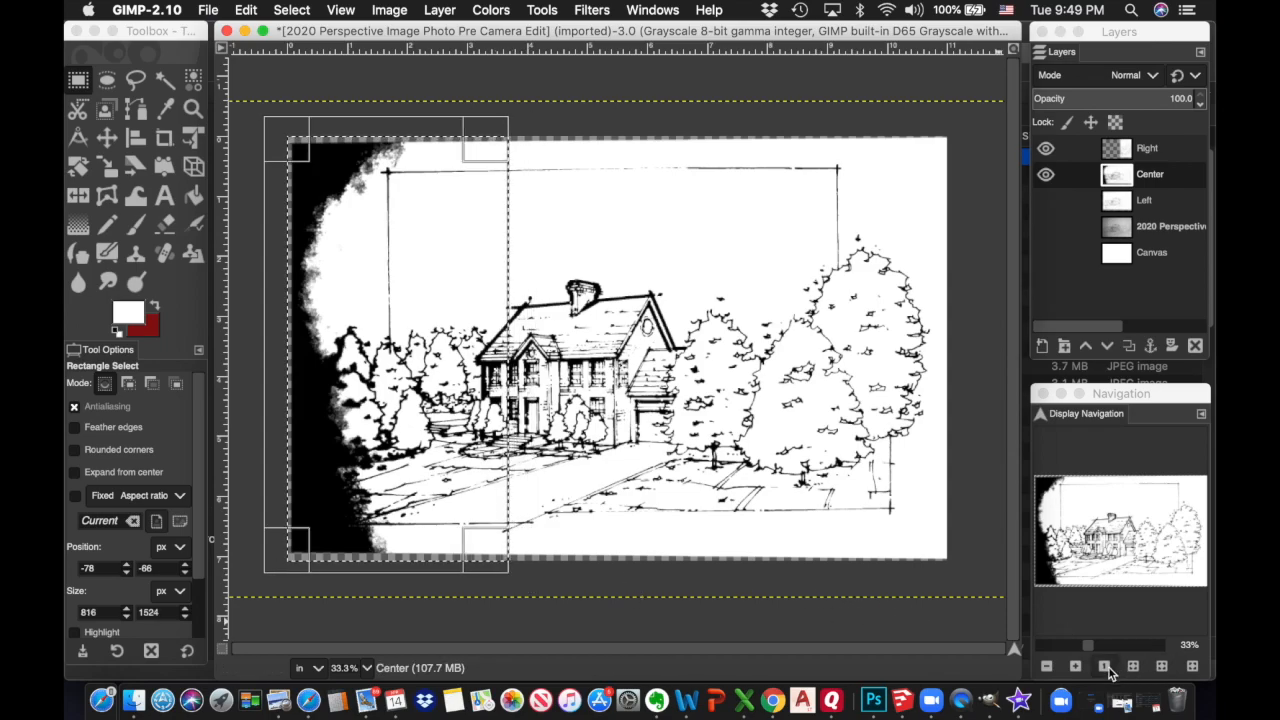
pyautogui.click(1076, 666)
pyautogui.click(1076, 666)
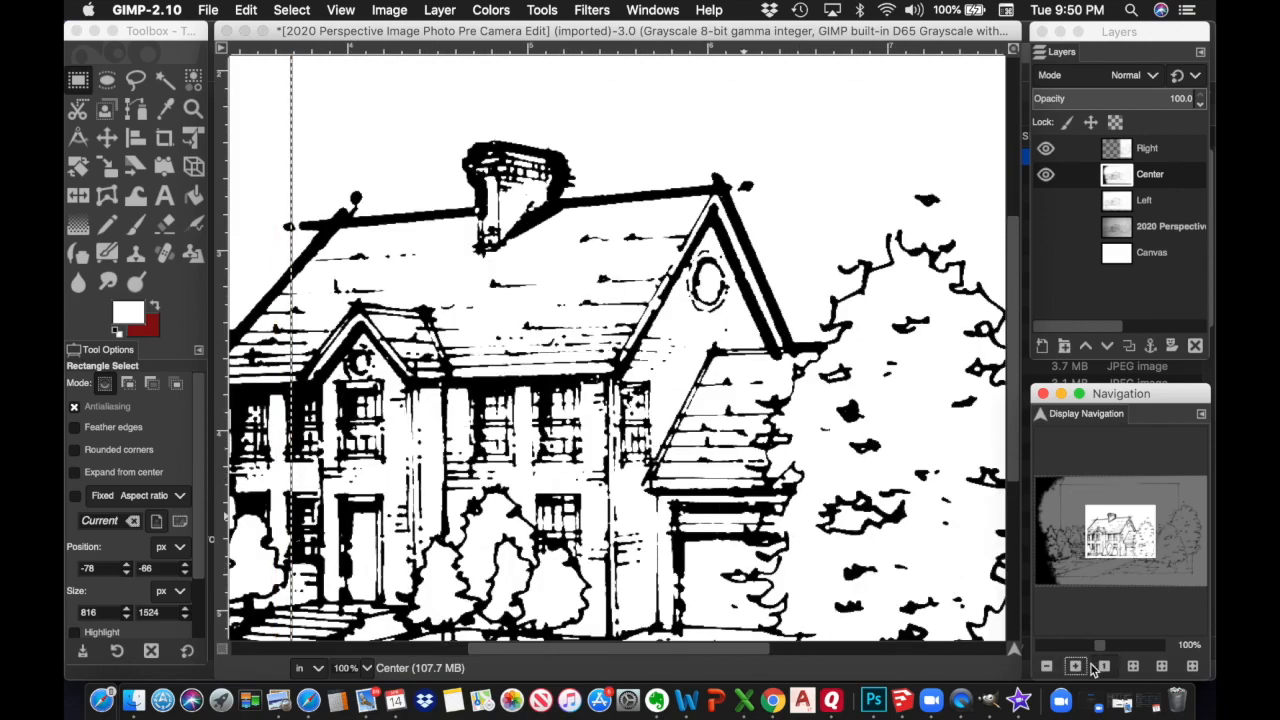
pyautogui.click(1046, 666)
pyautogui.click(1046, 666)
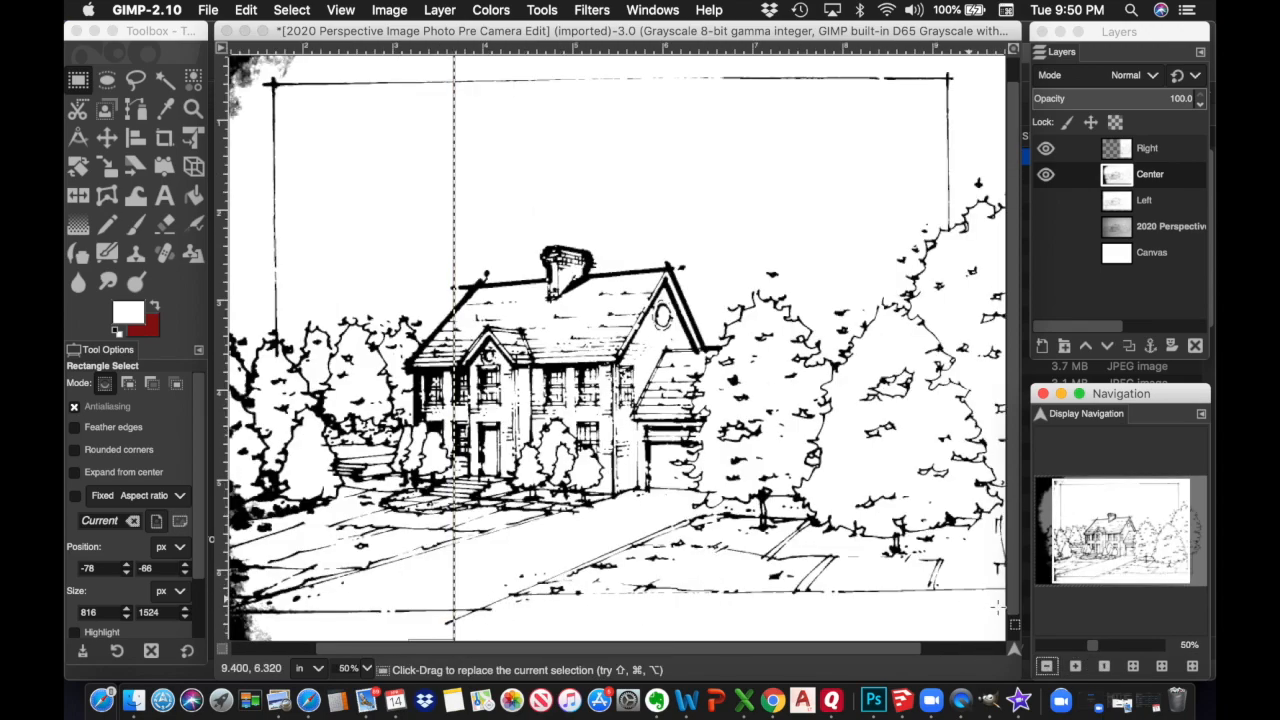
pyautogui.click(1075, 666)
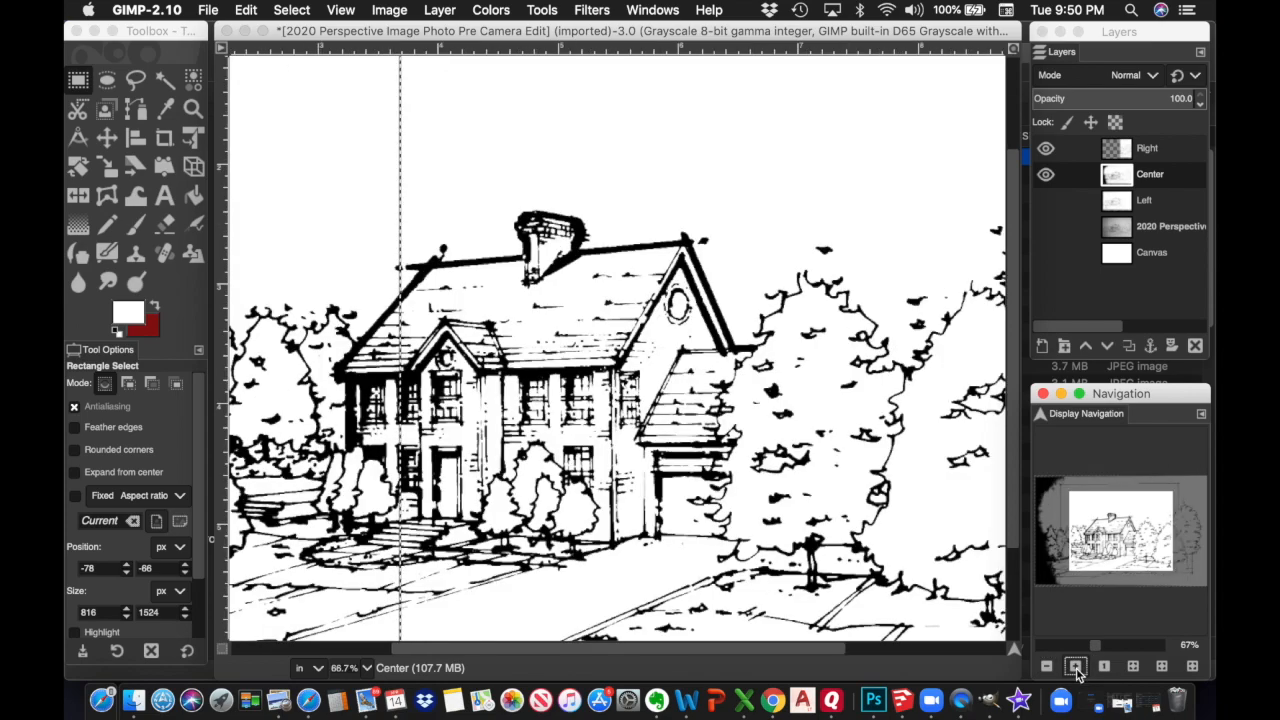
pyautogui.click(1075, 666)
pyautogui.click(1046, 666)
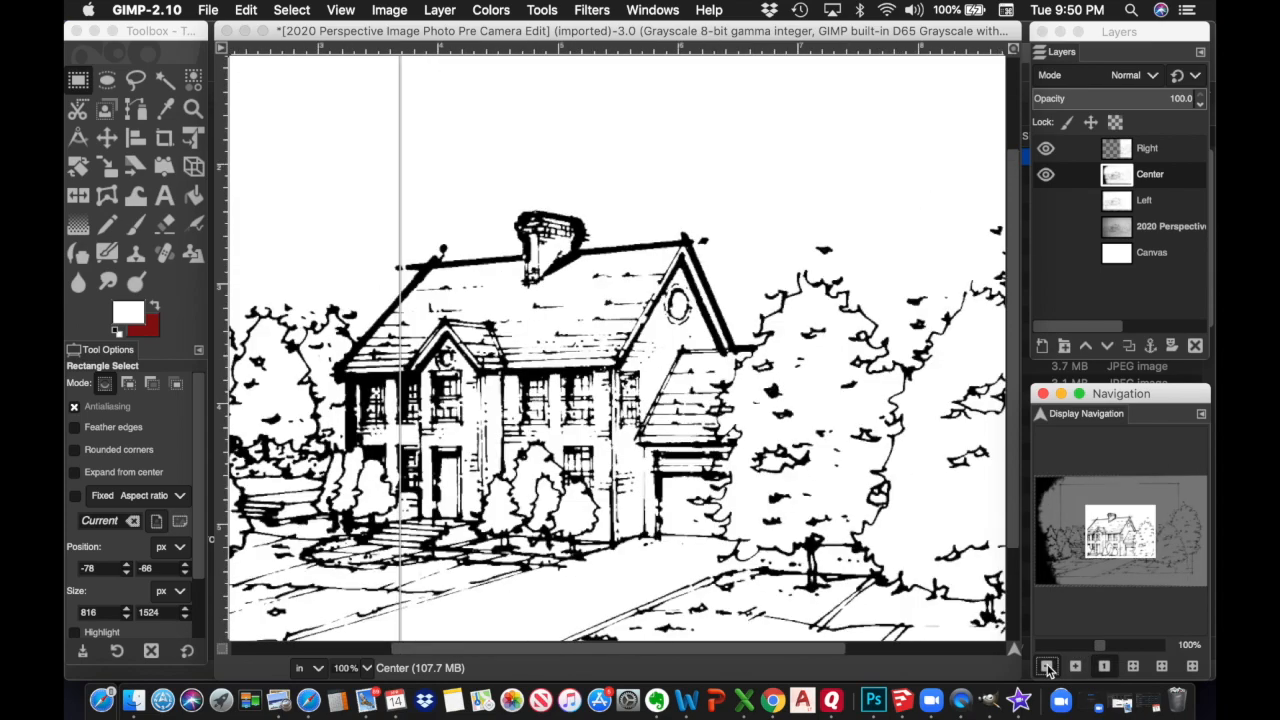
pyautogui.click(1046, 666)
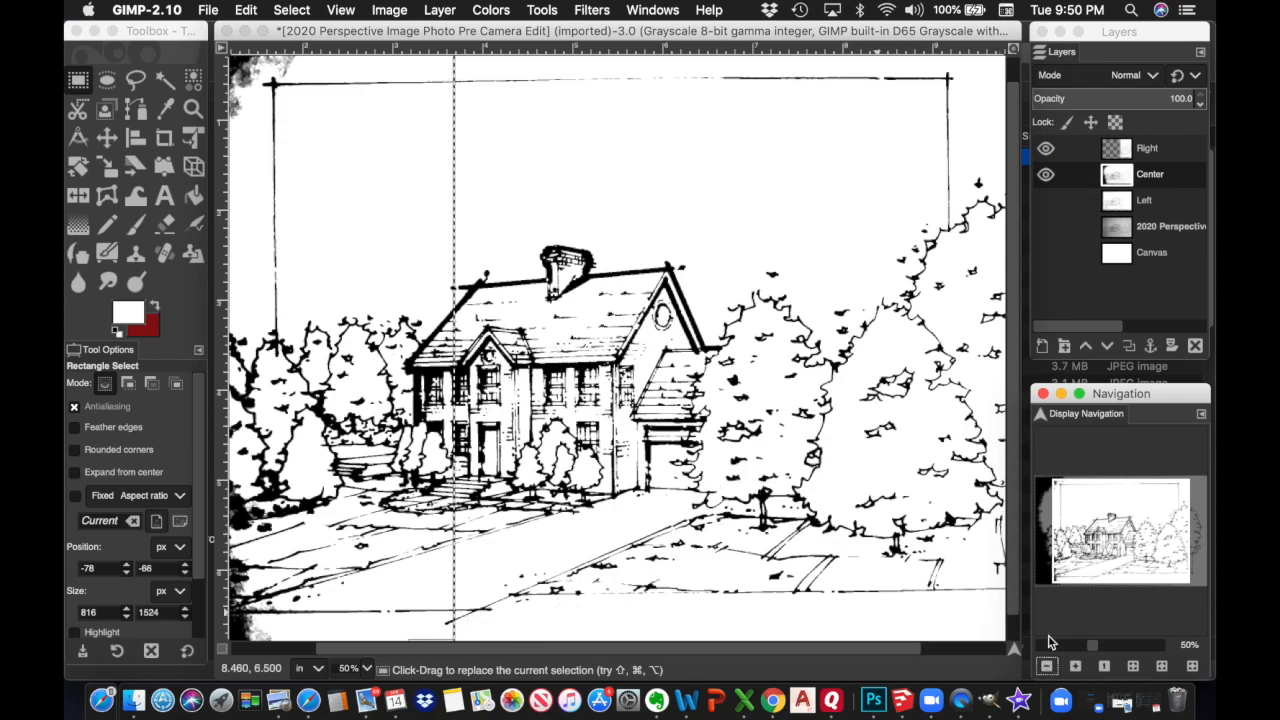
pyautogui.click(1046, 666)
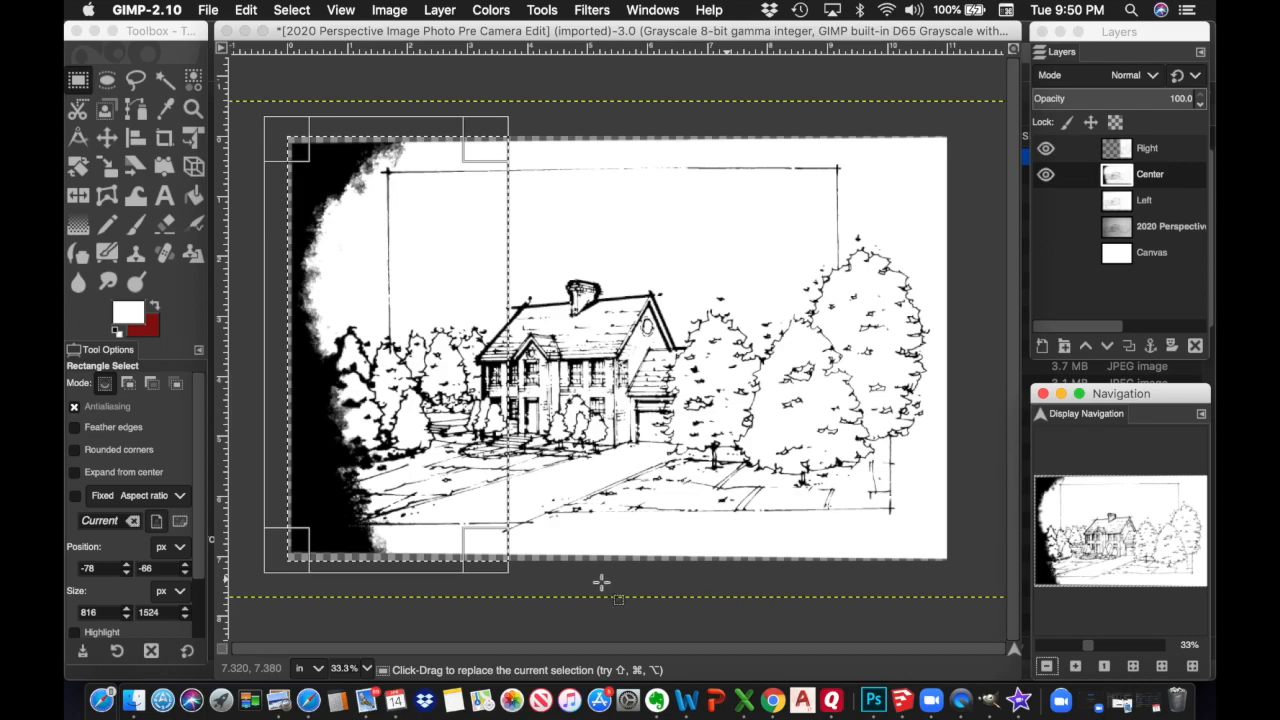
# Widen the selection slightly toward the house, clear it from Center, and show the Left layer underneath
pyautogui.moveTo(491, 563)
pyautogui.mouseDown()
pyautogui.moveTo(452, 564)
pyautogui.moveTo(503, 572)
pyautogui.mouseUp()
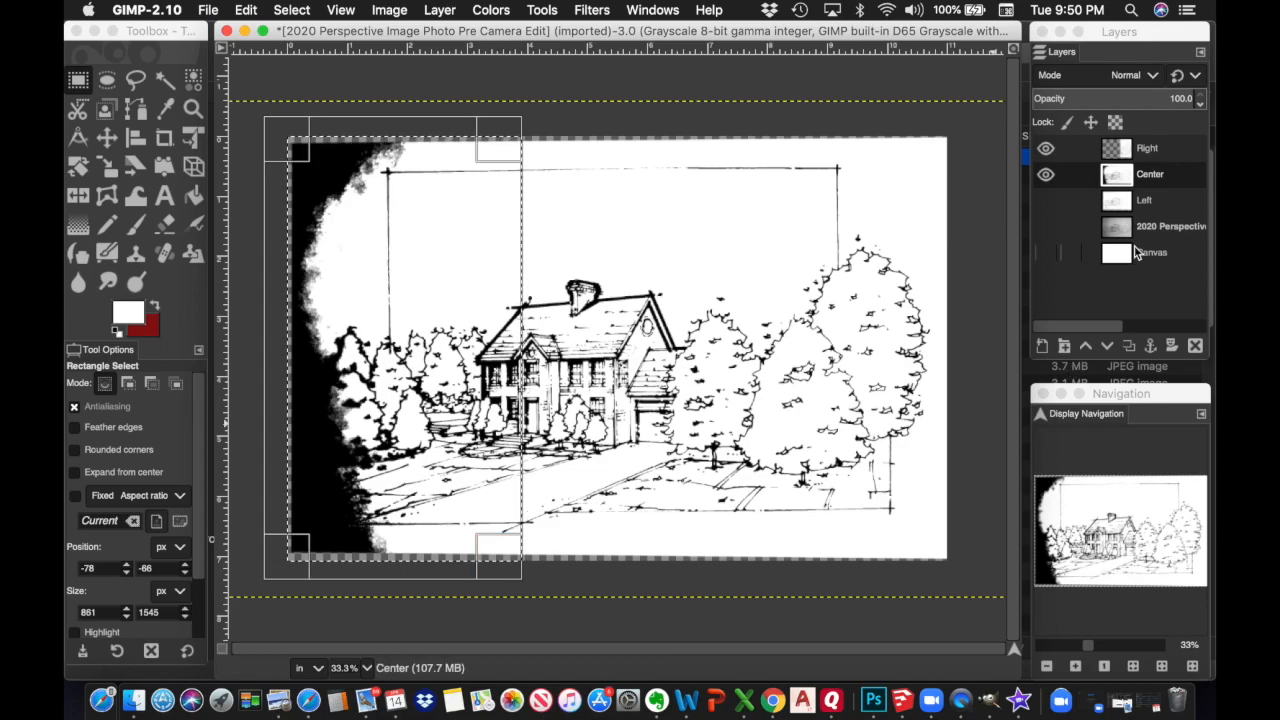
pyautogui.click(245, 11)
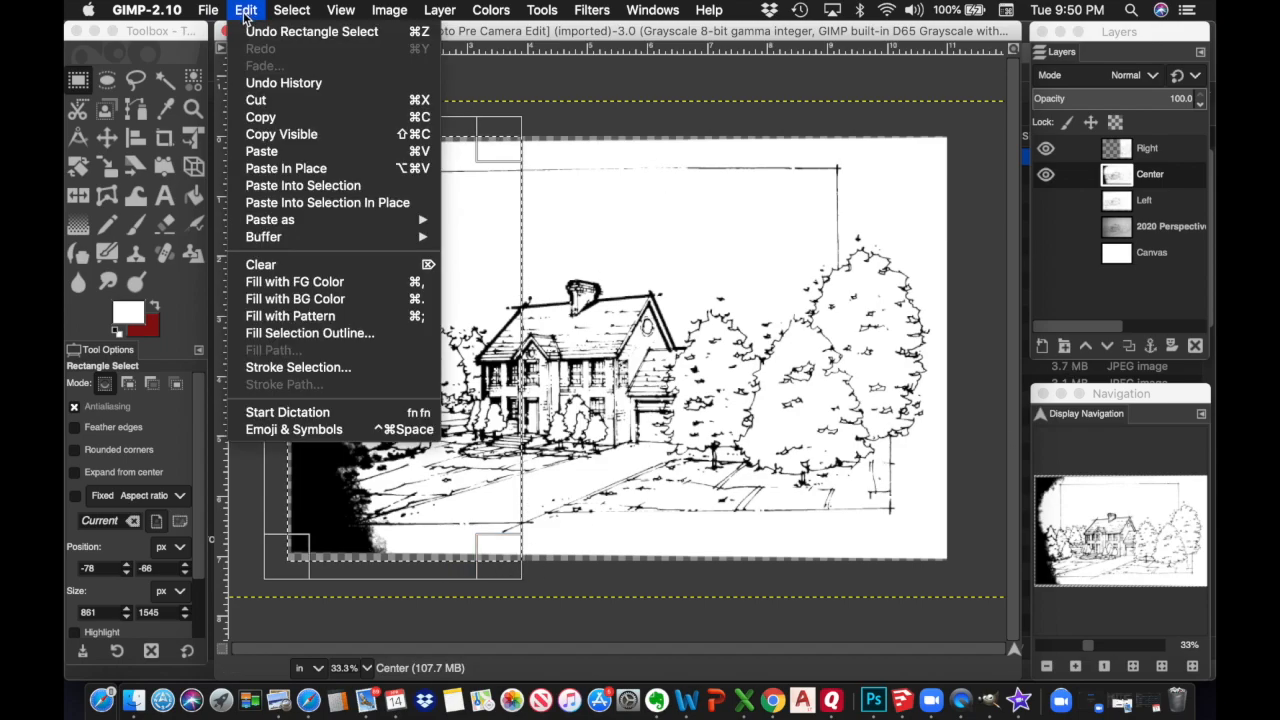
pyautogui.click(273, 265)
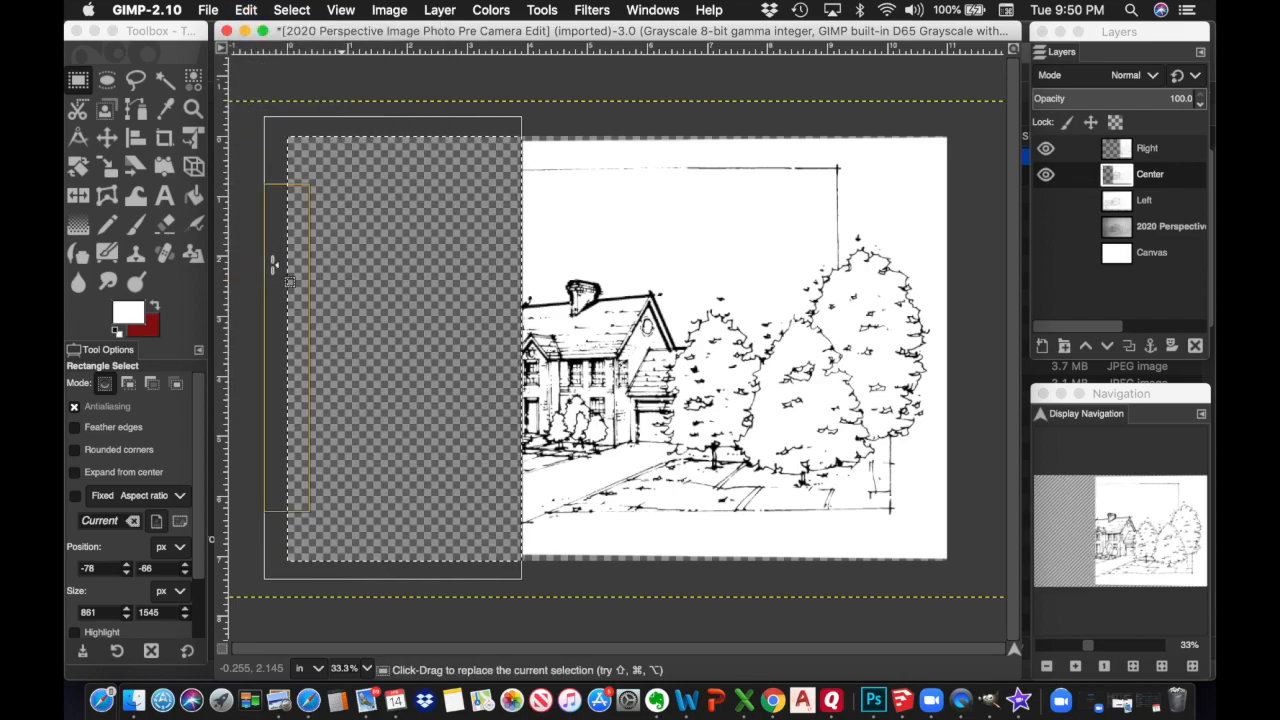
pyautogui.click(1046, 203)
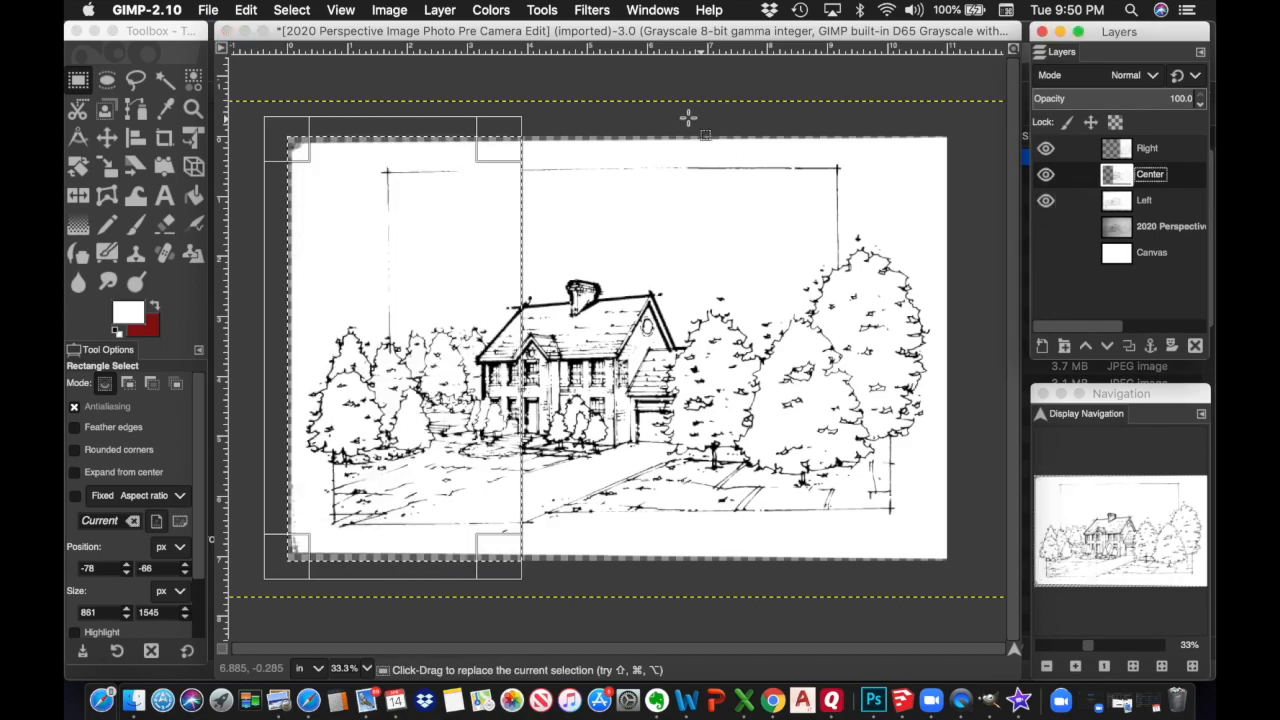
# Remove the selection, inspect the lines at 100% zoom, then turn on the white Canvas layer
pyautogui.click(292, 10)
pyautogui.click(299, 49)
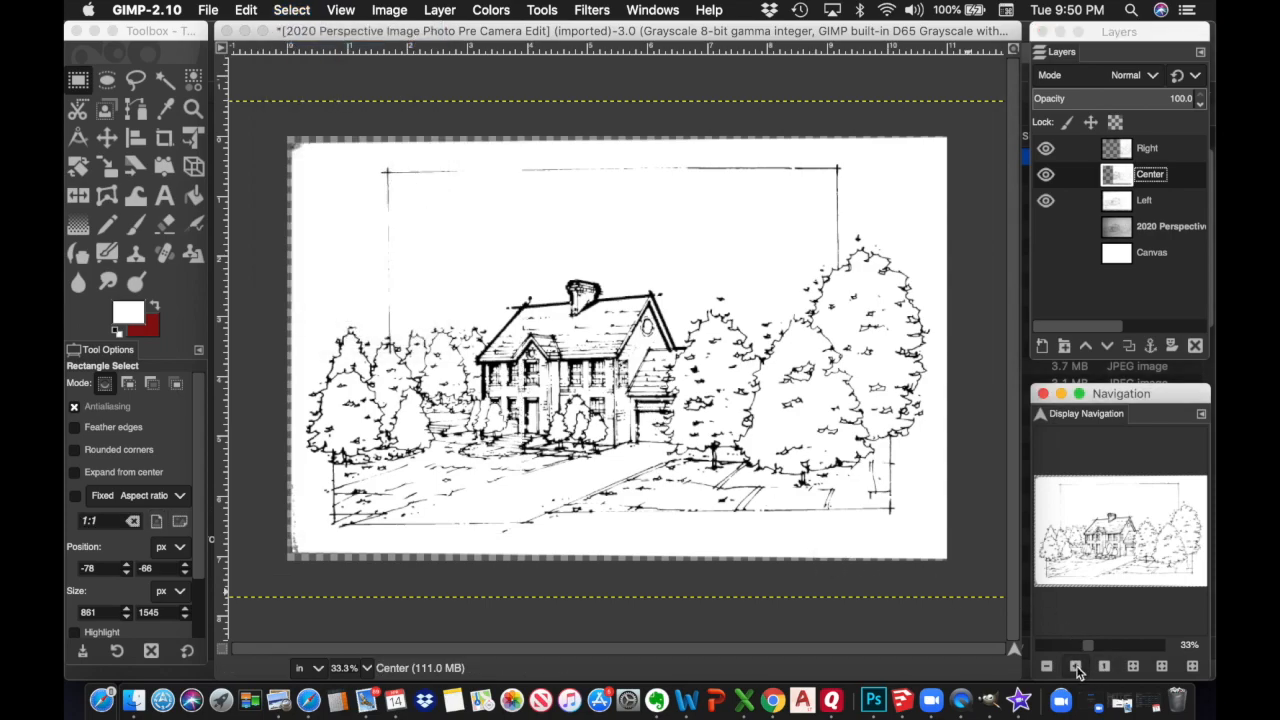
pyautogui.click(1076, 667)
pyautogui.click(1076, 667)
pyautogui.click(1077, 668)
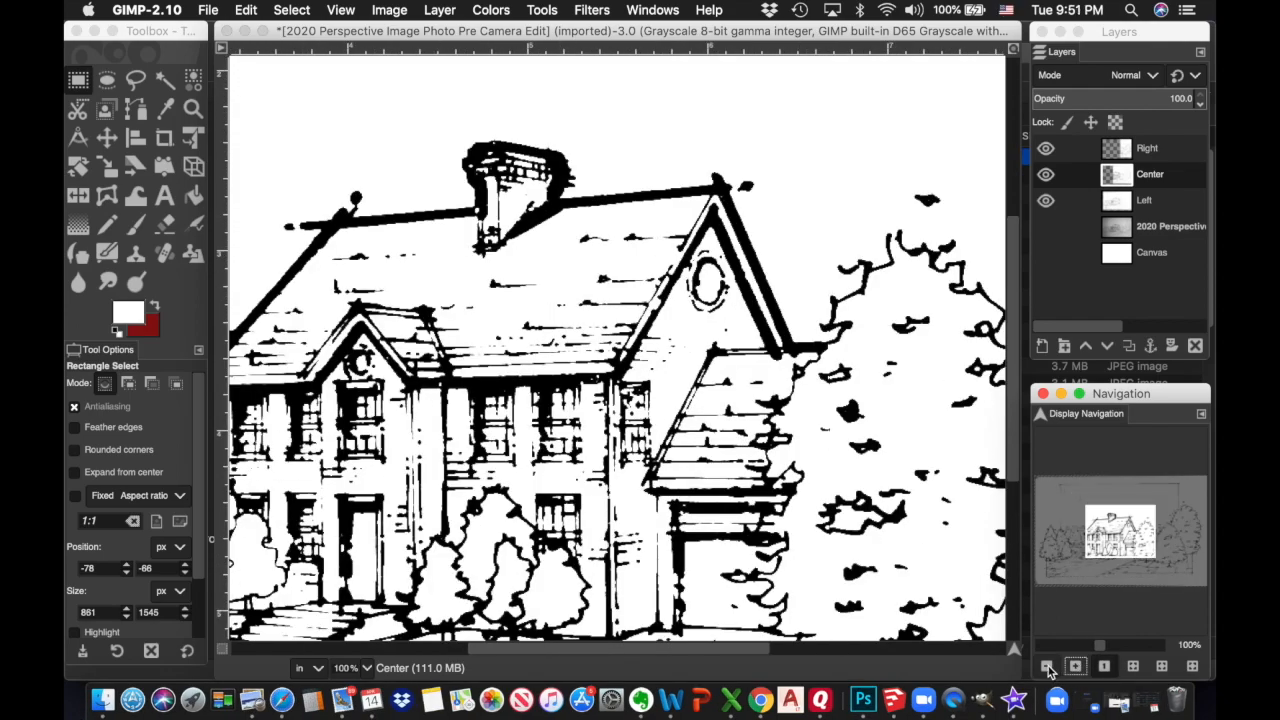
pyautogui.click(1047, 667)
pyautogui.click(1047, 667)
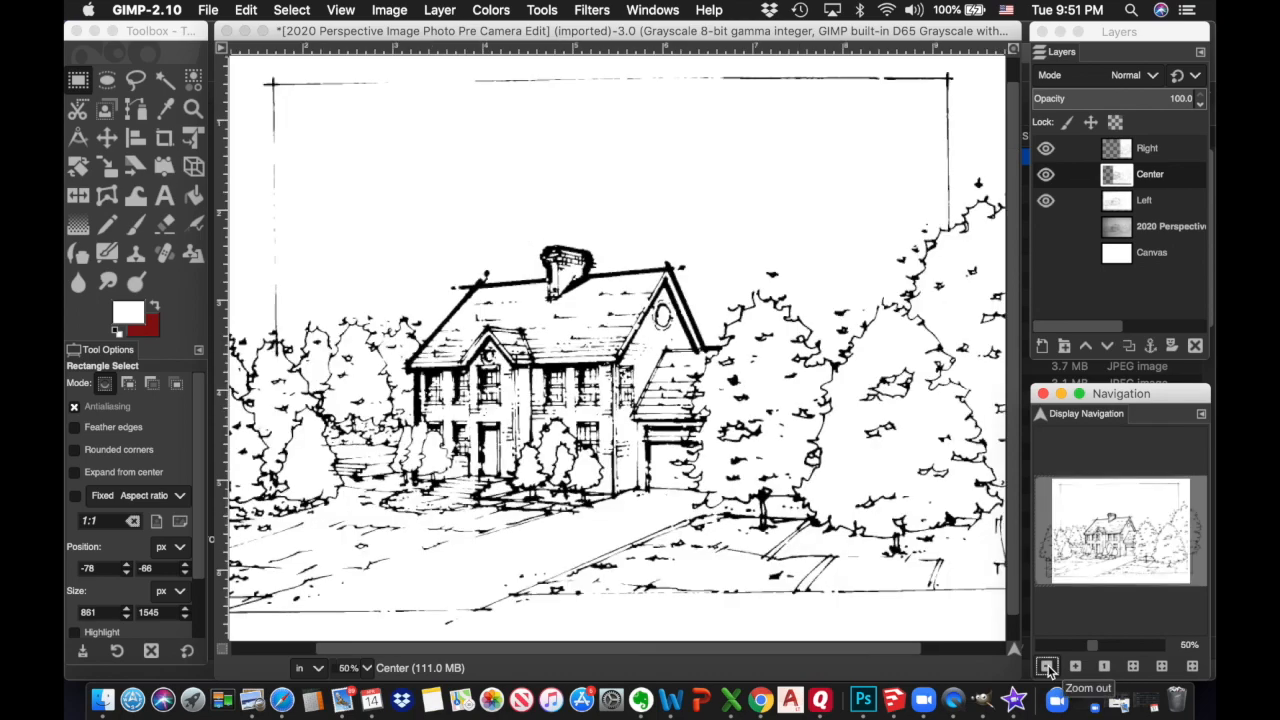
pyautogui.click(1047, 667)
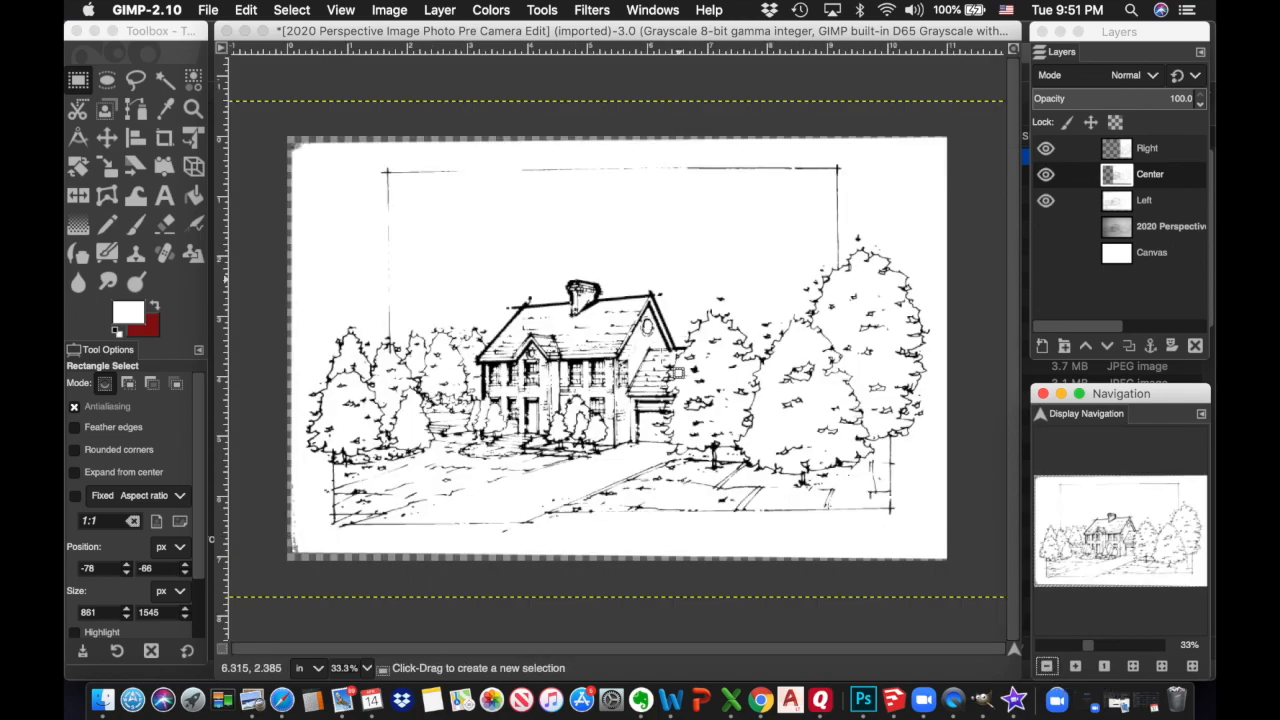
pyautogui.click(1047, 256)
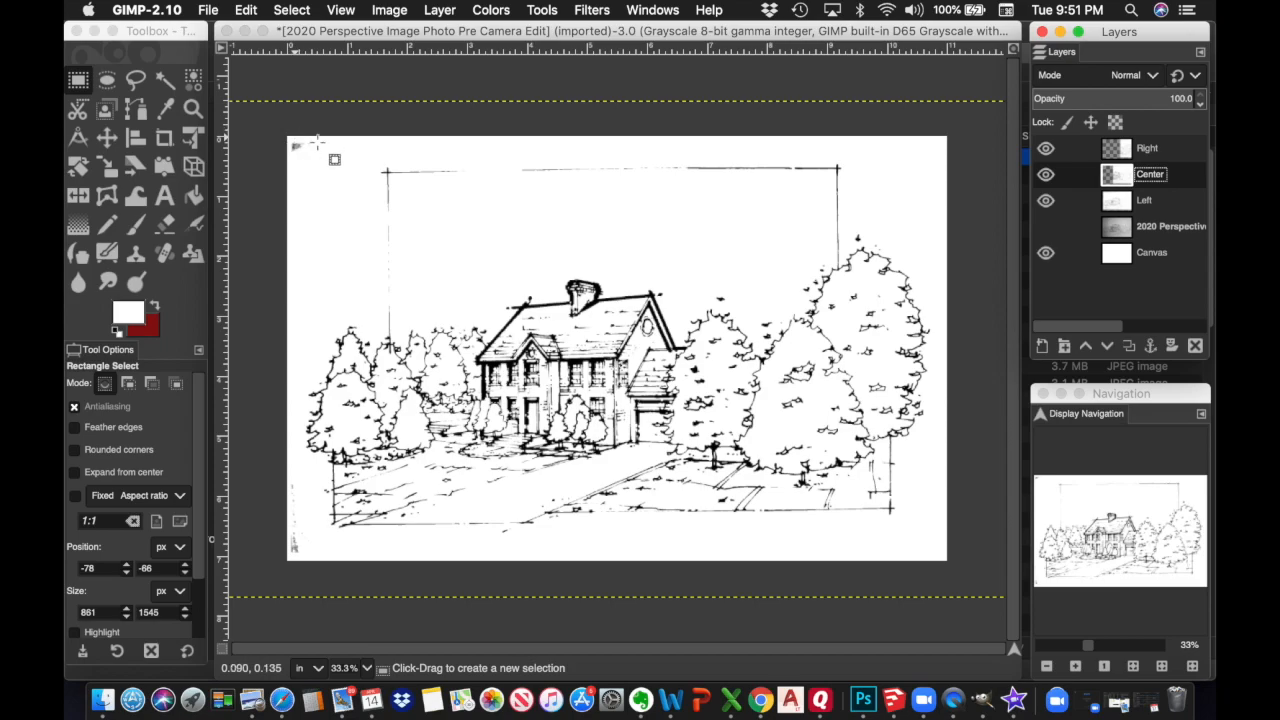
# Select the smudged top-left corner and clear it from the Center layer
pyautogui.click(1044, 203)
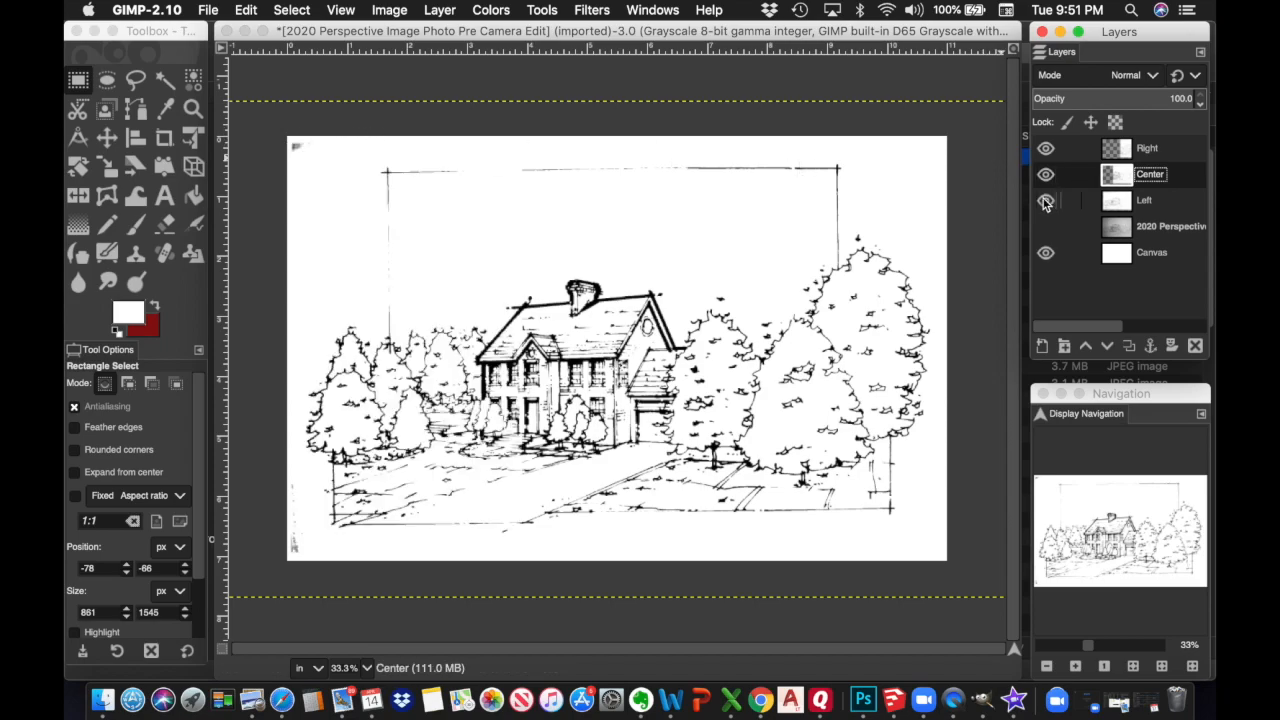
pyautogui.click(1044, 203)
pyautogui.click(1044, 203)
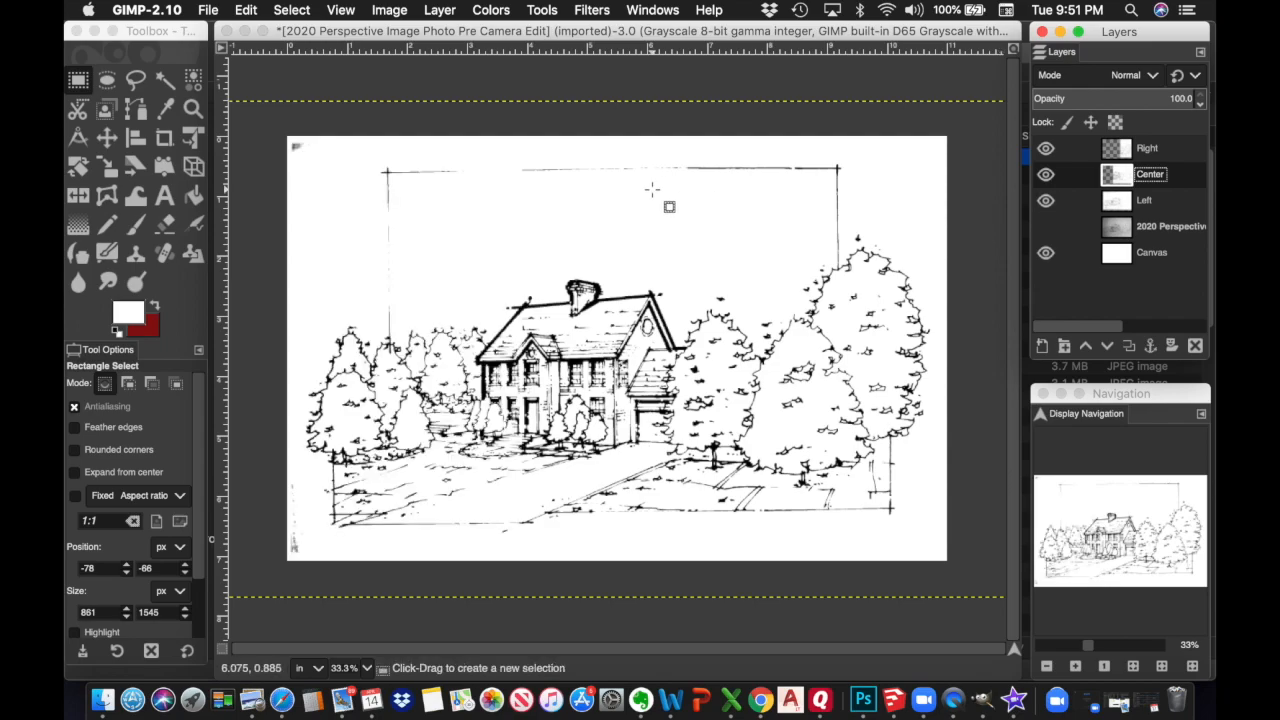
pyautogui.click(80, 85)
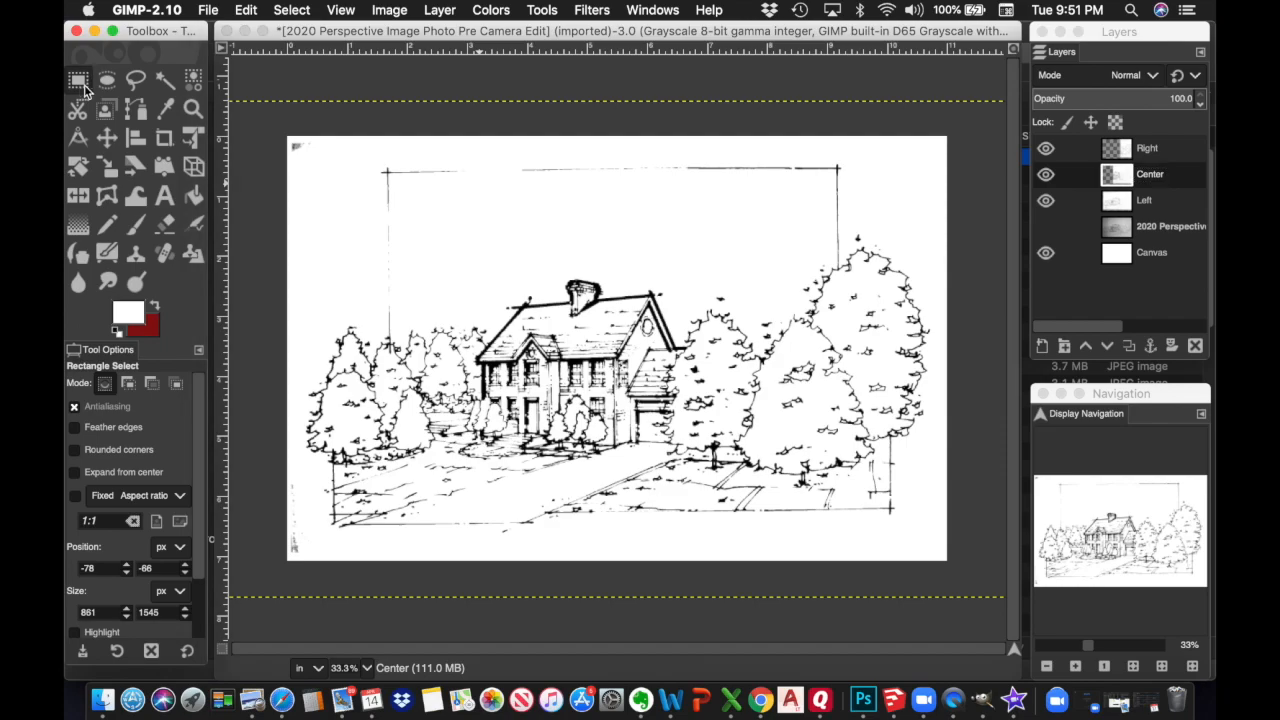
pyautogui.click(339, 164)
pyautogui.moveTo(338, 157); pyautogui.dragTo(372, 194)
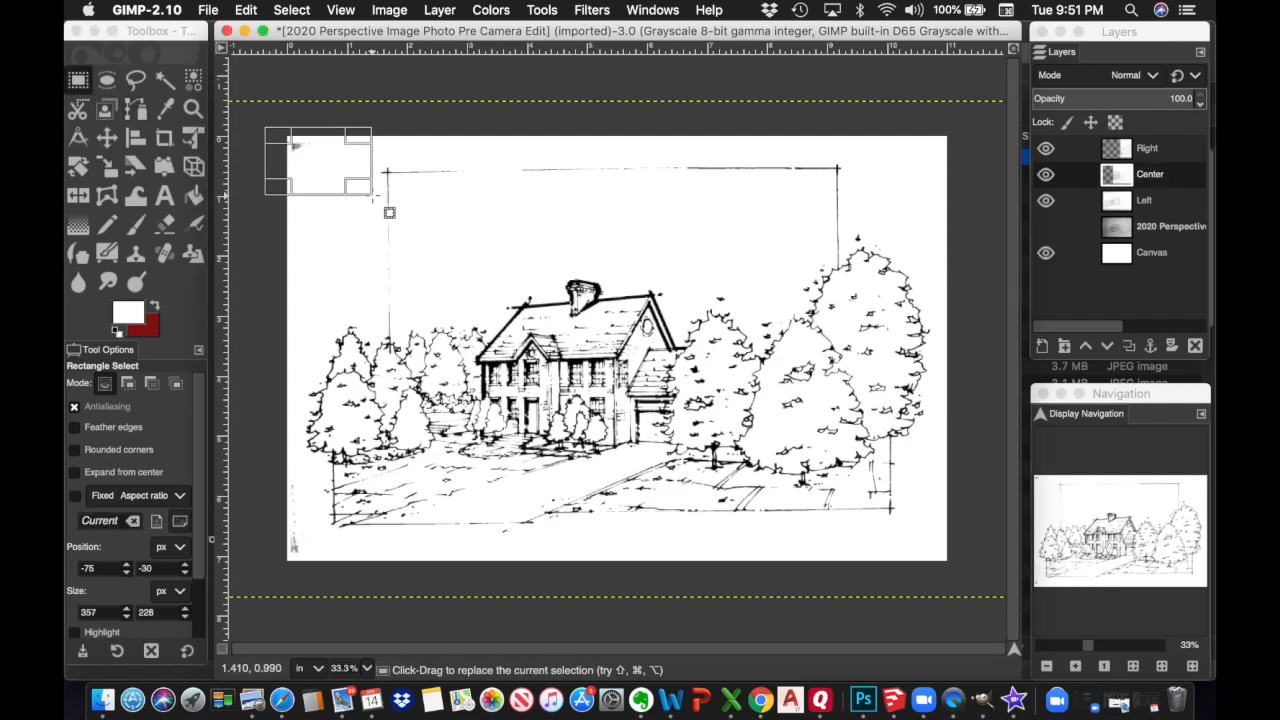
pyautogui.click(248, 12)
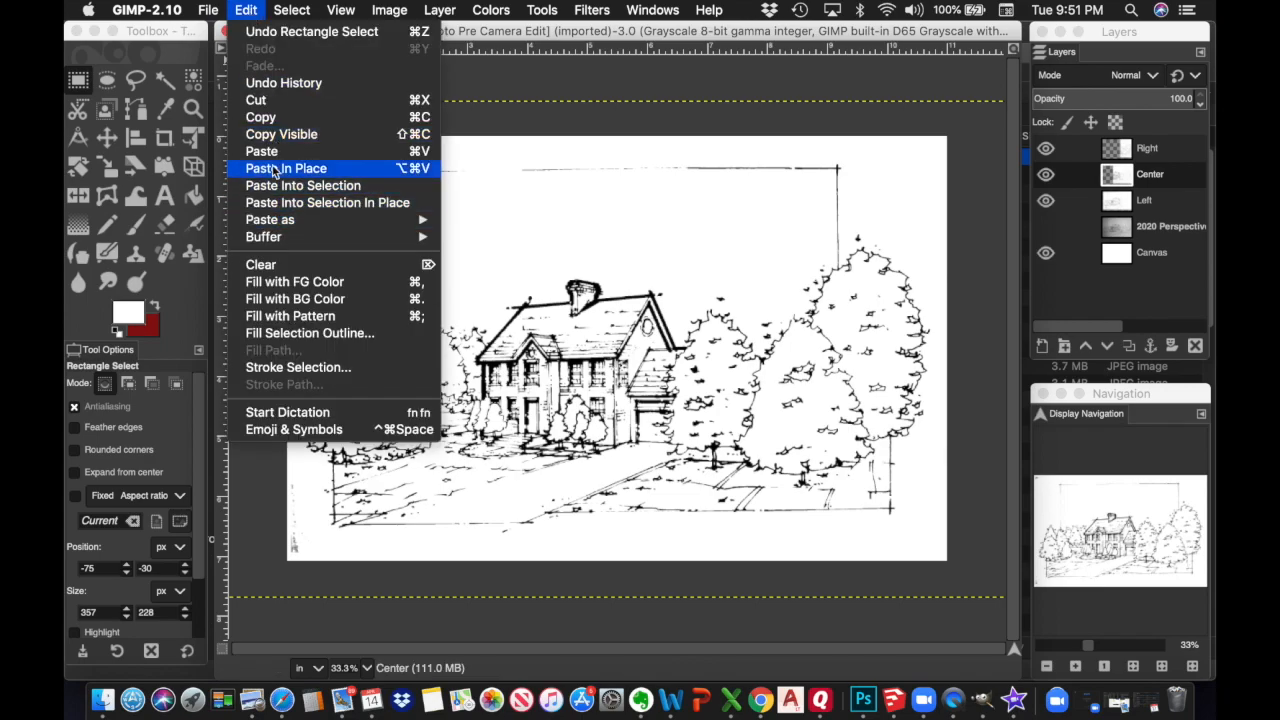
pyautogui.click(262, 264)
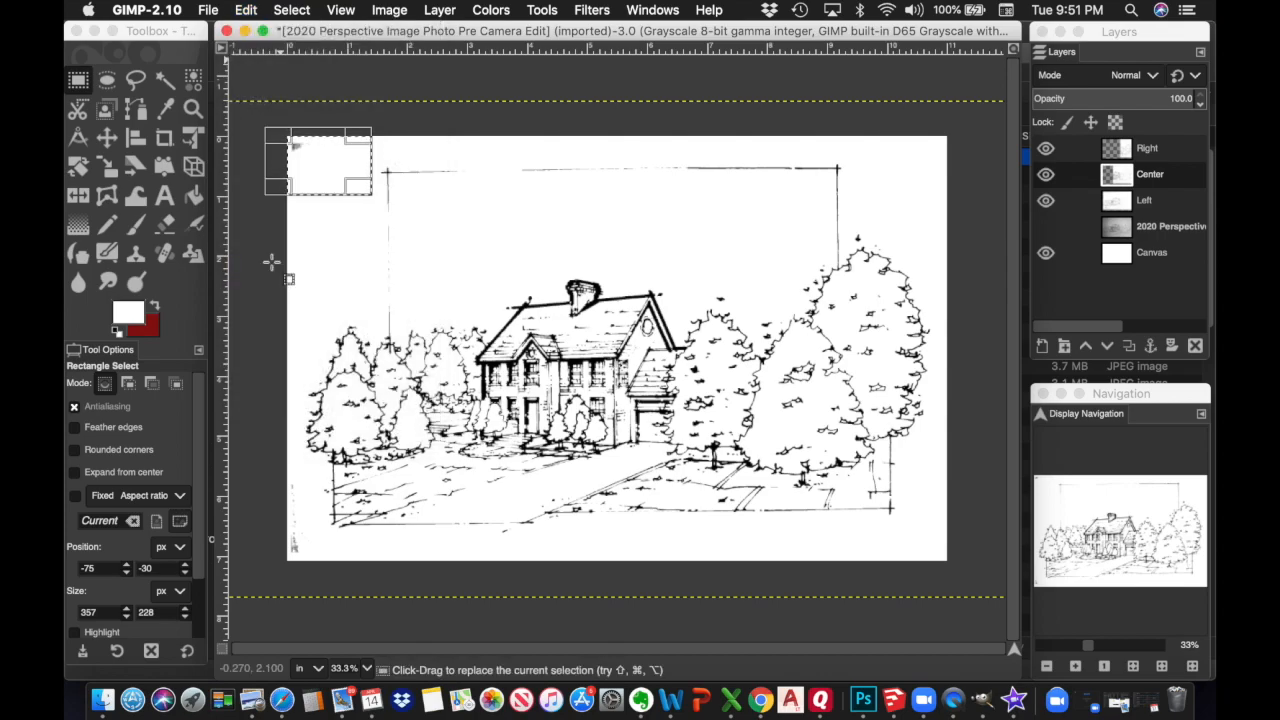
# Clear that corner from the Left layer too, then clear a 99 × 471 px left-edge strip
pyautogui.click(1143, 203)
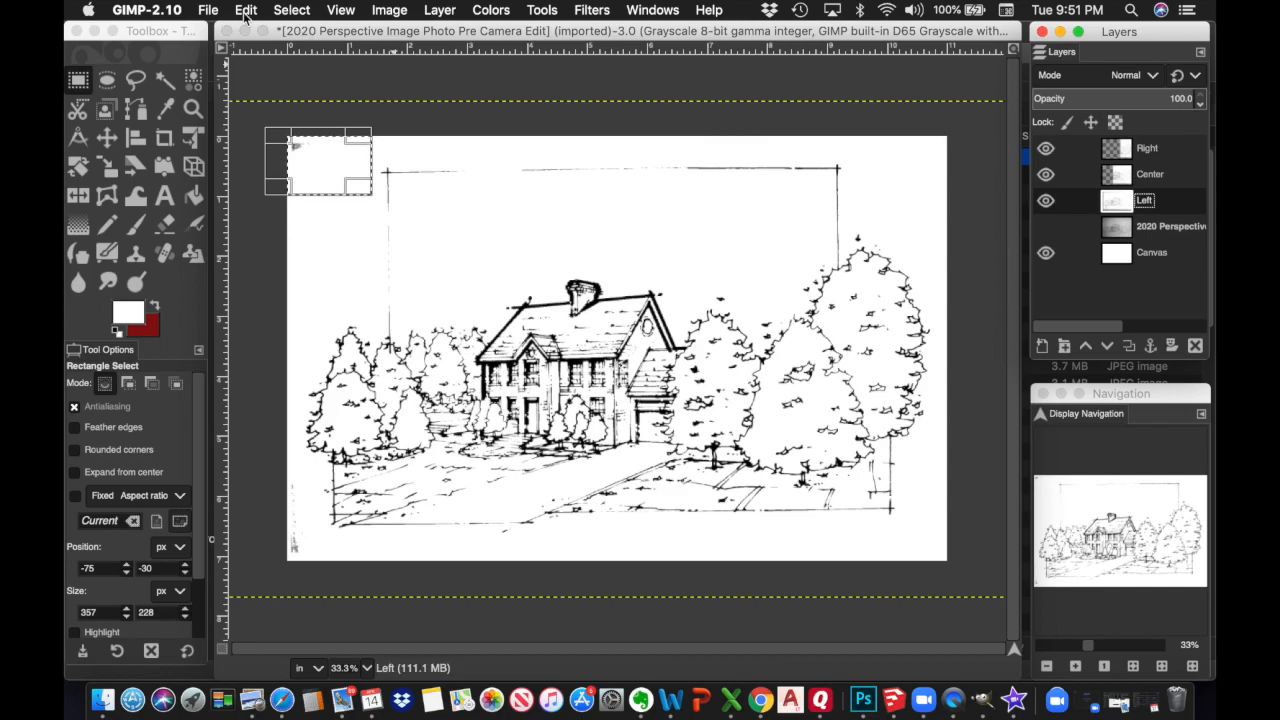
pyautogui.click(245, 12)
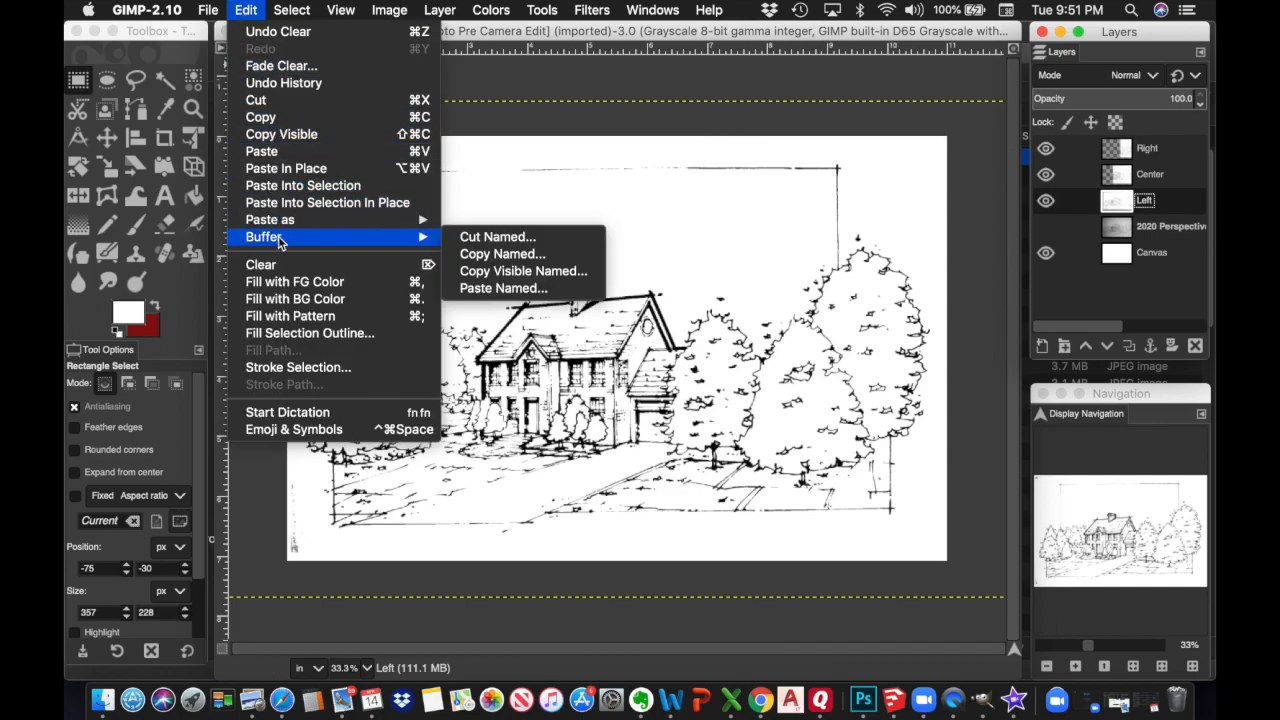
pyautogui.click(262, 265)
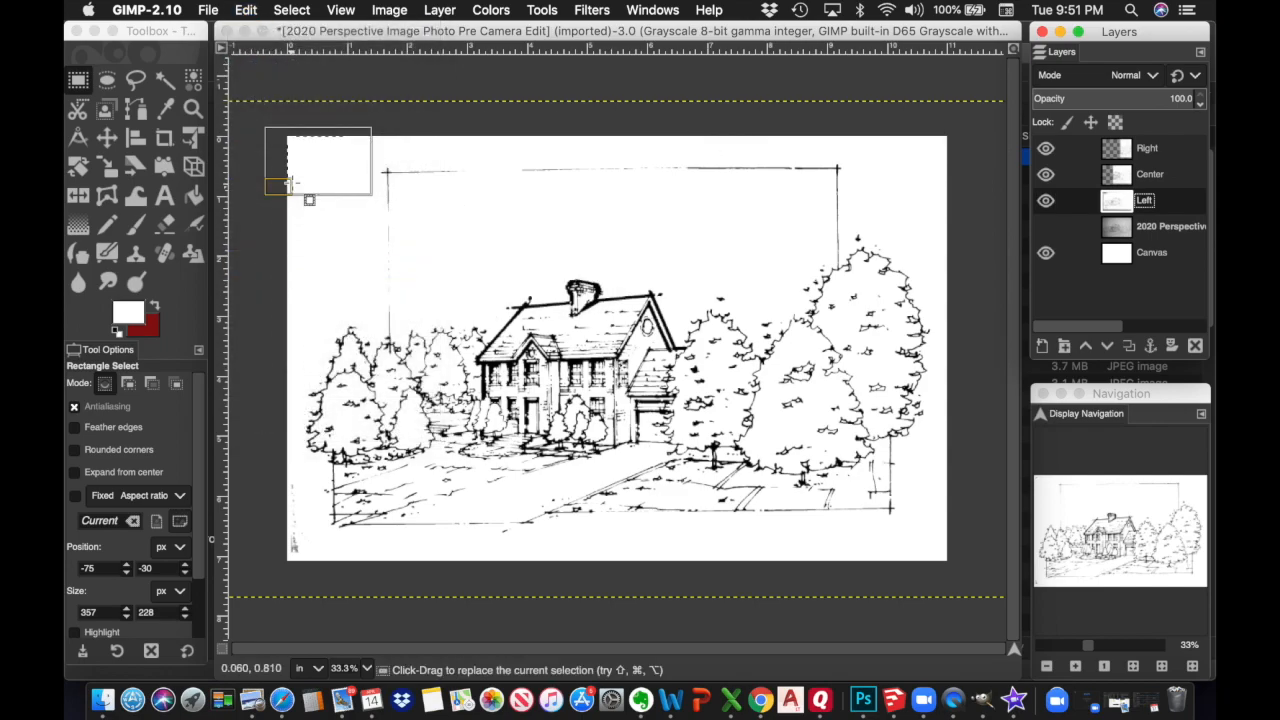
pyautogui.click(276, 436)
pyautogui.moveTo(276, 436); pyautogui.dragTo(303, 577)
pyautogui.click(247, 10)
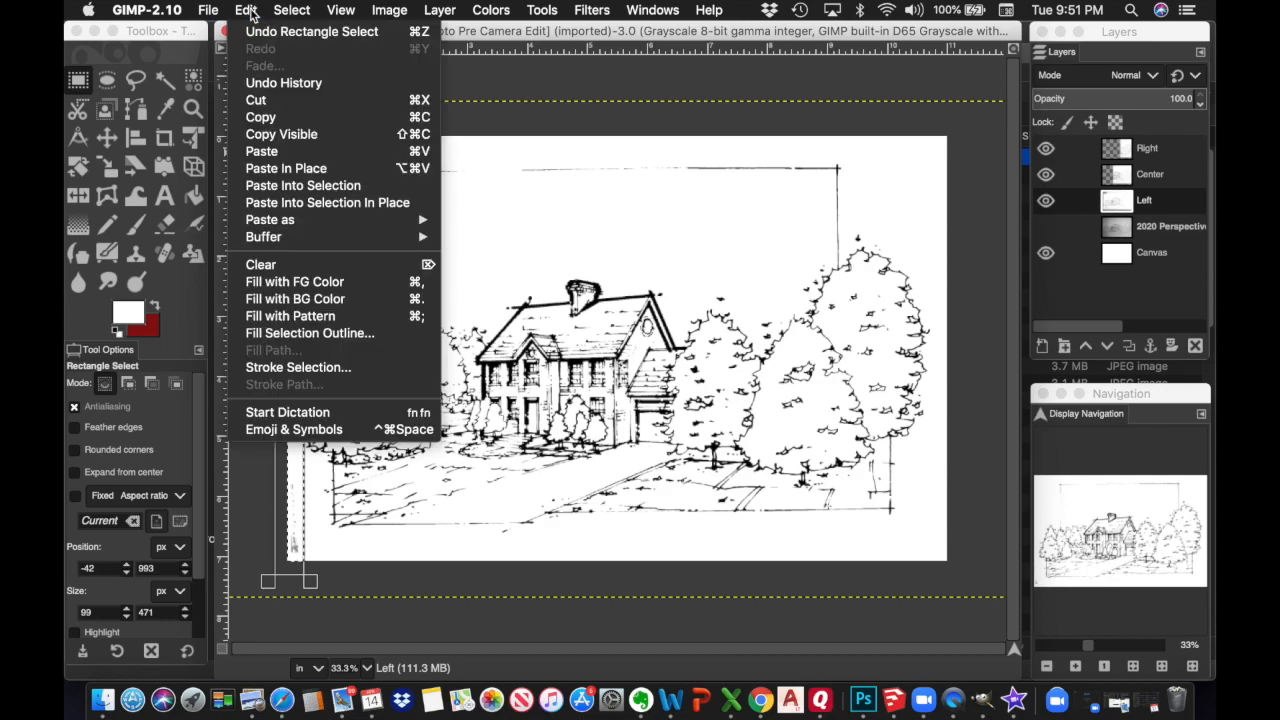
pyautogui.click(268, 264)
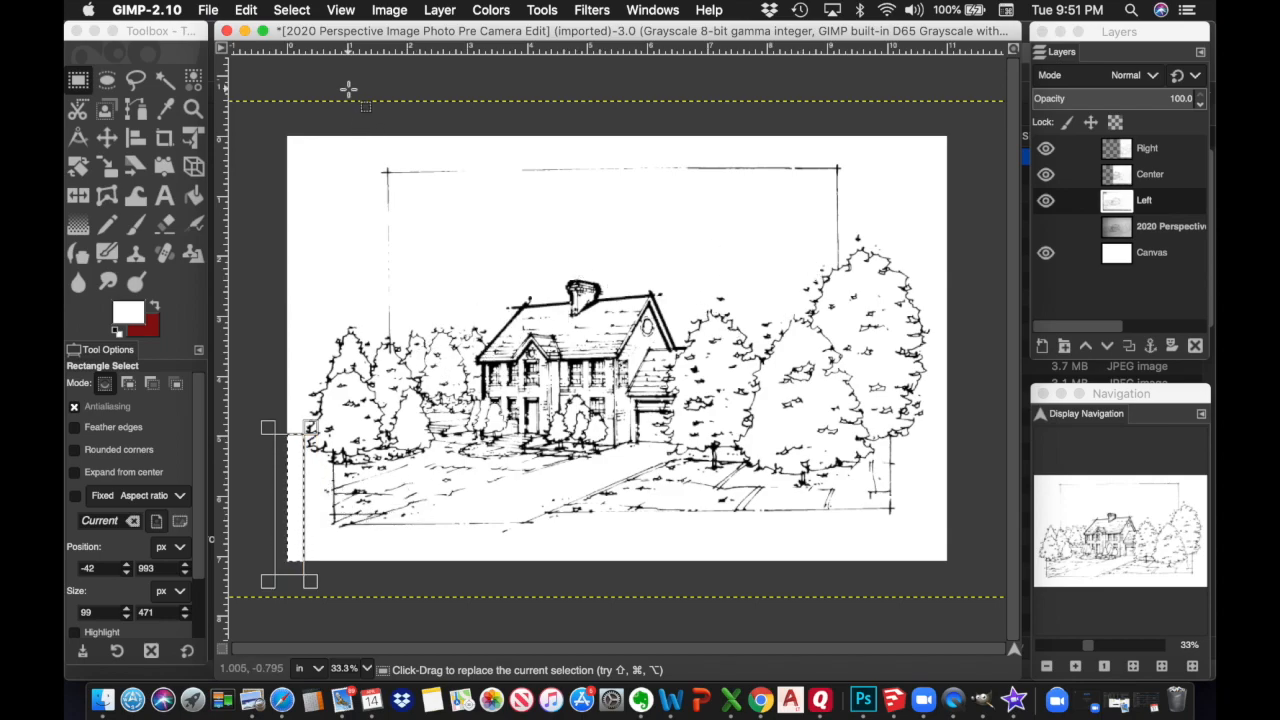
# Drop the selection, check each layer's visibility with Canvas left hidden, and select the Right layer
pyautogui.click(300, 14)
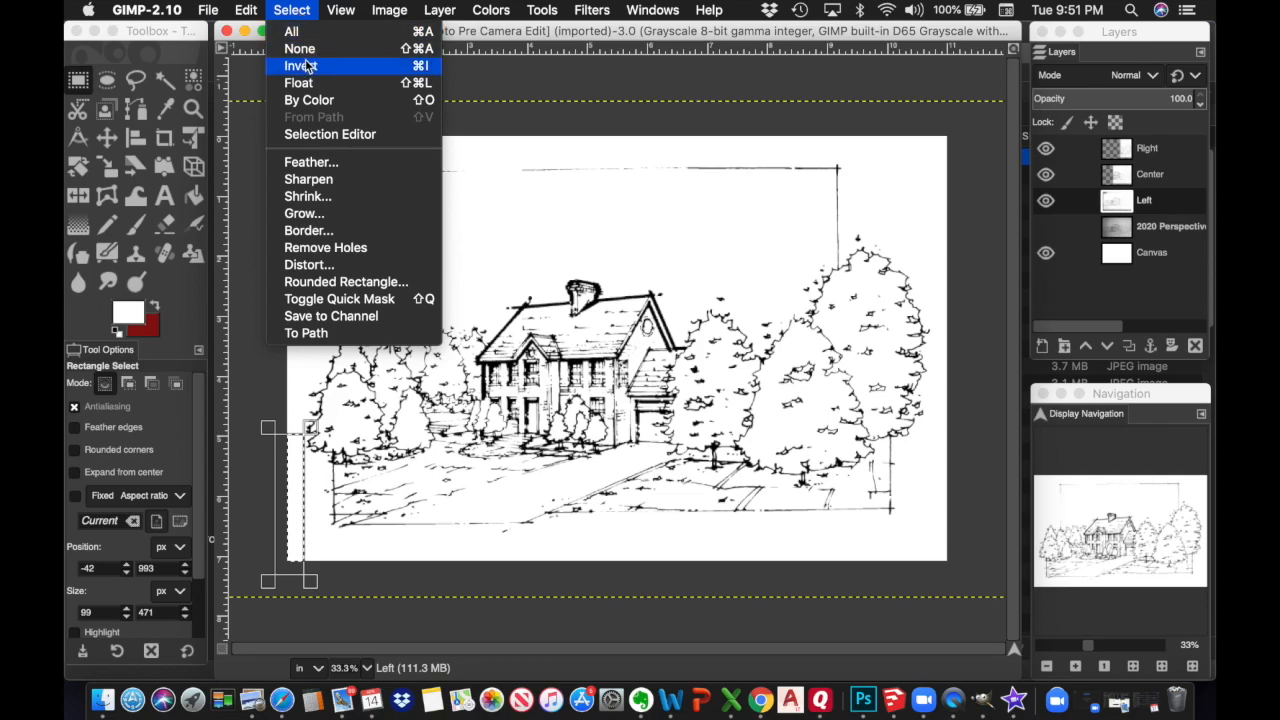
pyautogui.click(305, 49)
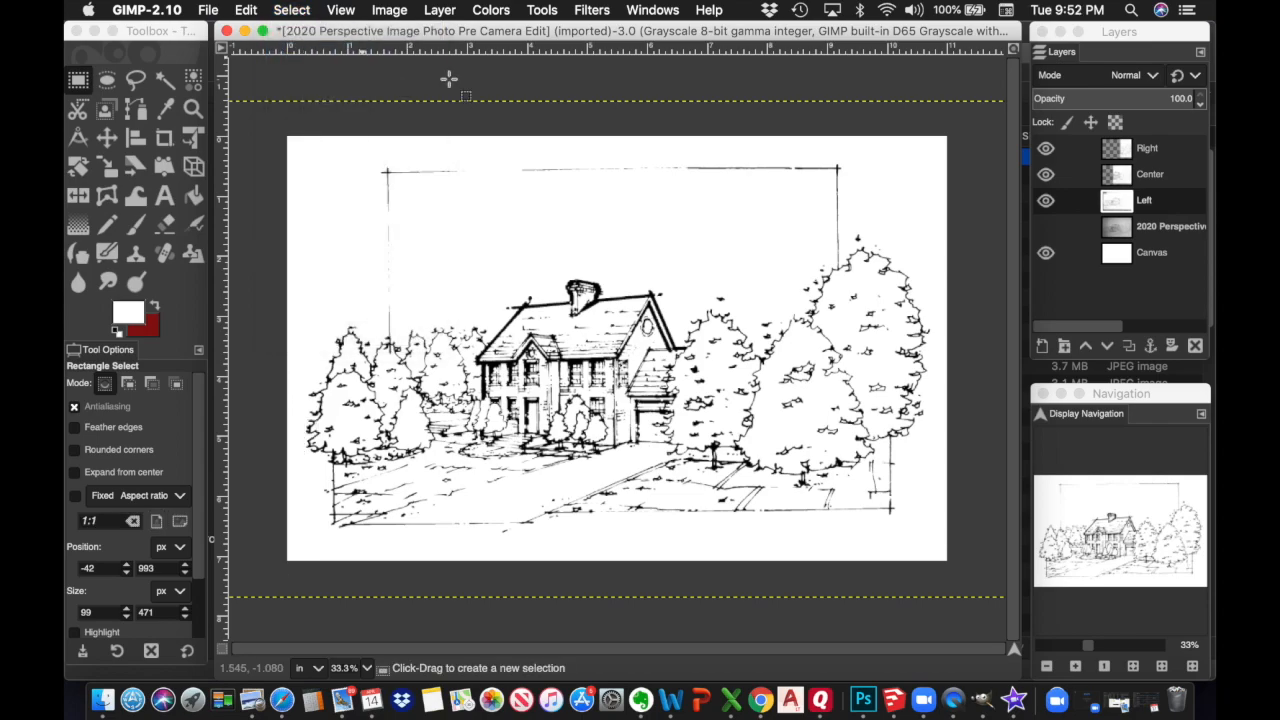
pyautogui.click(1045, 203)
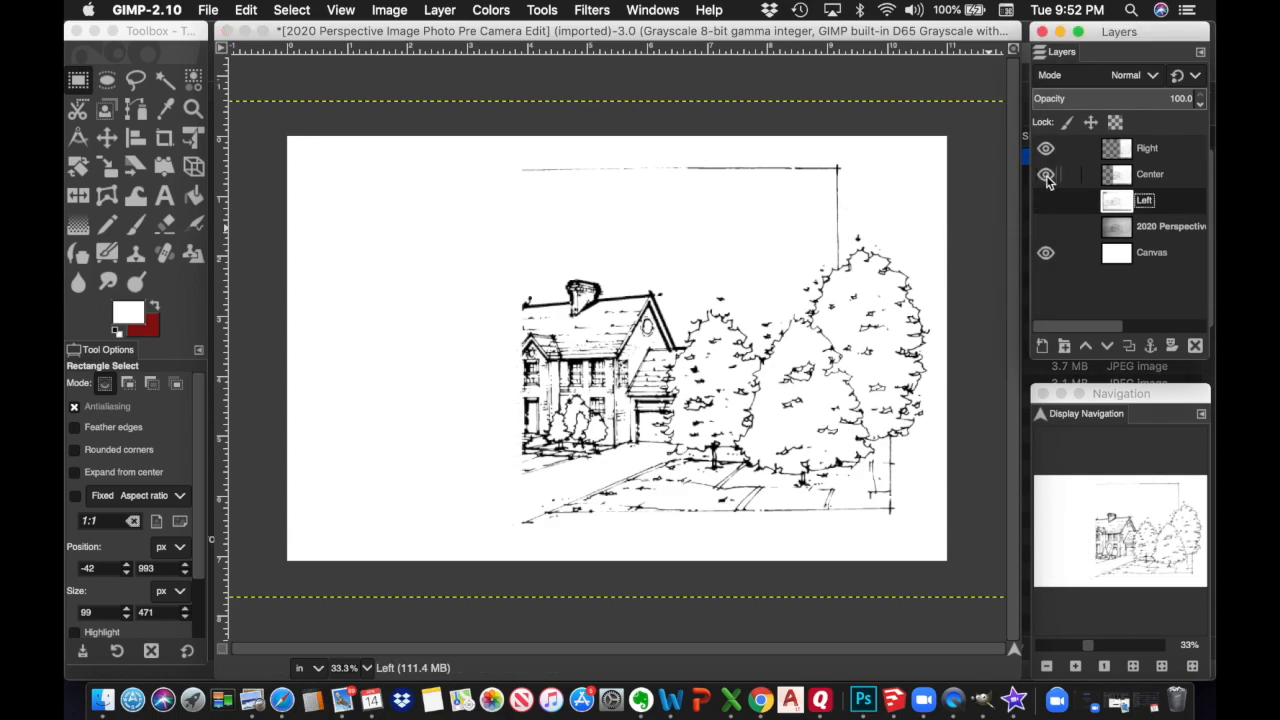
pyautogui.click(1045, 176)
pyautogui.click(1045, 148)
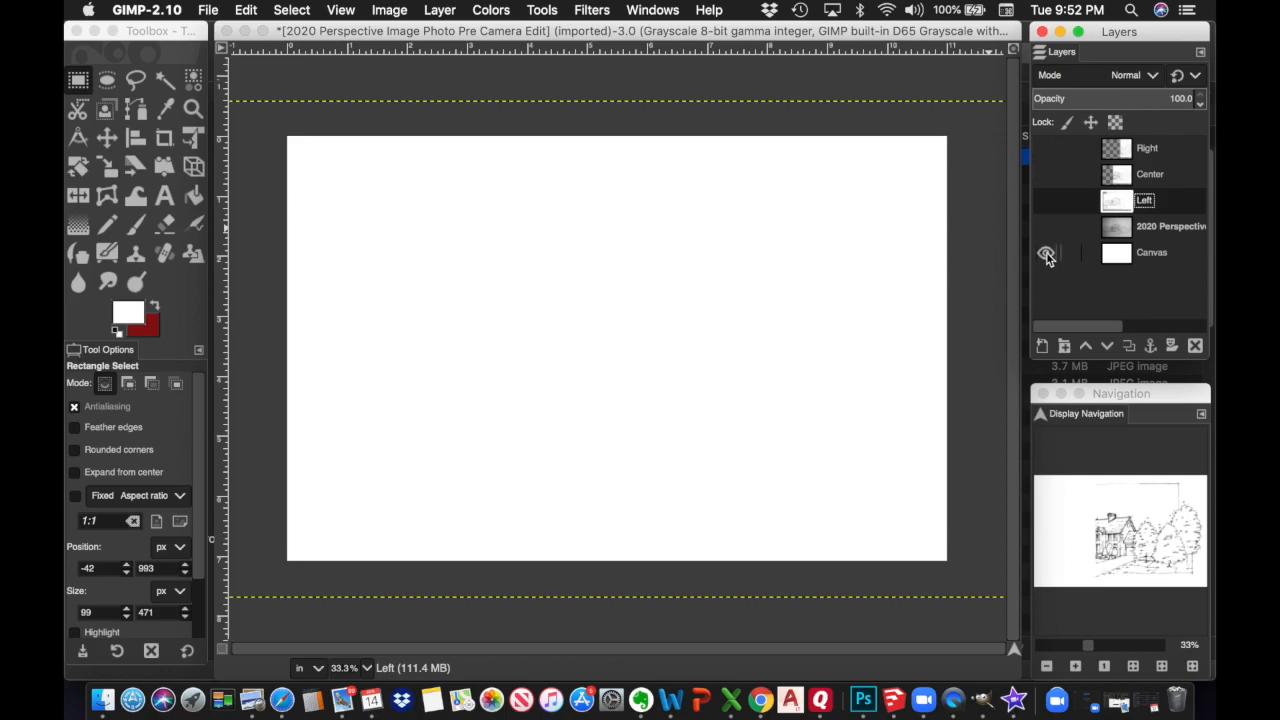
pyautogui.click(1045, 254)
pyautogui.click(1045, 148)
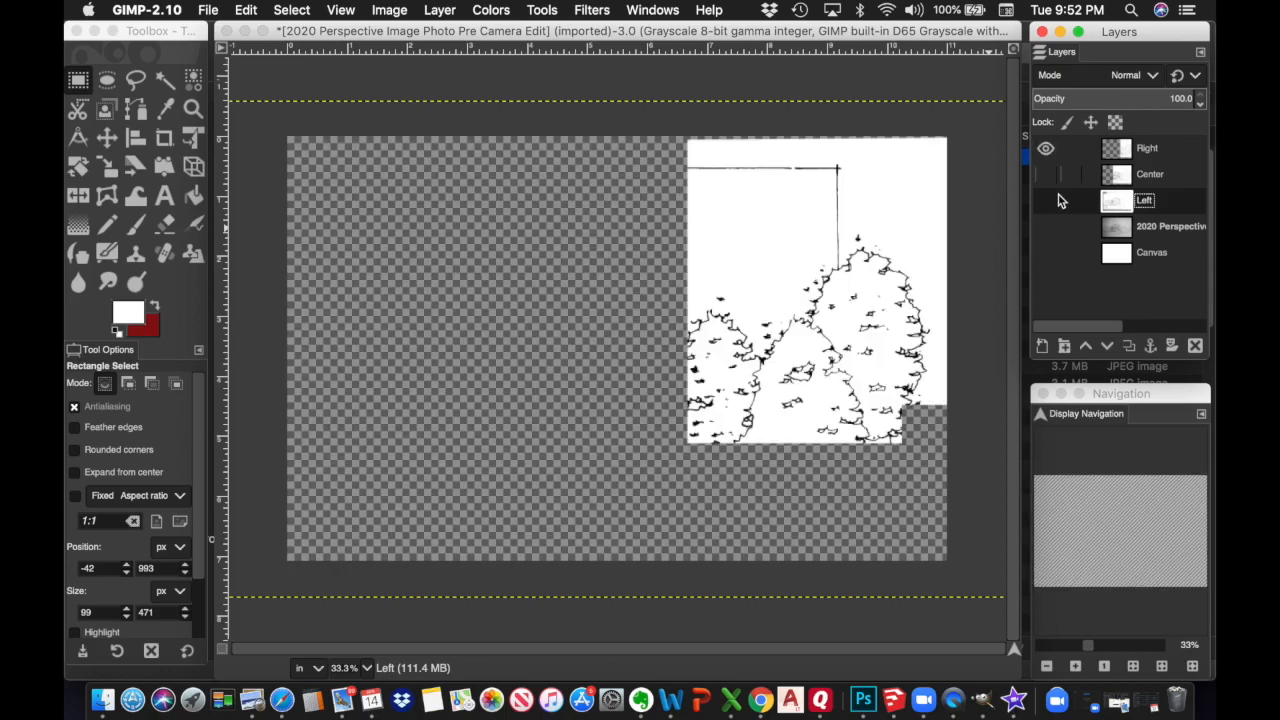
pyautogui.click(1049, 202)
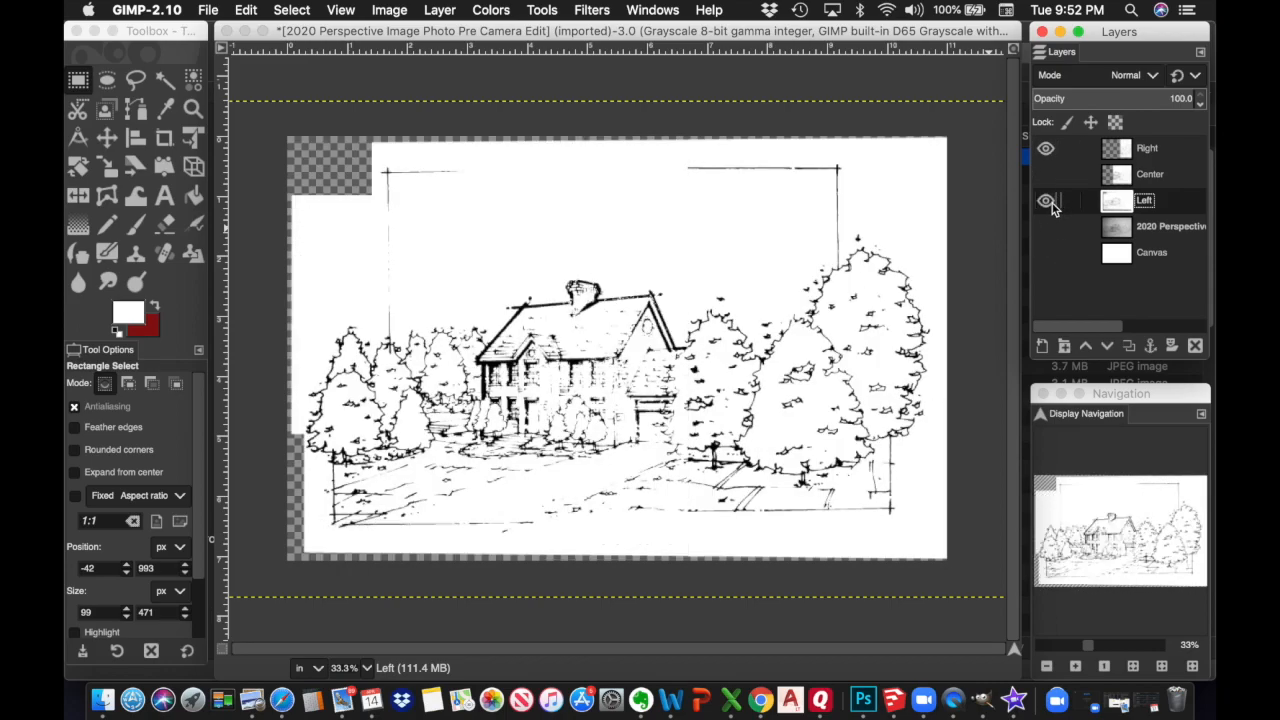
pyautogui.click(1046, 175)
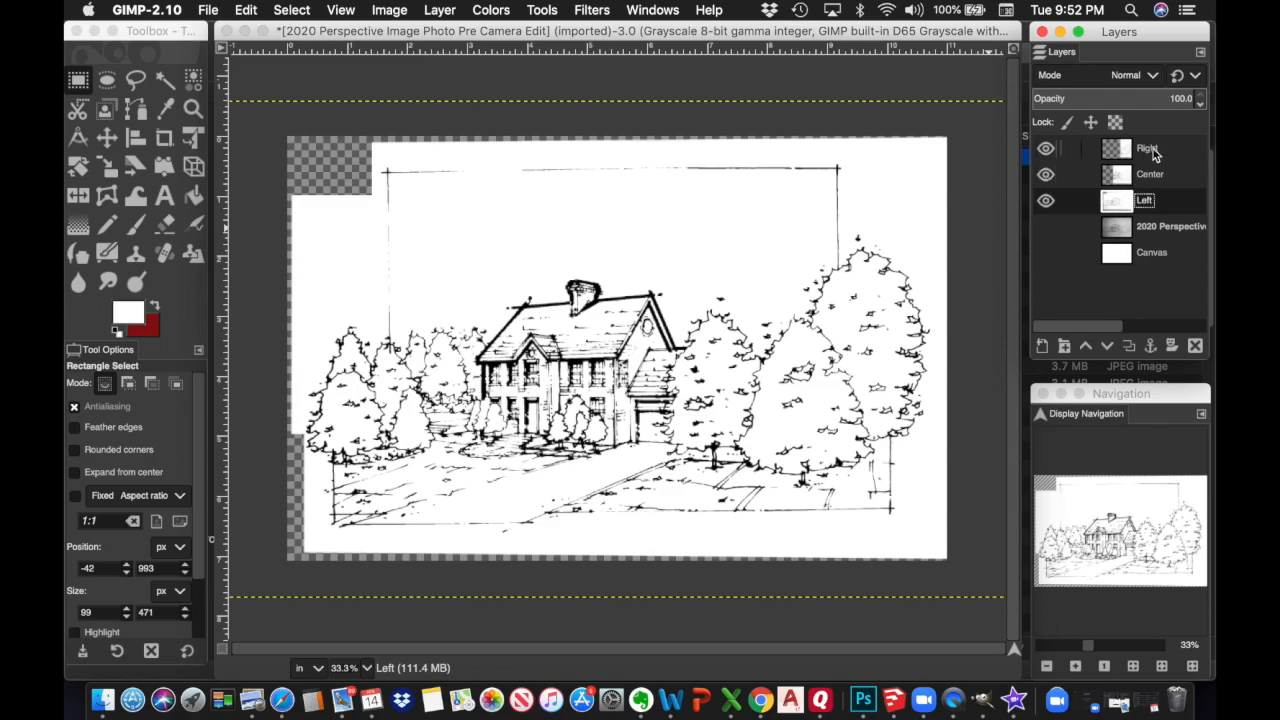
pyautogui.click(1163, 150)
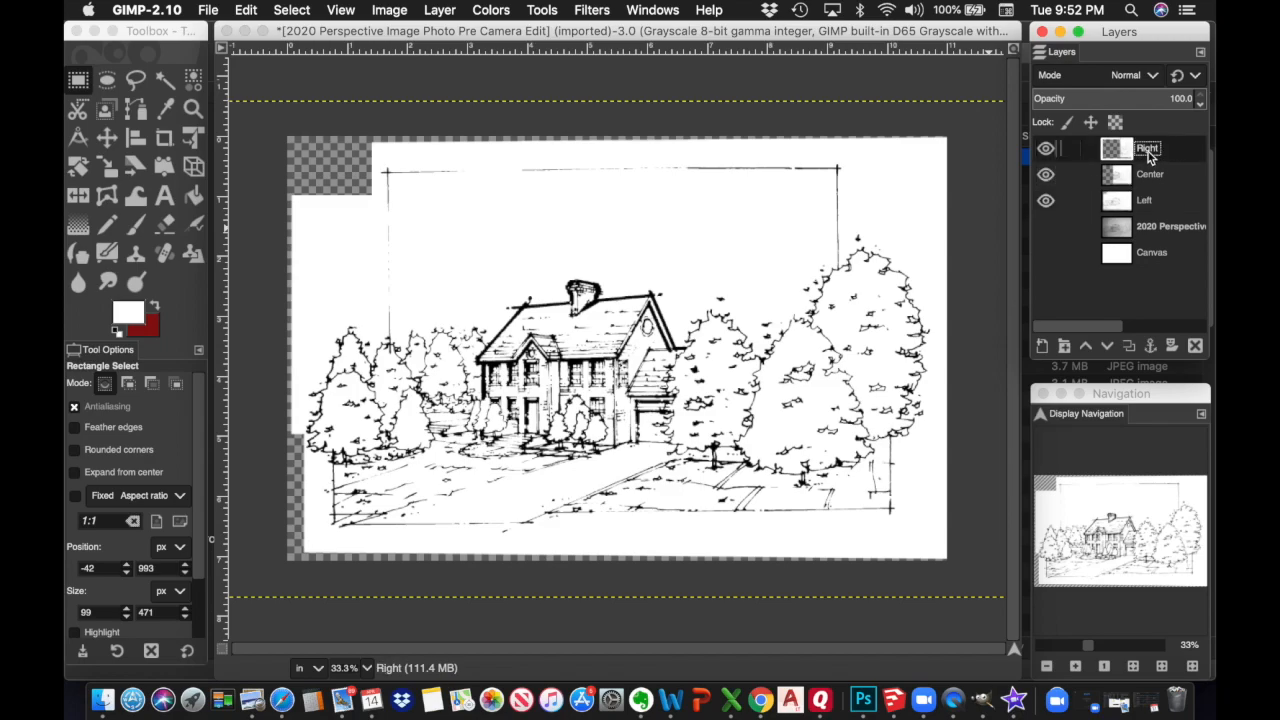
# Merge Right down into Center, then Center down into Left, and zoom in on the house
pyautogui.rightClick(1172, 151)
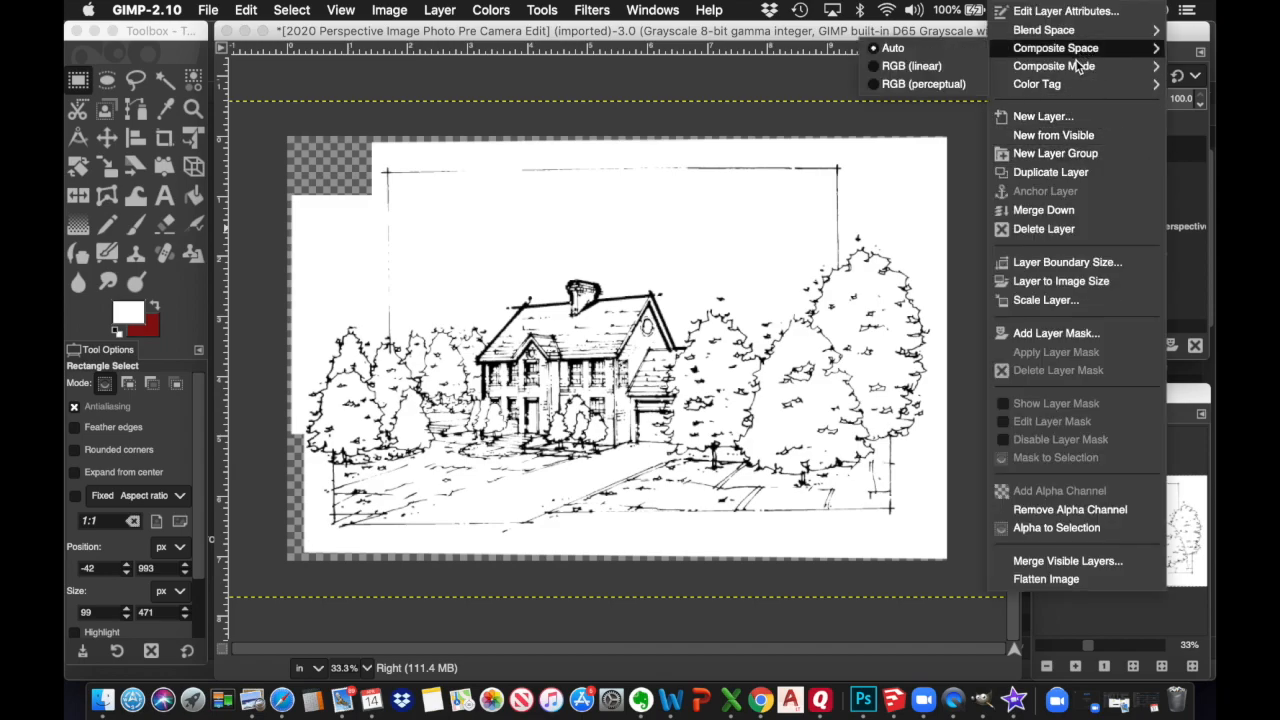
pyautogui.click(1058, 212)
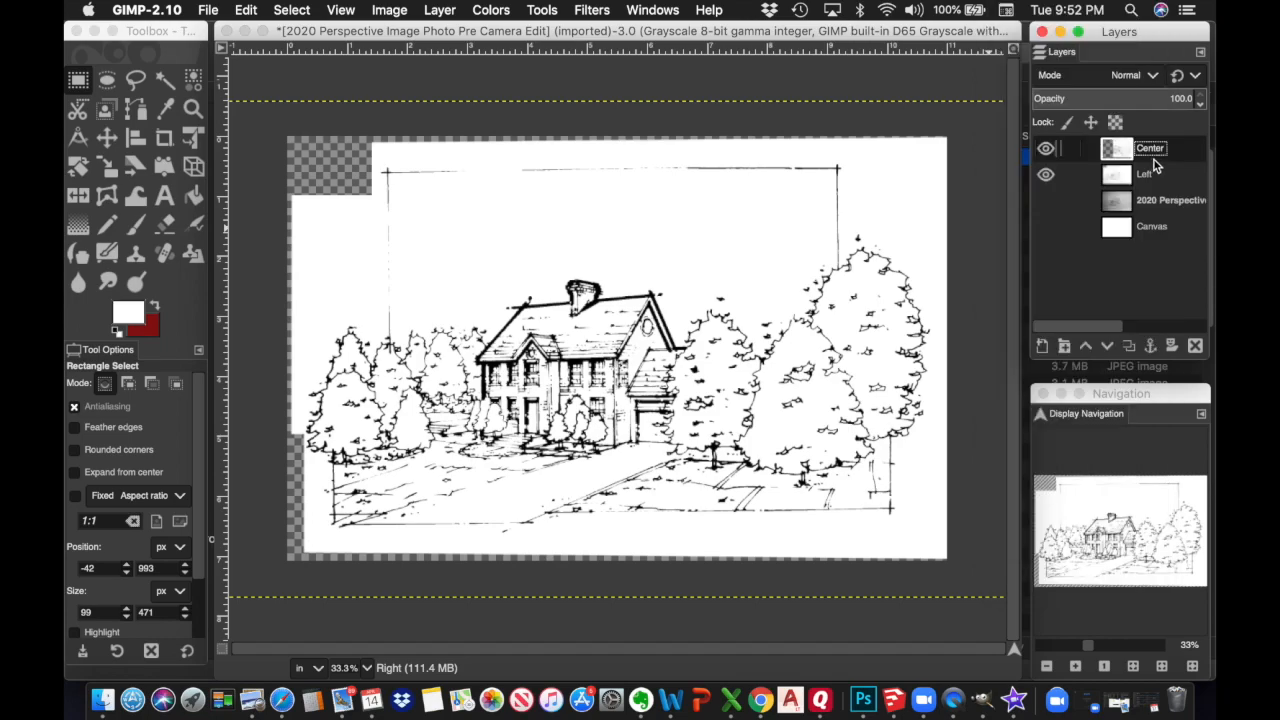
pyautogui.rightClick(1157, 150)
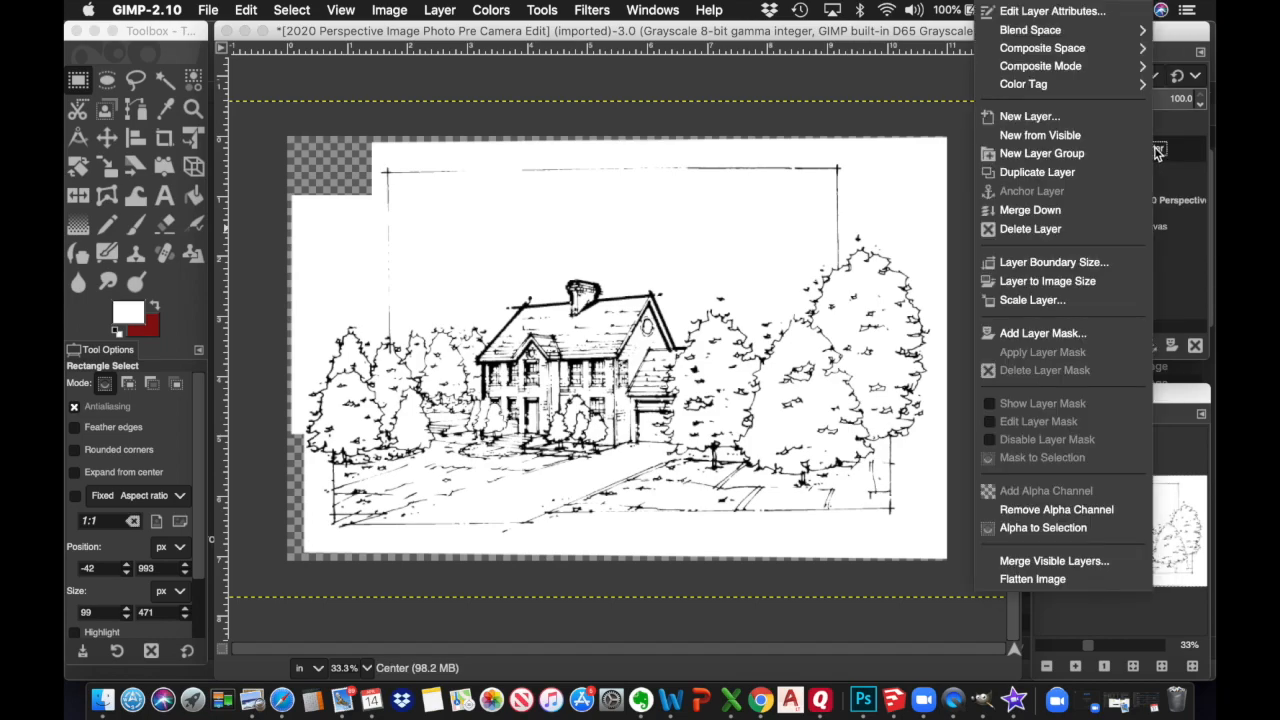
pyautogui.click(1050, 212)
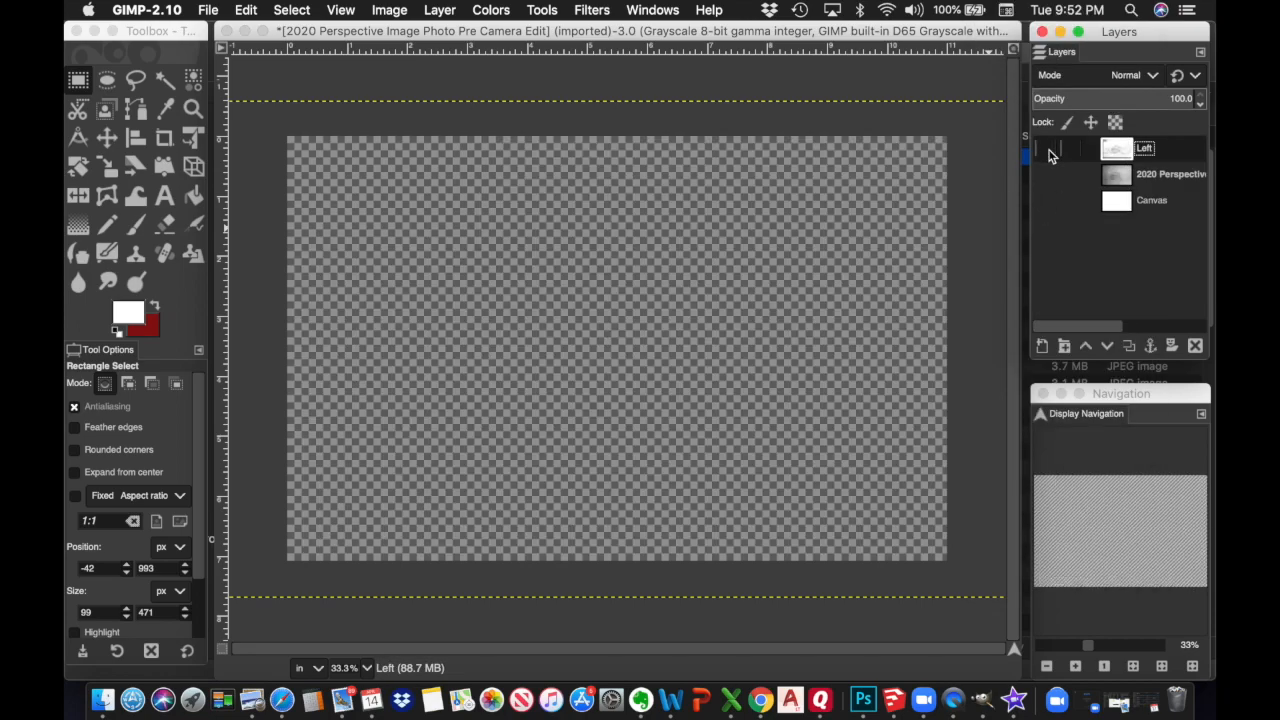
pyautogui.click(1047, 150)
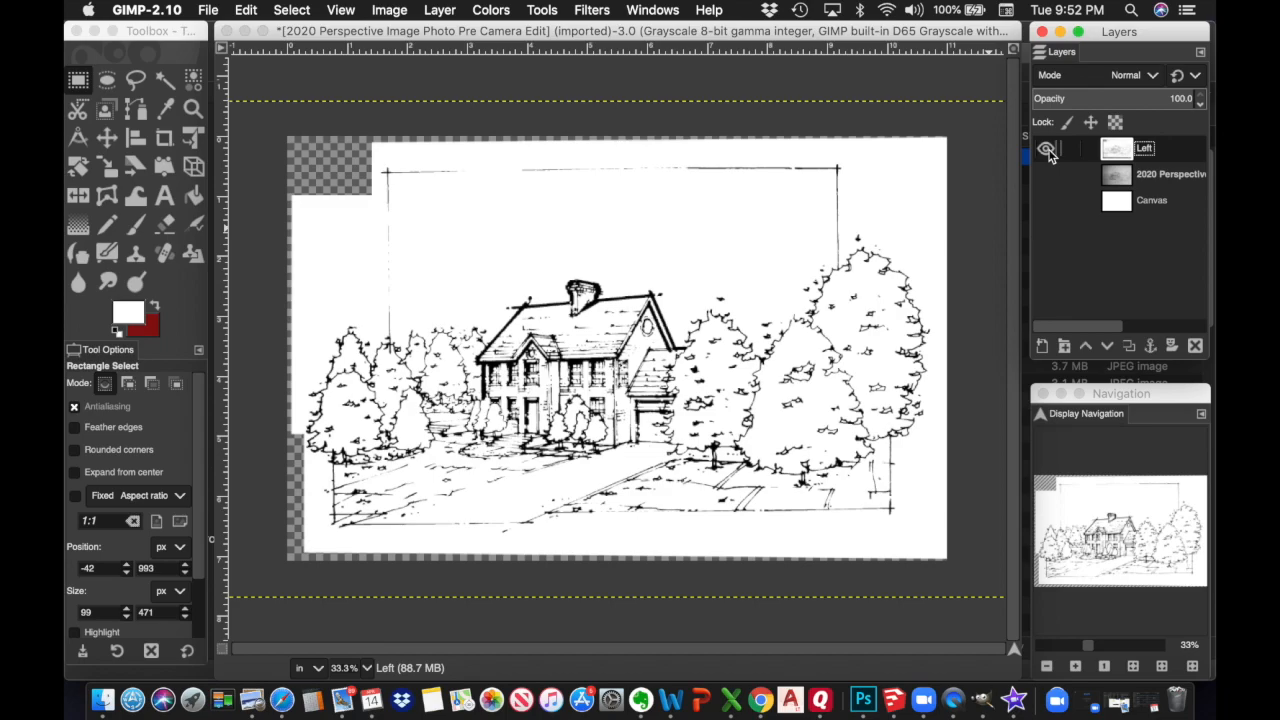
pyautogui.click(1048, 151)
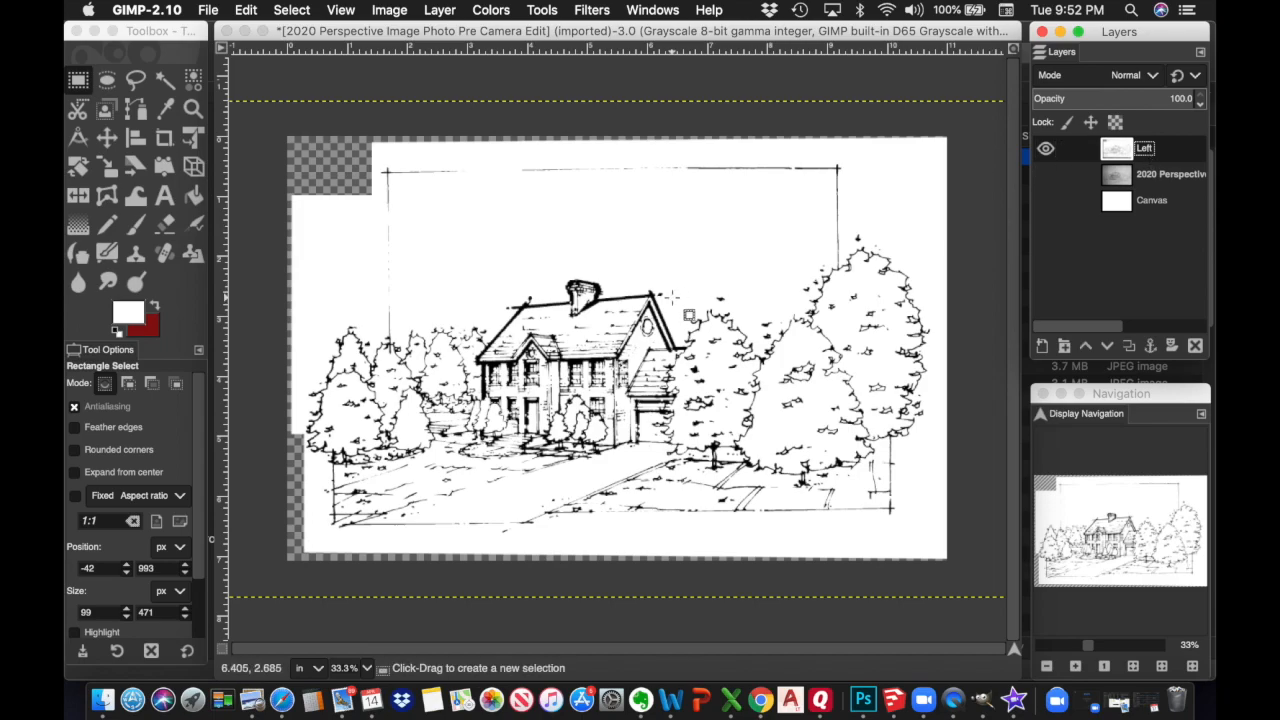
pyautogui.moveTo(1087, 644); pyautogui.dragTo(1105, 648)
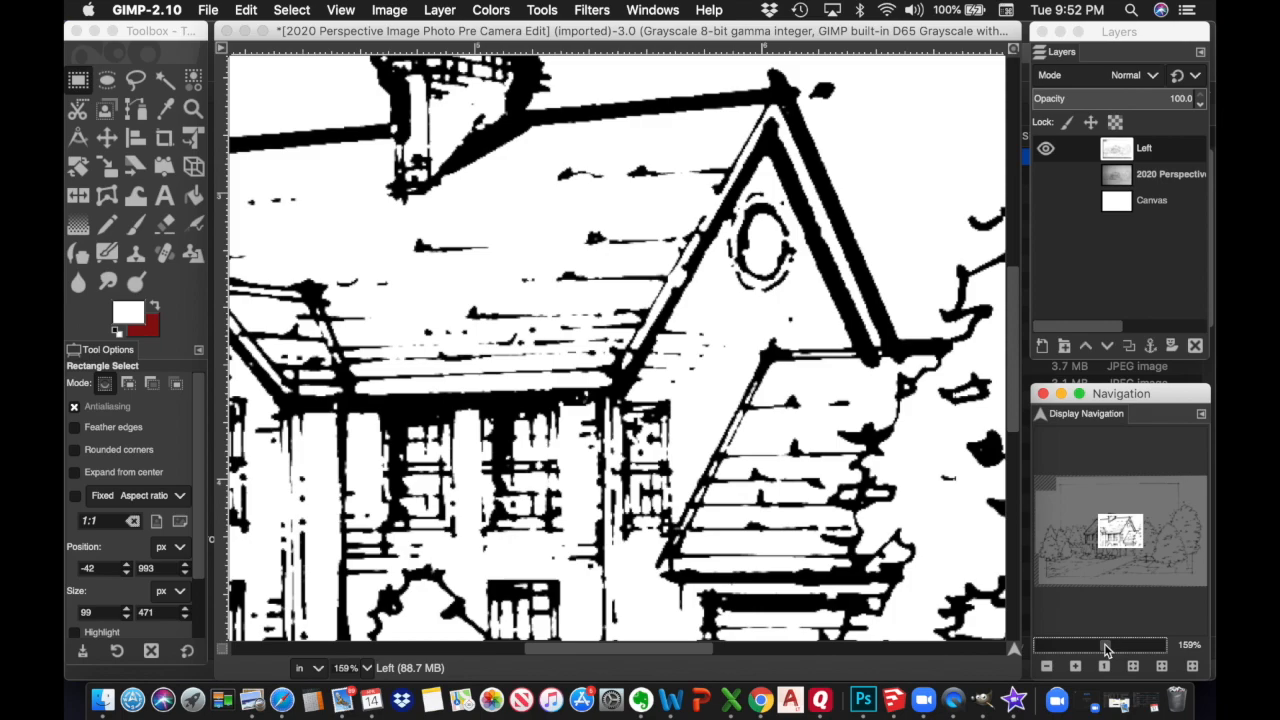
pyautogui.click(297, 12)
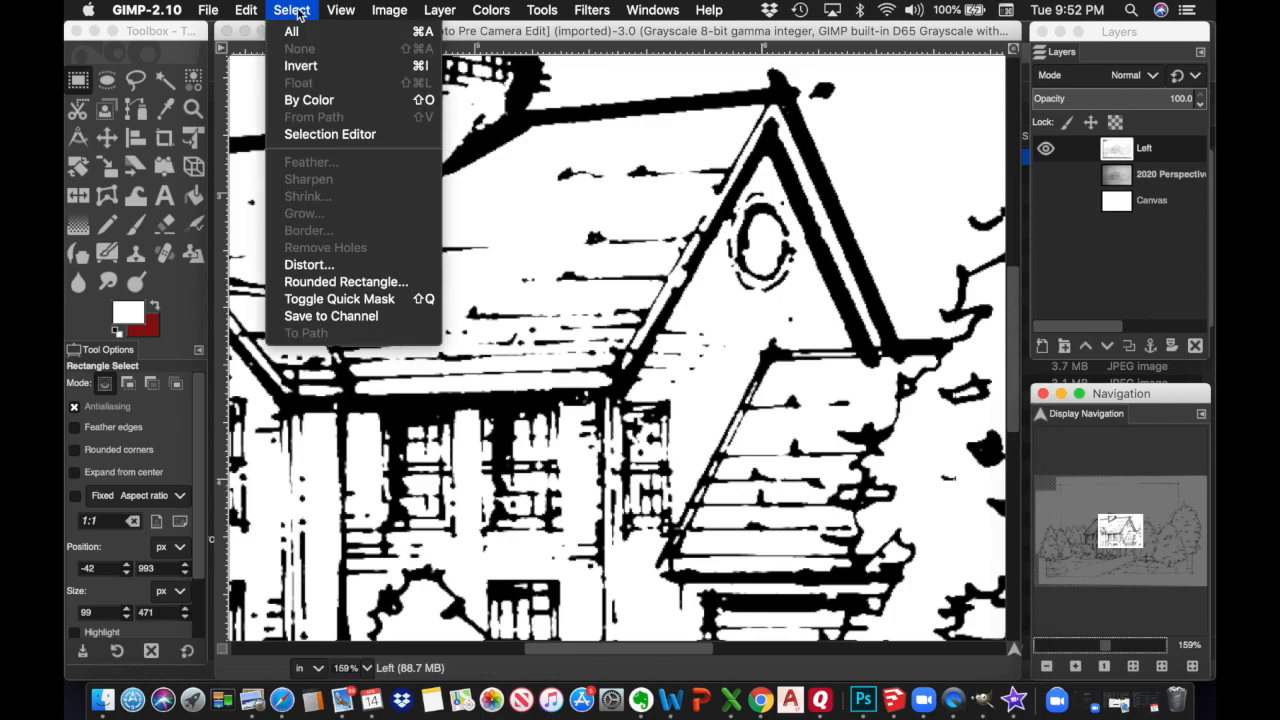
# Select the black sketch lines by colour, copy them, and paste them as a new layer
pyautogui.click(310, 101)
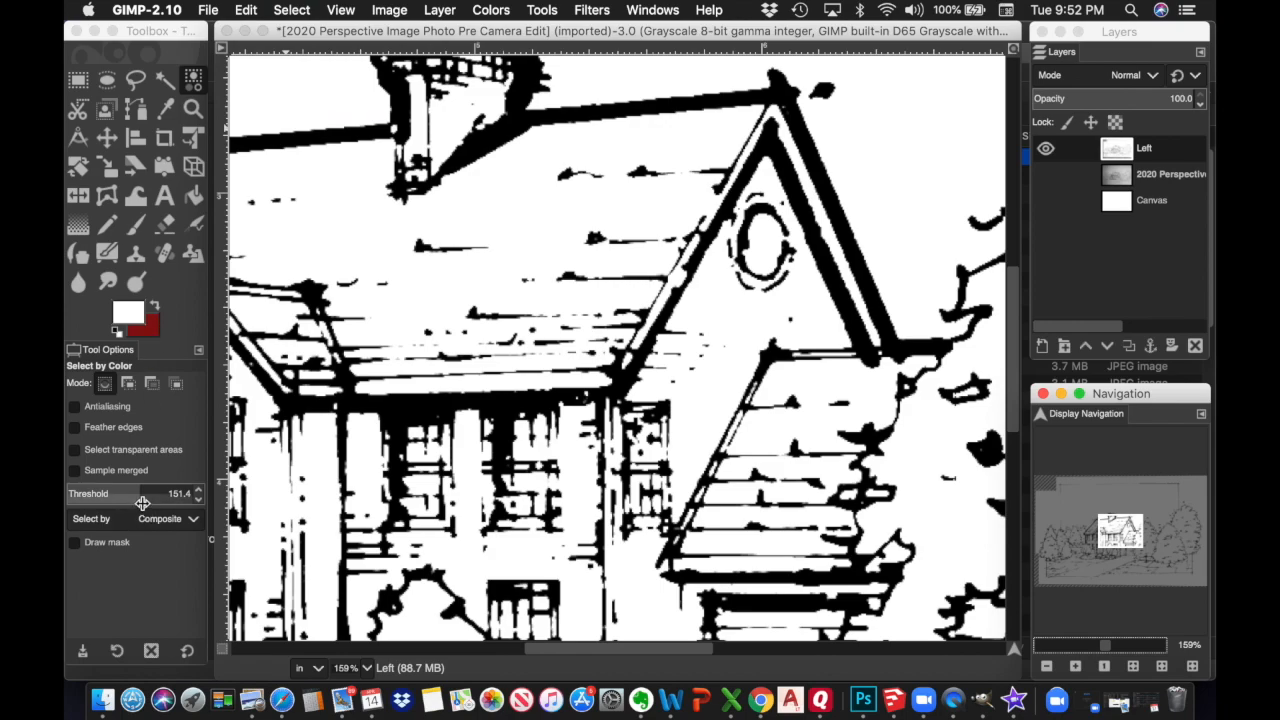
pyautogui.click(814, 168)
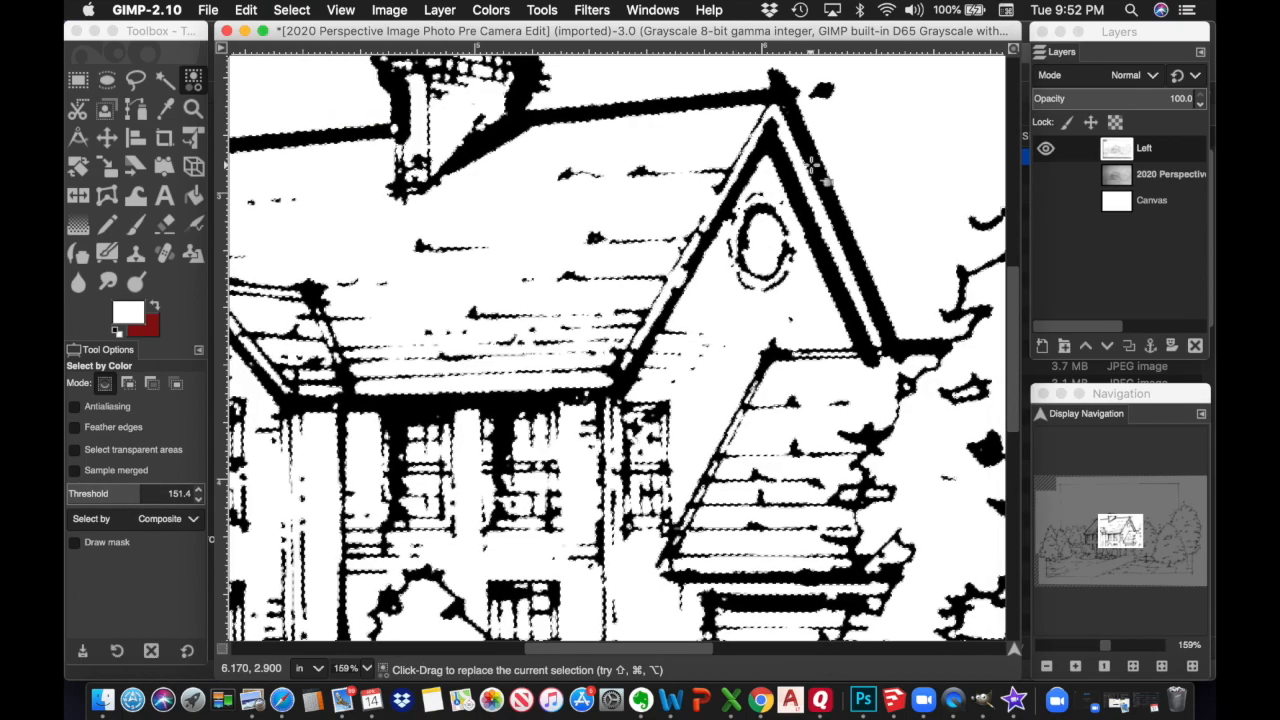
pyautogui.click(247, 10)
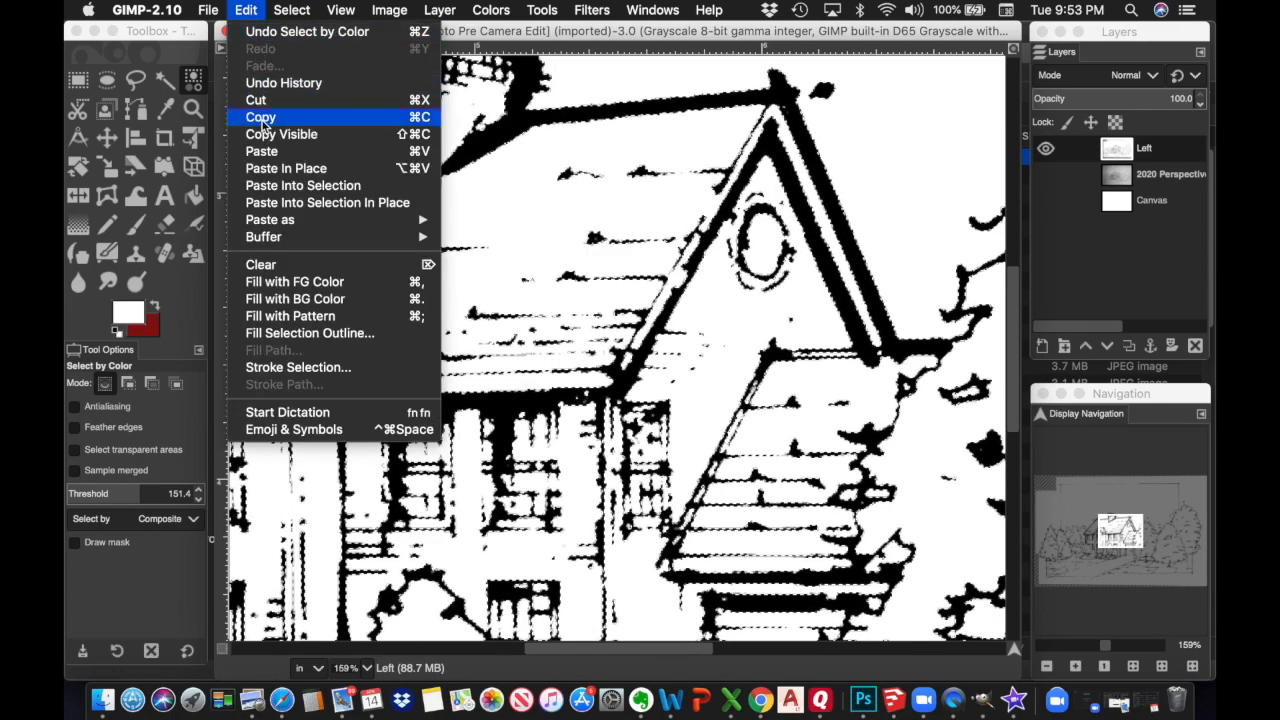
pyautogui.click(261, 118)
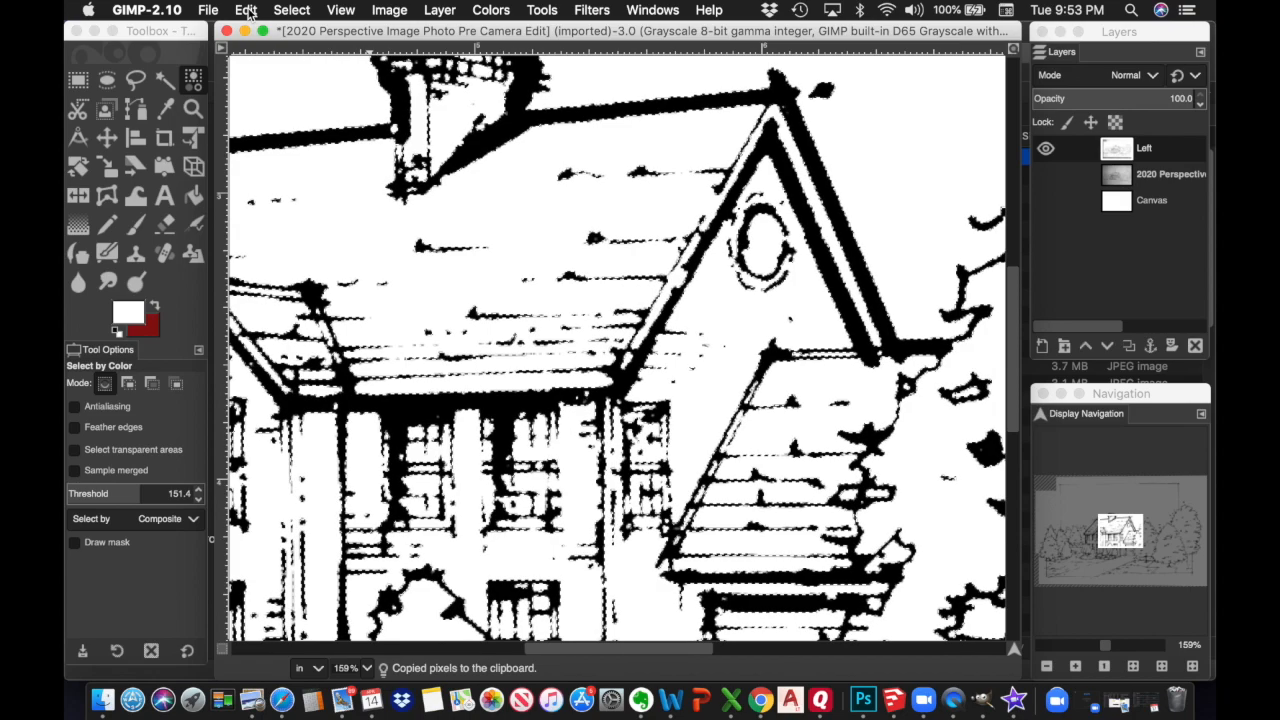
pyautogui.click(247, 10)
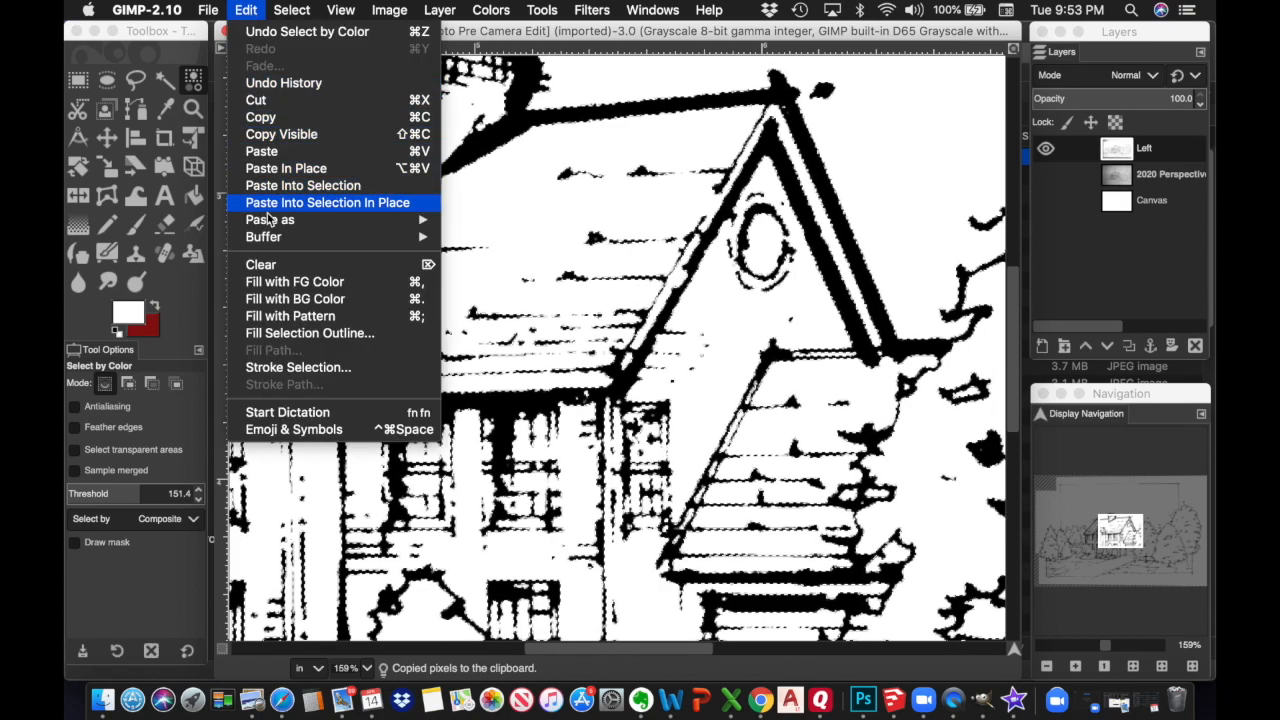
pyautogui.moveTo(270, 219)
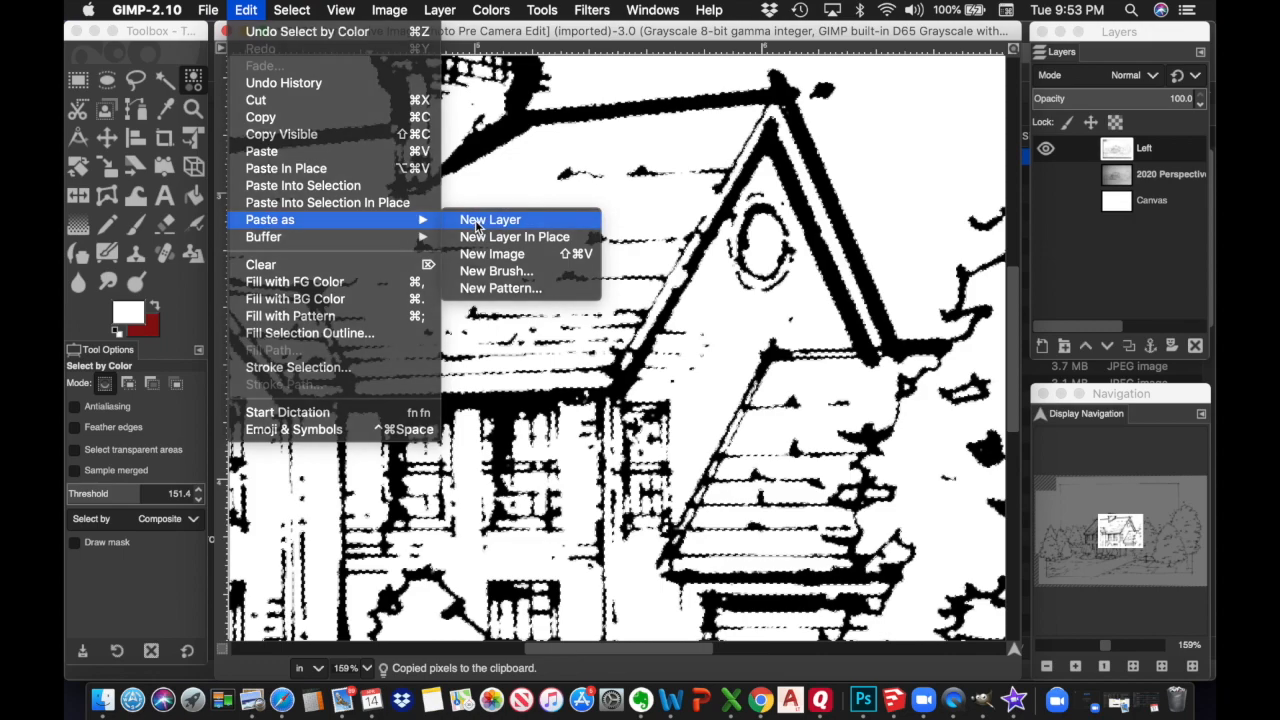
pyautogui.click(478, 220)
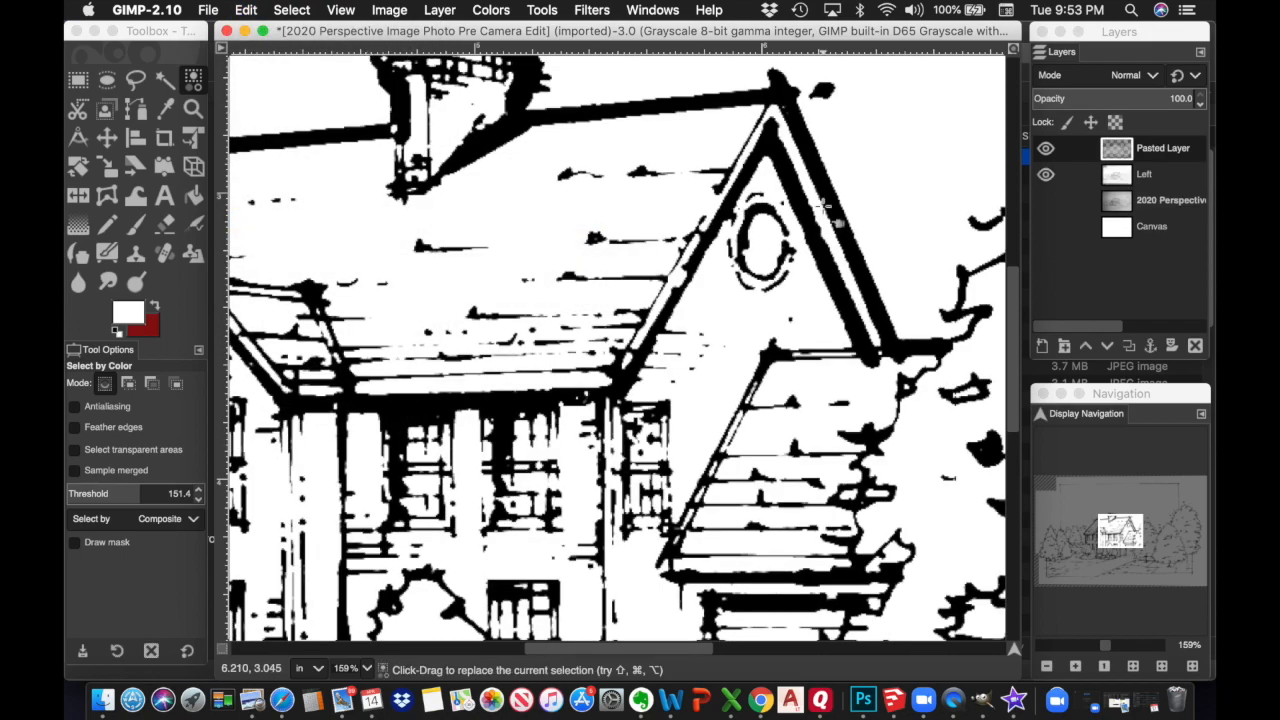
# Hide the Left layer, leaving only the Pasted Layer's black lines, and clear the selection
pyautogui.click(1046, 174)
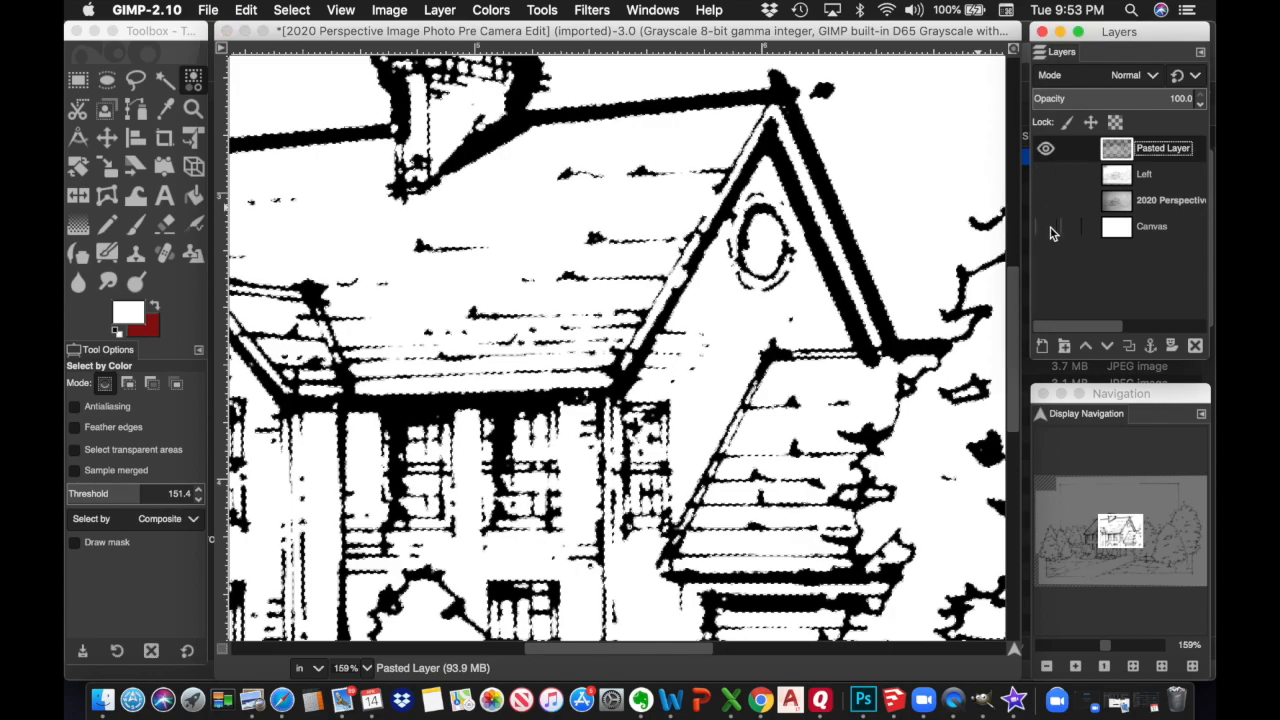
pyautogui.click(1047, 227)
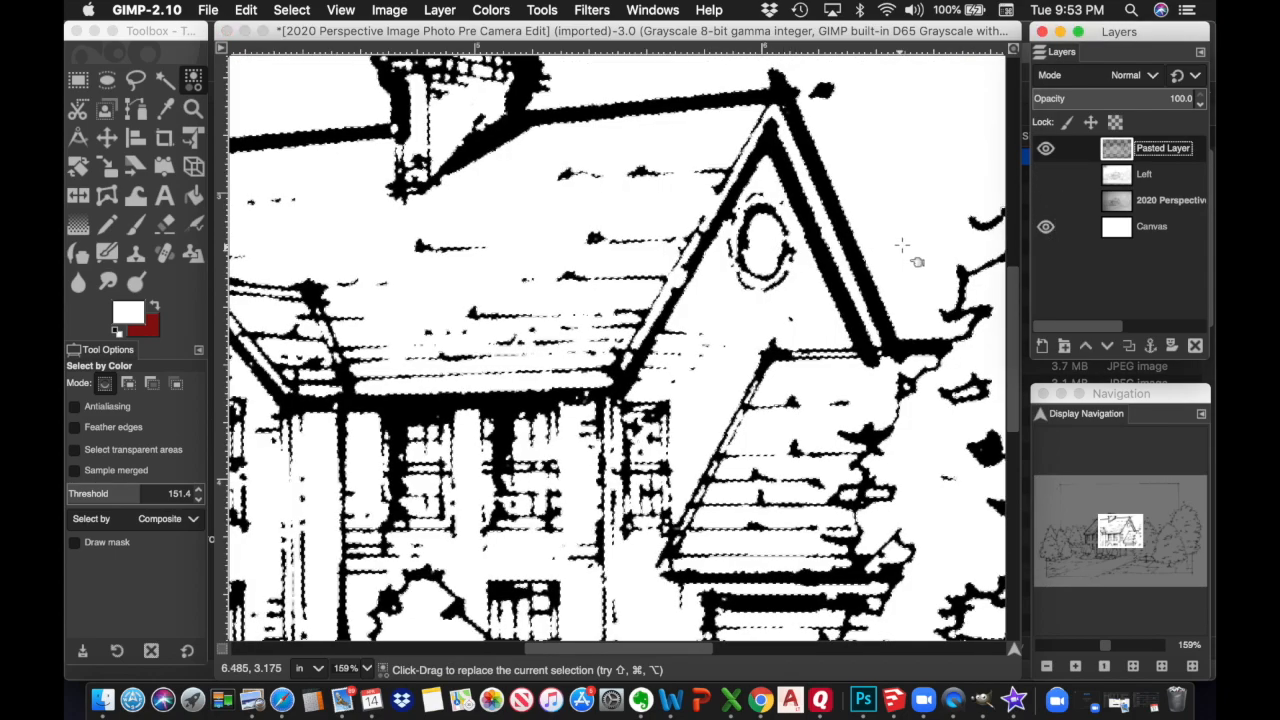
pyautogui.click(1046, 227)
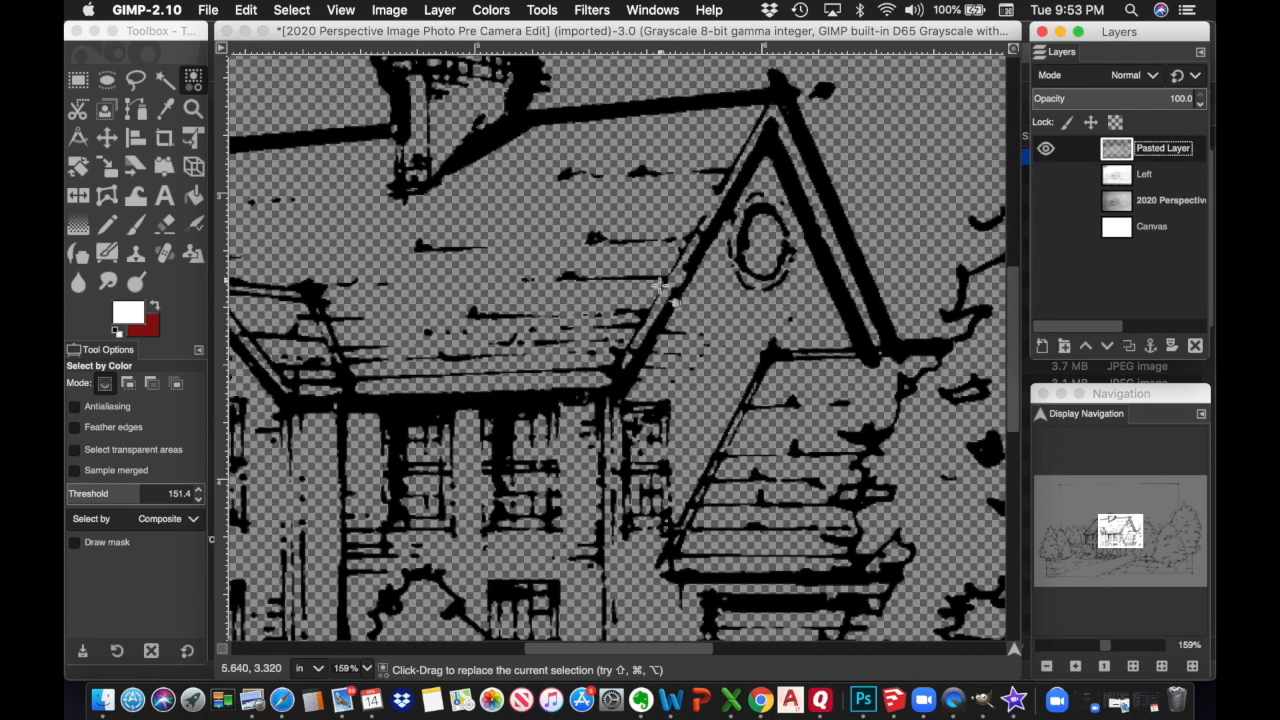
pyautogui.click(660, 285)
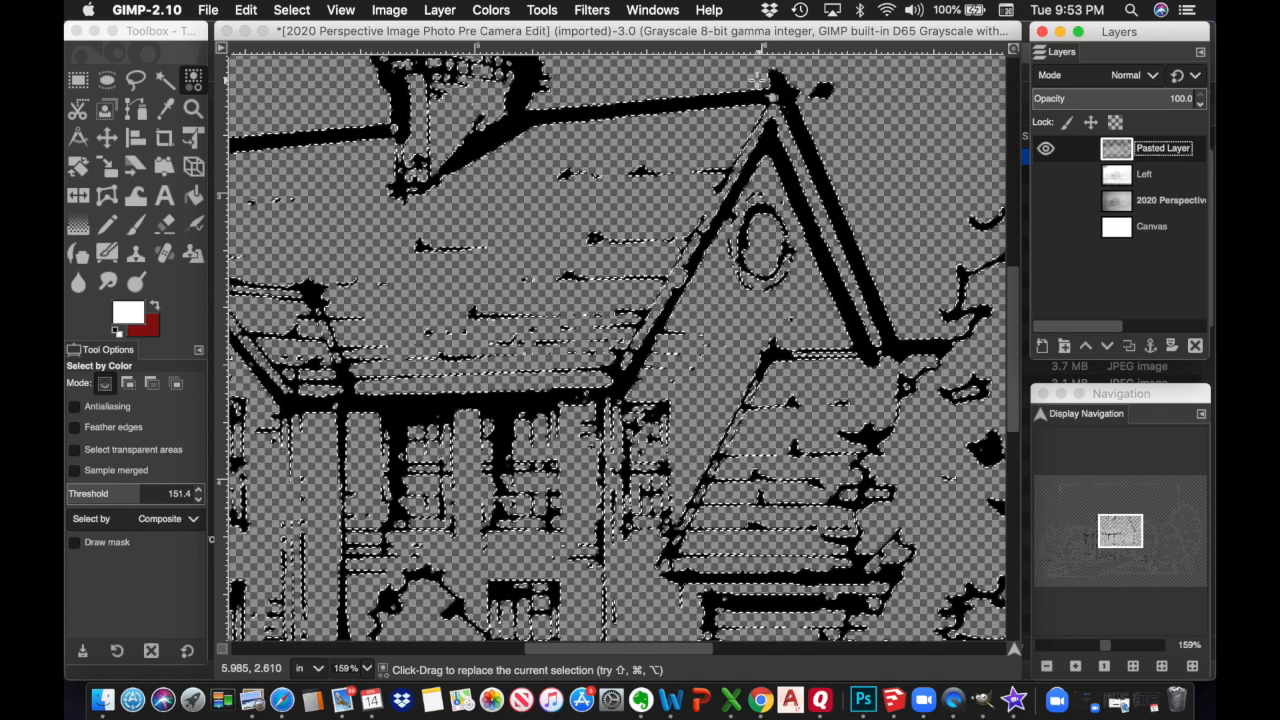
pyautogui.click(300, 12)
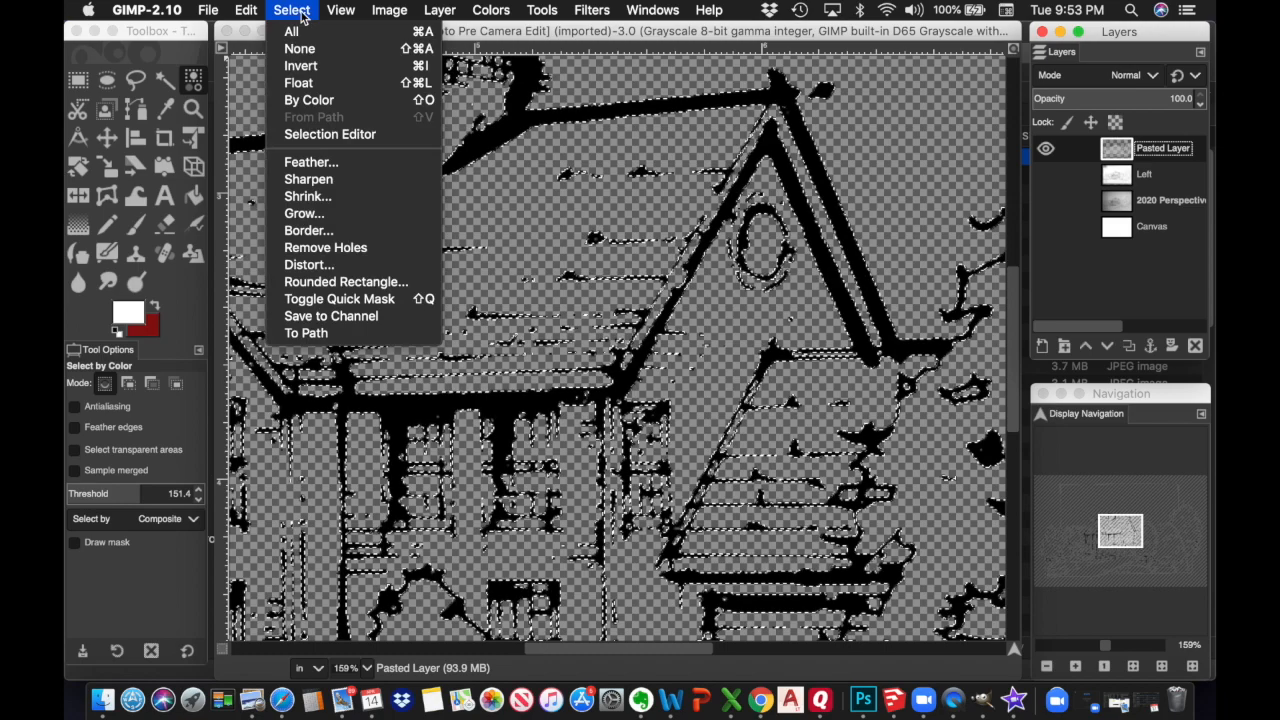
pyautogui.click(300, 50)
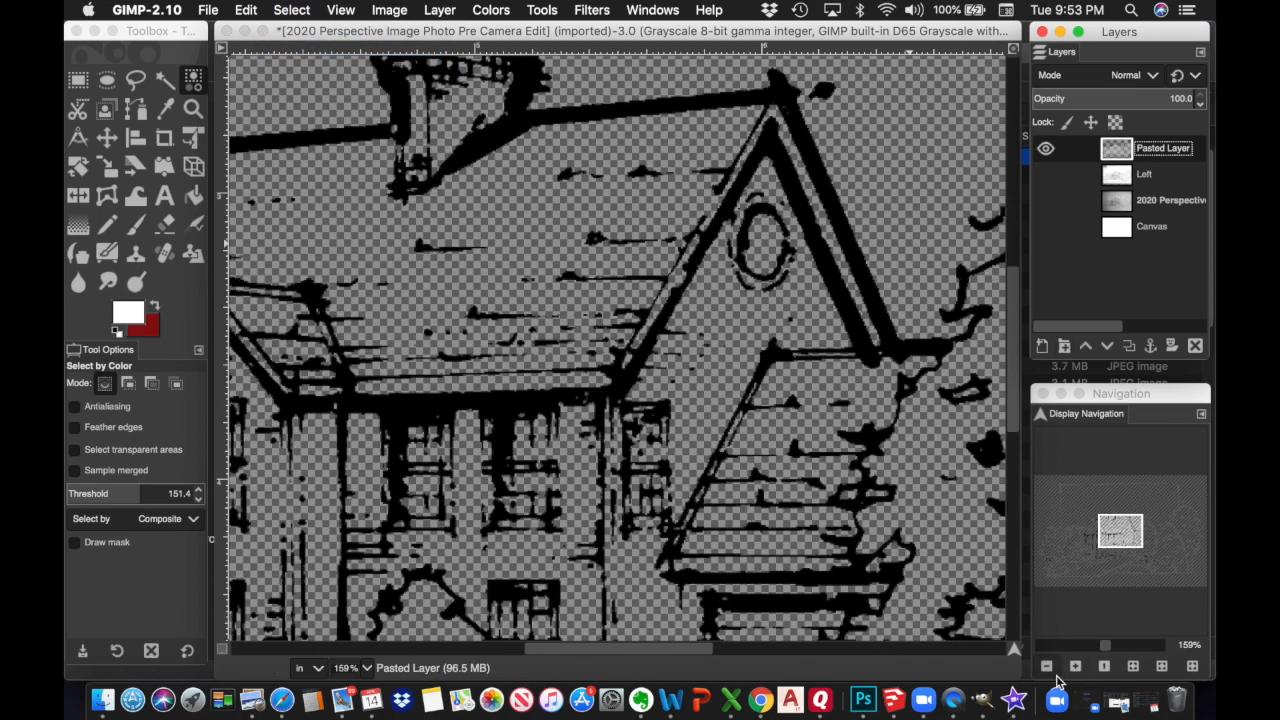
# Zoom out until the whole sketch fits and show the white Canvas layer
pyautogui.click(1047, 667)
pyautogui.click(1047, 667)
pyautogui.click(1047, 667)
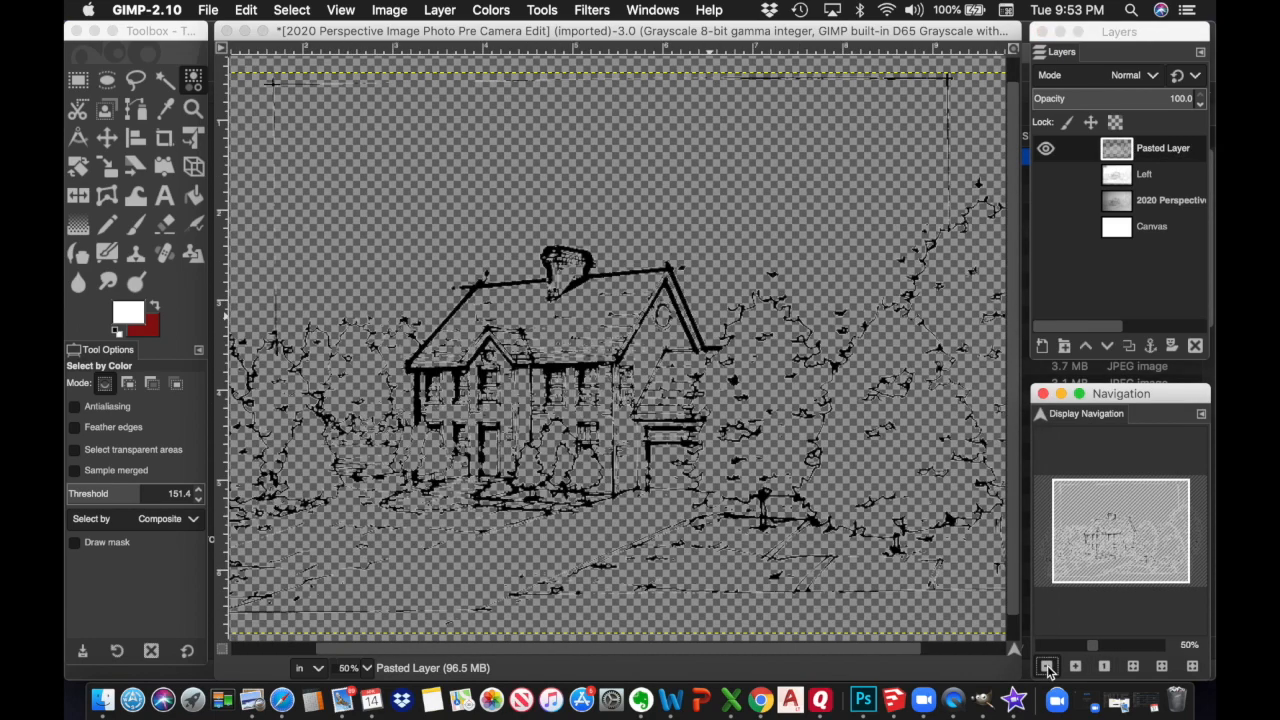
pyautogui.click(1047, 667)
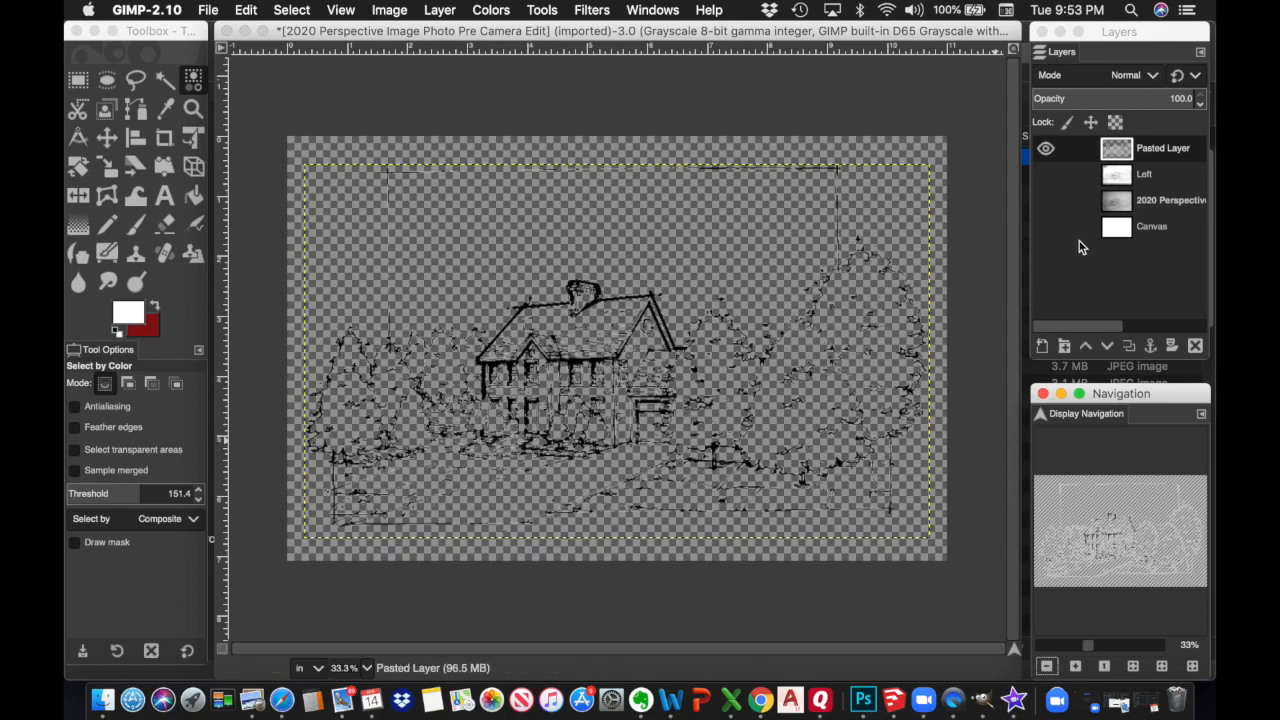
pyautogui.click(1047, 235)
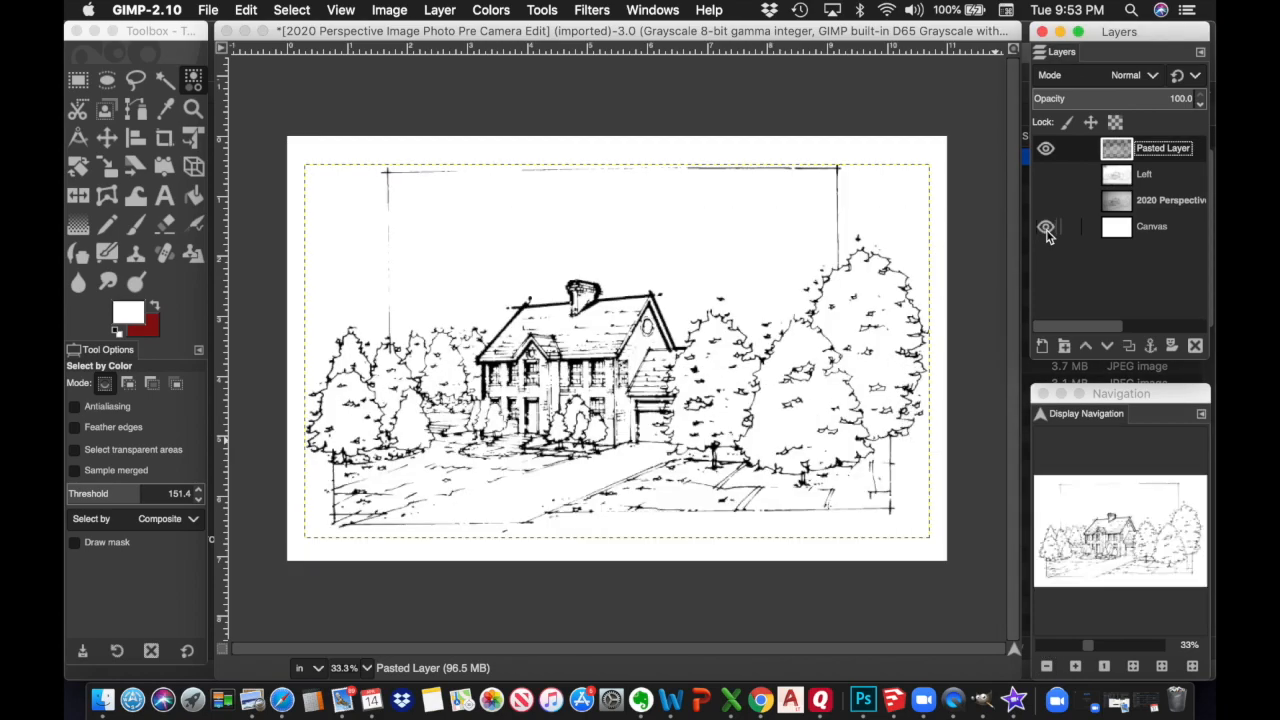
# Inspect the cleaned sketch at 50% zoom, panning around it, then bring up the File menu
pyautogui.click(291, 10)
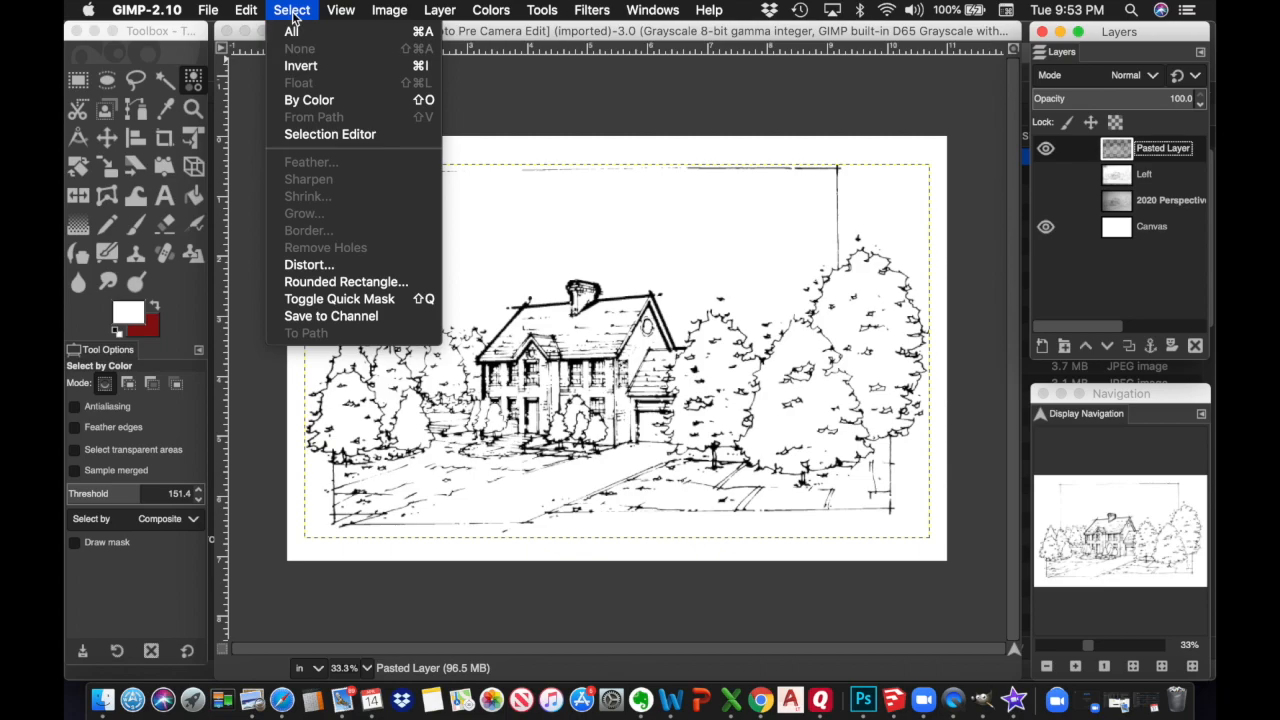
pyautogui.click(292, 12)
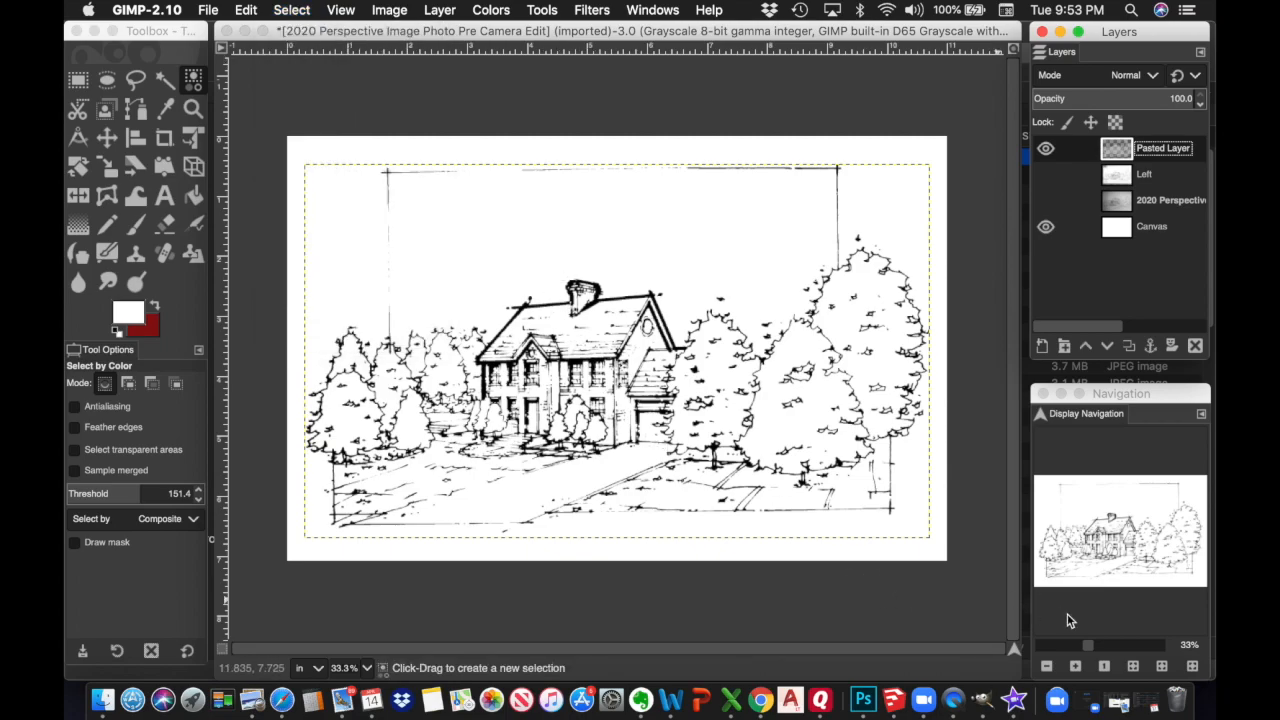
pyautogui.click(1076, 668)
pyautogui.click(1076, 668)
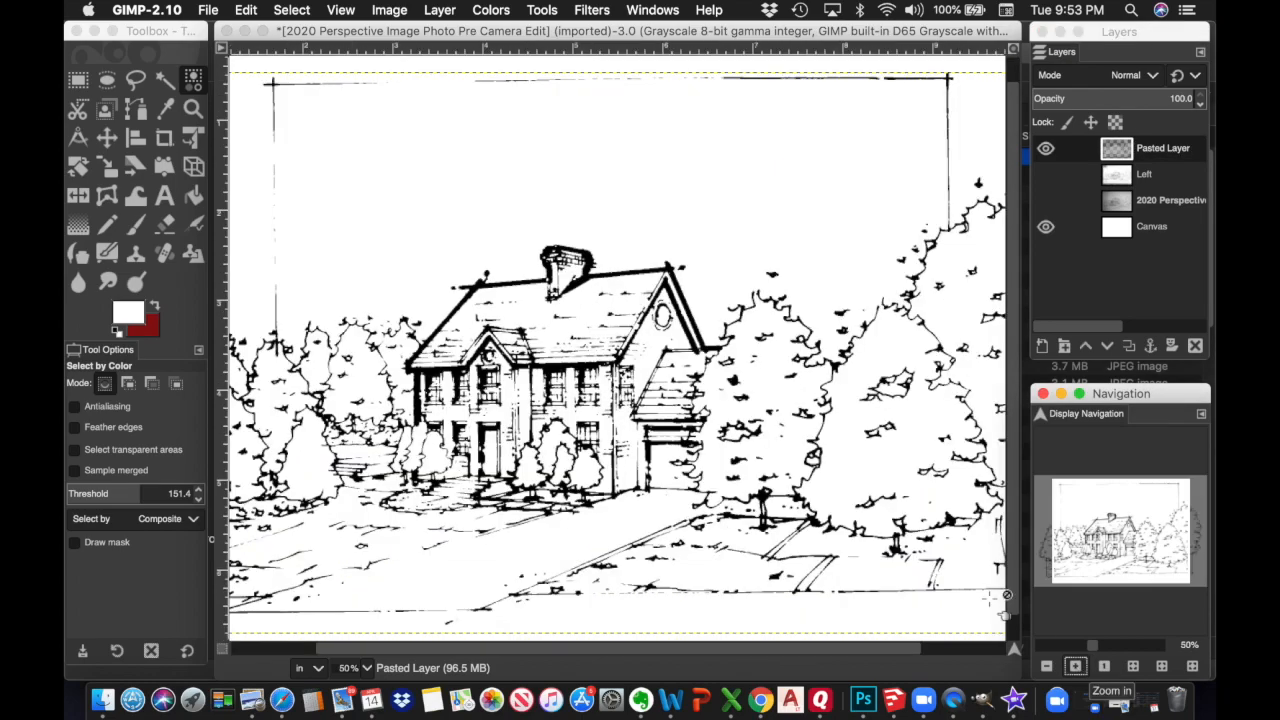
pyautogui.hscroll(3, 766, 420)
pyautogui.scroll(-1, 766, 420)
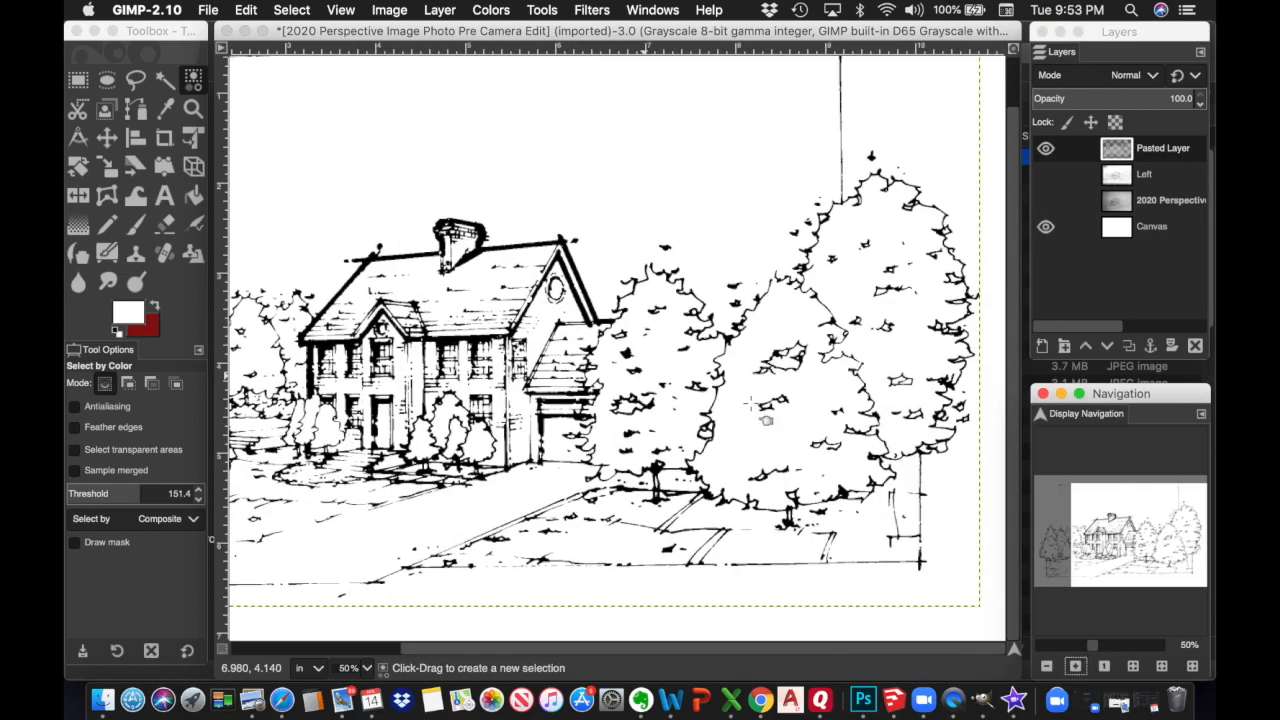
pyautogui.scroll(2, 751, 404)
pyautogui.hscroll(-6, 751, 404)
pyautogui.scroll(-2, 751, 404)
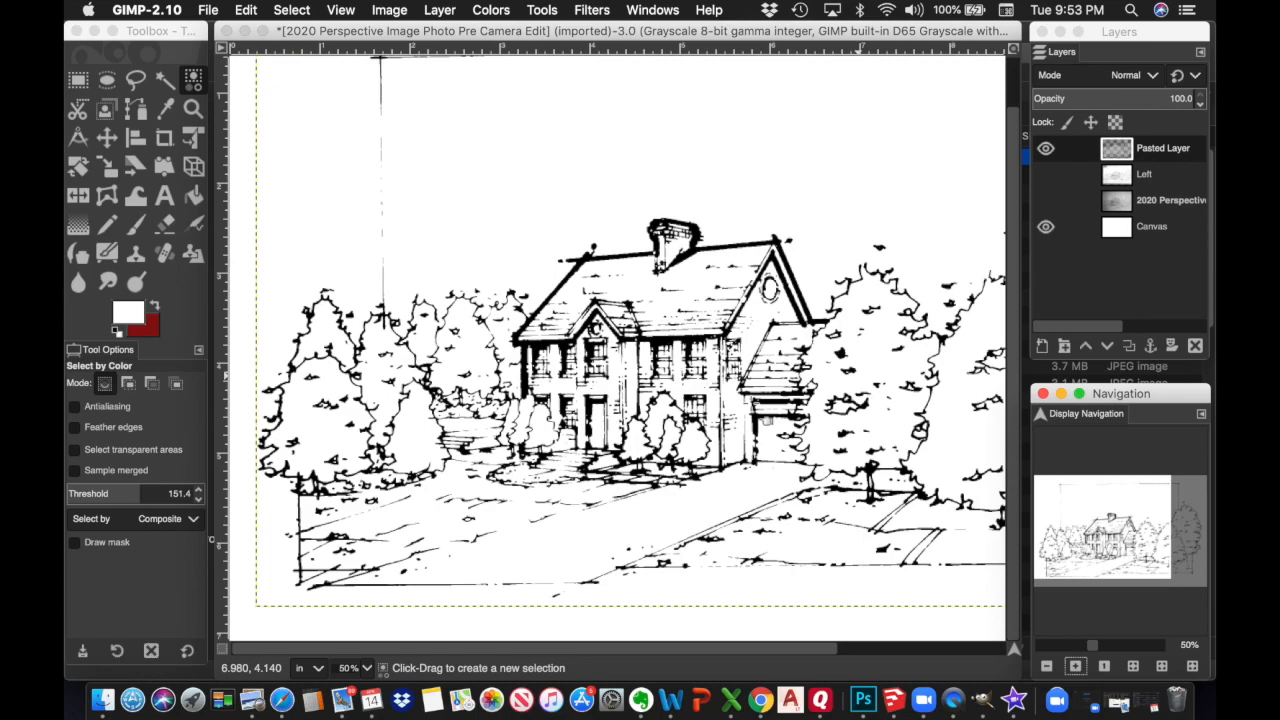
pyautogui.hscroll(6, 751, 404)
pyautogui.scroll(2, 751, 404)
pyautogui.hscroll(-5, 751, 404)
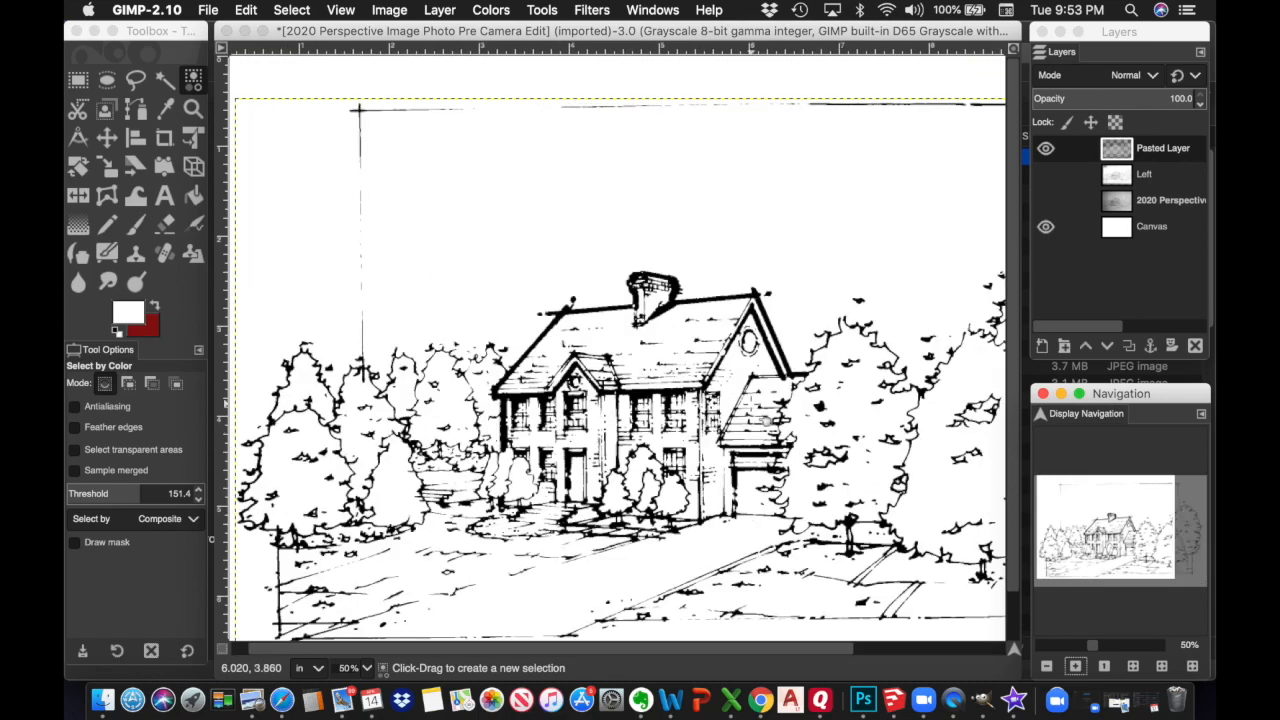
pyautogui.click(208, 10)
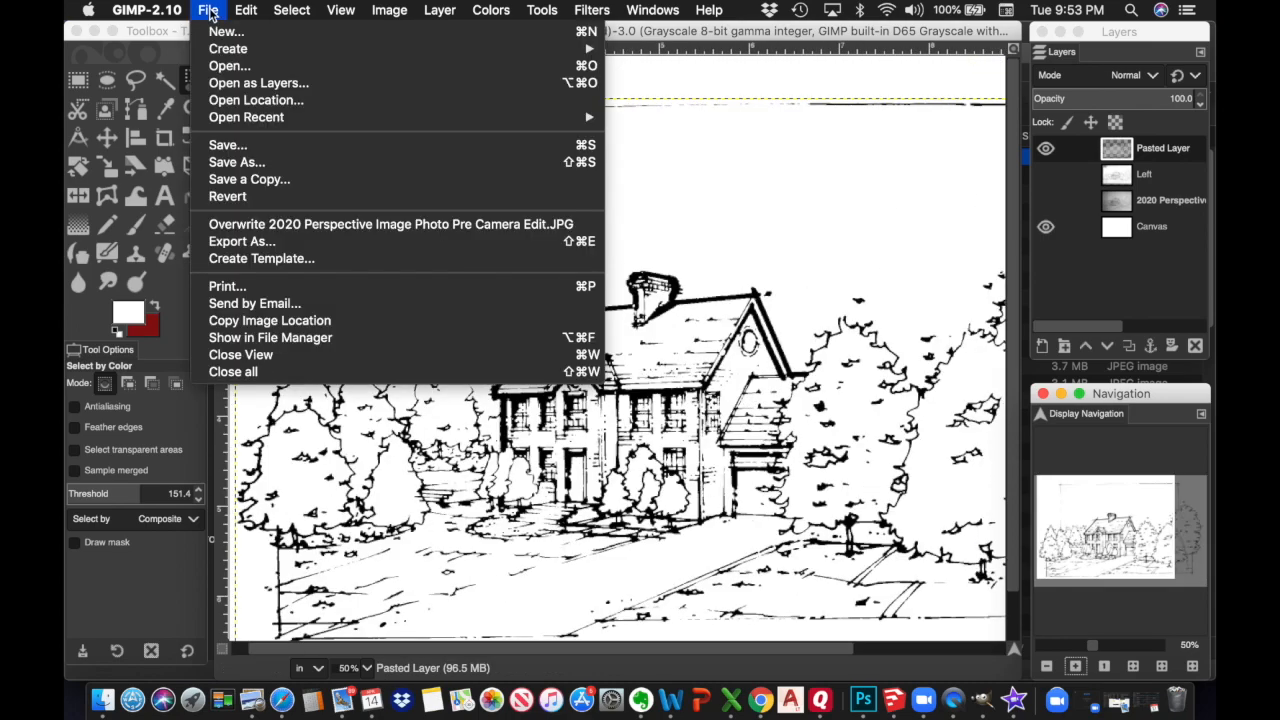
# Save the sketch as '2020 Class Perspective BW Camera.xcf', adding ' Camera' to the existing BW file name
pyautogui.click(234, 147)
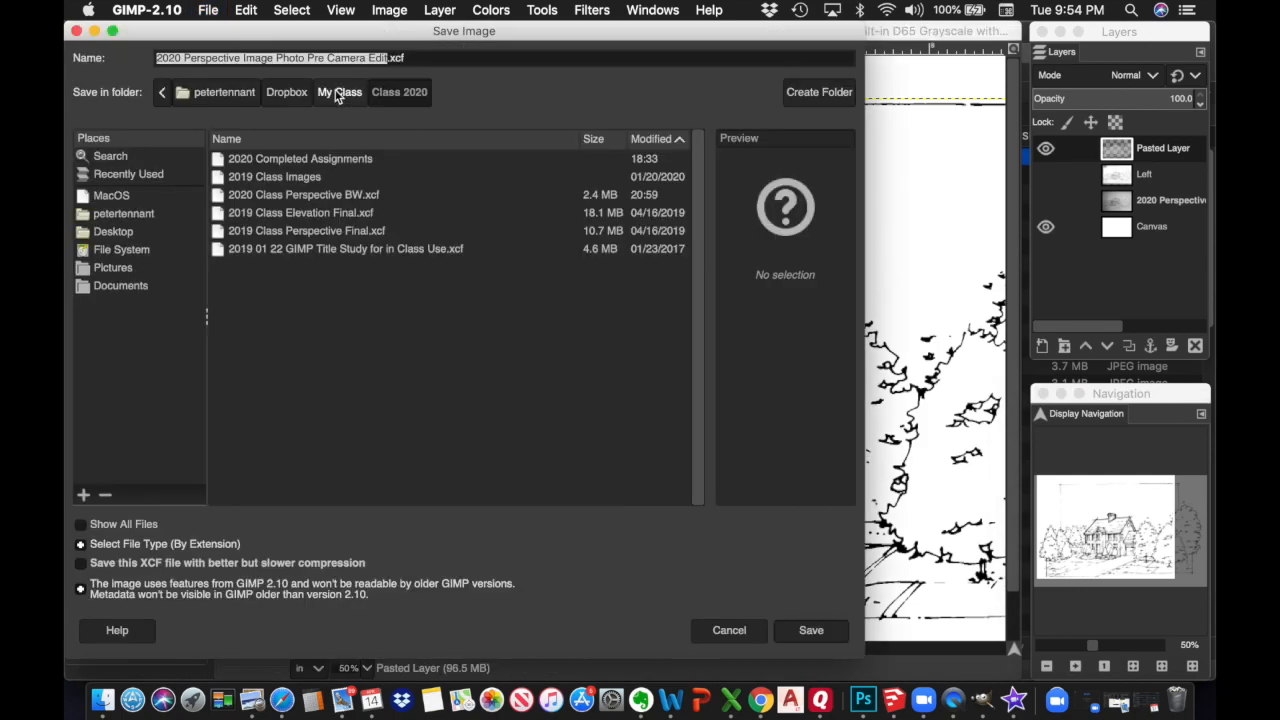
pyautogui.click(357, 200)
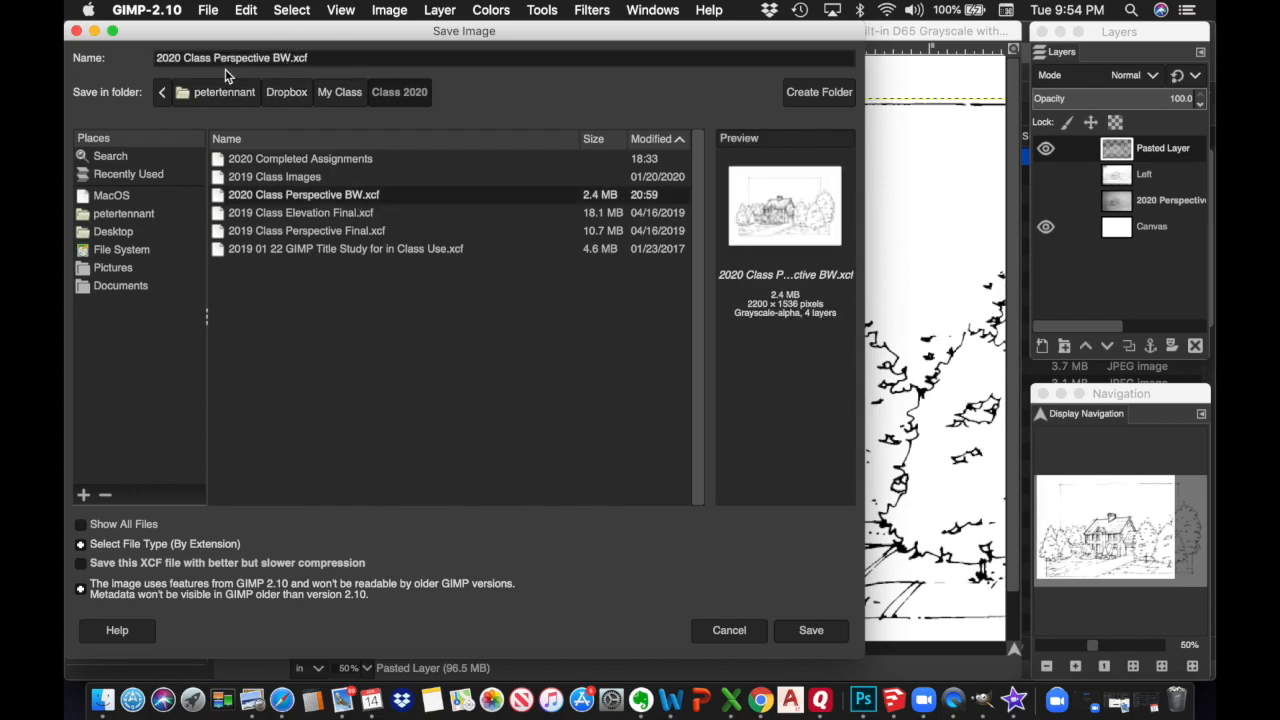
pyautogui.press('Left')
pyautogui.write('Camera')
pyautogui.click(822, 638)
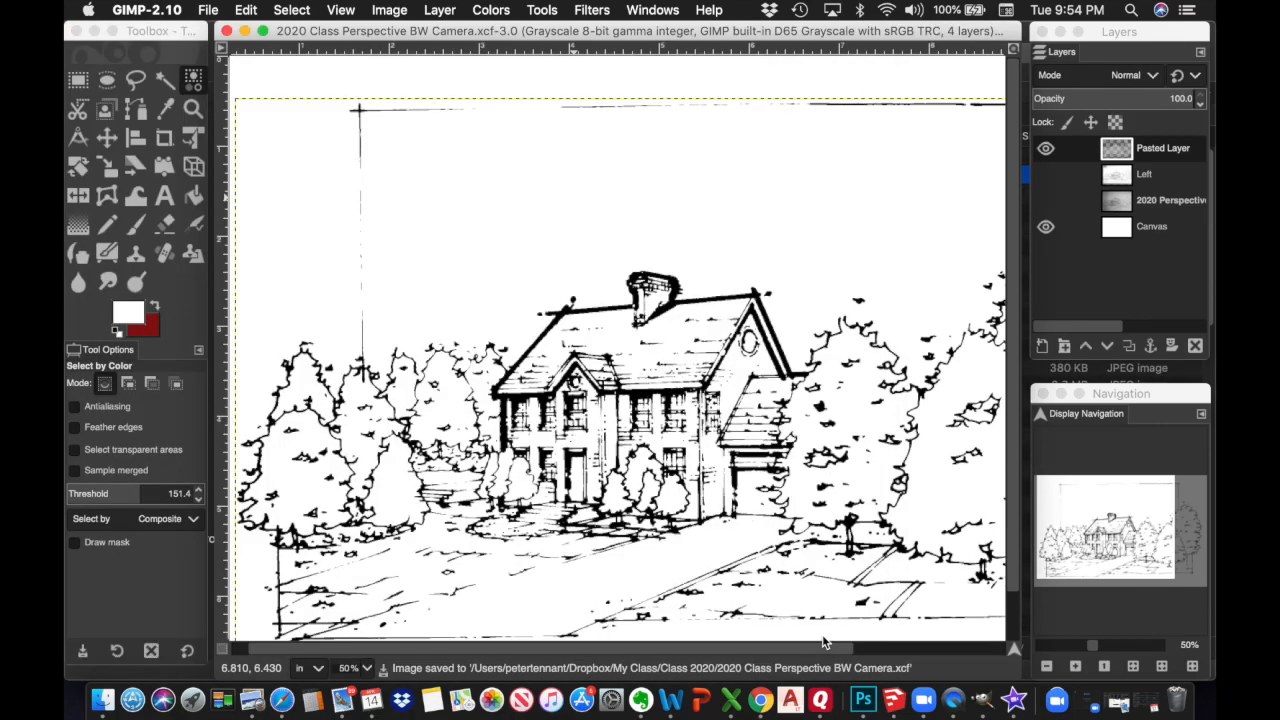
# Export the image as '2020 Class Perspective BW Camera.jpg' with JPEG quality raised from 95 to 100
pyautogui.click(212, 12)
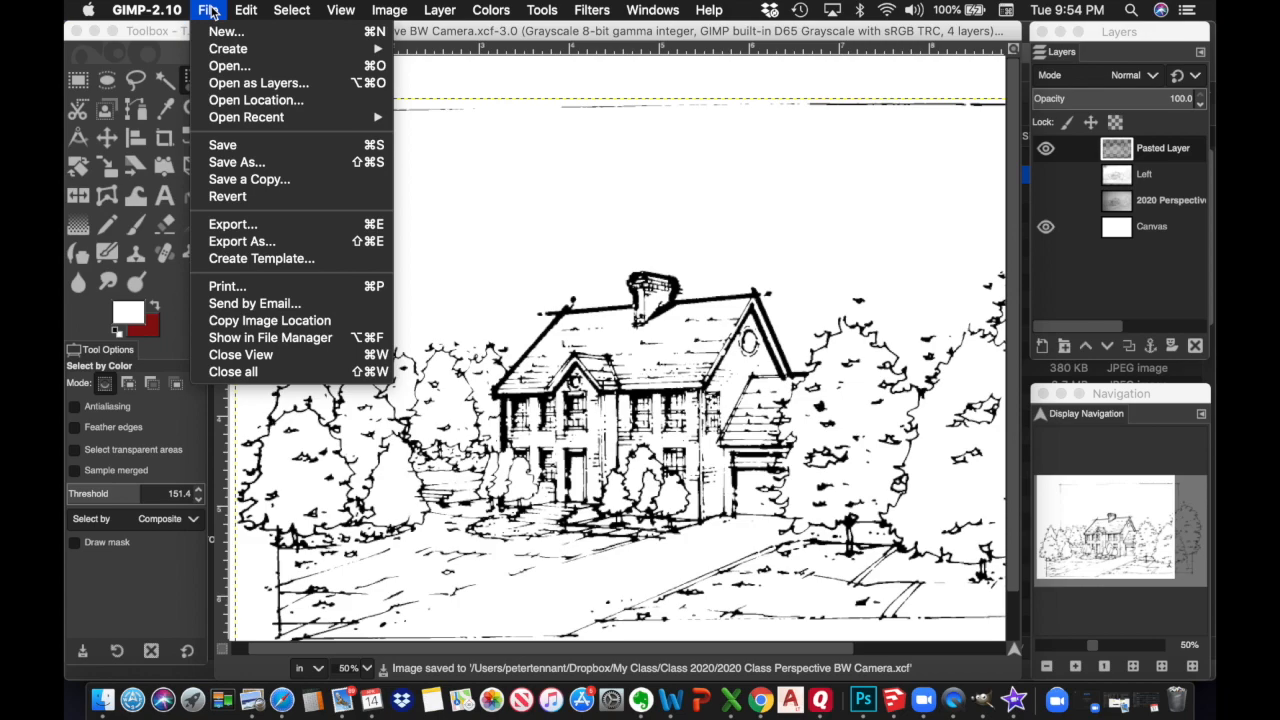
pyautogui.click(228, 242)
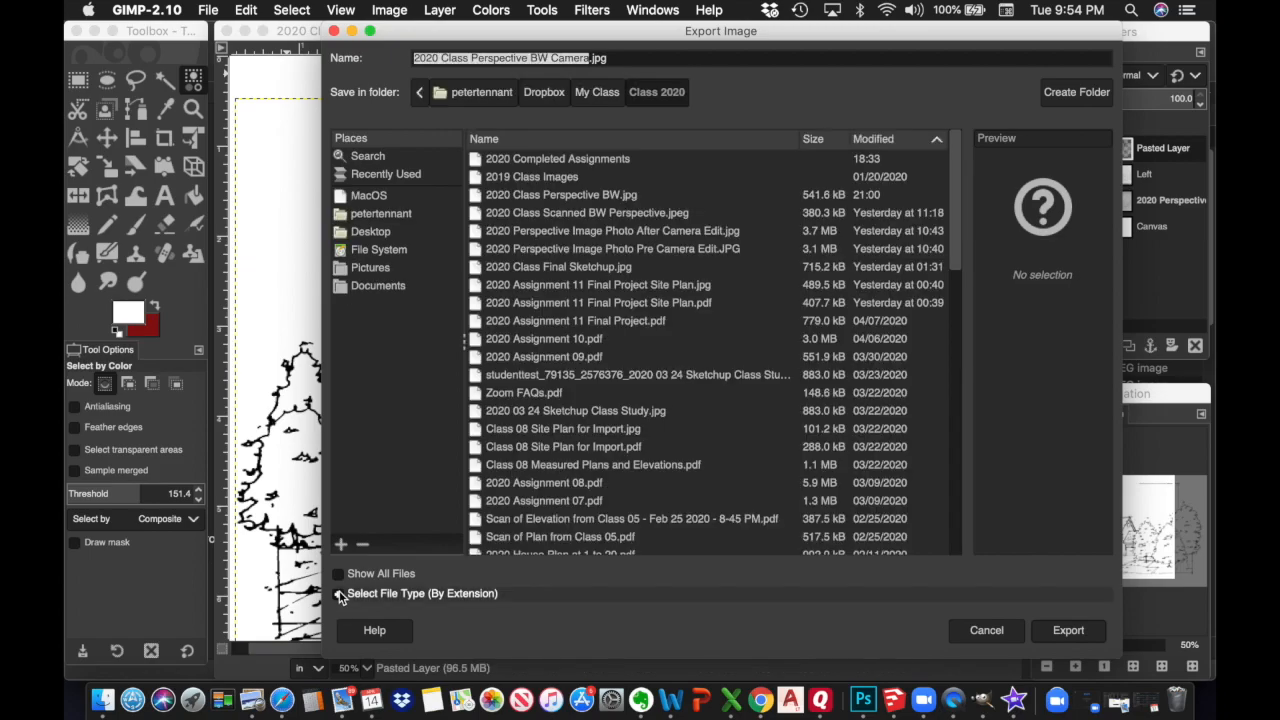
pyautogui.click(340, 594)
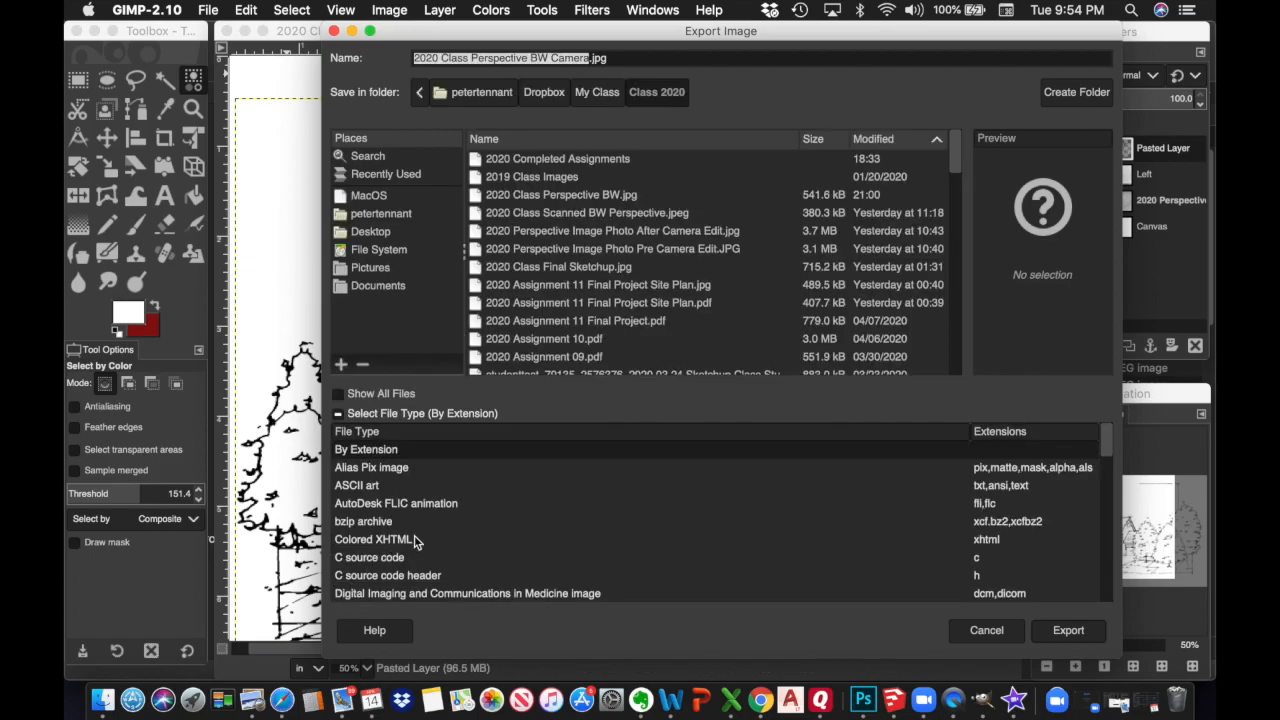
pyautogui.scroll(-5, 414, 541)
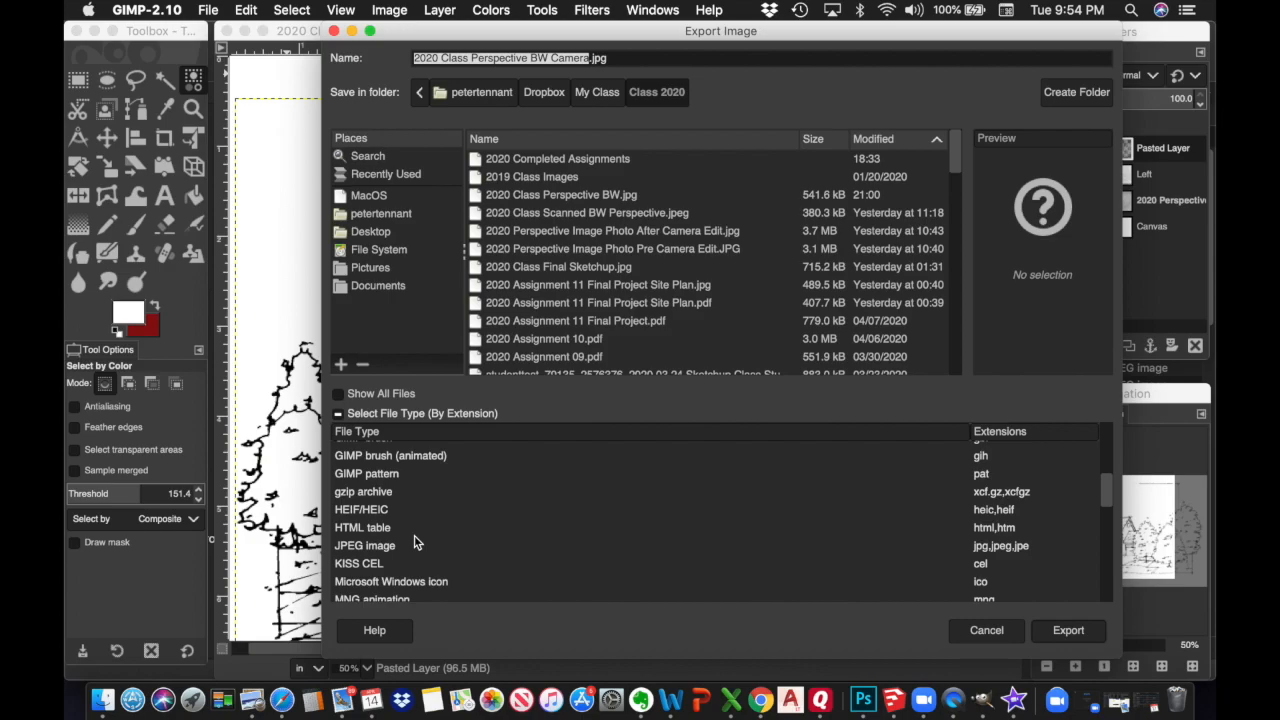
pyautogui.click(370, 553)
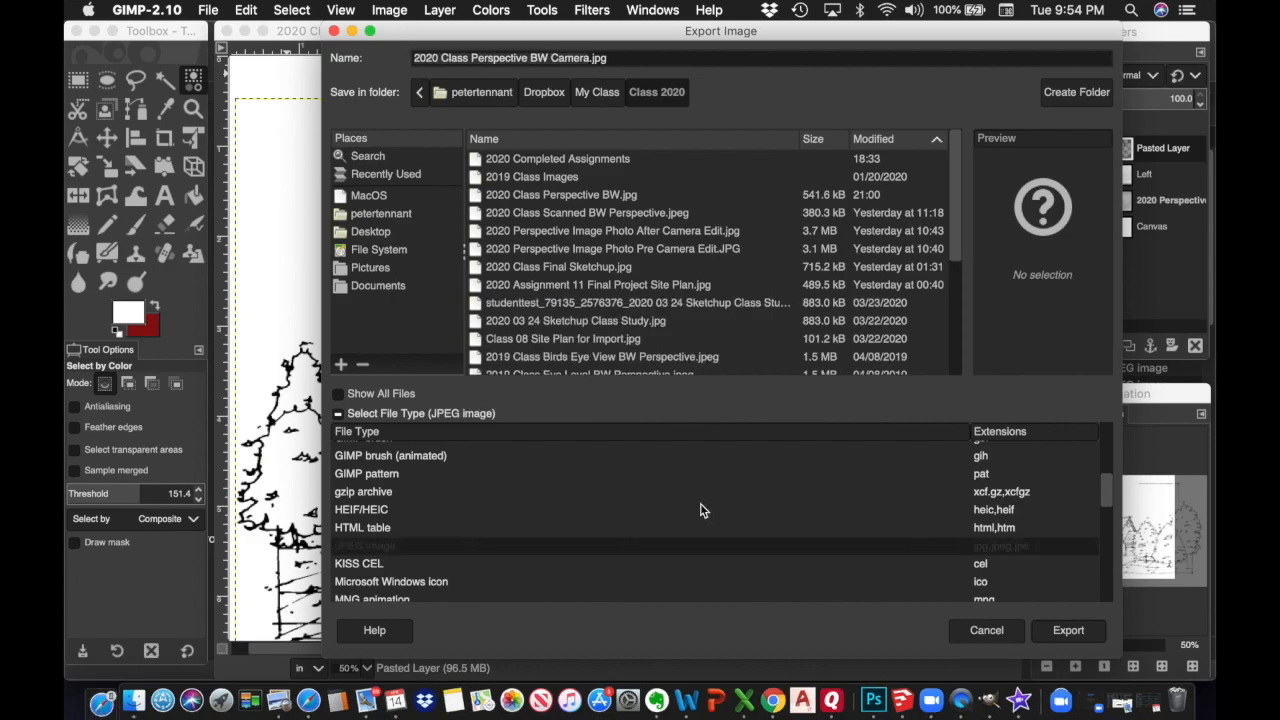
pyautogui.click(1068, 630)
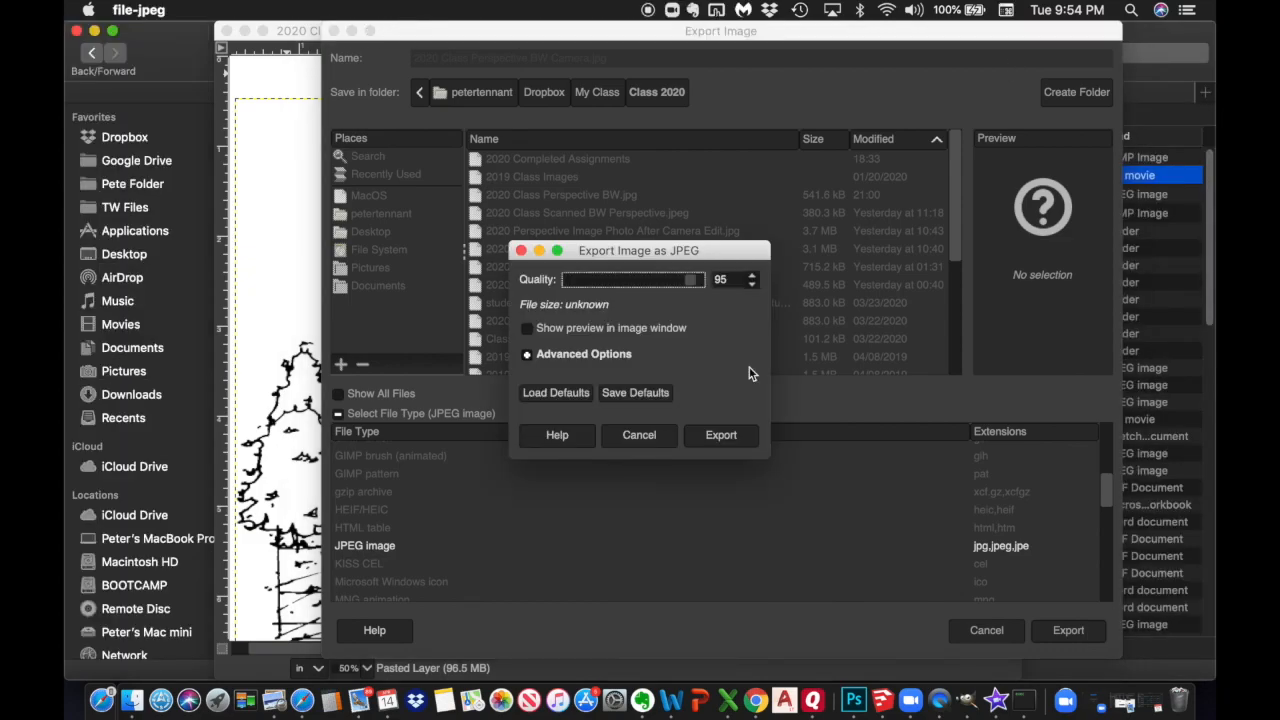
pyautogui.moveTo(694, 281); pyautogui.dragTo(705, 281)
pyautogui.click(721, 438)
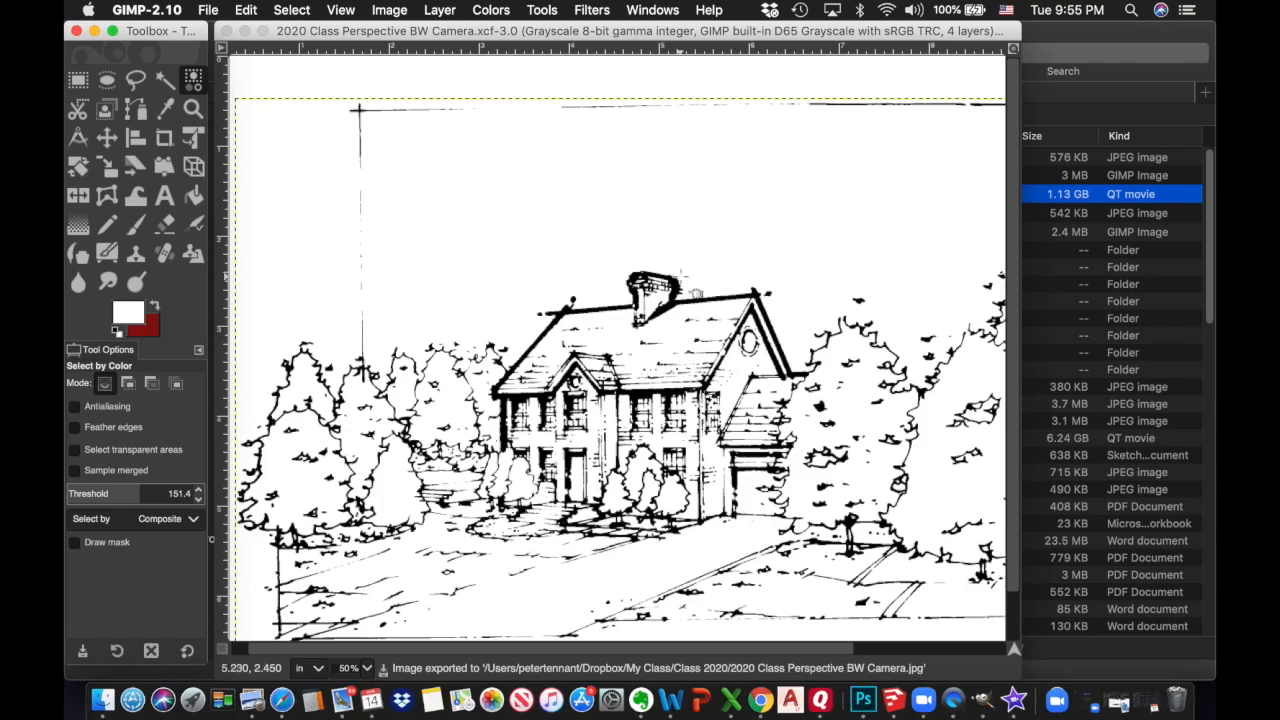
# Bring the Finder window forward and shift it to check the exported JPEG
pyautogui.hscroll(3, 682, 277)
pyautogui.hscroll(-3, 684, 277)
pyautogui.scroll(-2, 617, 347)
pyautogui.hscroll(4, 617, 347)
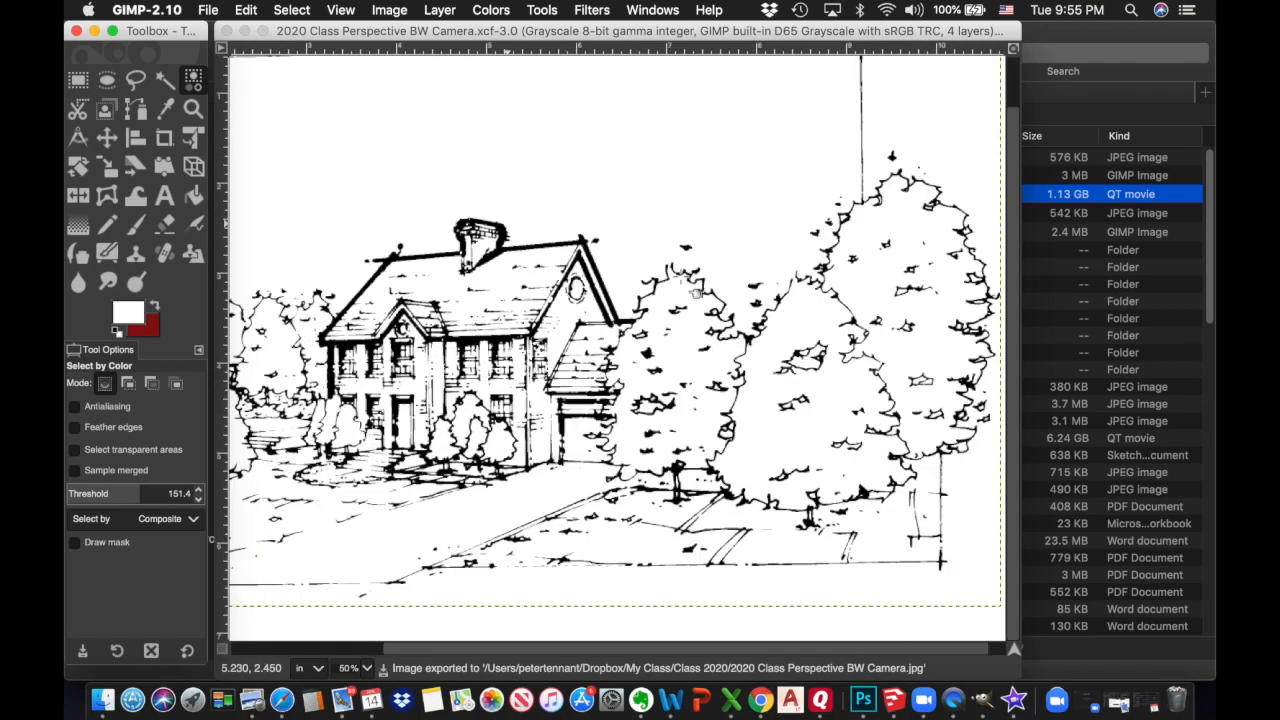
pyautogui.scroll(2, 617, 347)
pyautogui.hscroll(-4, 617, 347)
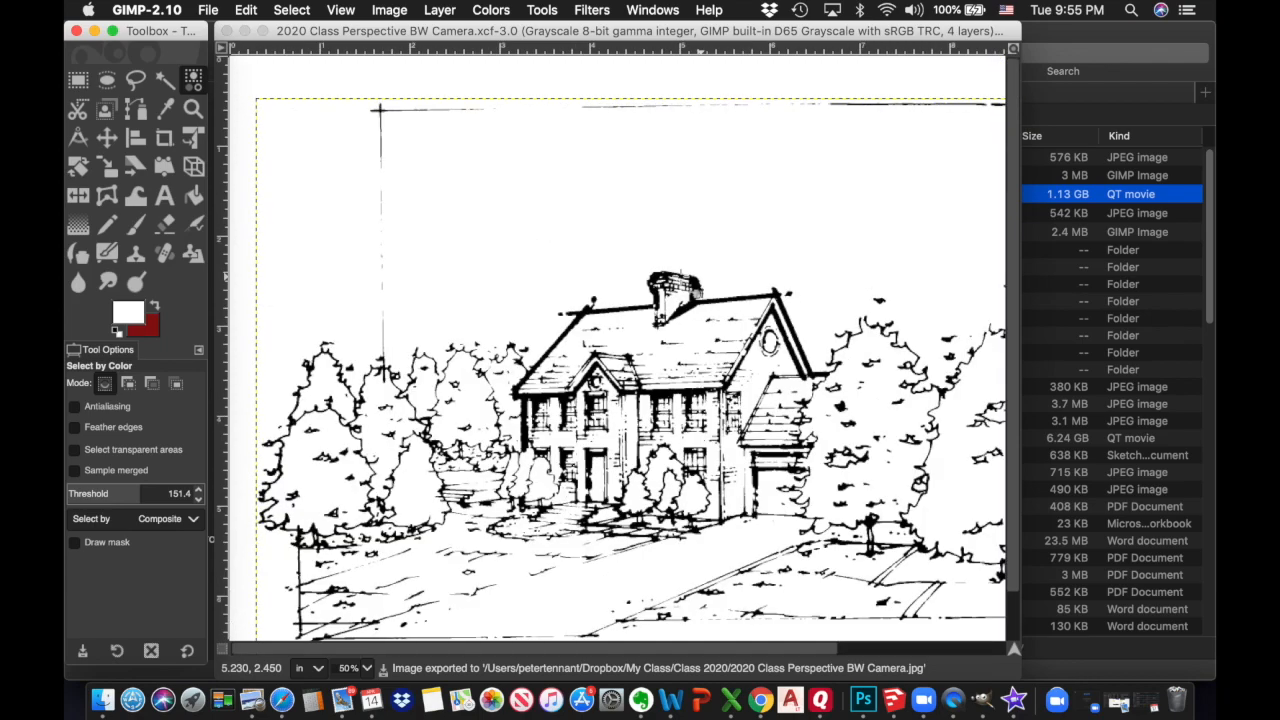
pyautogui.hscroll(4, 617, 347)
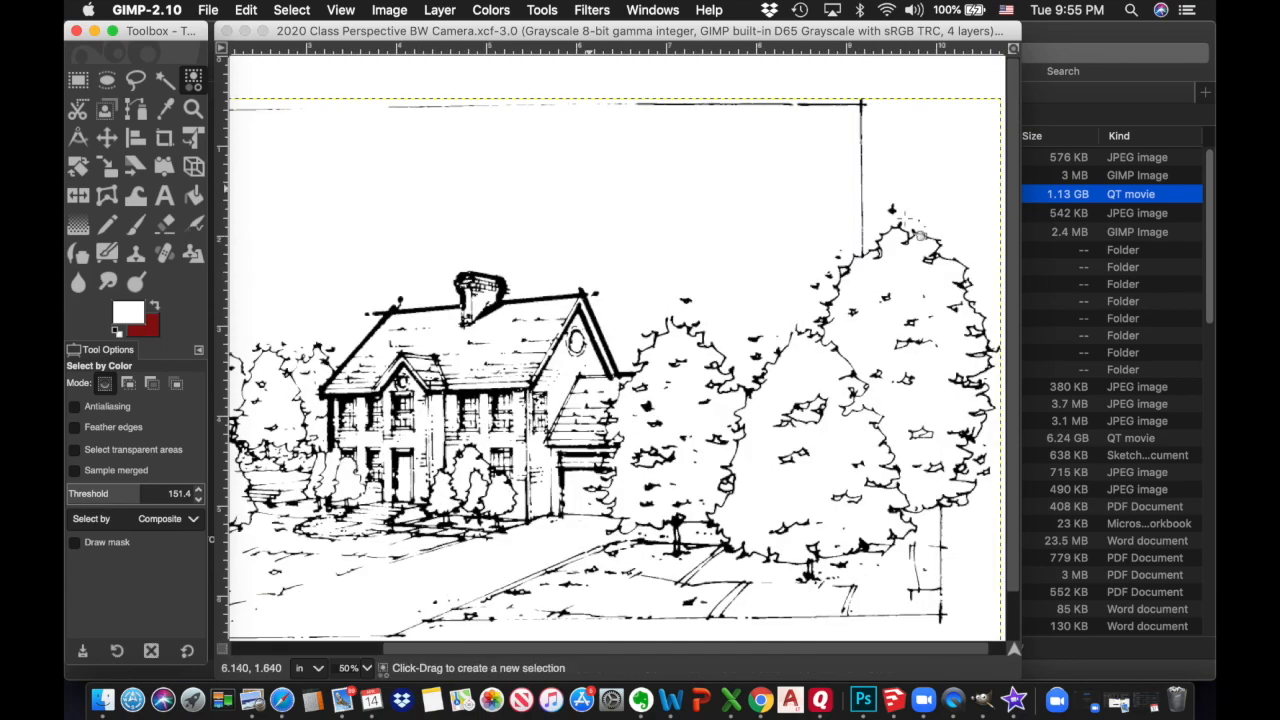
pyautogui.click(972, 32)
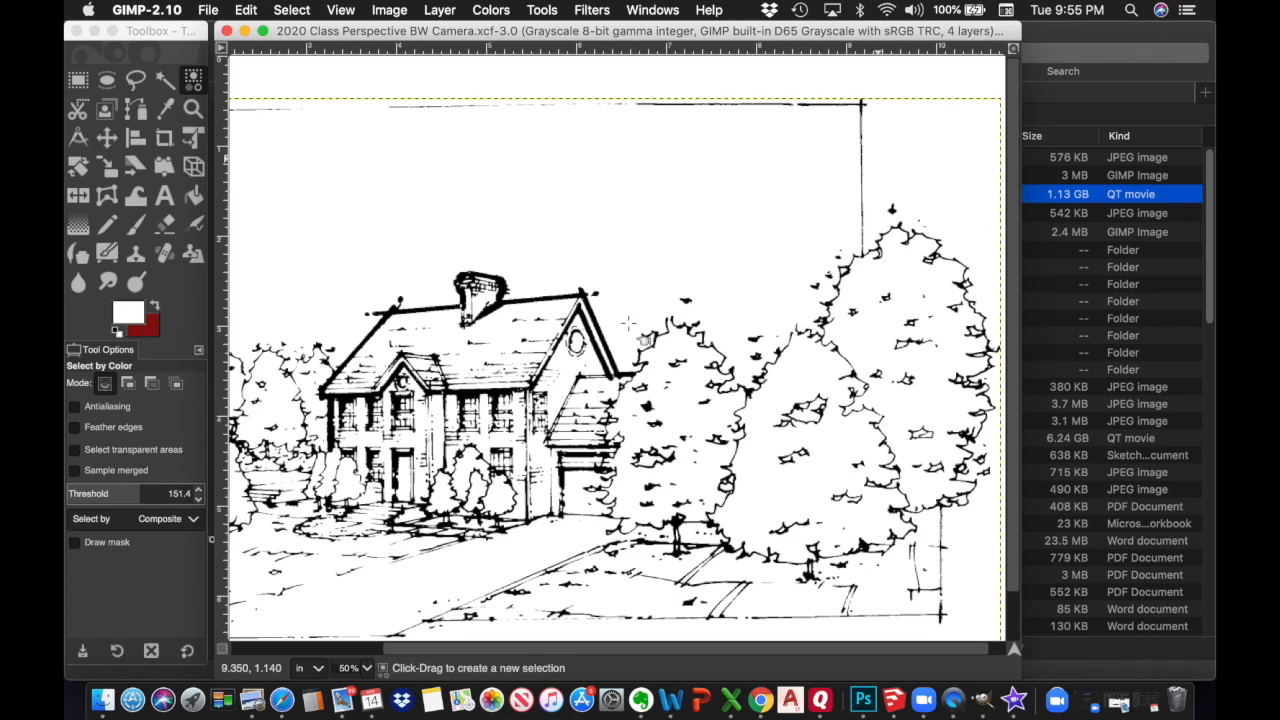
pyautogui.click(1132, 37)
pyautogui.moveTo(1132, 37); pyautogui.dragTo(1099, 32)
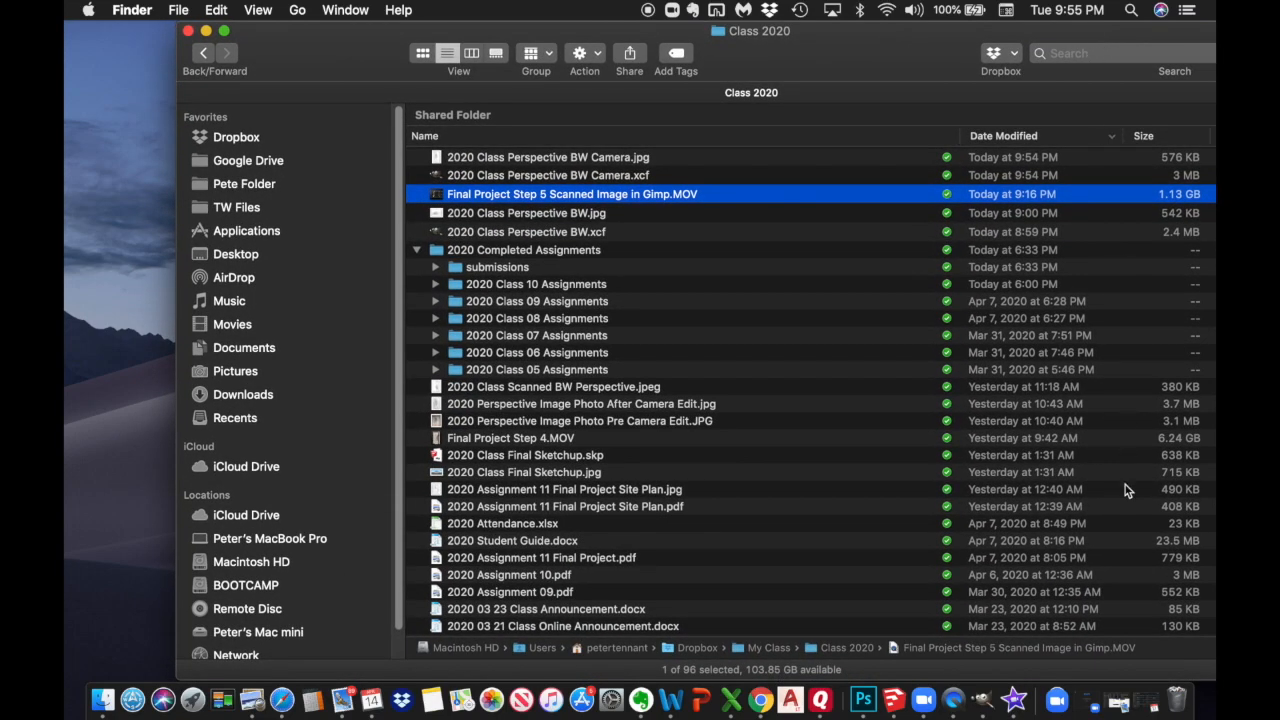
# Return from Finder to GIMP through its Dock icon
pyautogui.click(983, 706)
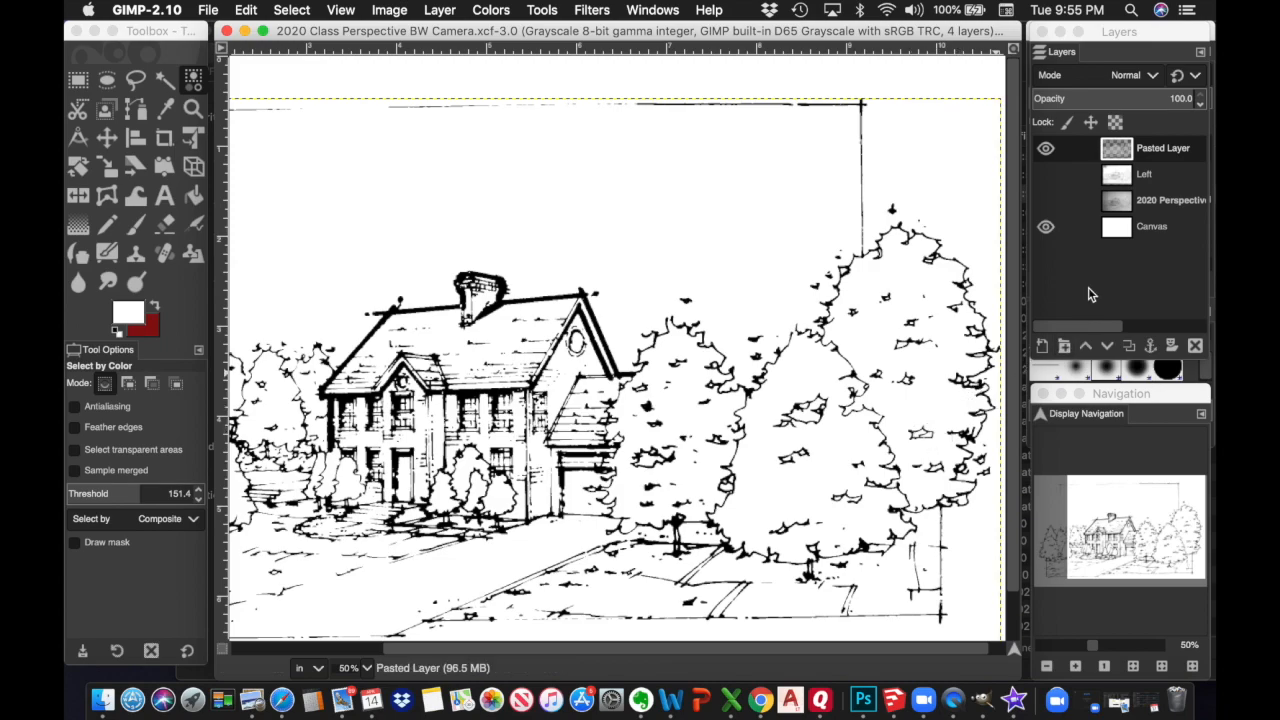
# Hide and reshow the Pasted Layer and white Canvas layer, then re-save the Camera XCF
pyautogui.click(1049, 150)
pyautogui.click(1047, 149)
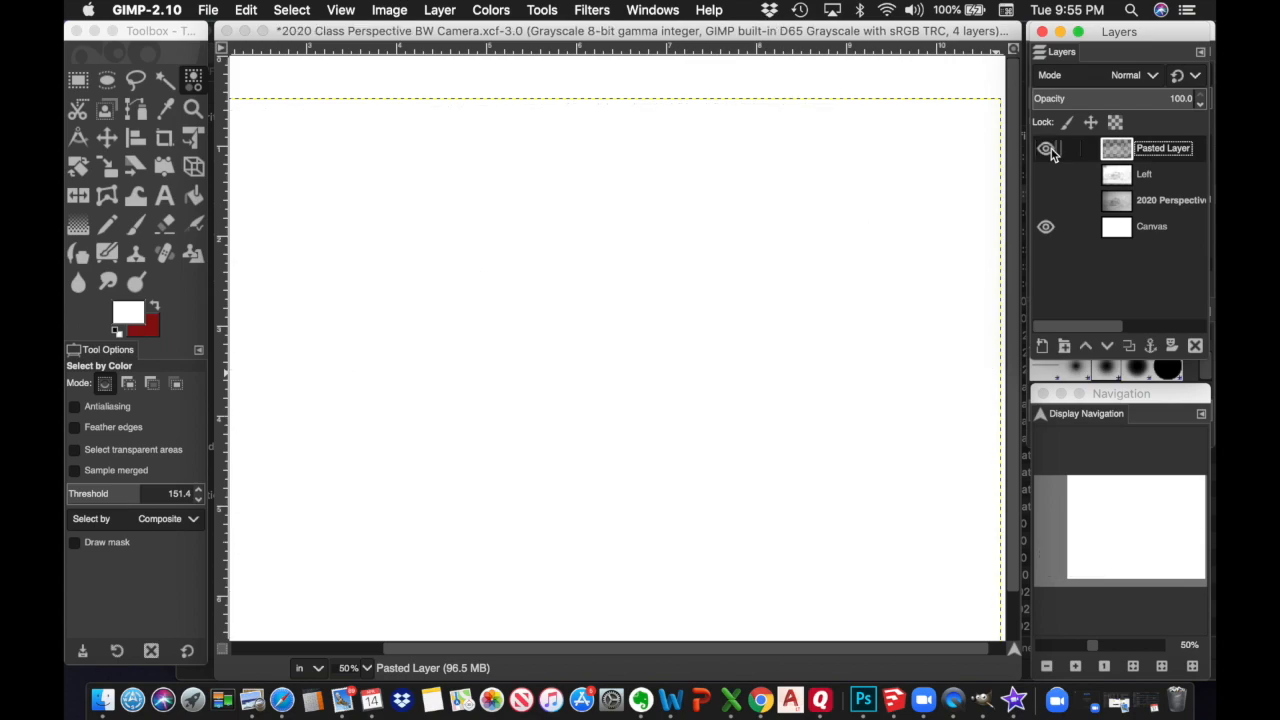
pyautogui.click(1045, 227)
pyautogui.click(1045, 228)
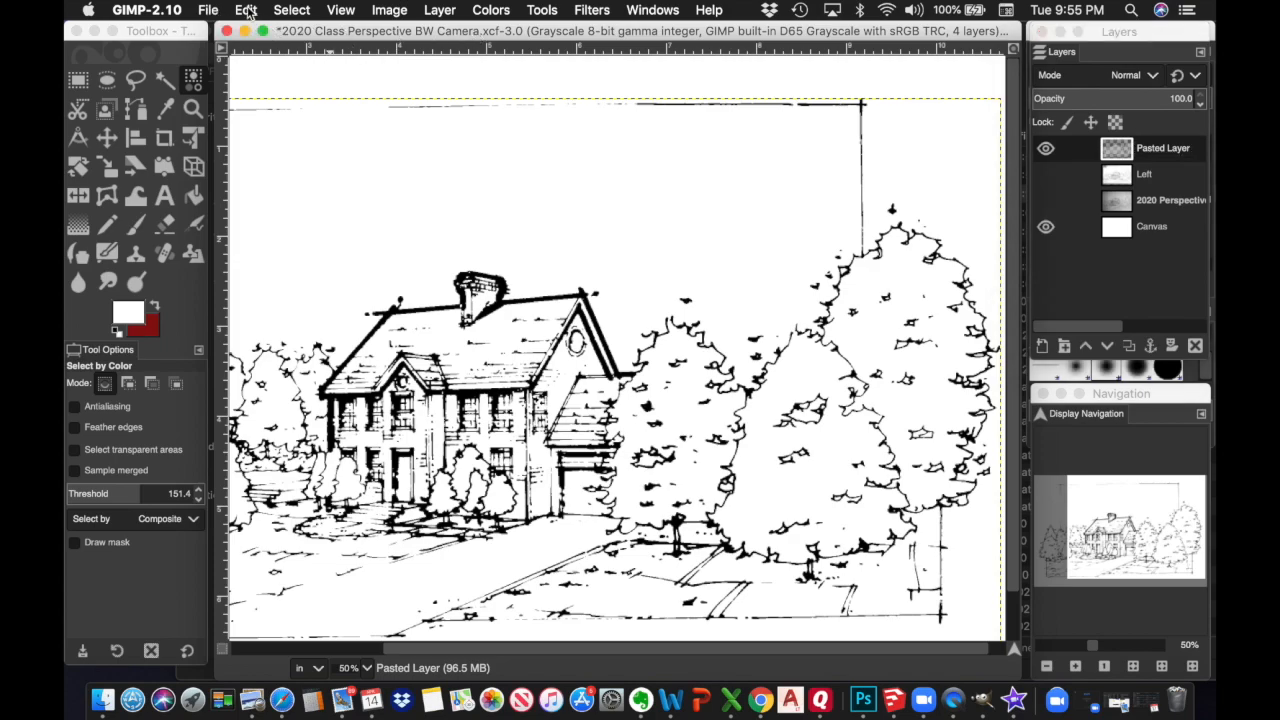
pyautogui.click(215, 12)
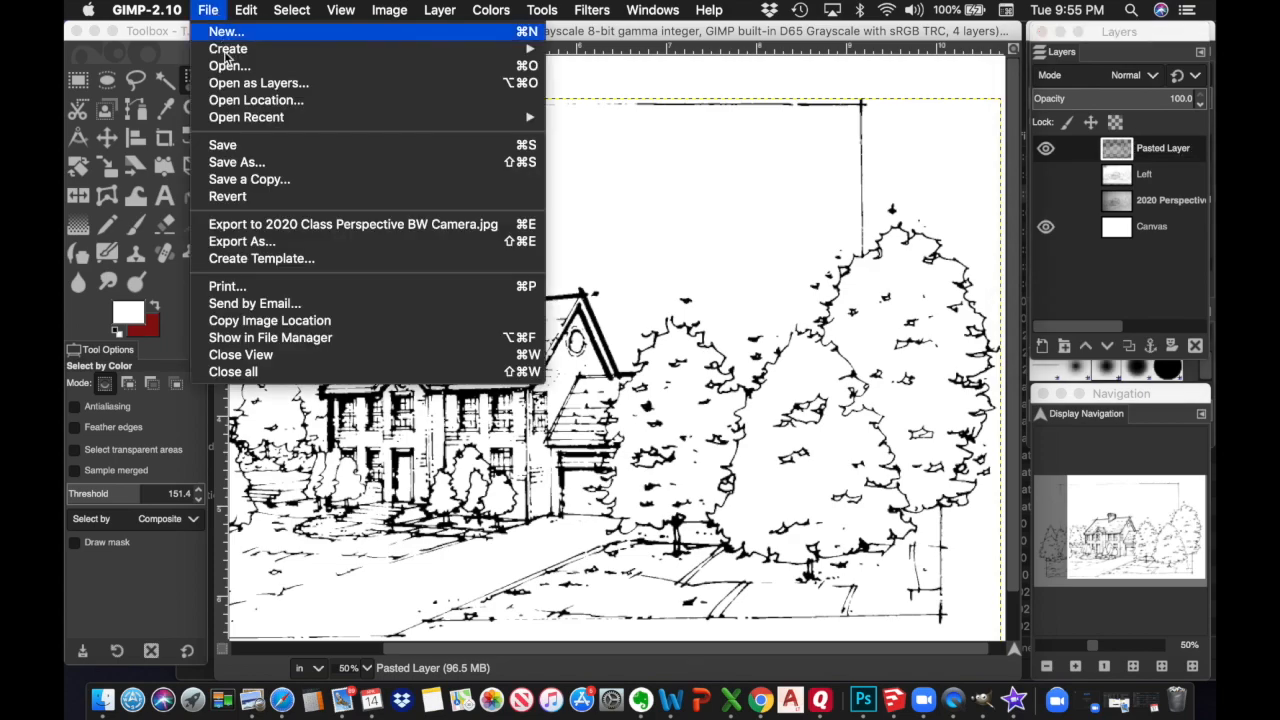
pyautogui.click(245, 145)
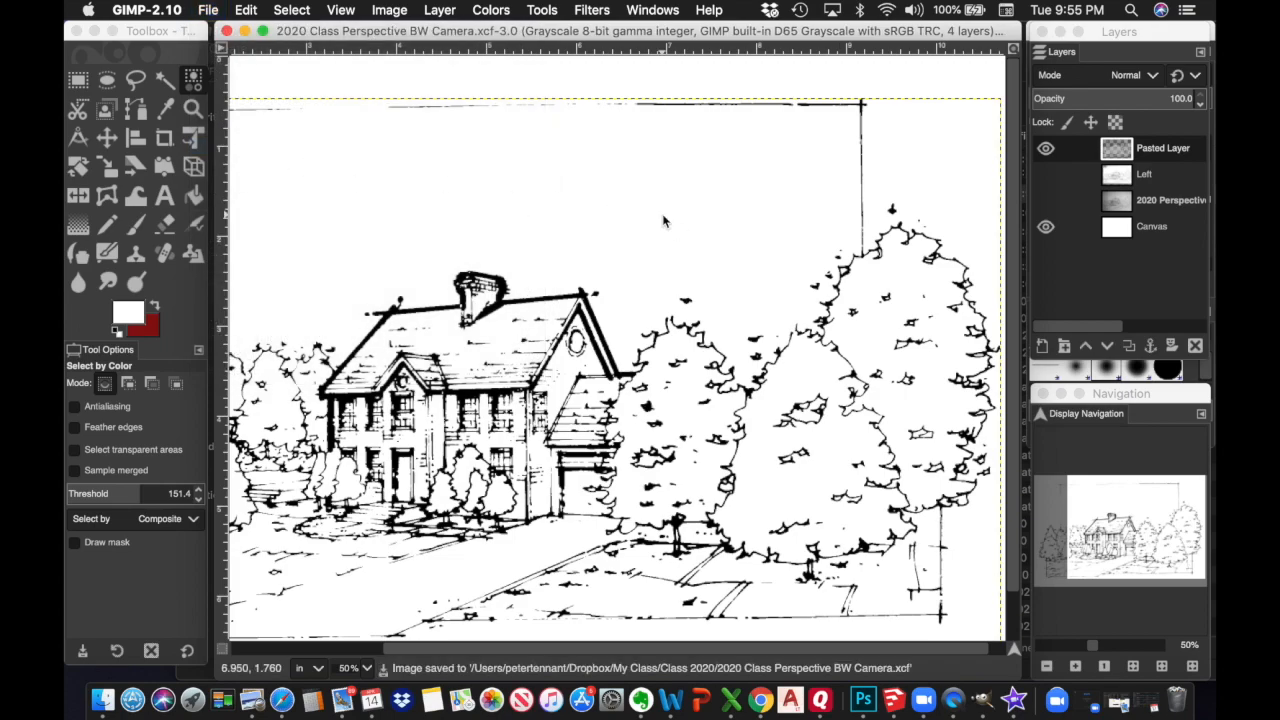